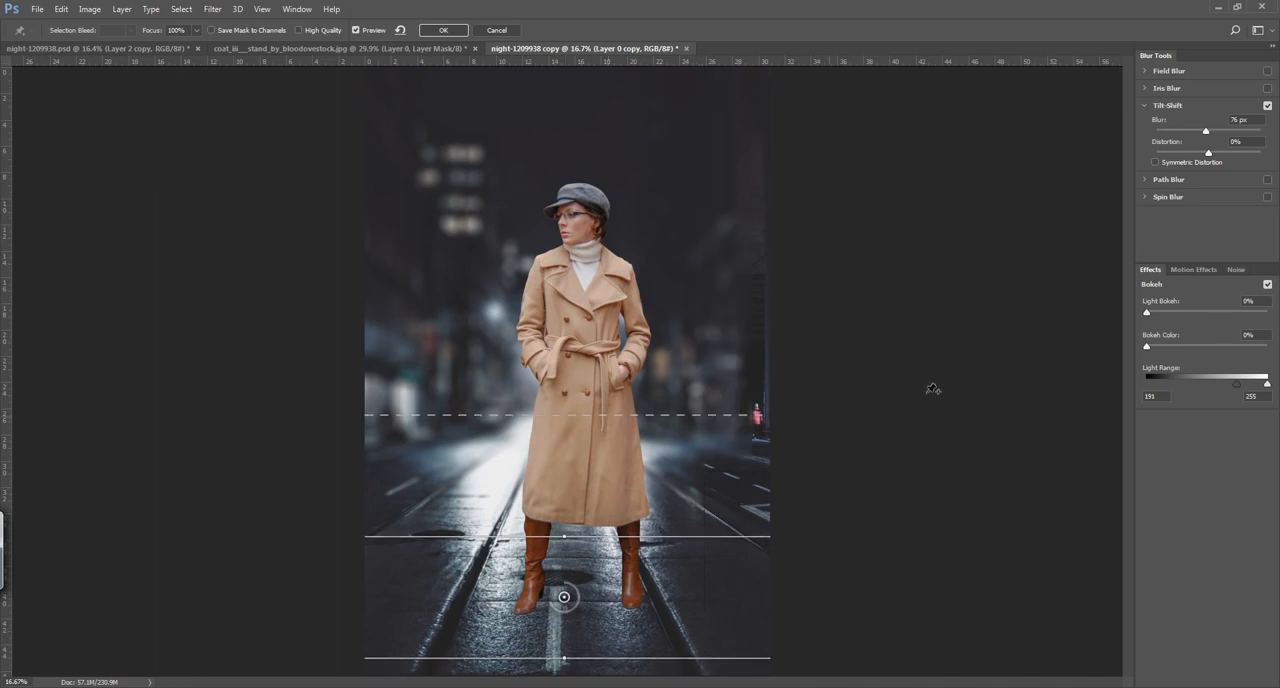
Step: Apply the tilt-shift blur to the street background with 59 px blur, 30% light bokeh and a light range of 140 to 210
drag(1149, 313, 1183, 320)
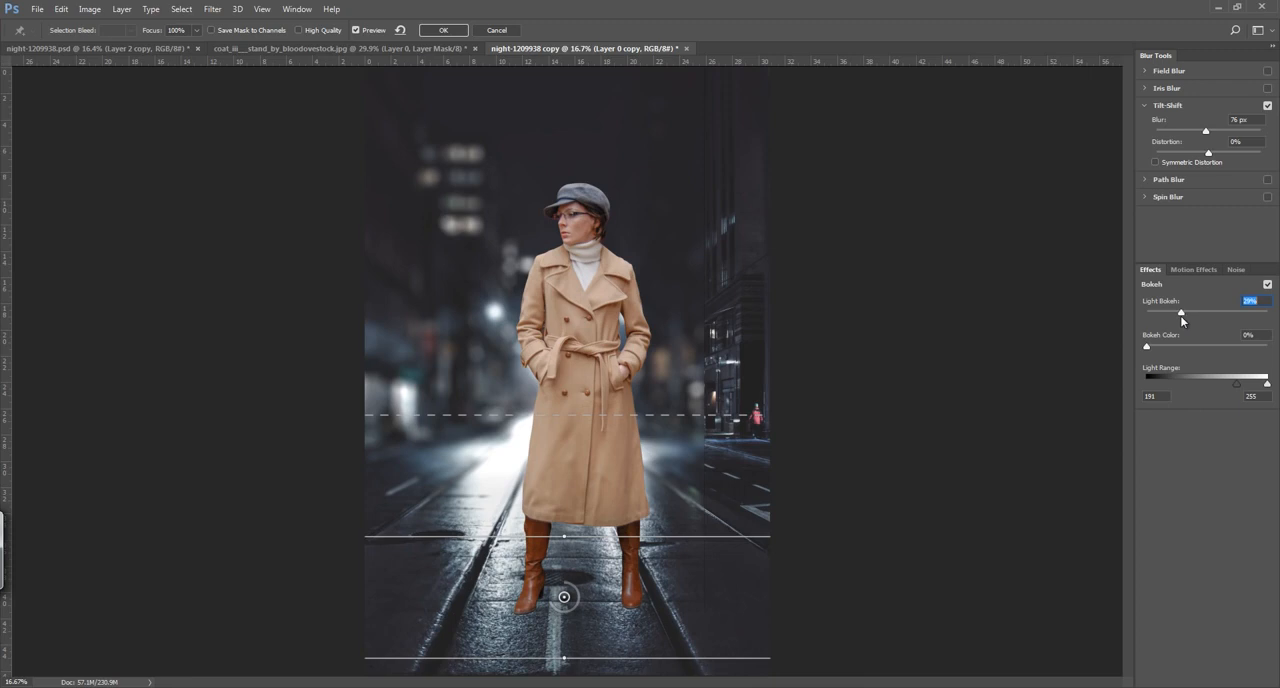
mouse_move(1236, 384)
mouse_down()
mouse_move(1212, 383)
mouse_move(1262, 388)
mouse_move(1247, 390)
mouse_up()
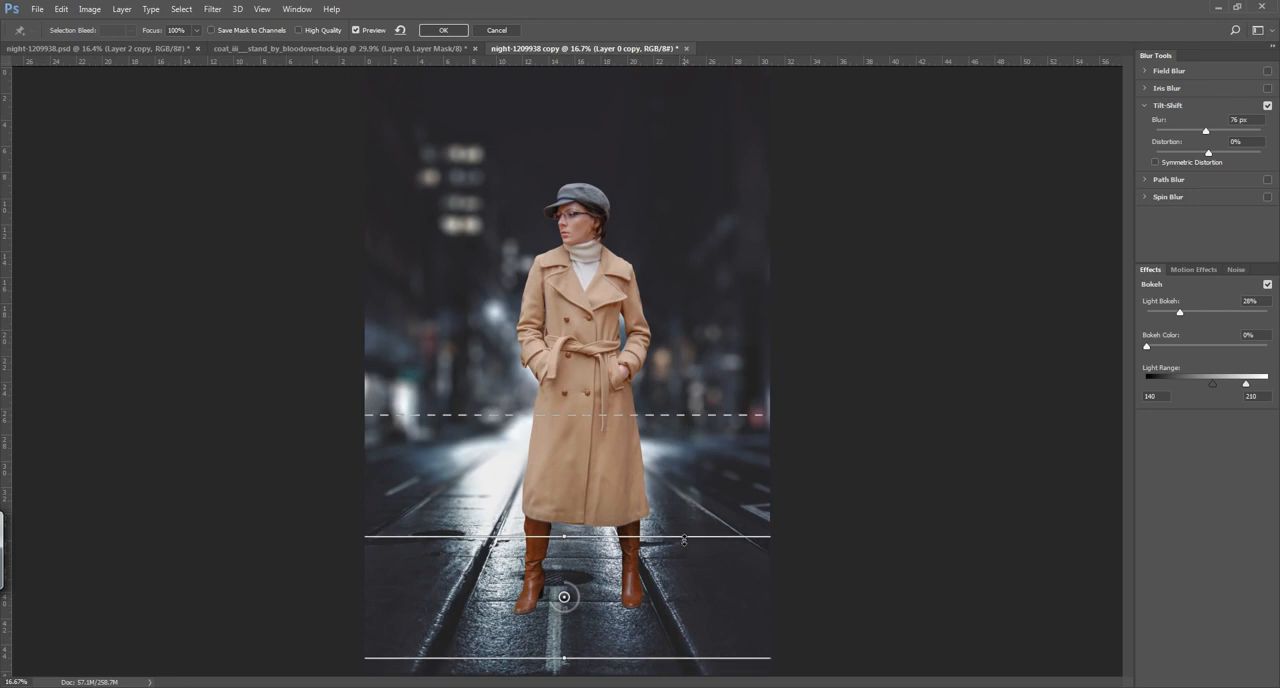
drag(1180, 314, 1176, 315)
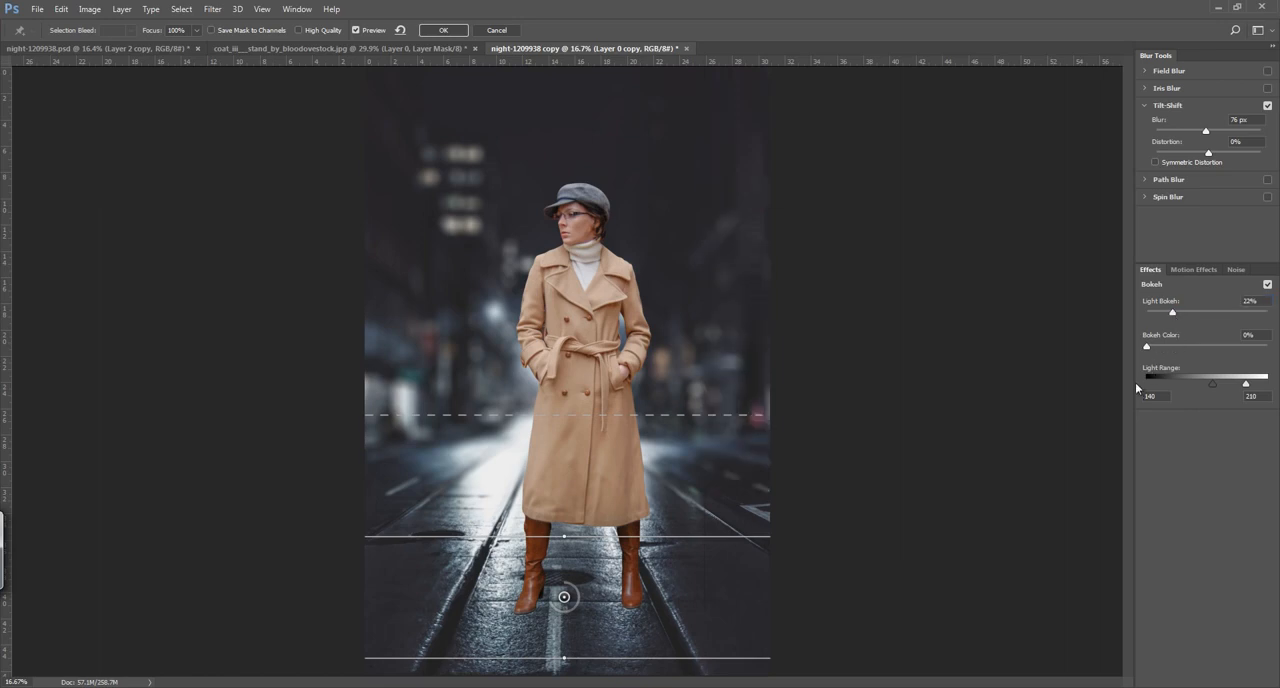
drag(1175, 317, 1183, 316)
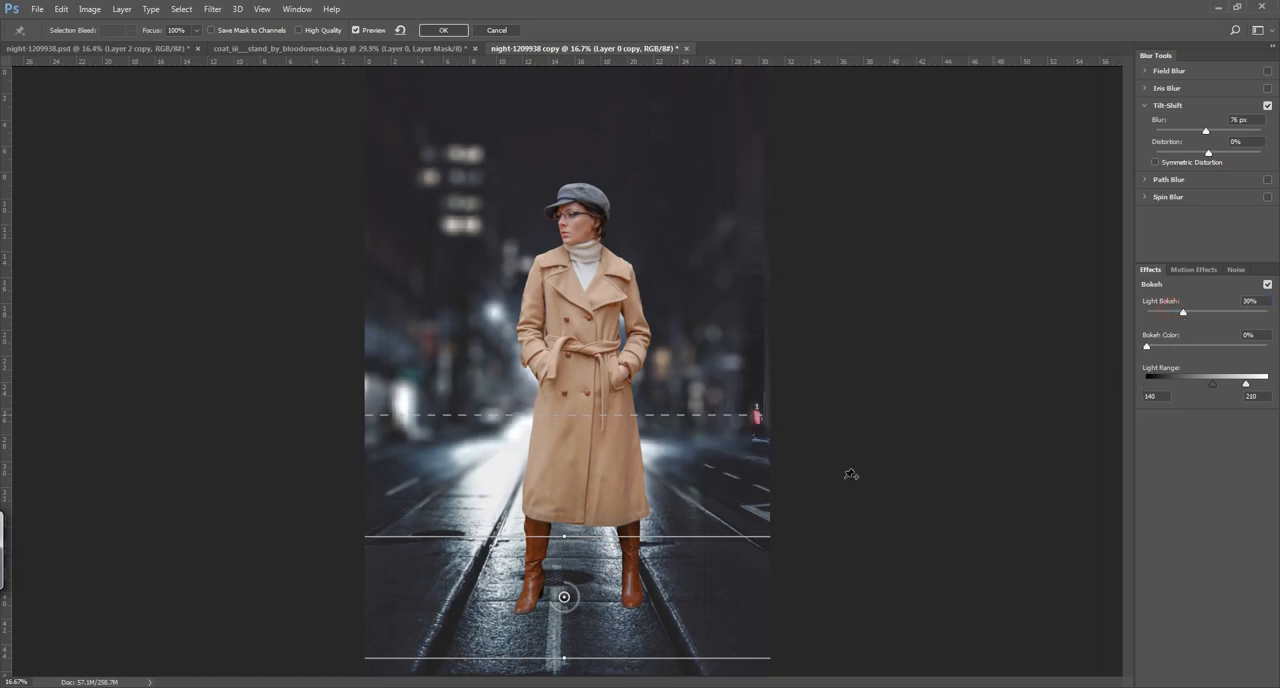
drag(550, 604, 557, 596)
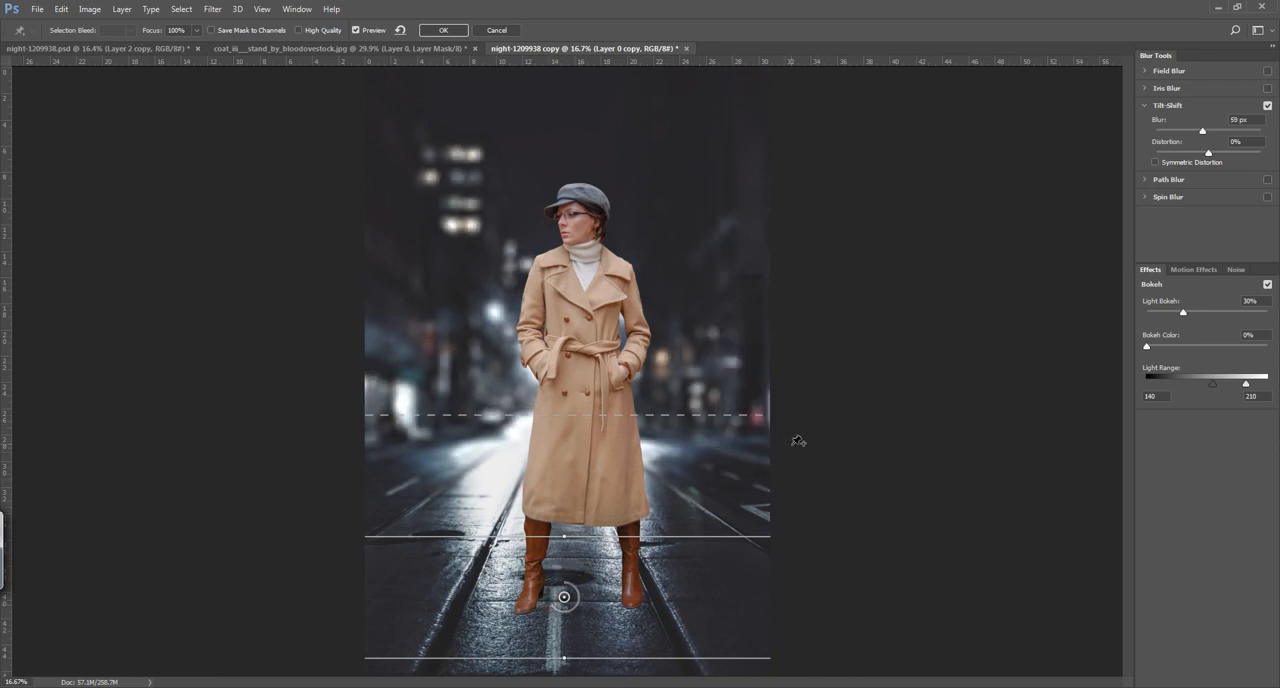
click(441, 31)
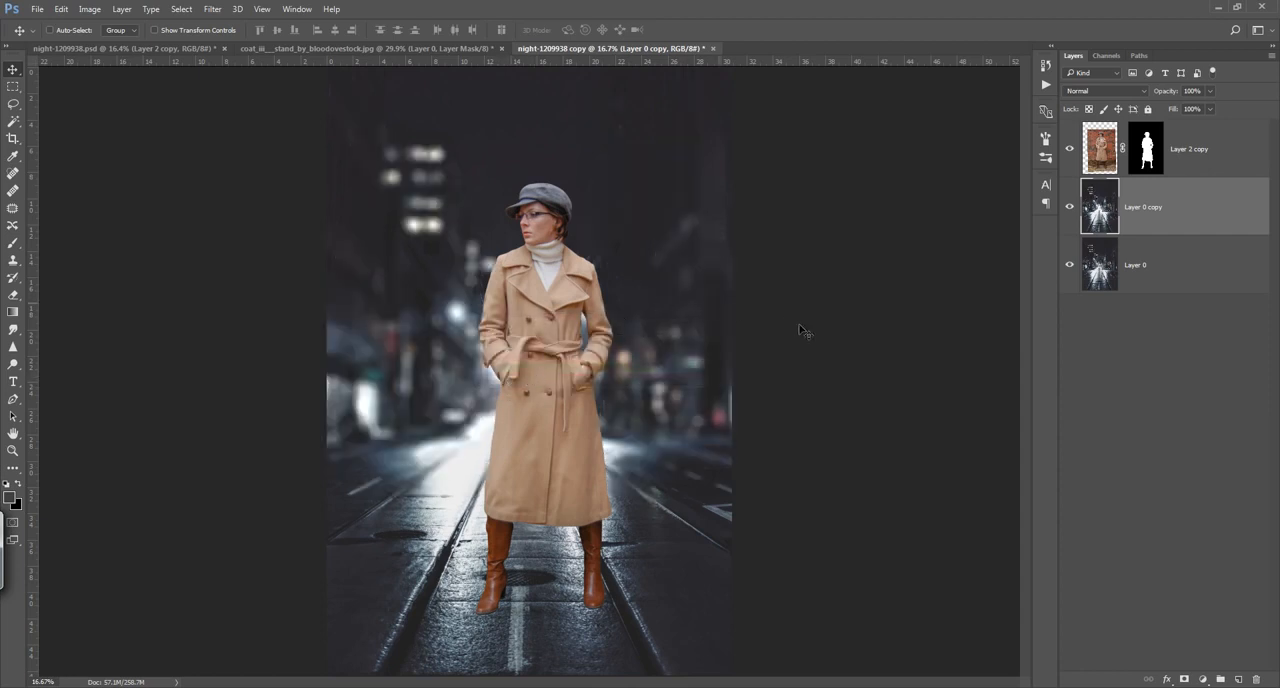
Step: Add a Gradient Map adjustment with the Black, White preset above Layer 2 copy and clip it to that layer
click(1228, 168)
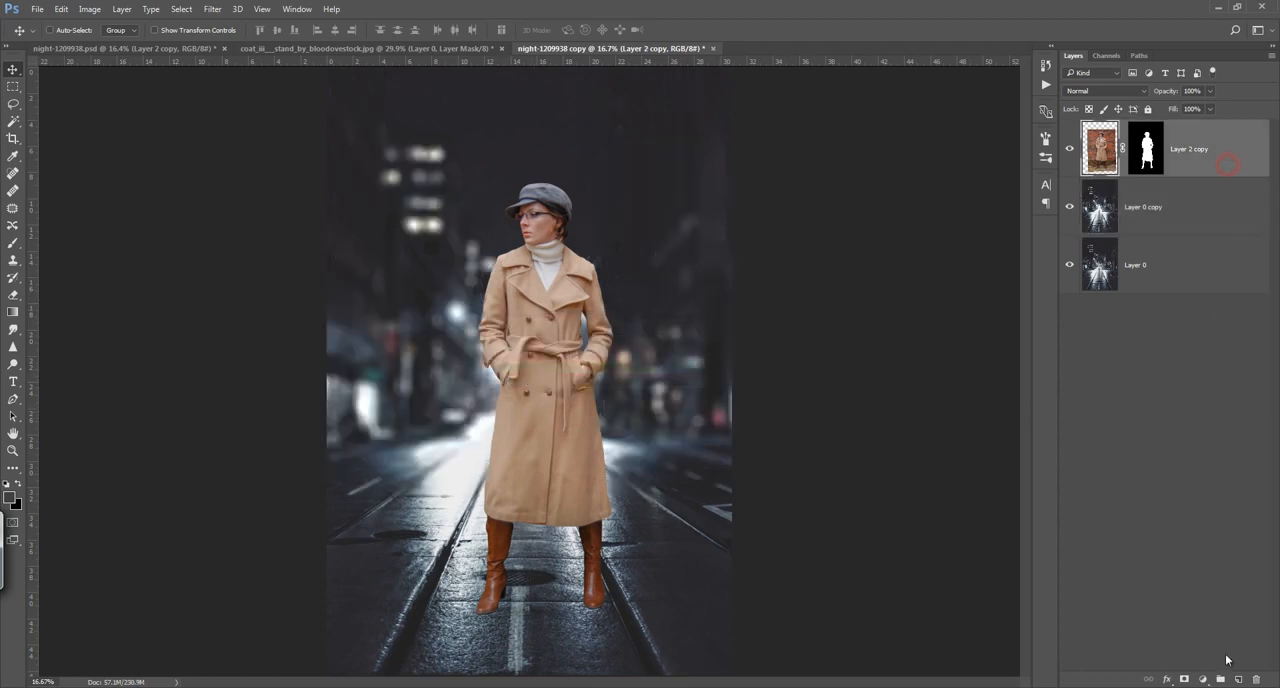
click(1203, 679)
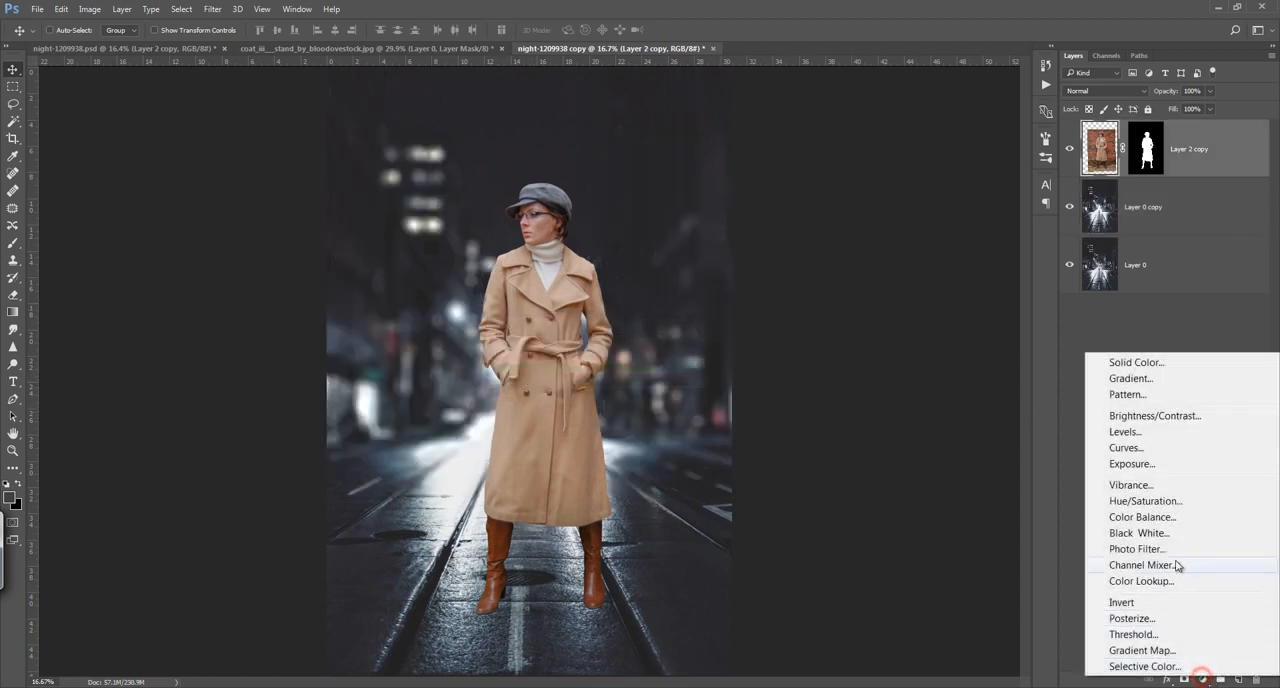
click(1141, 650)
click(887, 149)
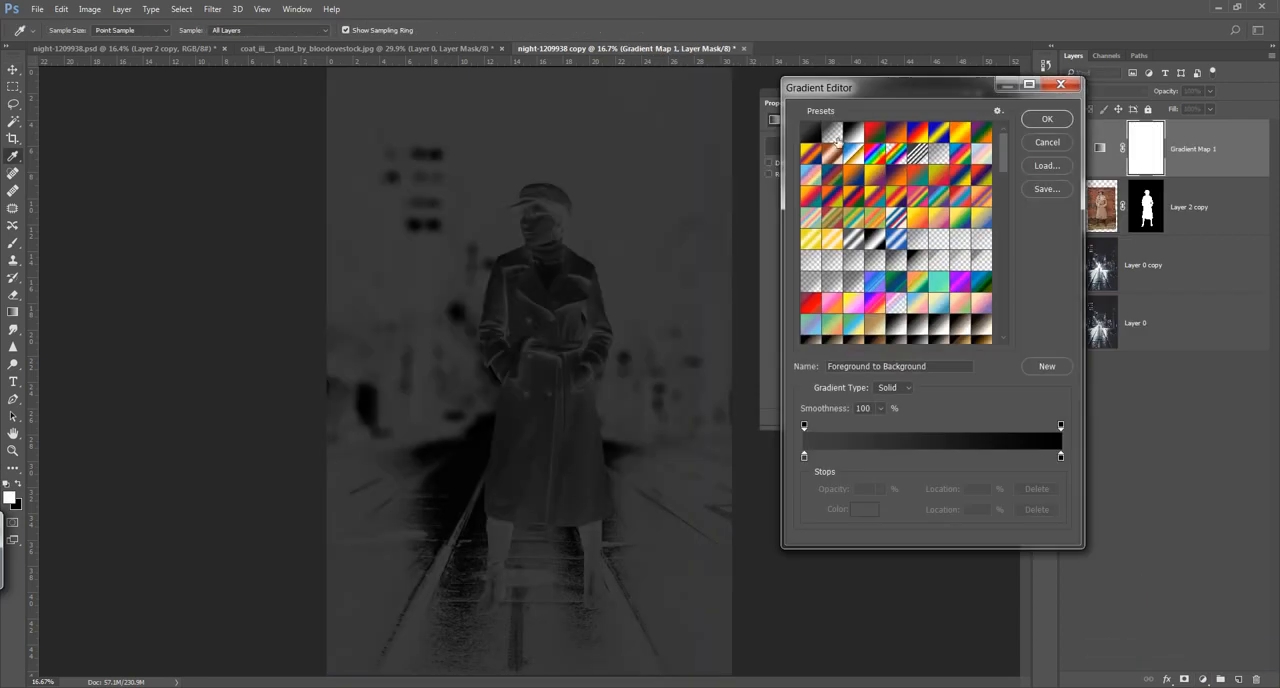
click(853, 131)
click(1043, 120)
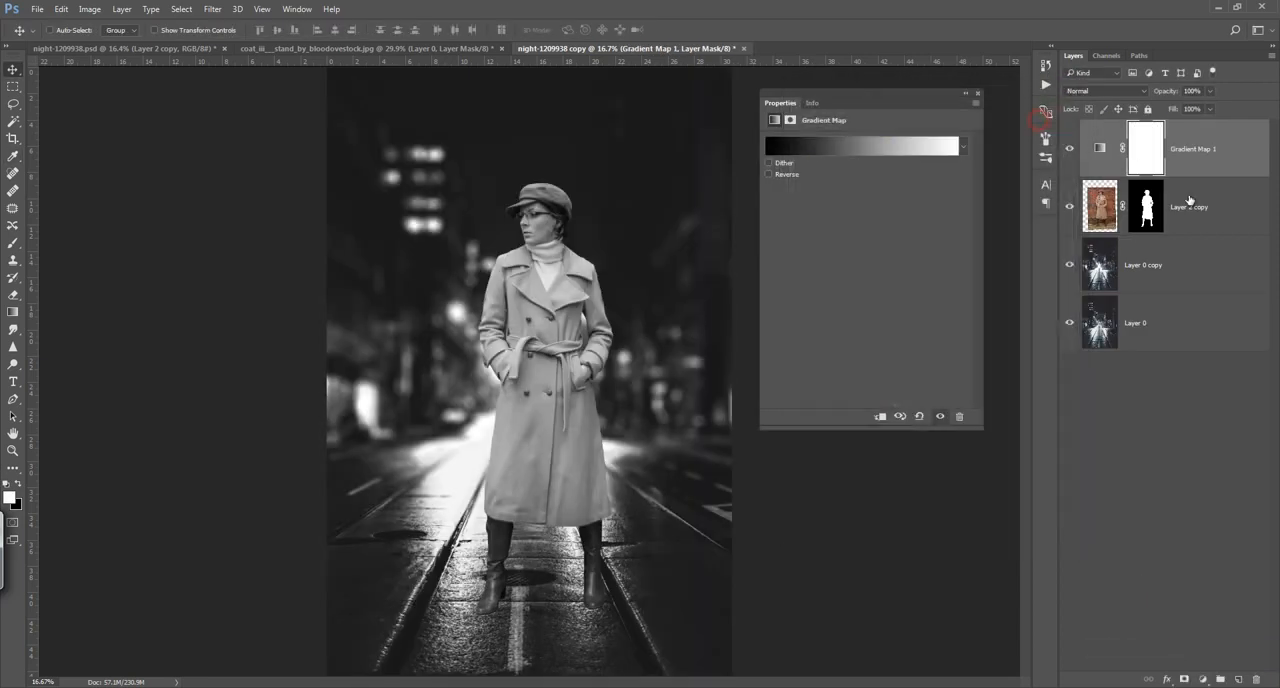
alt+click(1197, 177)
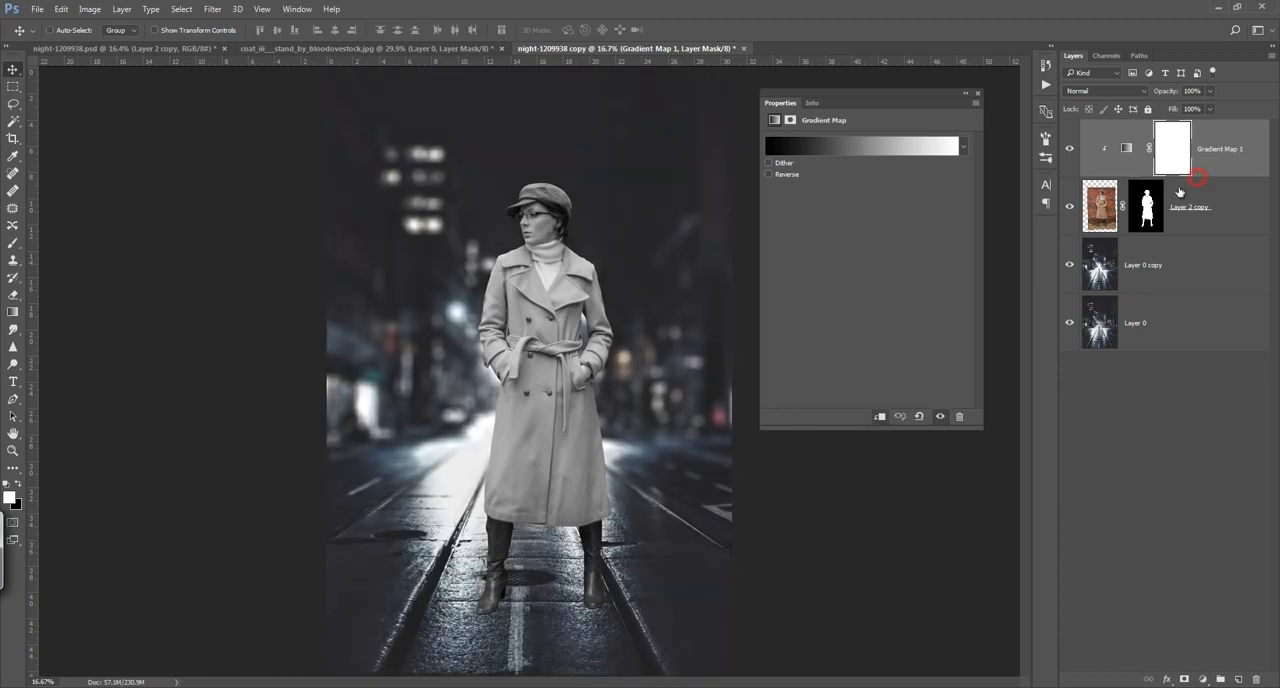
Step: Change the gradient map's black starting stop to the near-black grey #0f0f0f
click(836, 146)
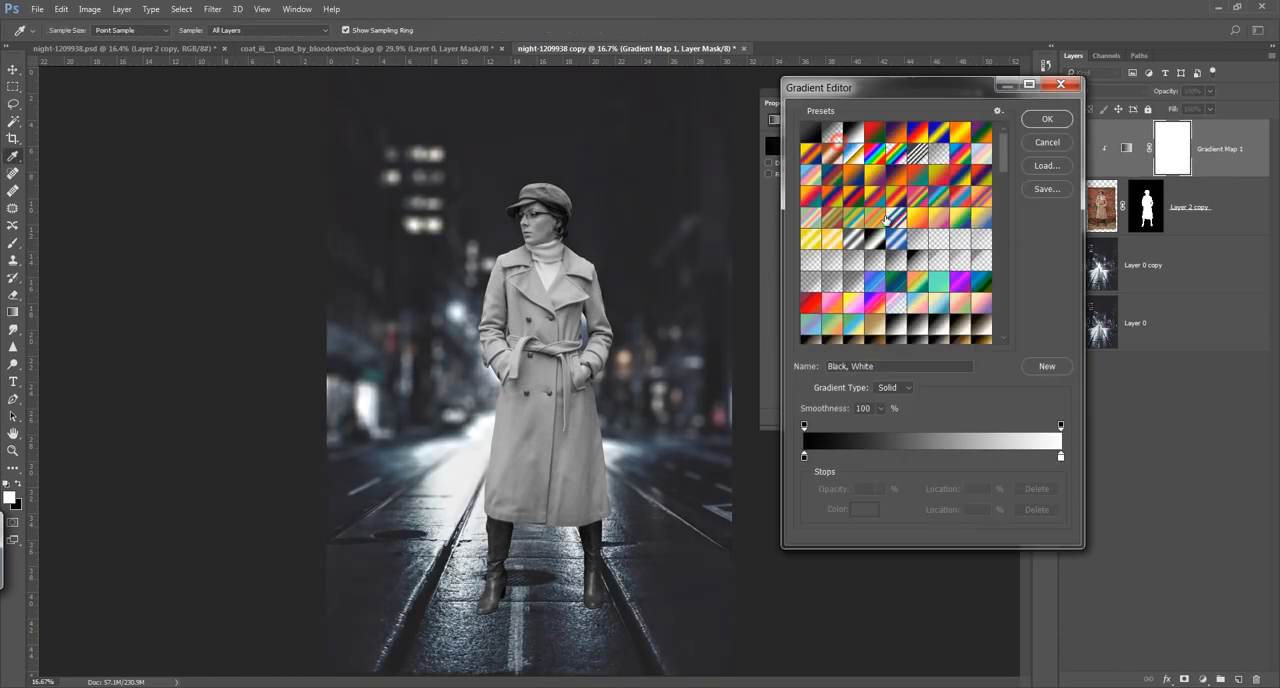
double_click(804, 457)
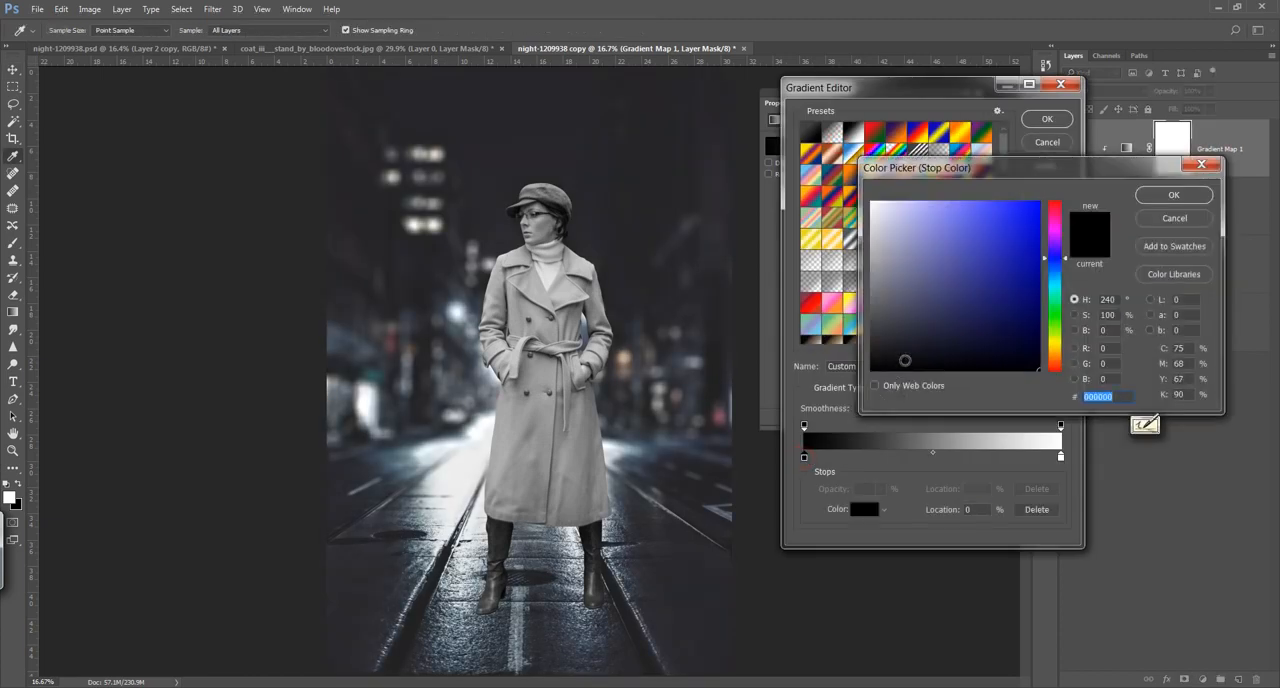
click(901, 345)
mouse_move(901, 345)
mouse_down()
mouse_move(880, 341)
mouse_move(871, 362)
mouse_up()
click(1175, 203)
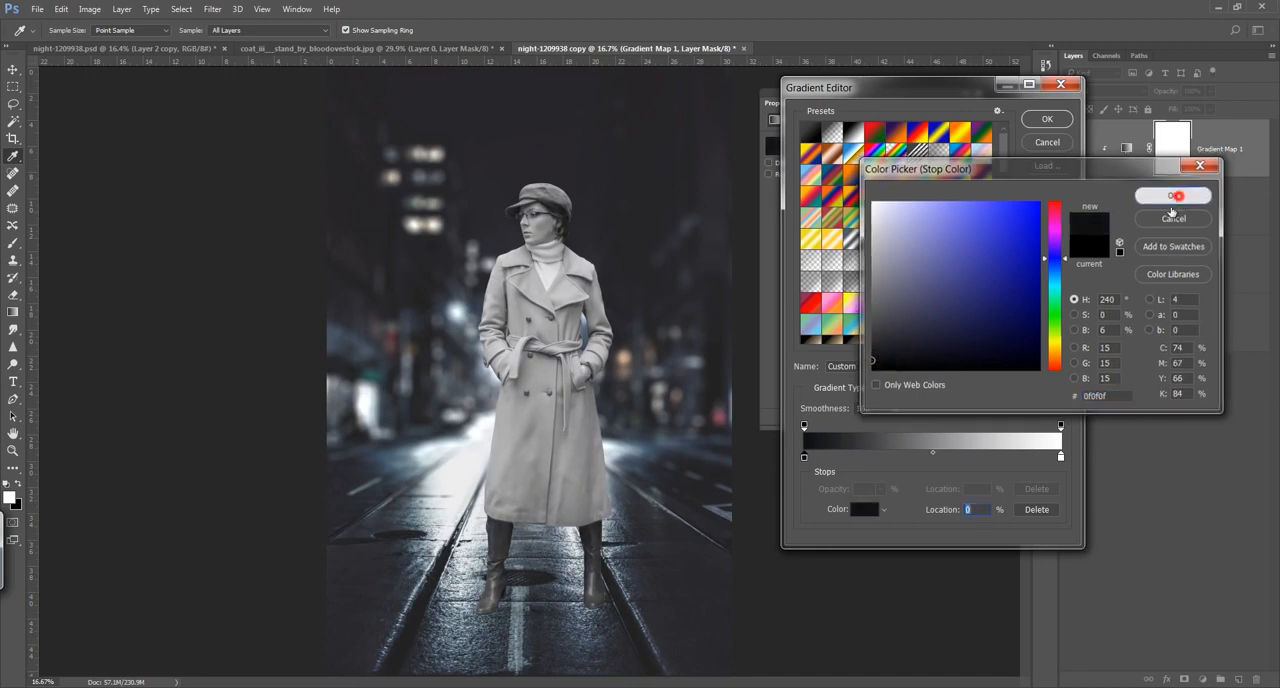
Step: Add a colour stop at 17% of the gradient and give it the dark blue-grey #262a2f
click(838, 459)
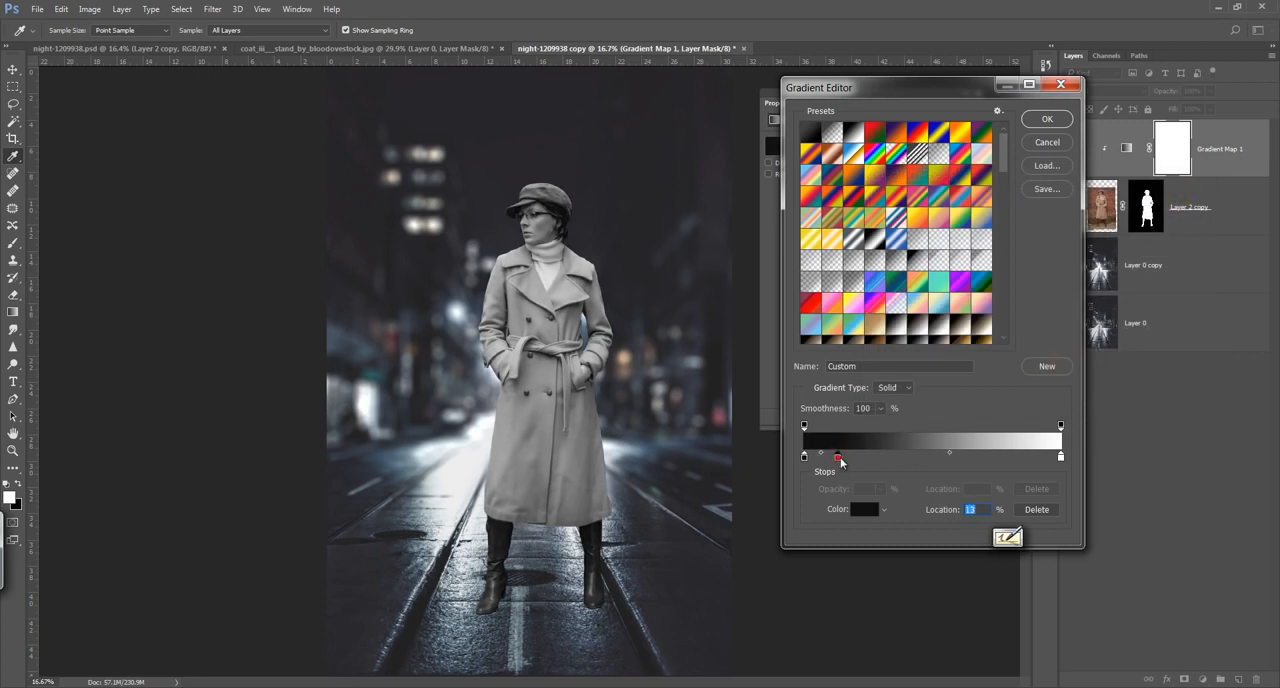
drag(841, 461, 849, 466)
double_click(848, 459)
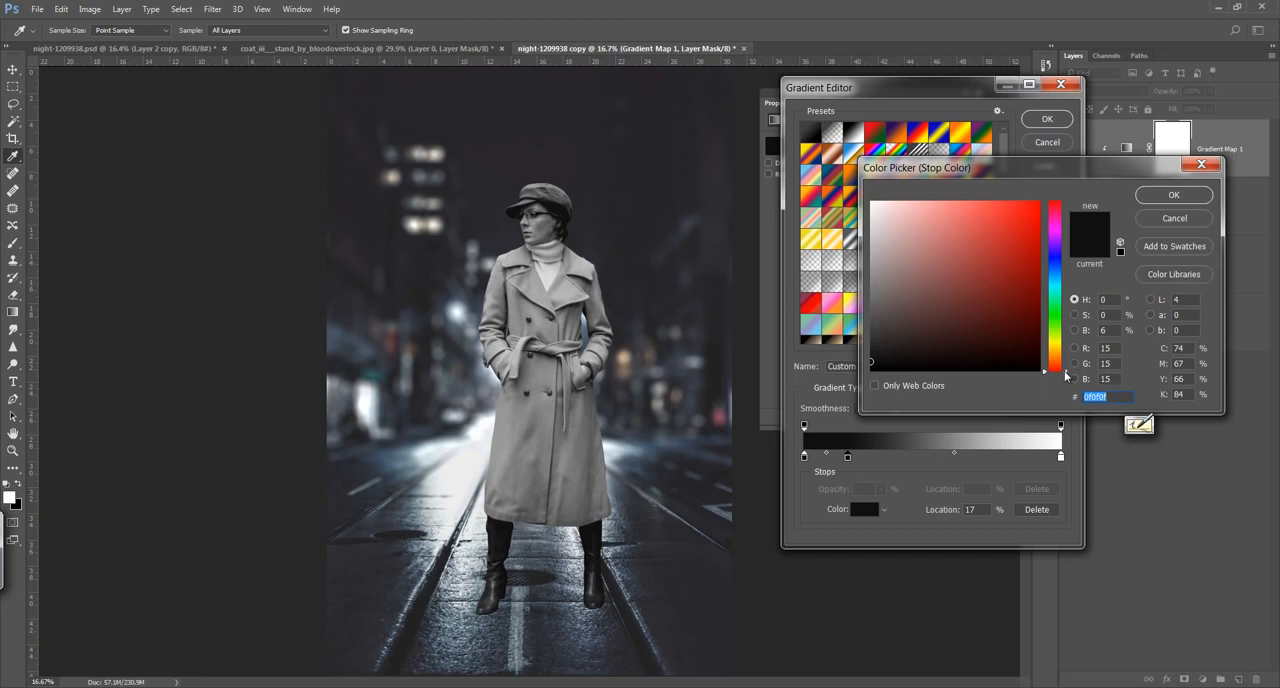
drag(1066, 376, 1068, 281)
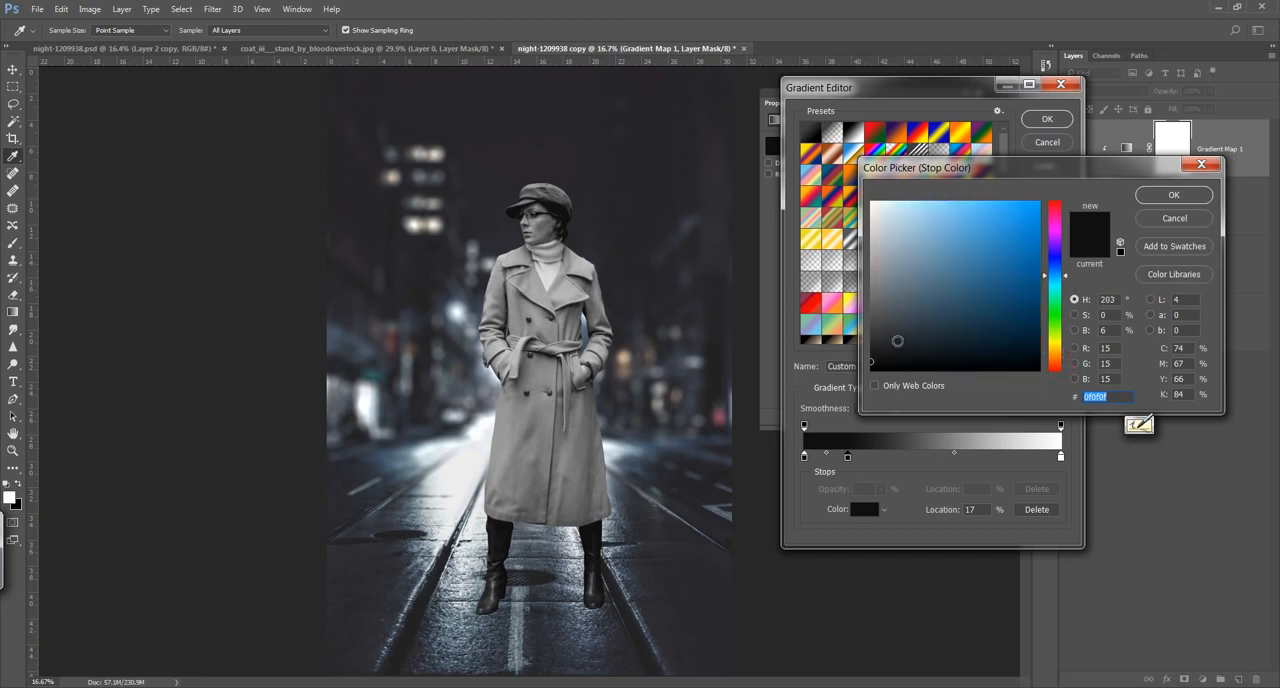
click(886, 342)
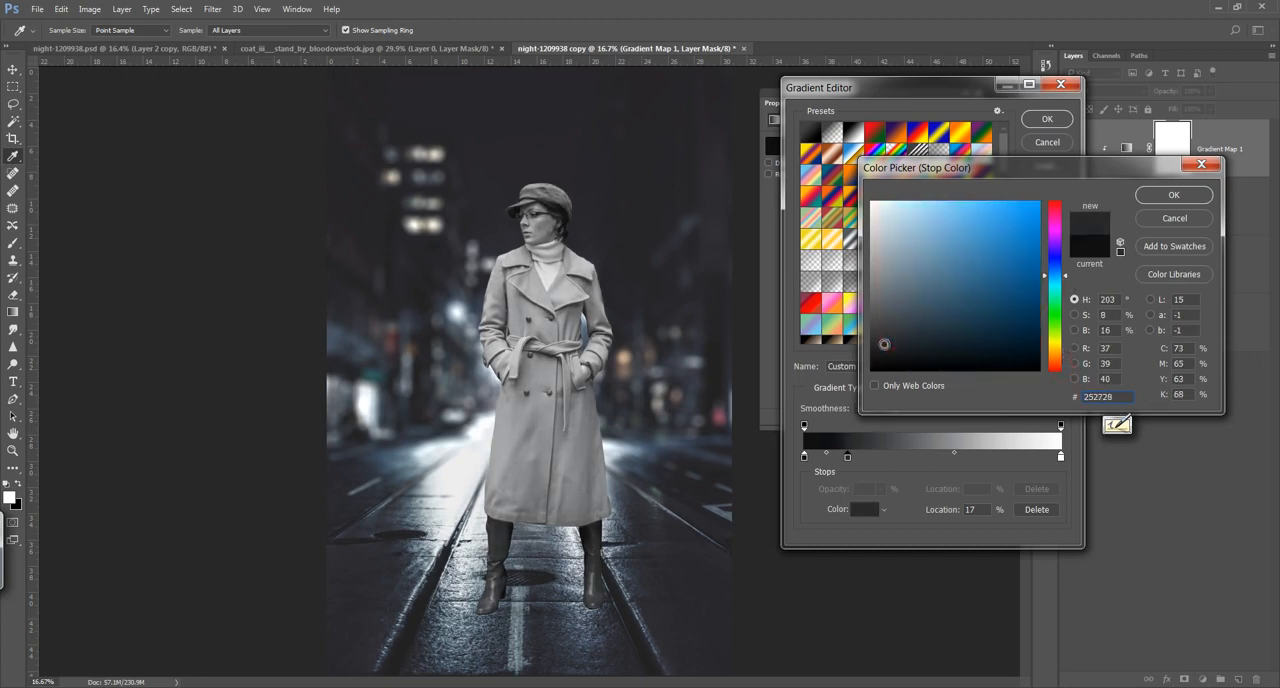
click(651, 536)
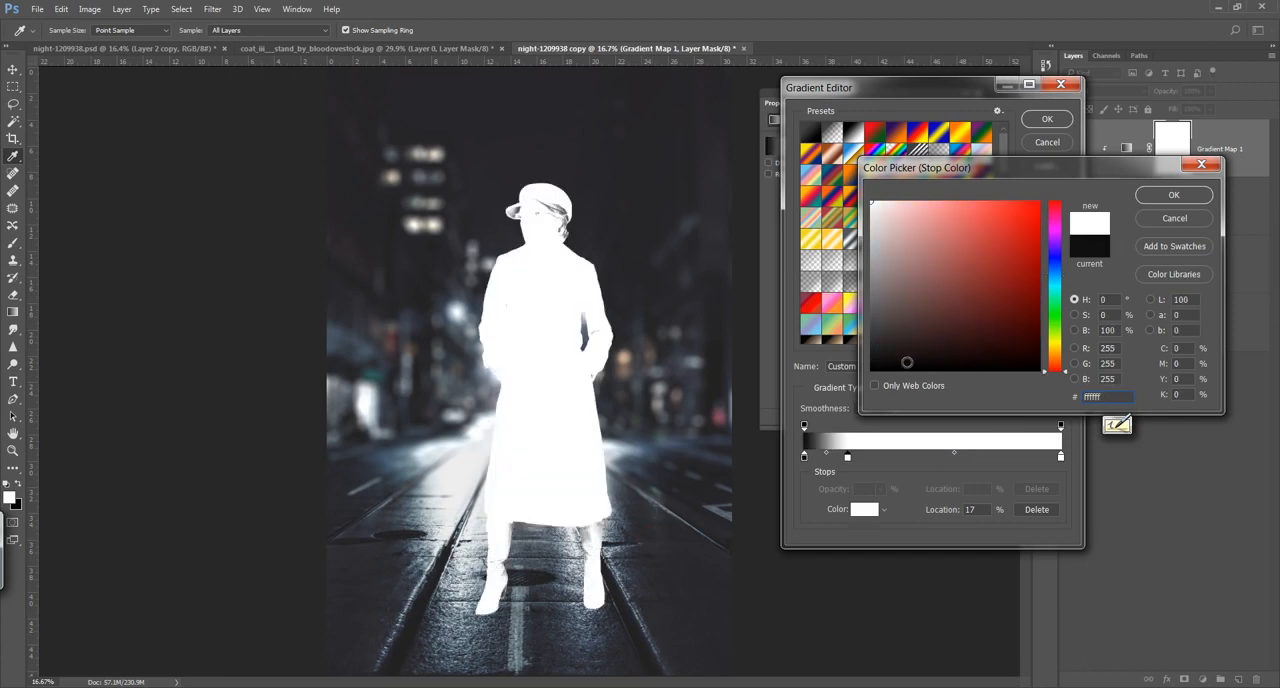
drag(1058, 281, 1058, 270)
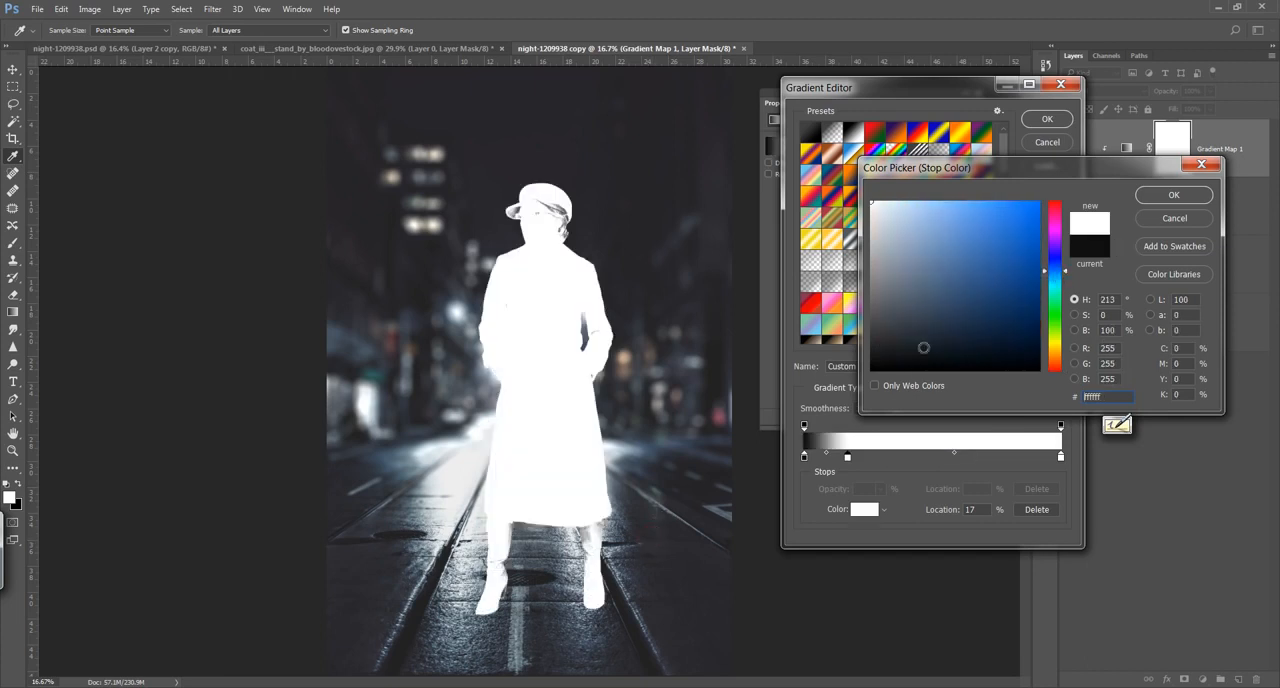
click(903, 346)
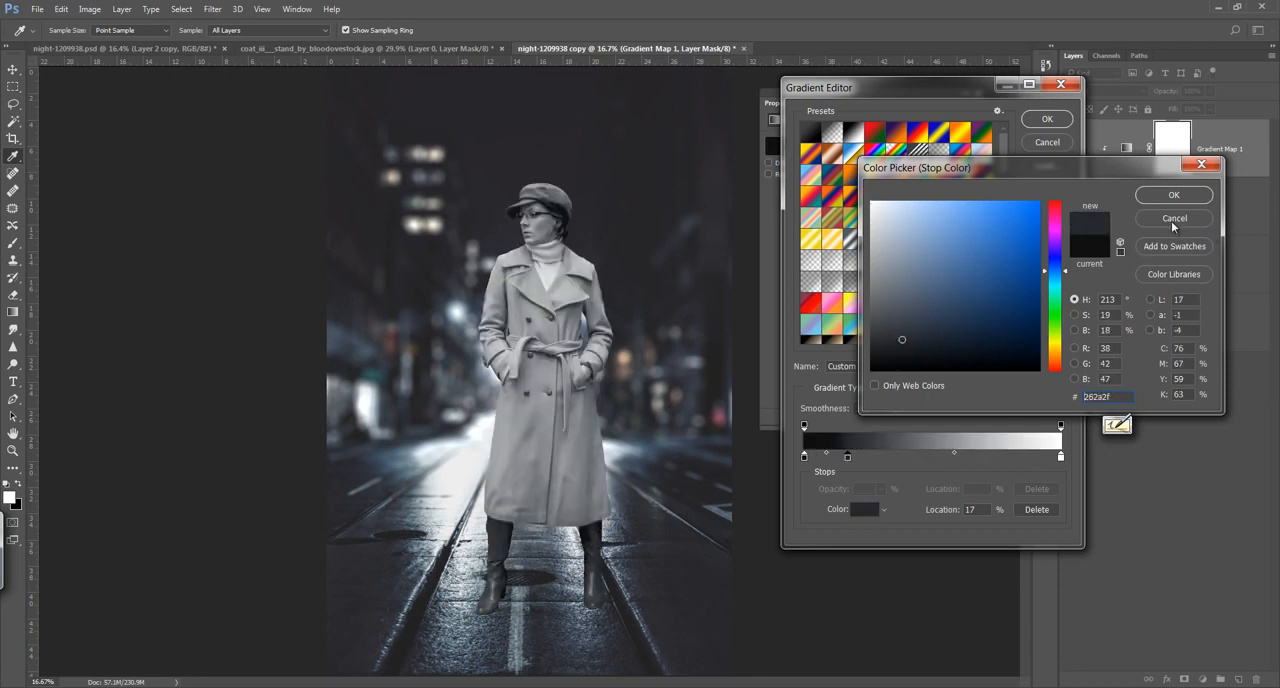
click(1170, 195)
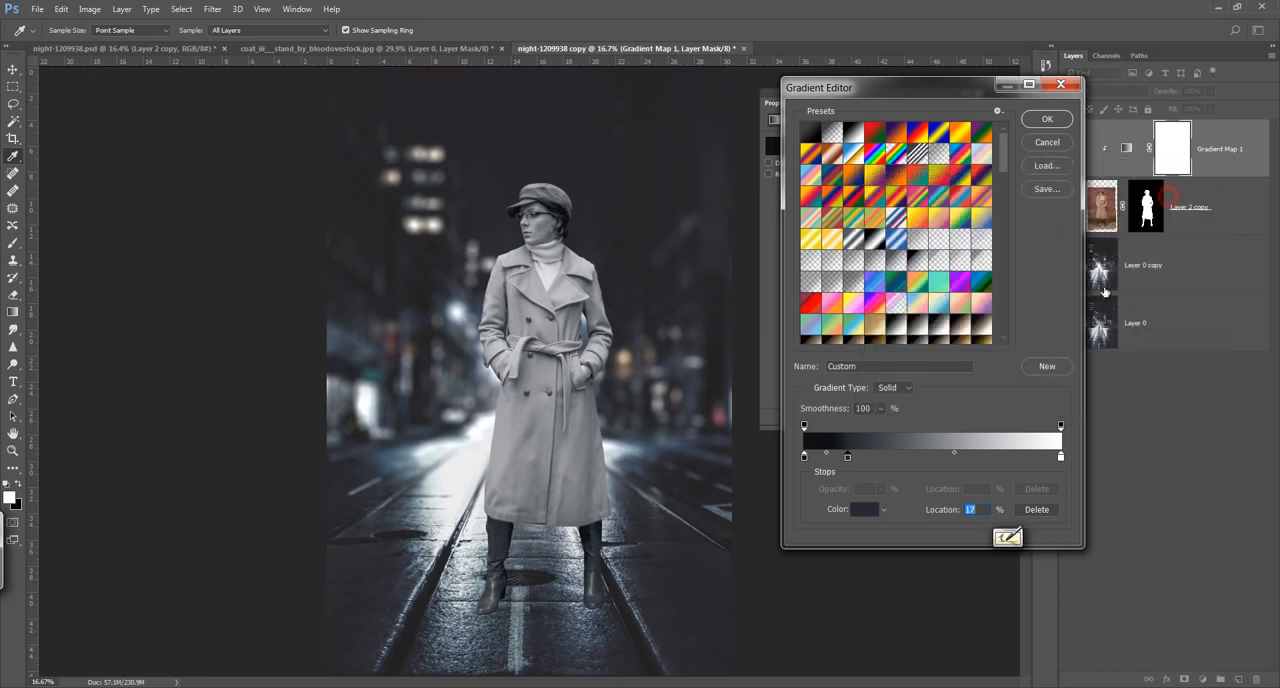
Step: Add a colour stop at 45% in the lighter blue-grey #4a5159 and accept the edited gradient
drag(926, 458, 918, 460)
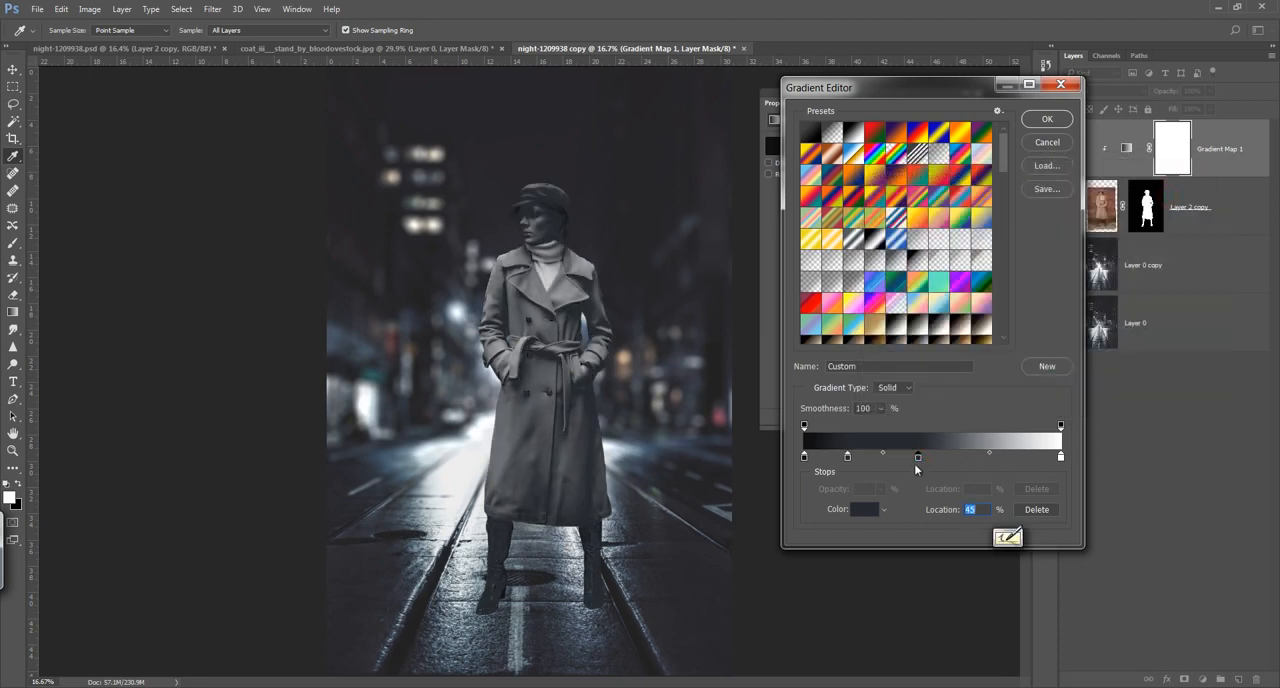
double_click(917, 458)
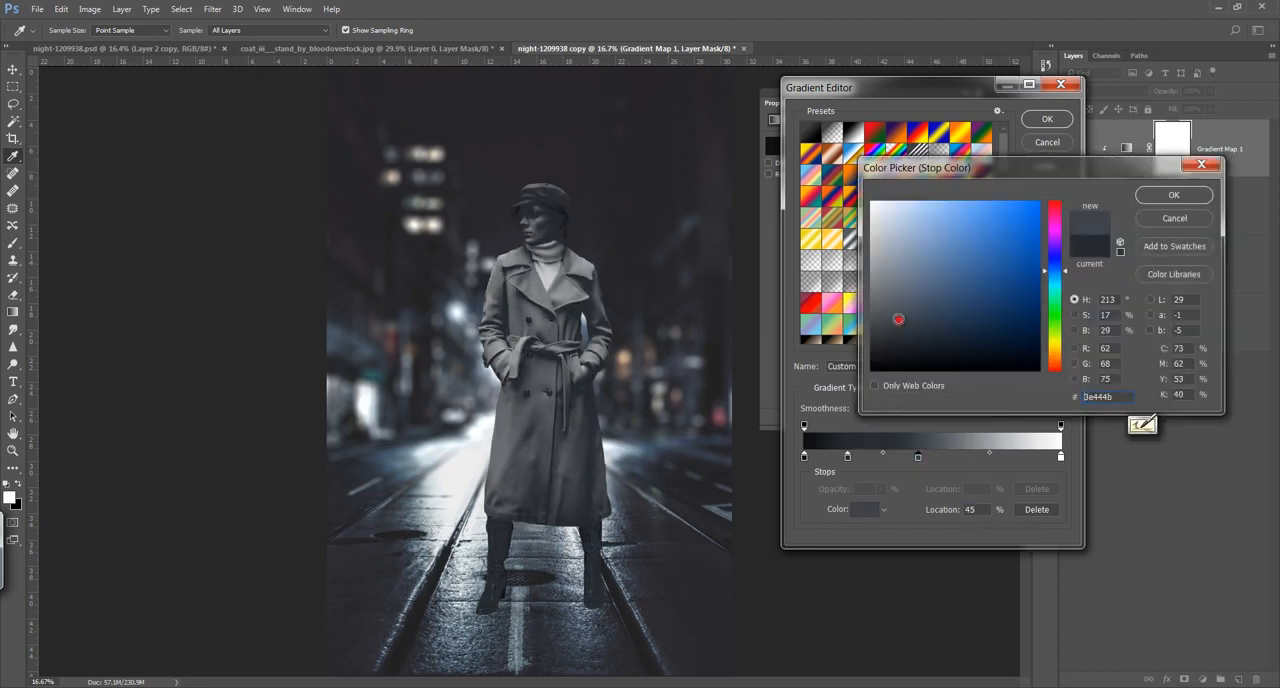
mouse_move(898, 319)
mouse_down()
mouse_move(899, 296)
mouse_move(898, 311)
mouse_up()
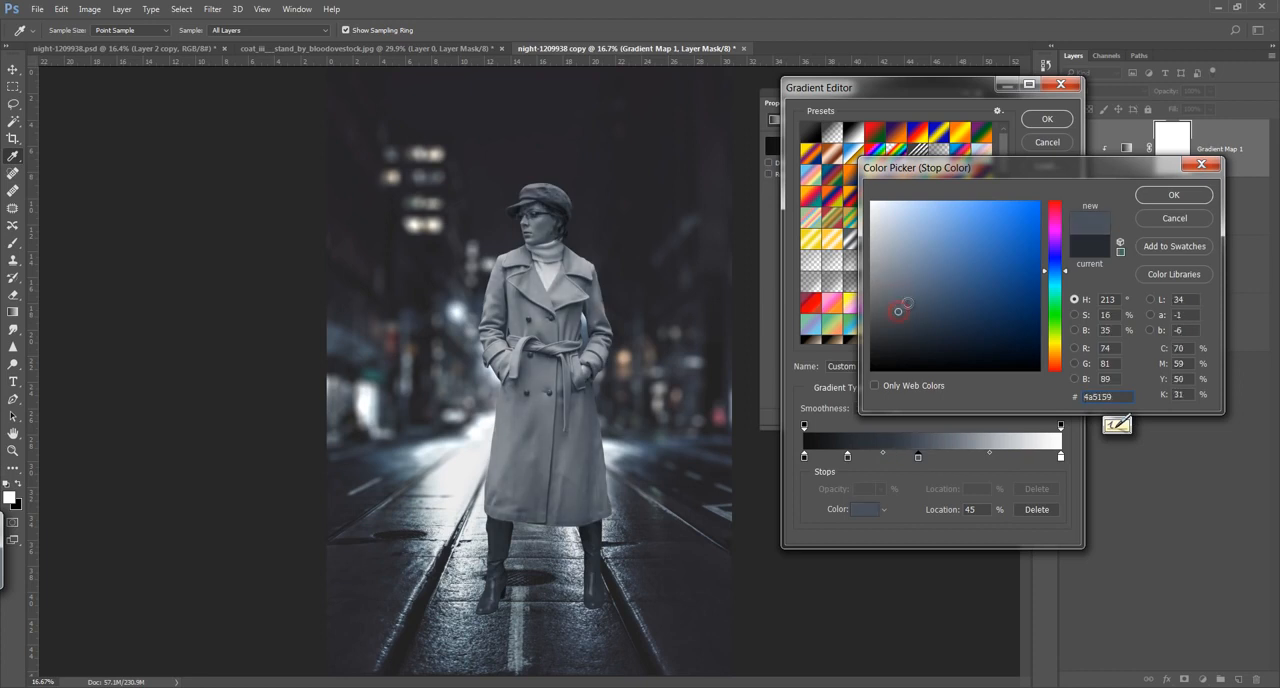
click(1174, 196)
click(1047, 119)
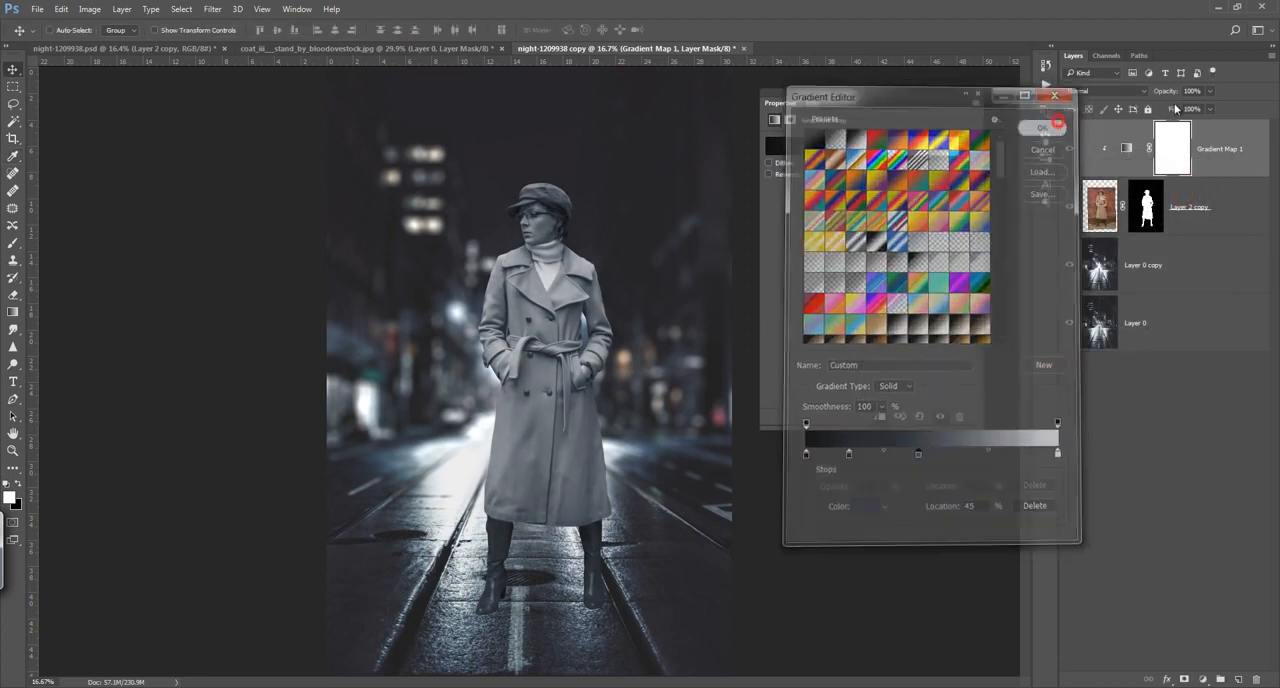
Step: Lower the Gradient Map layer's opacity to about 66%
mouse_move(1173, 93)
mouse_down()
mouse_move(1137, 97)
mouse_move(1150, 100)
mouse_up()
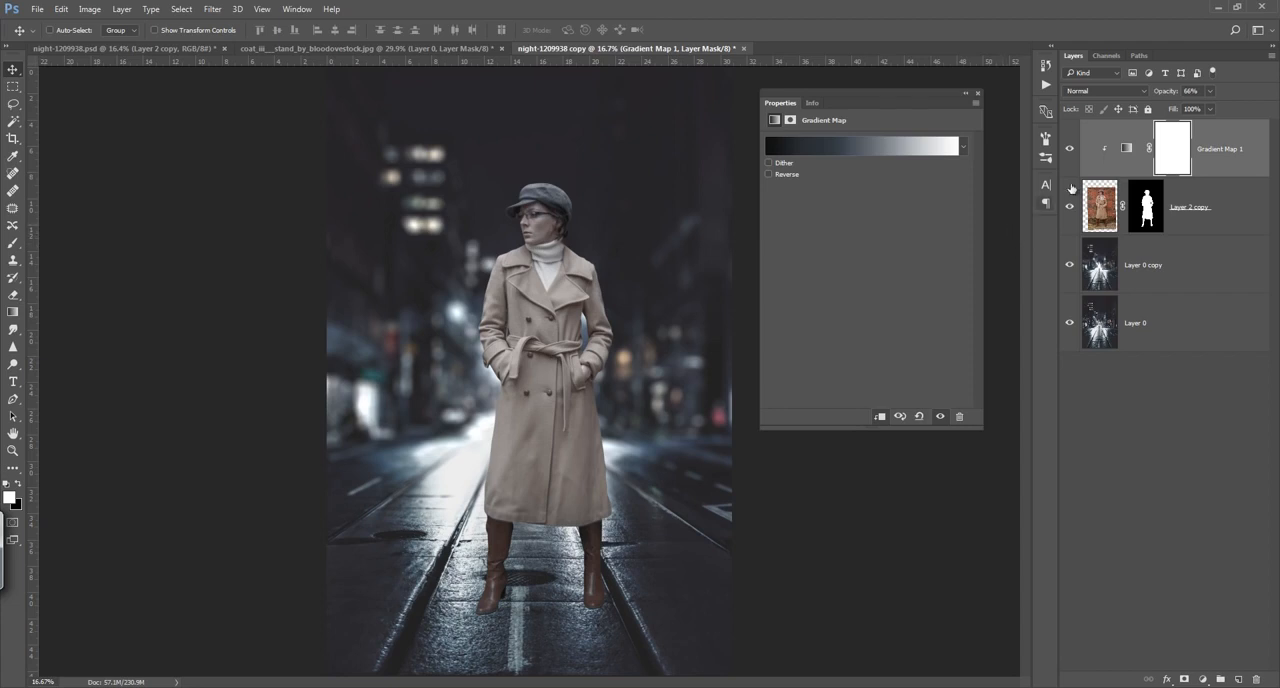
click(1165, 92)
drag(1170, 97, 1168, 97)
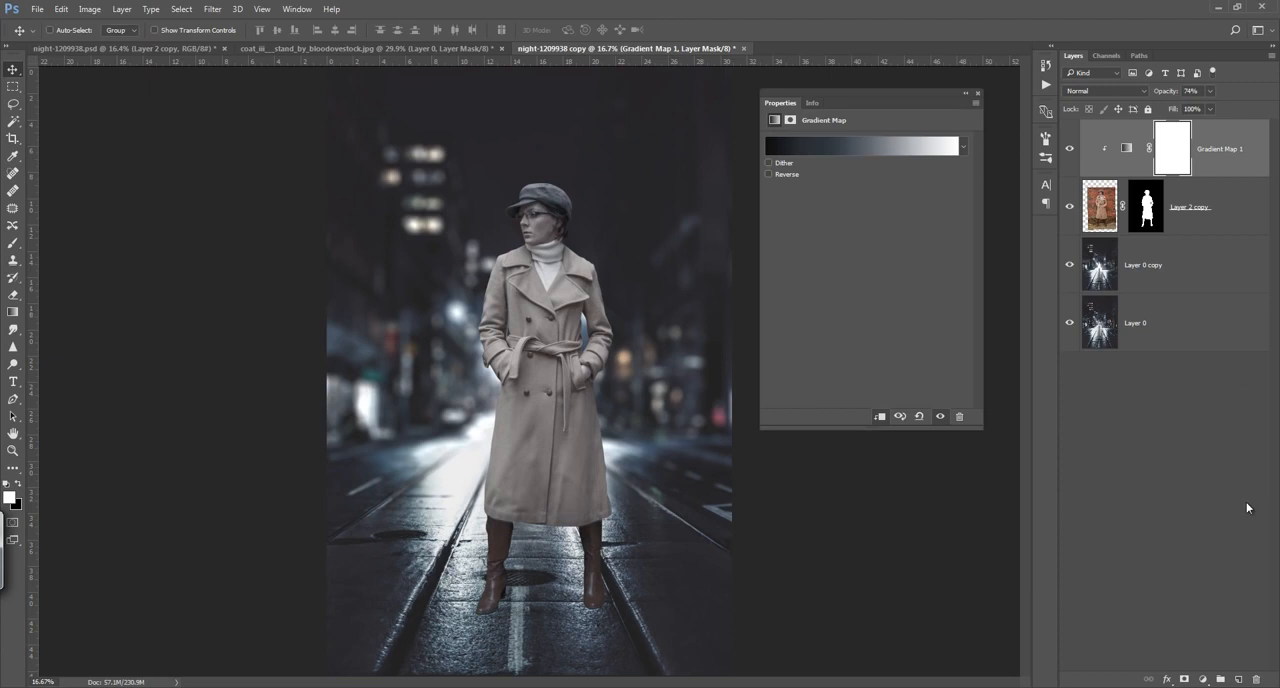
Step: Add a Brightness/Contrast adjustment above the gradient map and clip it to the woman's layer
click(1203, 680)
click(1153, 417)
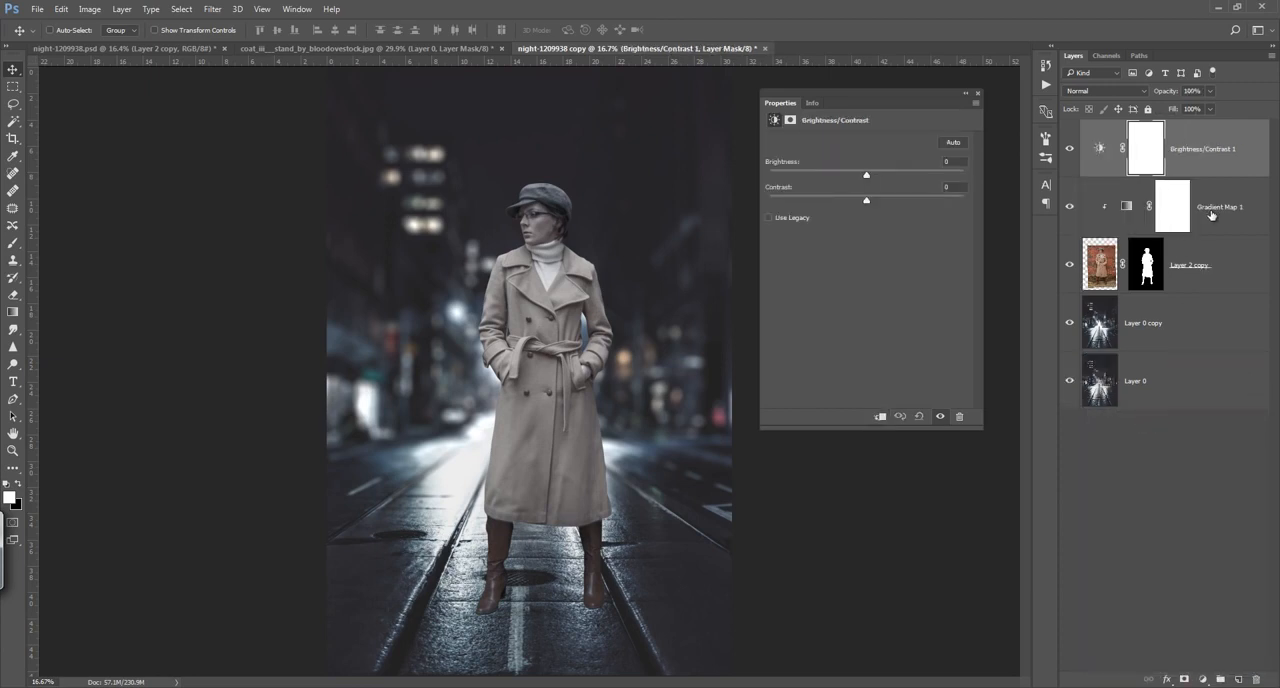
alt+click(1221, 174)
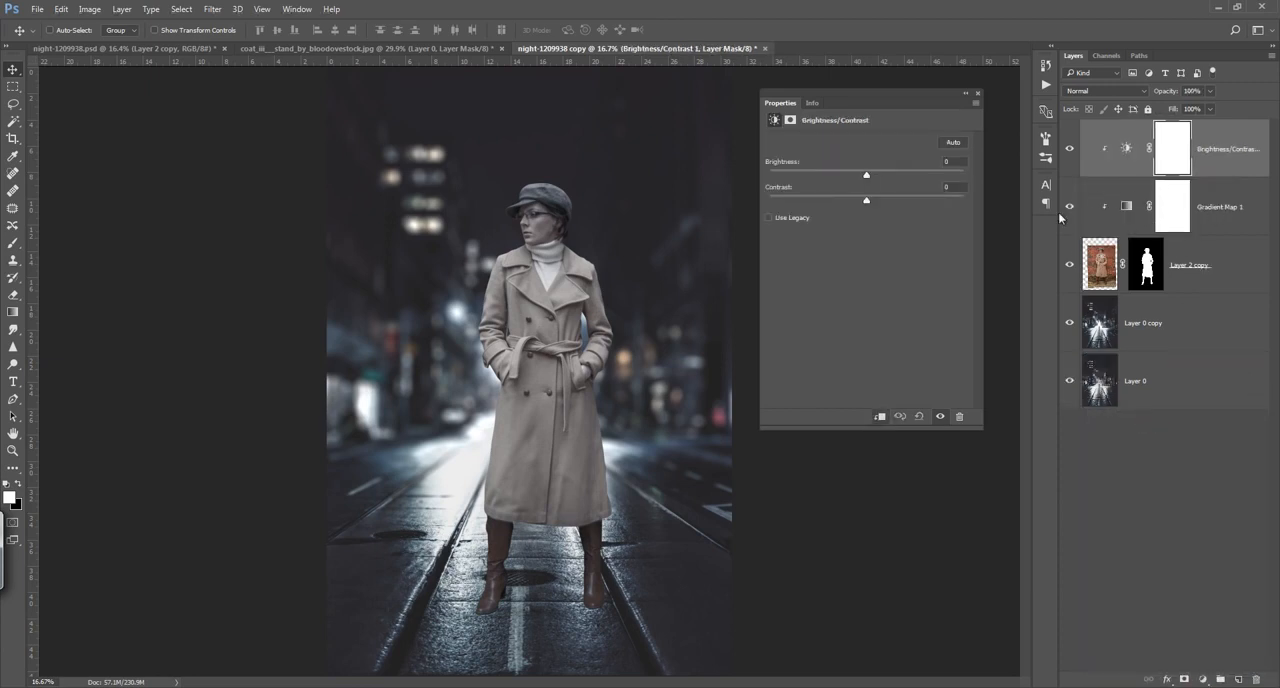
Step: Set the adjustment's contrast to 44 and brightness to -8, and compare the image with and without it
drag(867, 202, 900, 203)
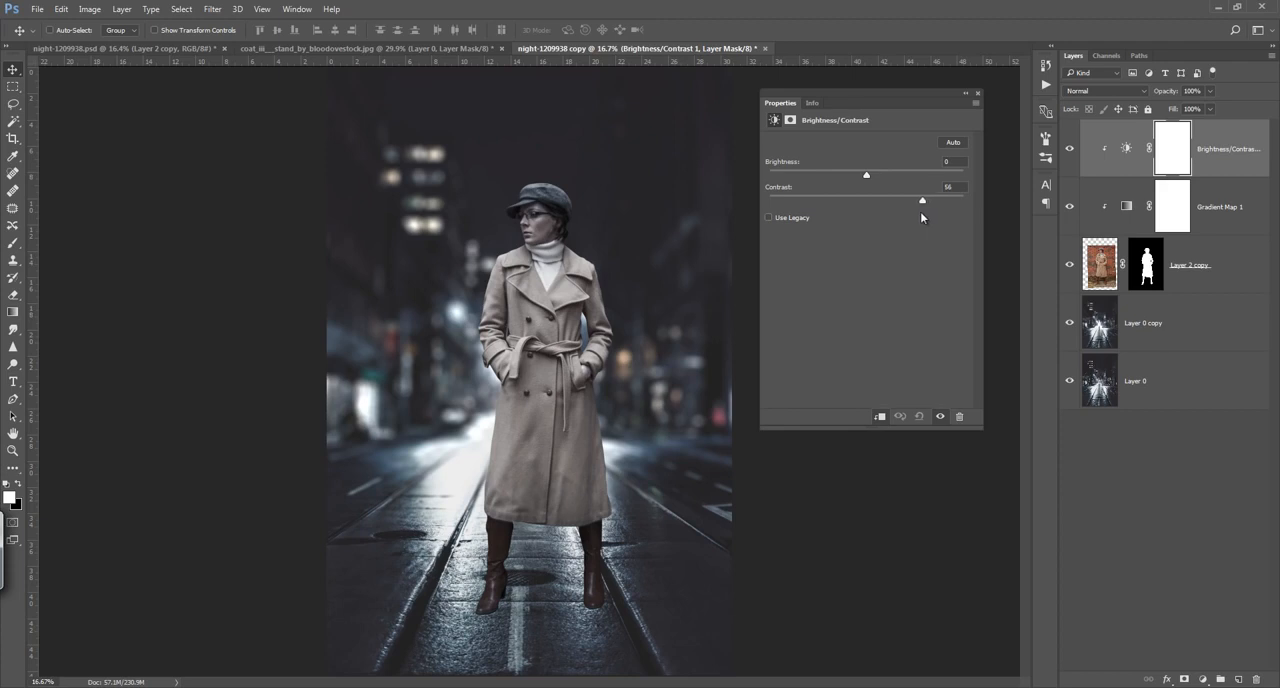
click(908, 210)
drag(866, 176, 863, 181)
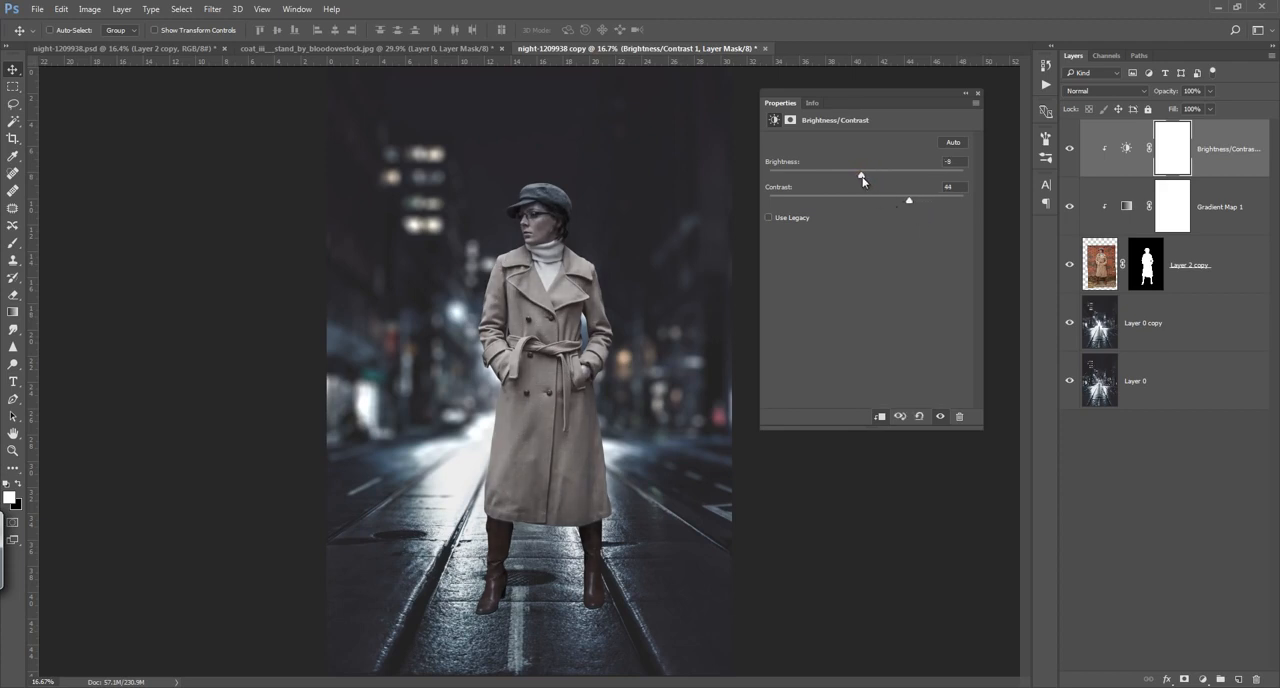
click(980, 93)
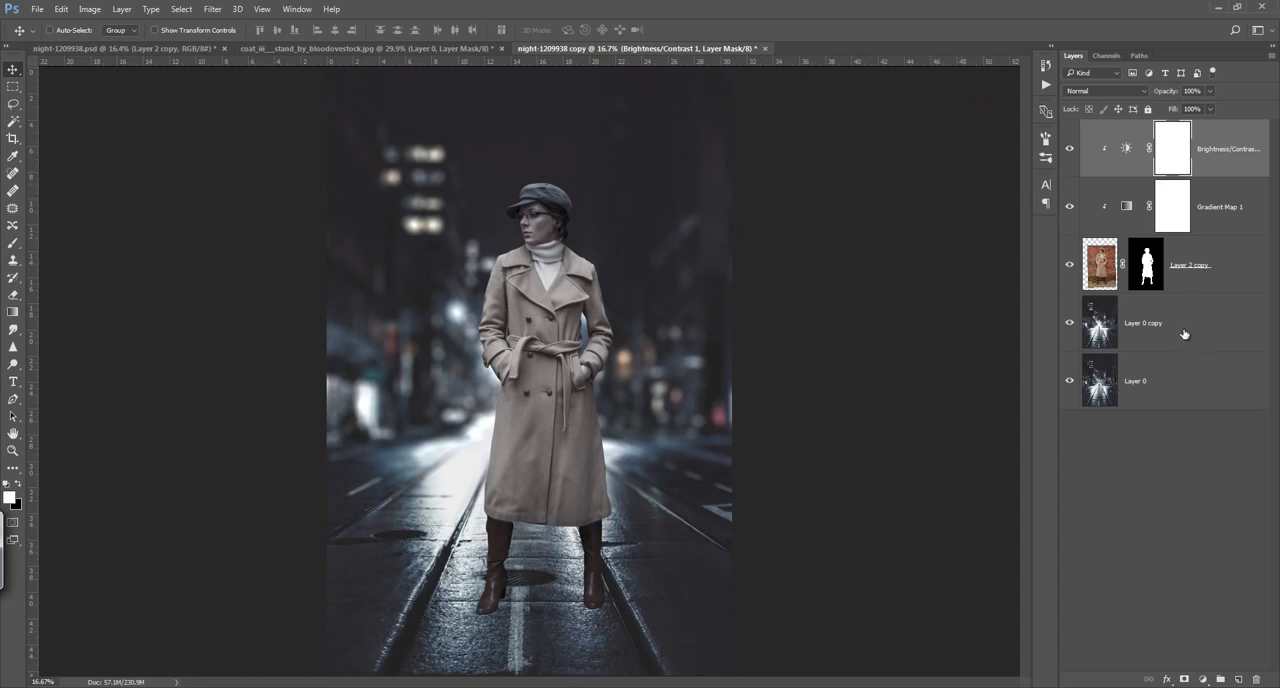
click(1070, 149)
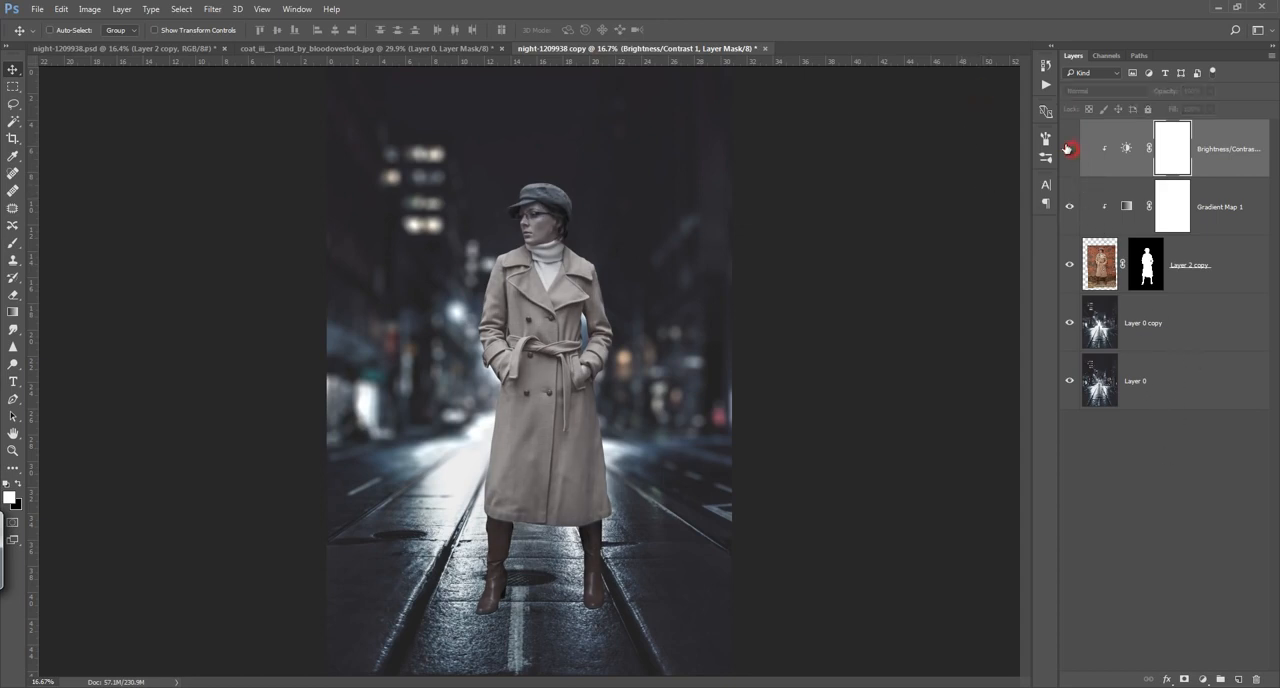
click(1069, 149)
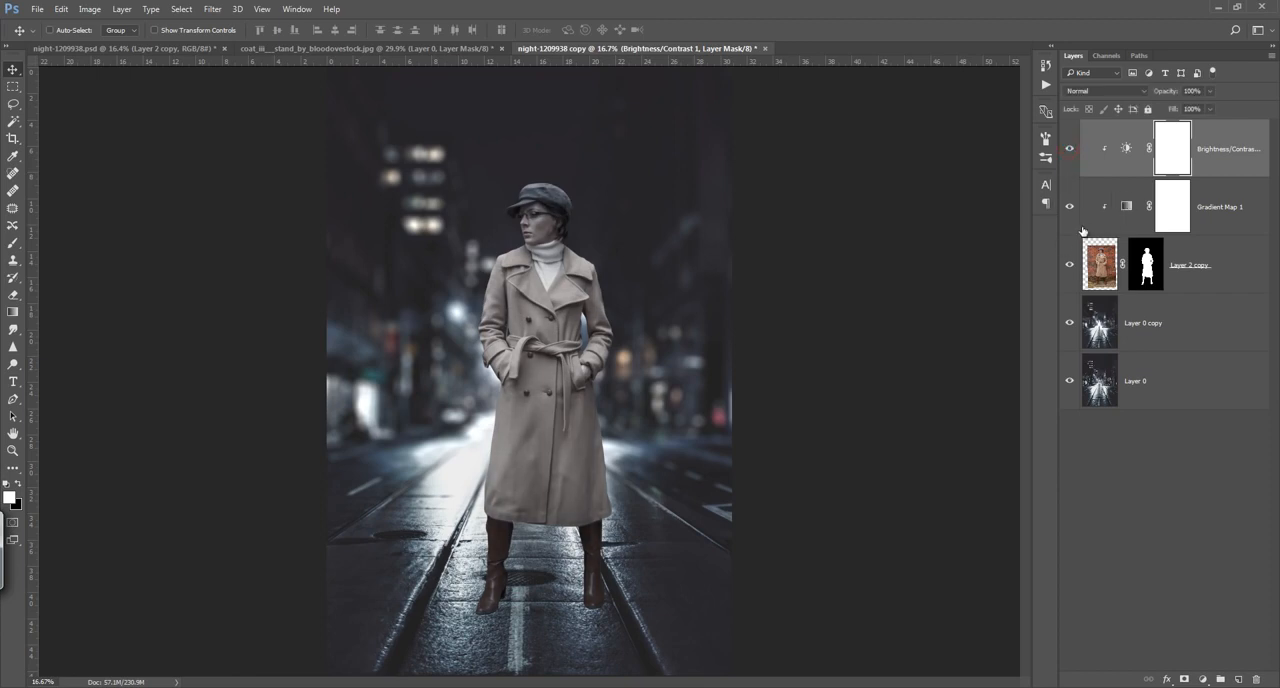
Step: Create an empty layer directly above Layer 0 copy and activate the Brush tool for painting on it
click(1192, 325)
click(1238, 679)
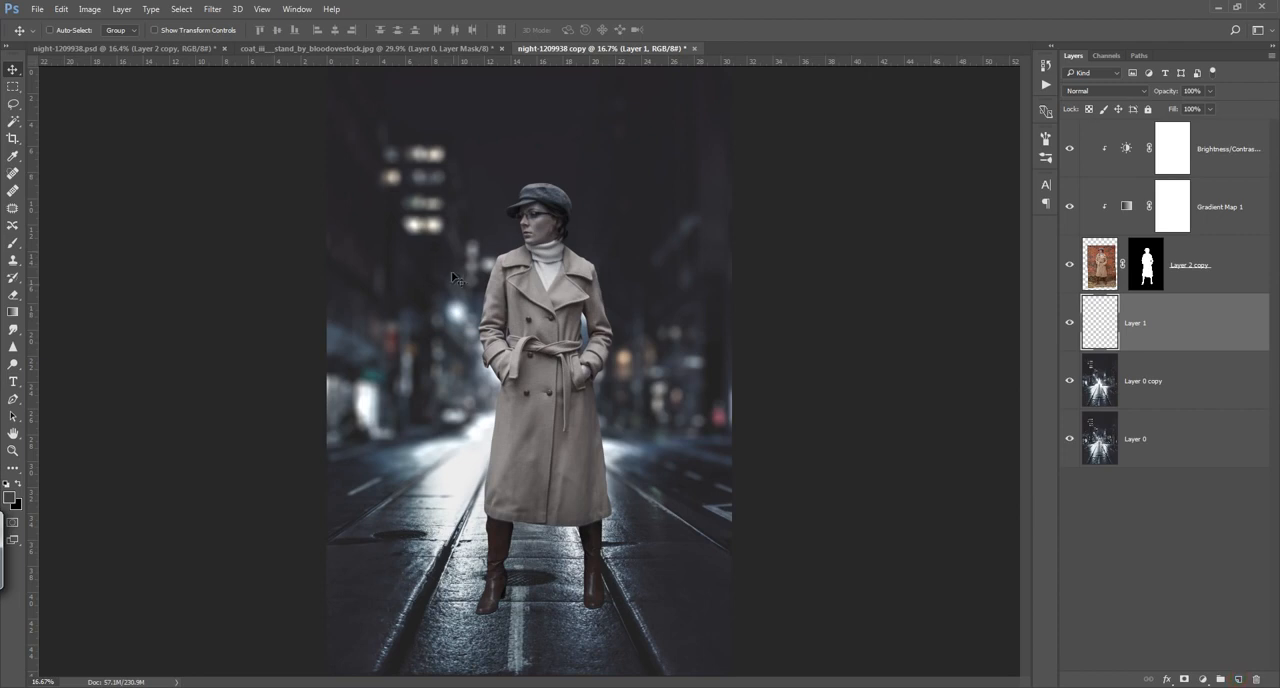
key(b)
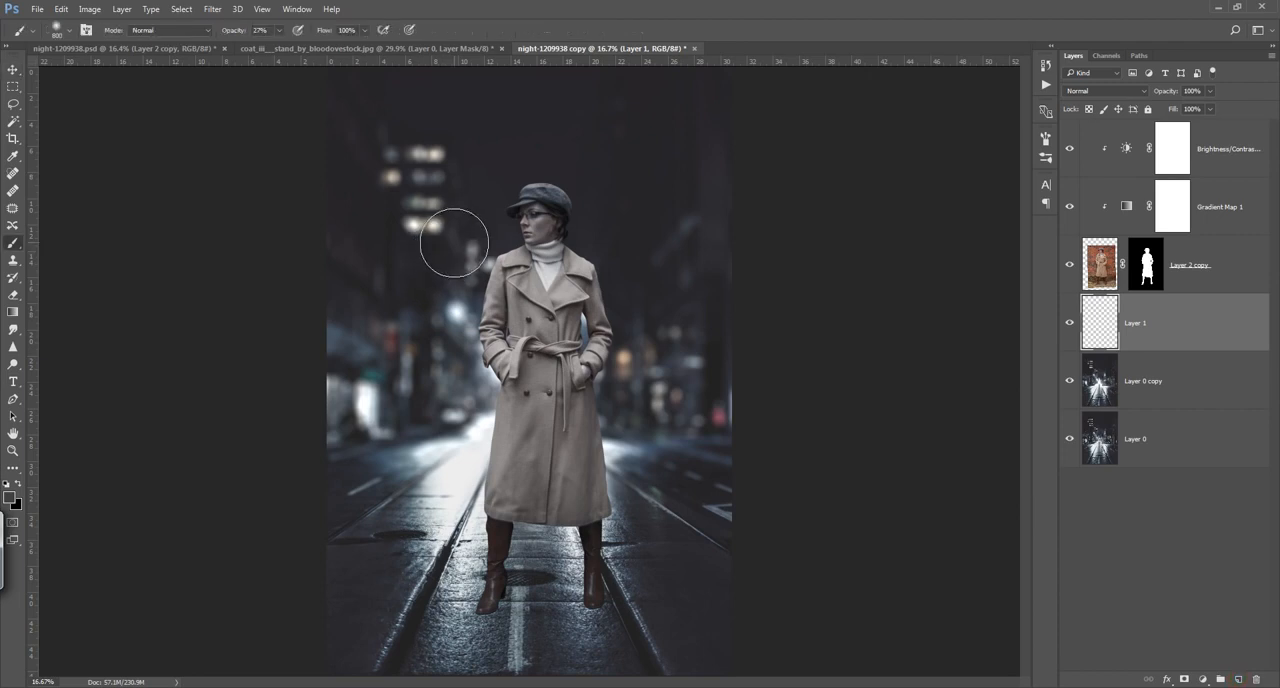
Step: Save the document, switch to the irregular smoke brush at 2100 px, and paint a white haze behind the woman's head and shoulders on Layer 1
key(period)
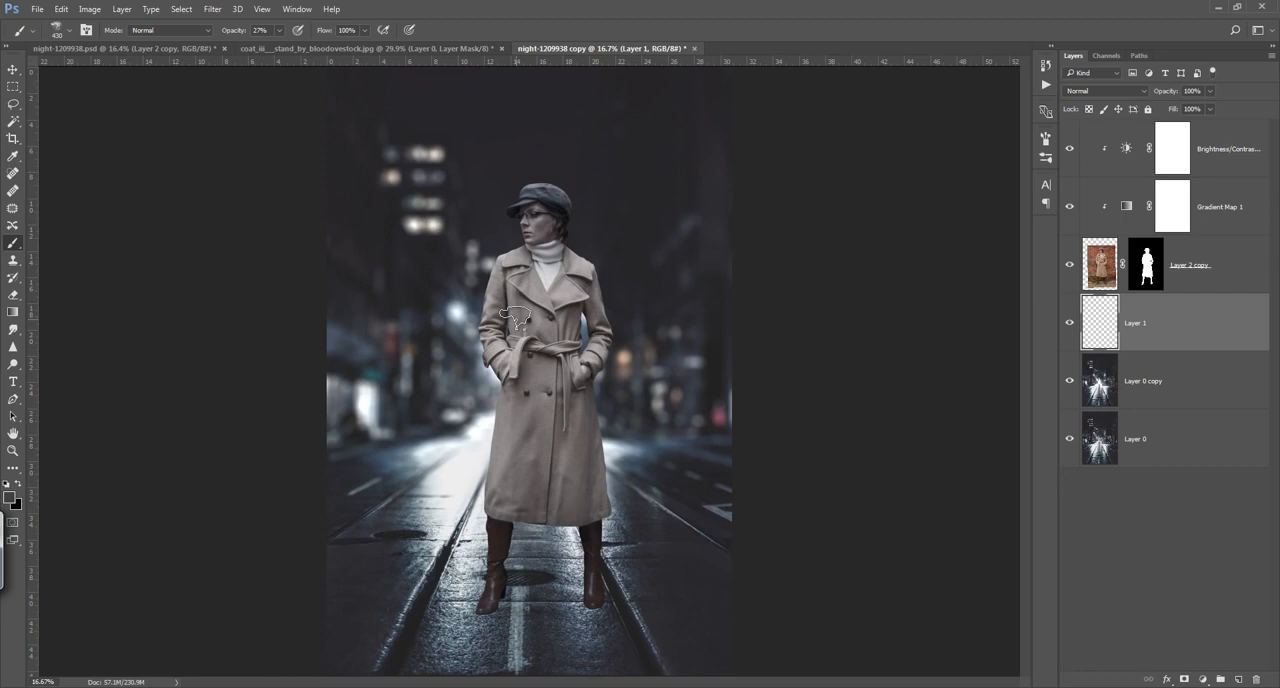
key(ctrl+s)
key(x)
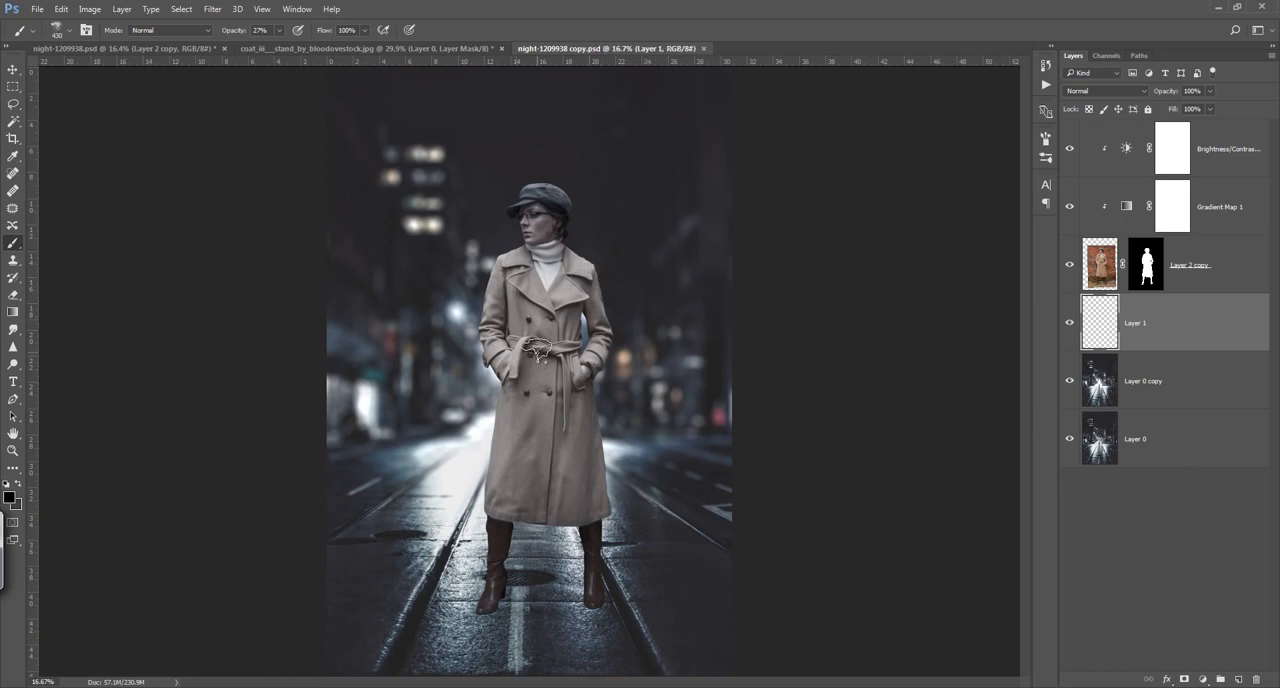
key(s)
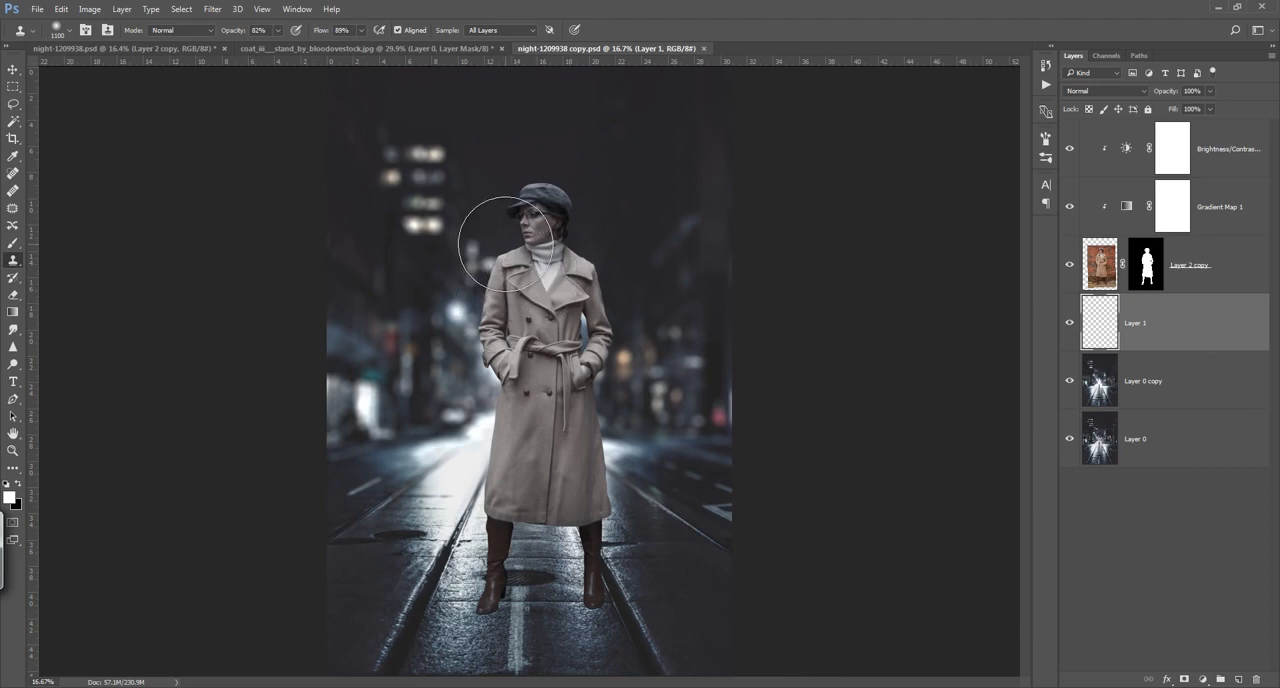
key(b)
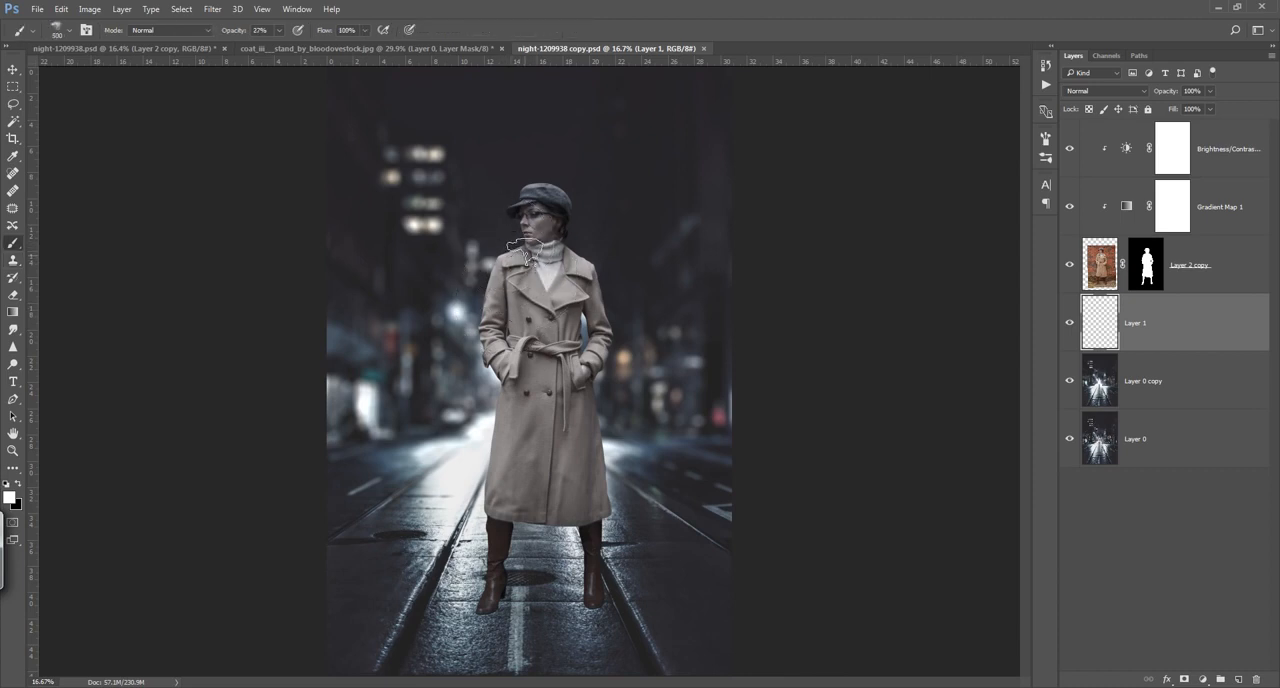
key(bracketright)
key(bracketright)
key(bracketright)
key(bracketright)
key(bracketright)
key(bracketright)
key(bracketright)
key(bracketright)
key(bracketright)
key(bracketright)
key(bracketright)
key(bracketright)
key(bracketright)
key(bracketright)
key(bracketright)
key(bracketright)
click(537, 266)
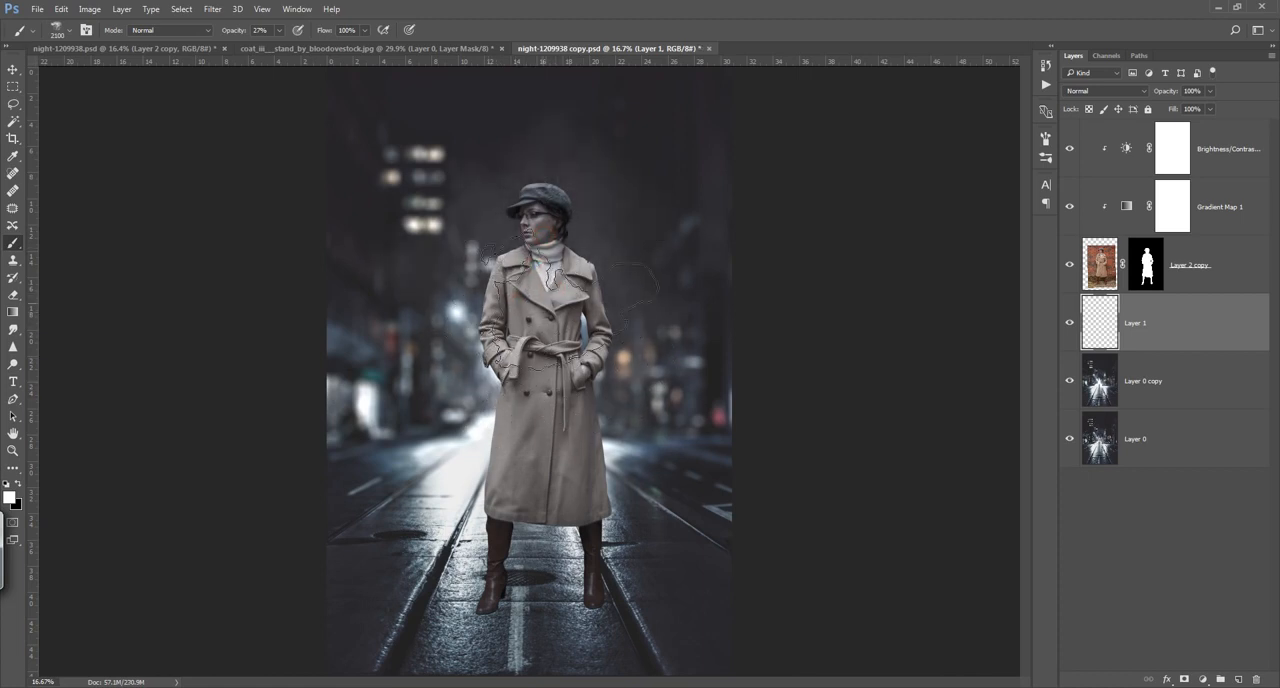
Step: Paint white smoke behind the woman's hips and around the coat hem, reducing the brush to 1600 px and 1200 px
key(bracketleft)
key(bracketleft)
key(bracketleft)
key(bracketleft)
key(bracketleft)
click(496, 386)
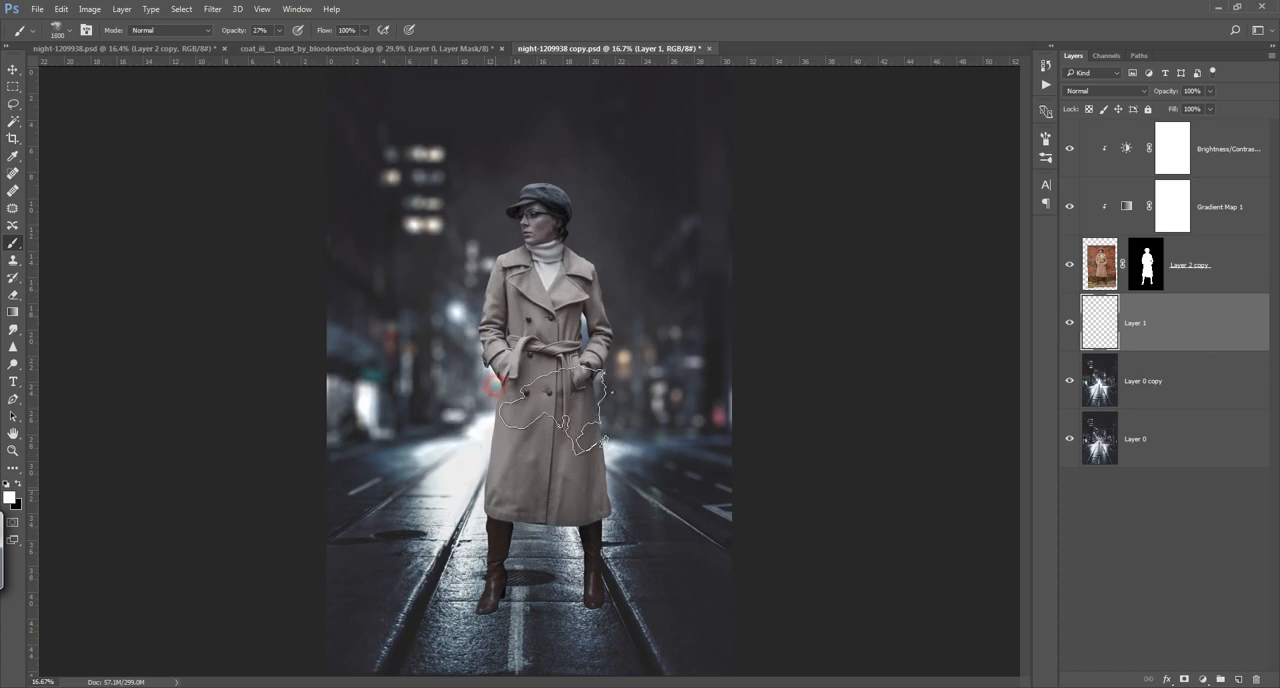
key(bracketleft)
key(bracketleft)
key(bracketleft)
key(bracketleft)
click(588, 363)
click(590, 513)
click(573, 520)
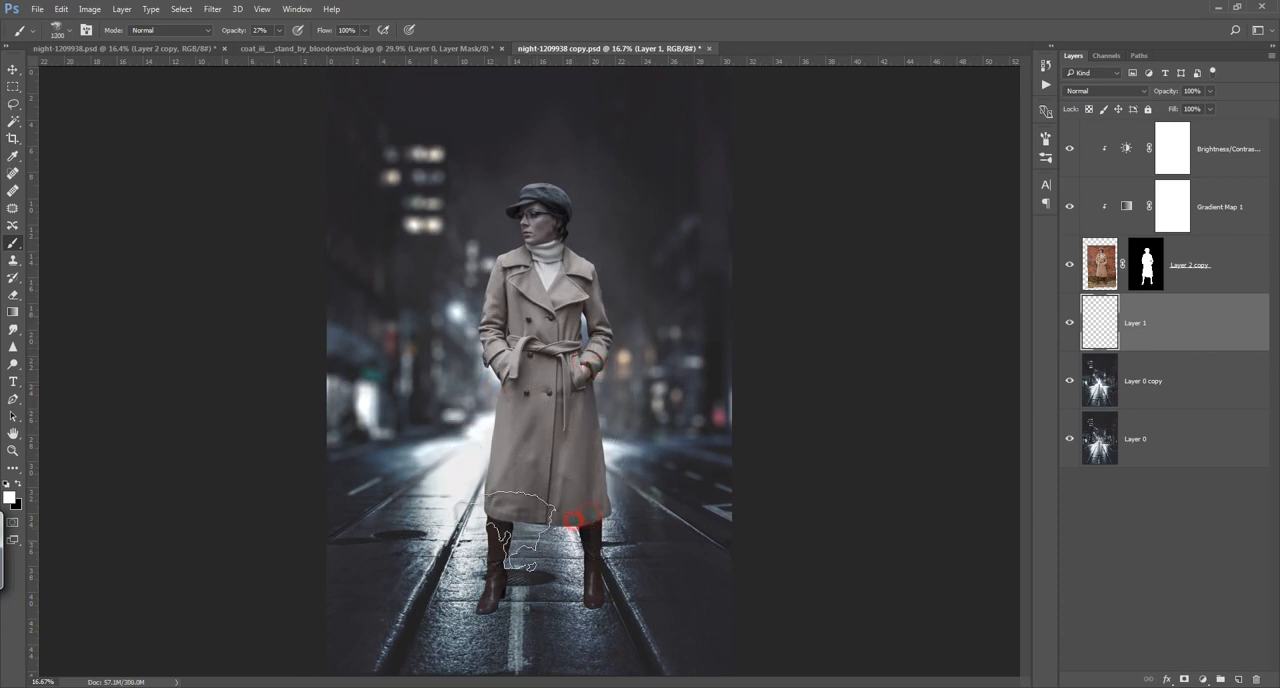
Step: Paint more smoke beside the woman's upper arm at 1200 px and at her collar at 900 px
click(485, 290)
click(500, 306)
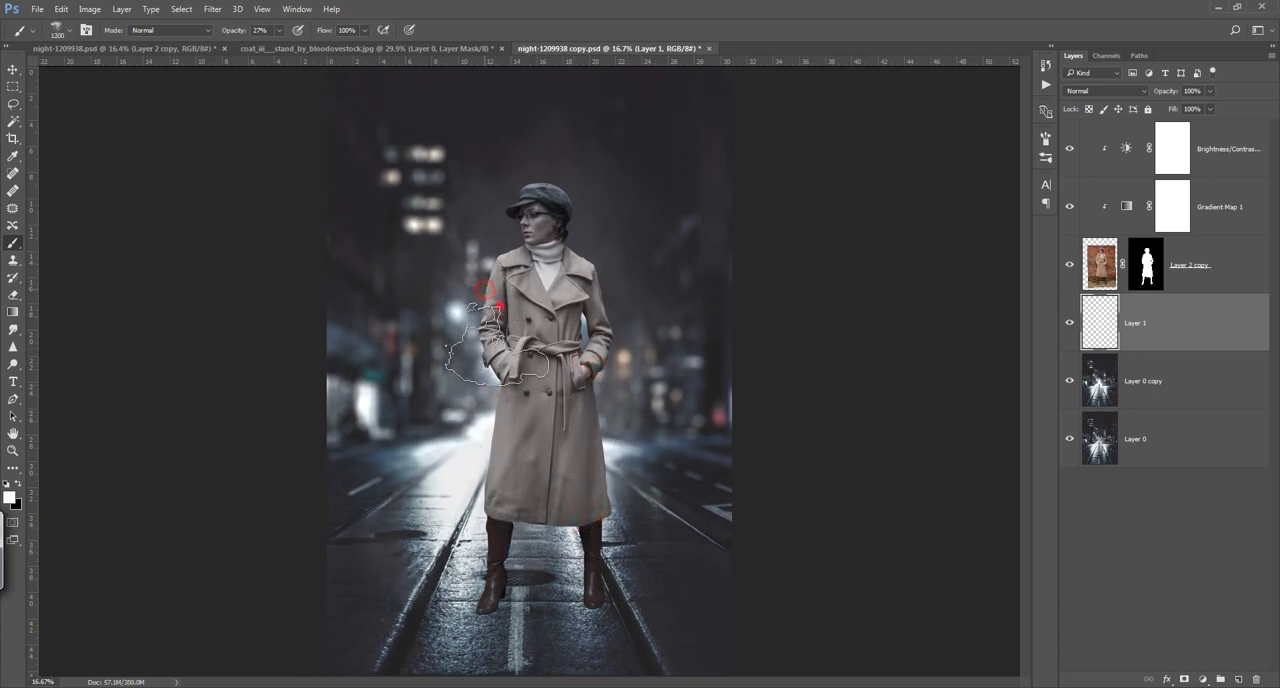
key(bracketleft)
key(bracketleft)
key(bracketleft)
key(bracketleft)
click(529, 262)
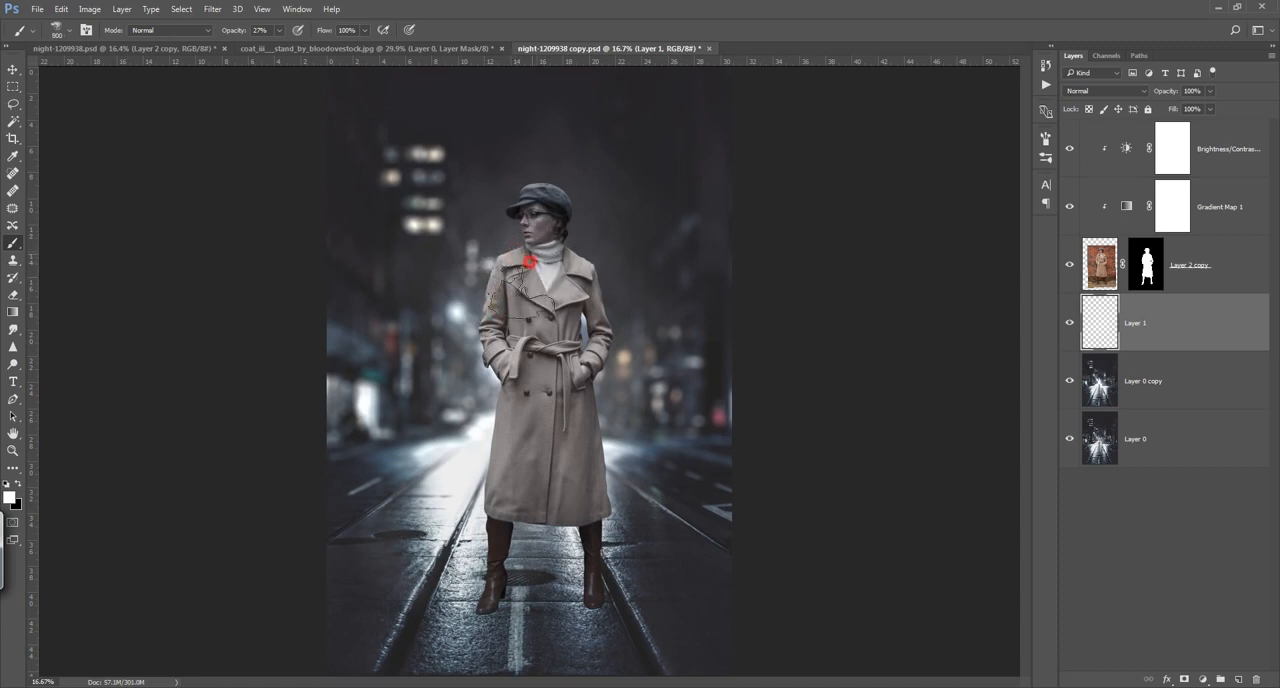
key(bracketleft)
Step: Create an empty layer above Layer 1 and paint fine smoke around the woman's face and shoulder with a 300 px brush
click(1240, 680)
key(bracketleft)
key(bracketleft)
key(bracketleft)
key(bracketleft)
click(533, 218)
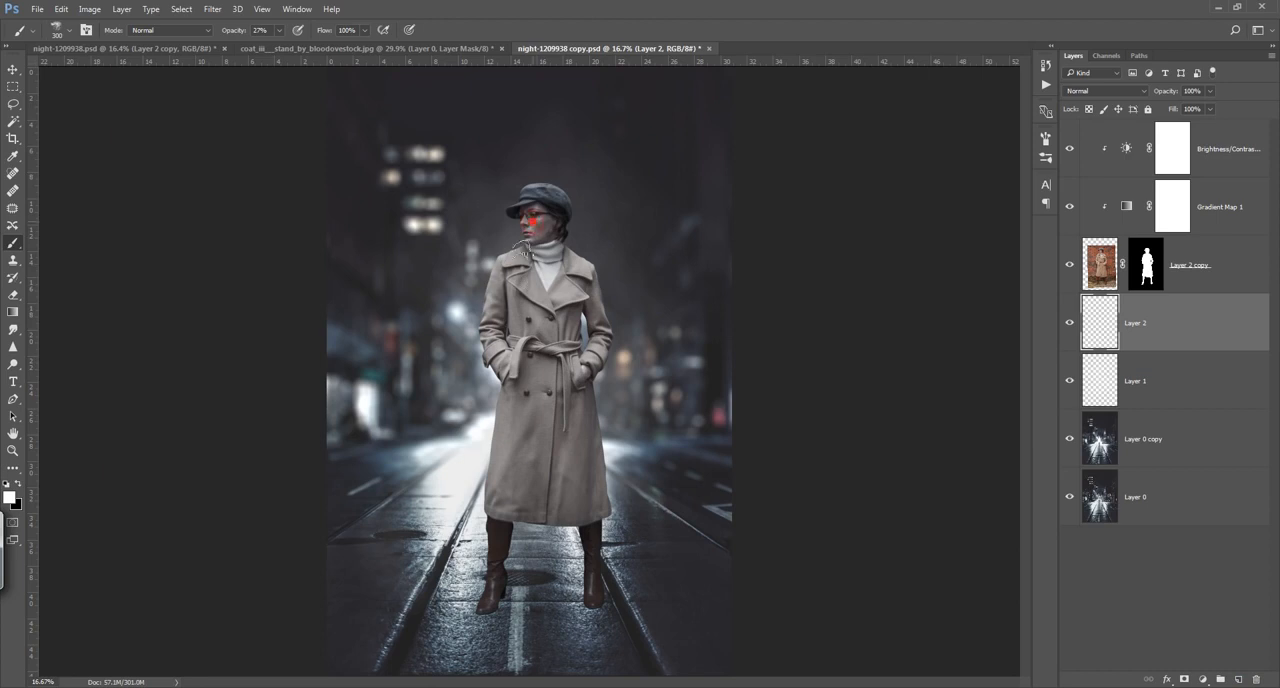
click(491, 278)
click(529, 210)
click(520, 209)
click(513, 233)
drag(508, 213, 525, 271)
Step: Enlarge the smoke brush to 500 px and paint haze from the back of the woman's head down her coat edge to the hem
key(bracketright)
key(bracketright)
drag(562, 212, 590, 303)
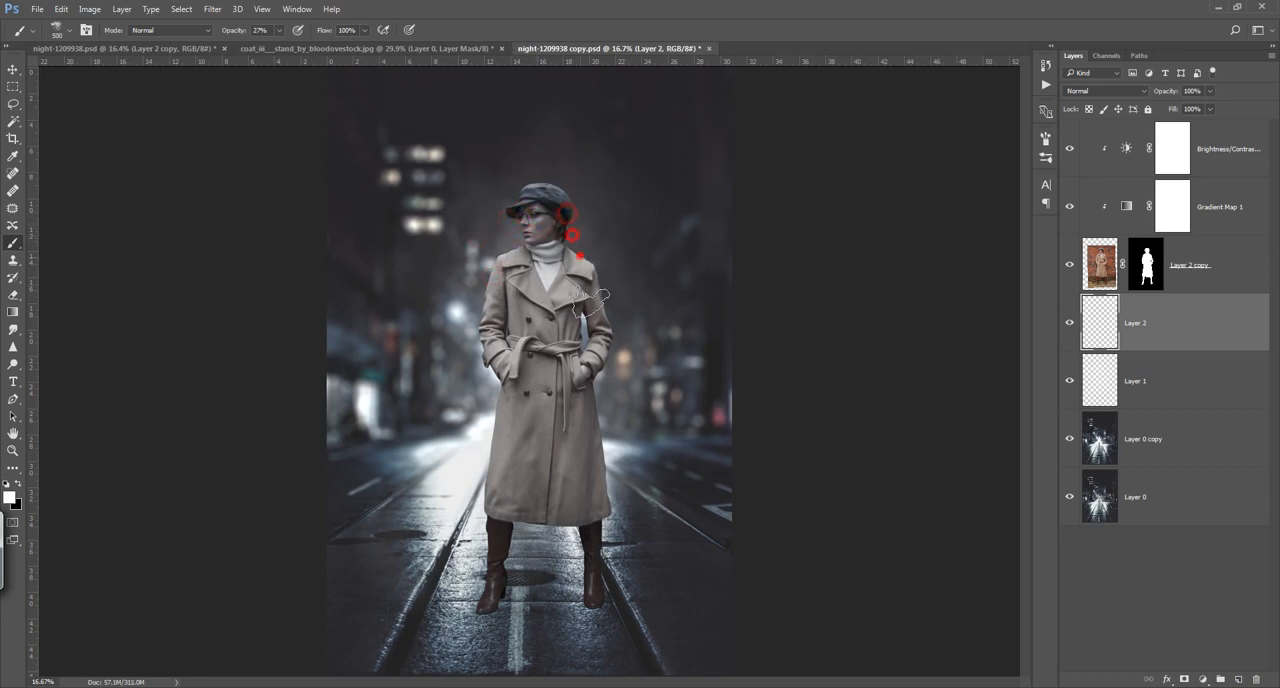
click(583, 329)
click(592, 362)
click(600, 404)
click(594, 493)
click(529, 524)
Step: Paint 700 px smoke along the woman's pocketed arm and the coat edge nearest the bright street light
key(bracketright)
key(bracketright)
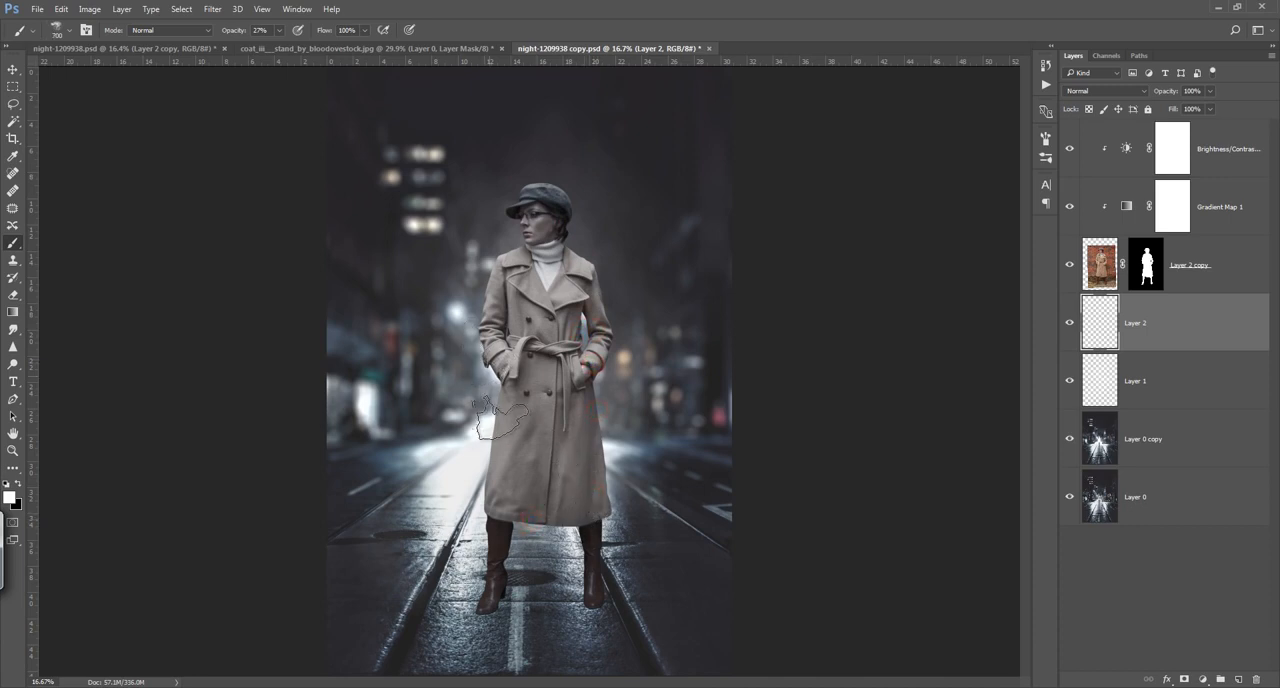
click(497, 306)
click(497, 352)
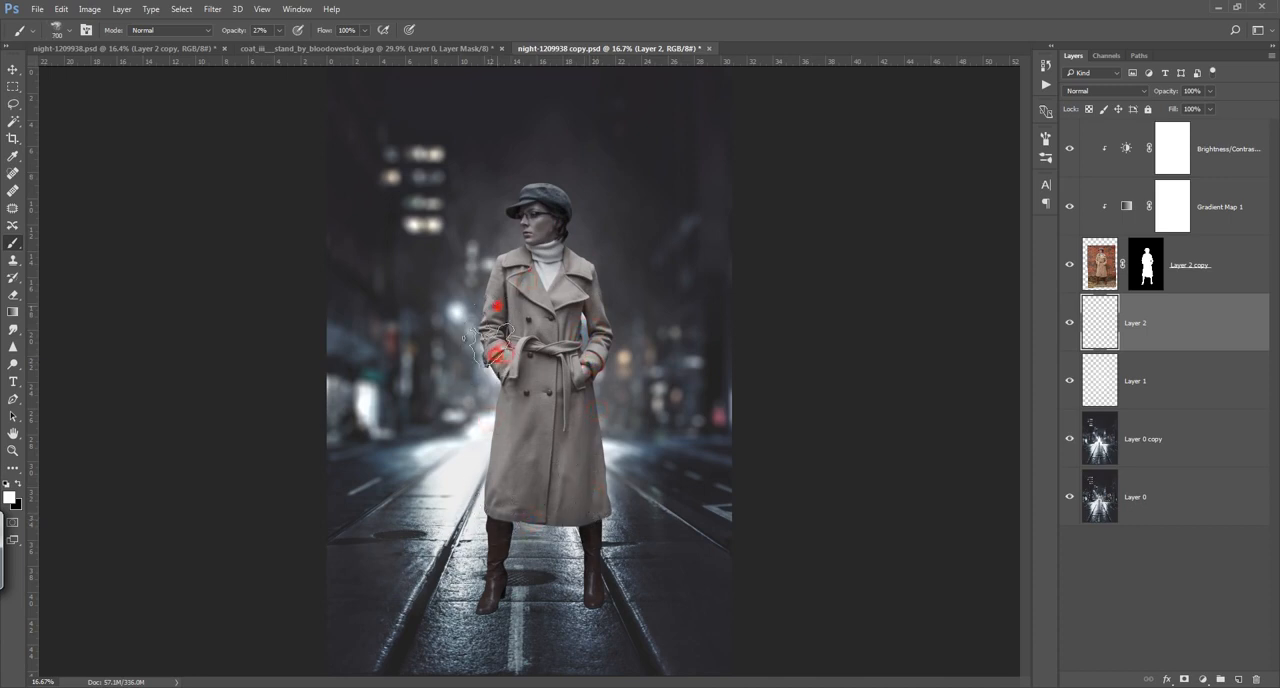
click(481, 449)
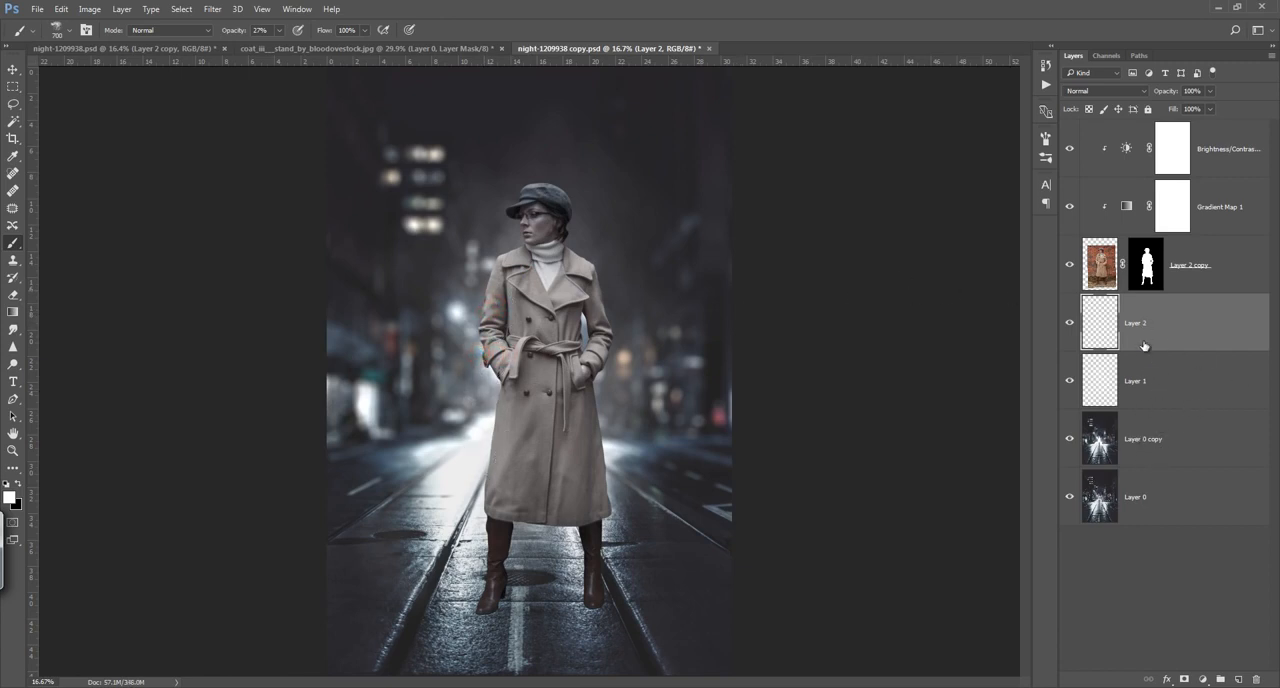
Step: Select the woman's layer together with its Gradient Map and Brightness/Contrast adjustments and move them slightly upwards
click(1235, 155)
shift+click(1214, 272)
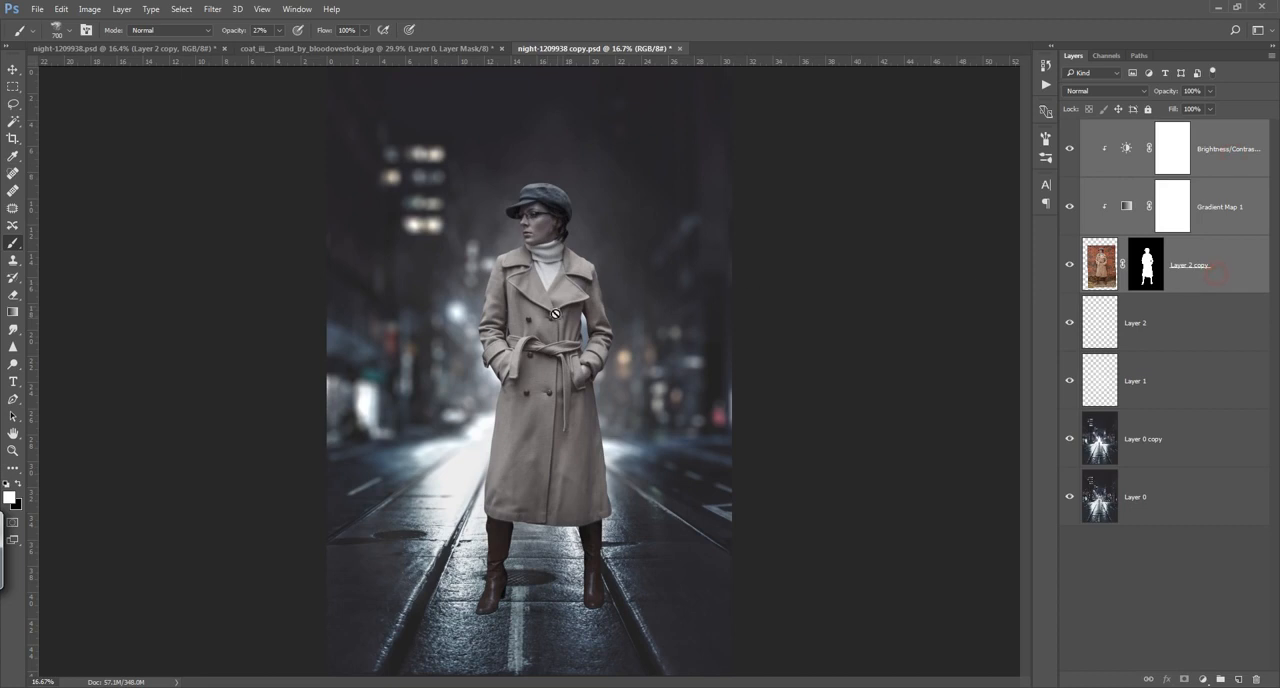
key(v)
drag(558, 325, 559, 319)
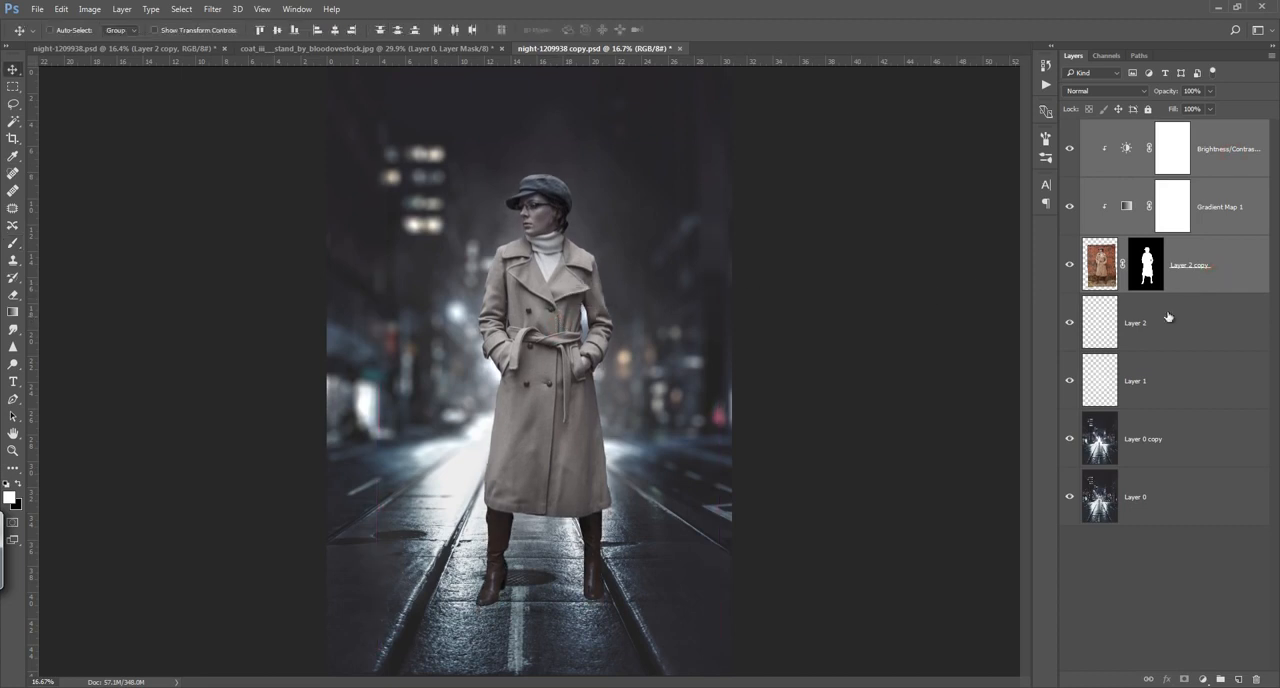
Step: Create an empty layer above Layer 2 and paint white glows over the street-level lights with a soft round 700 px brush
click(1210, 340)
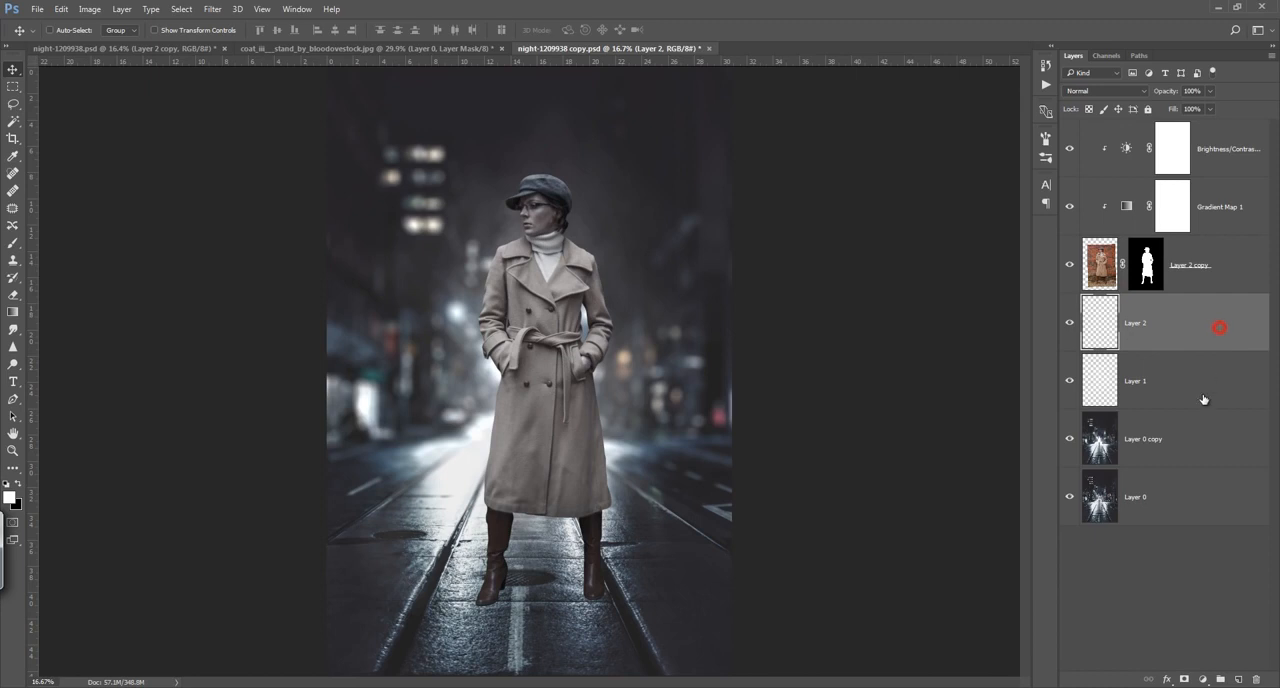
click(1236, 680)
key(b)
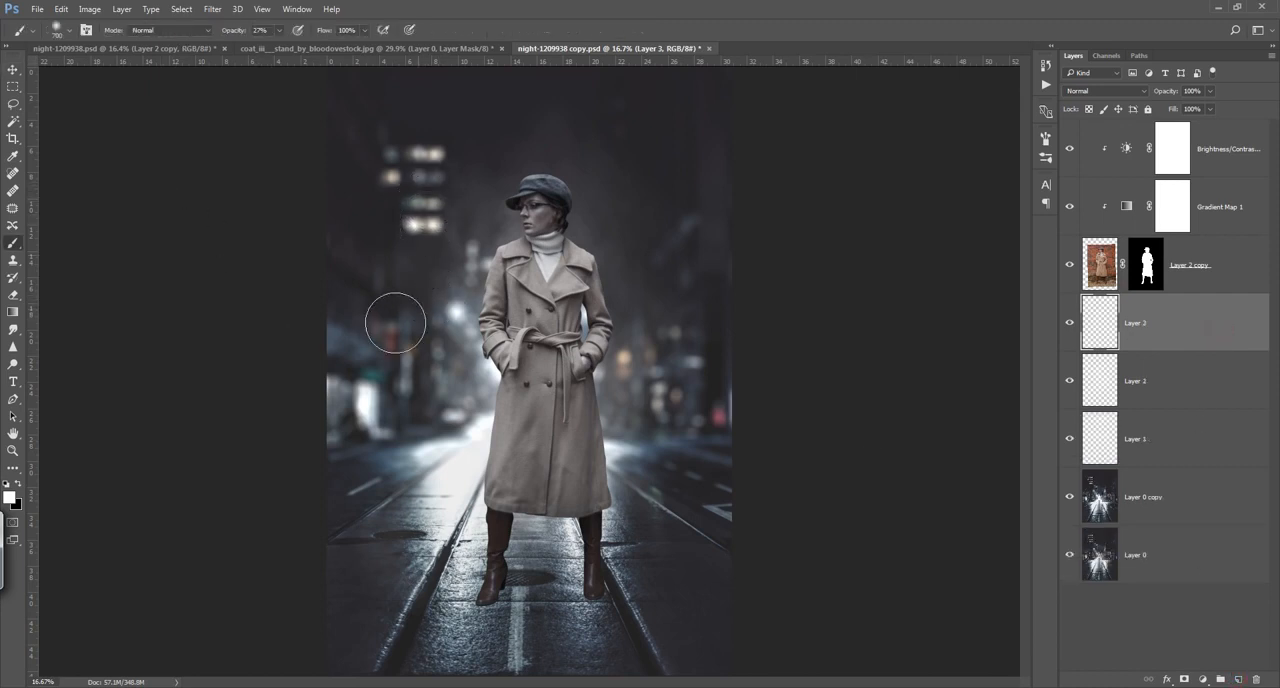
click(366, 406)
click(366, 406)
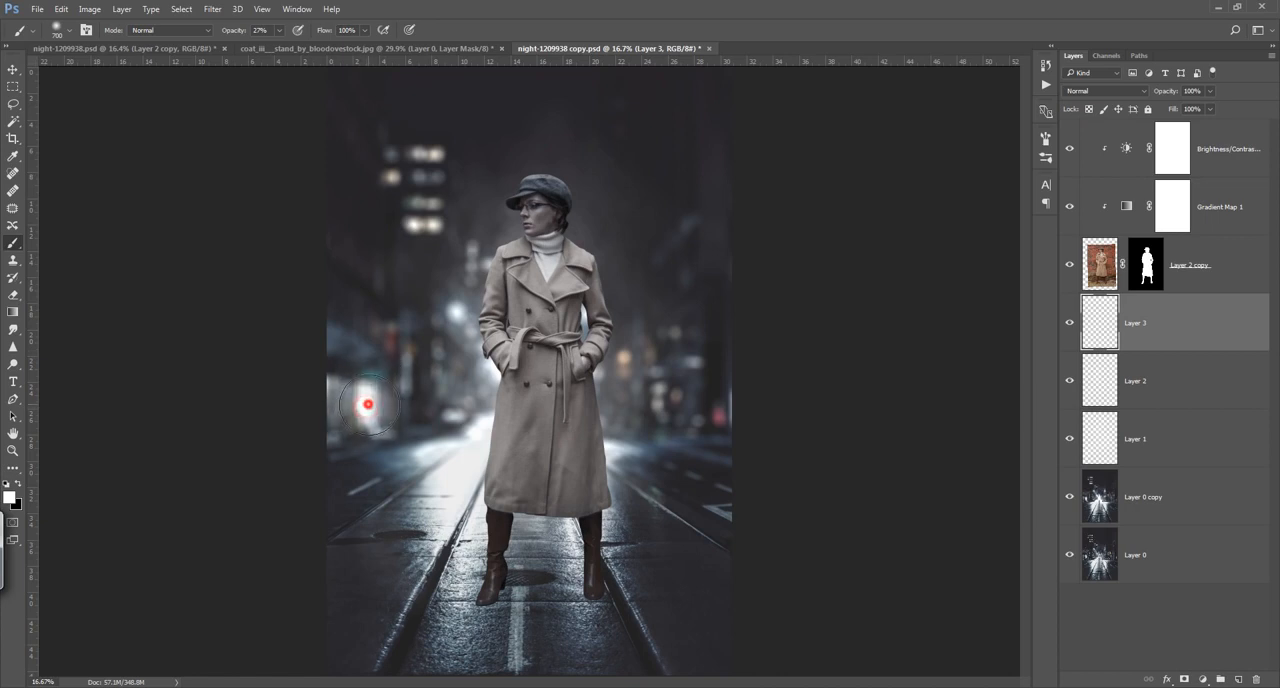
click(457, 423)
click(456, 421)
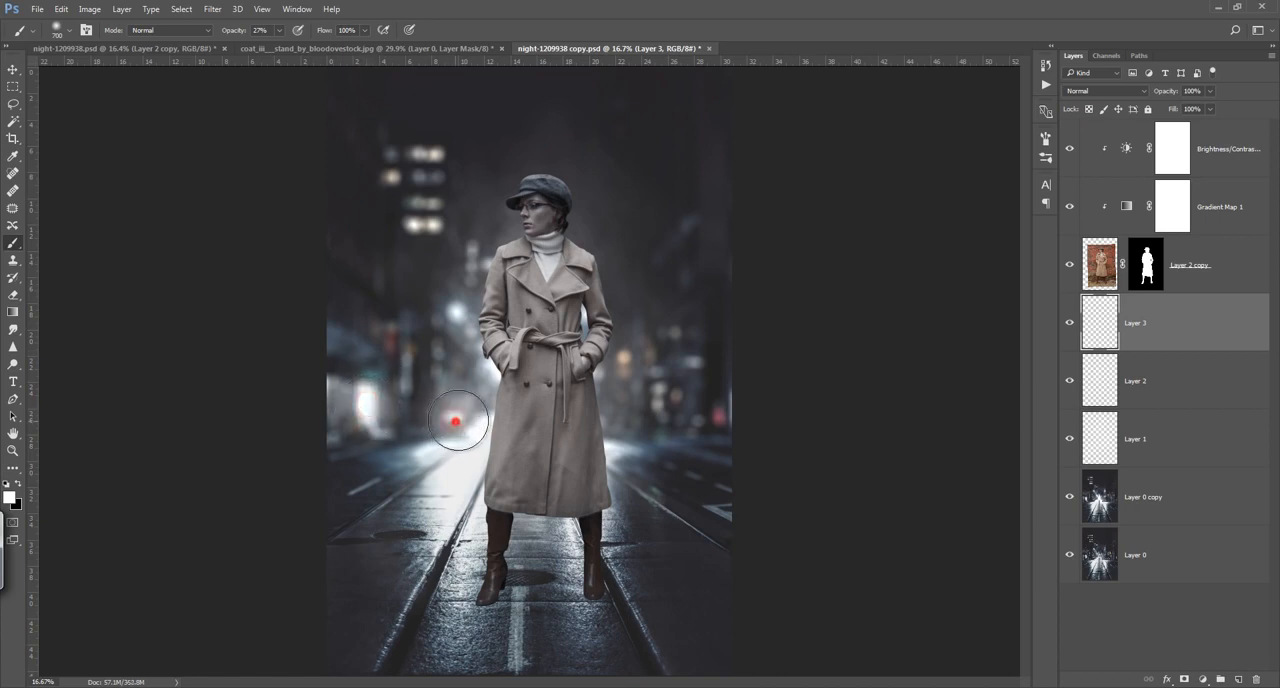
Step: Try adding soft white glows over the lit windows high in the background, and undo them
click(433, 154)
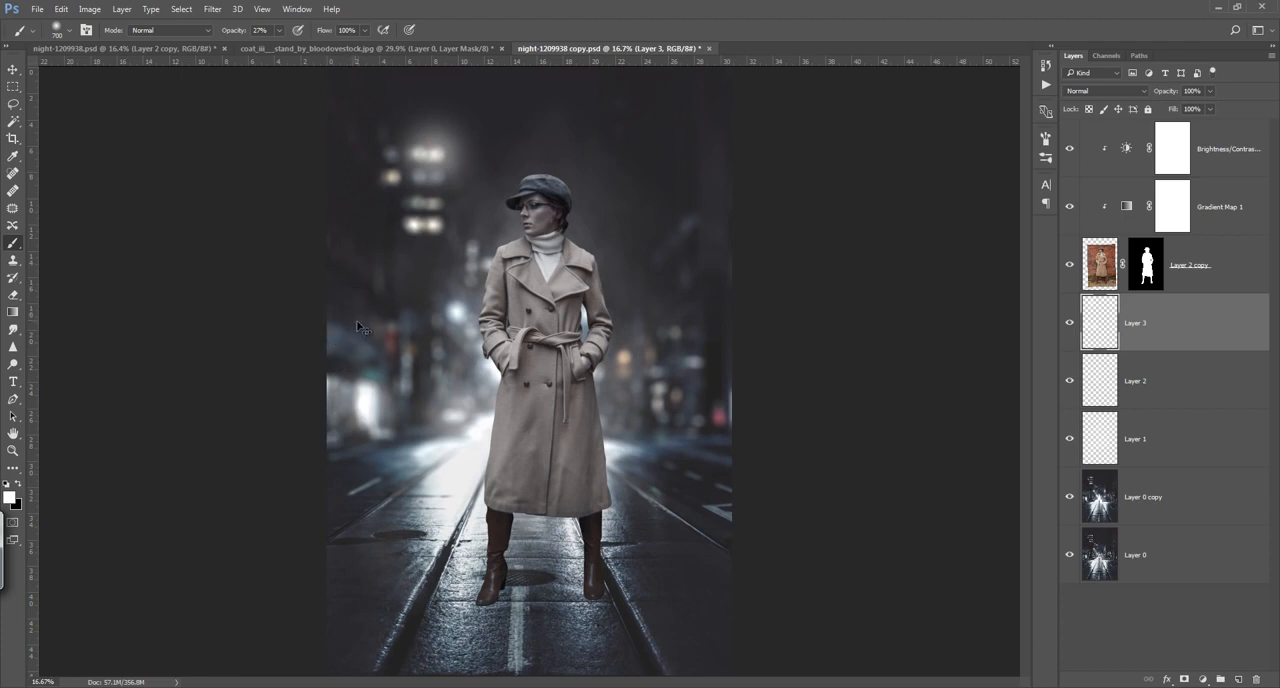
key(ctrl+alt+z)
click(427, 226)
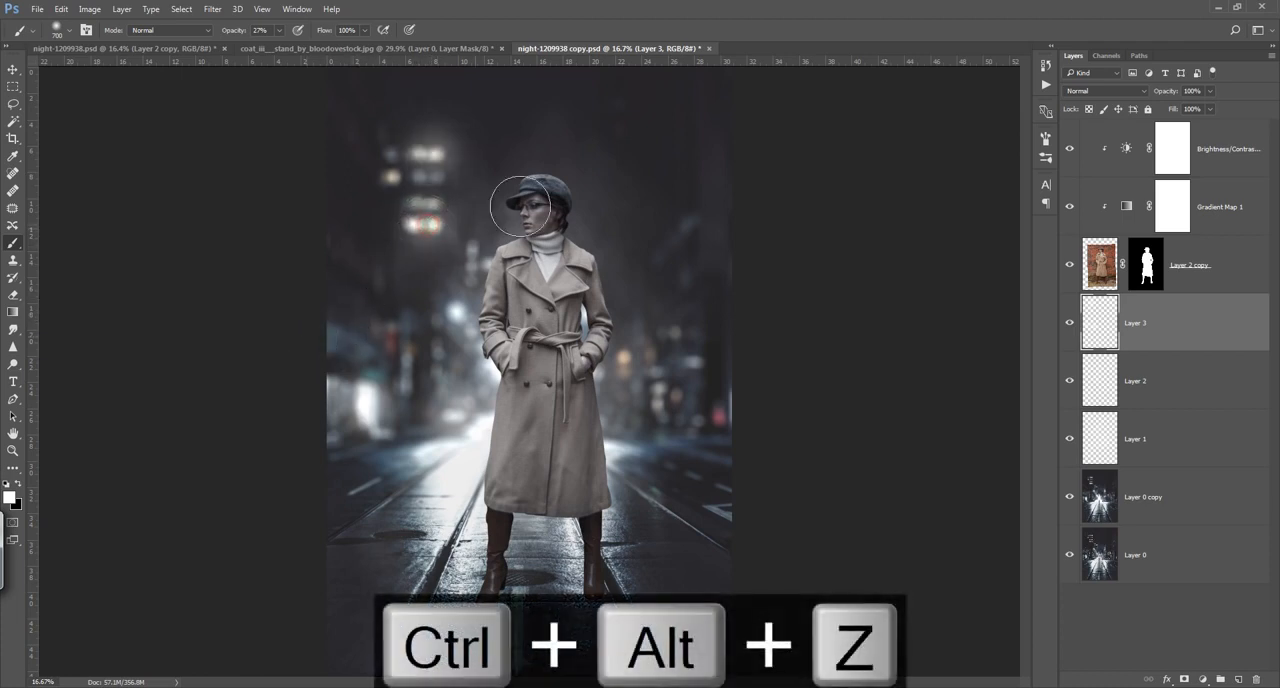
key(ctrl+alt+z)
key(ctrl+alt+z)
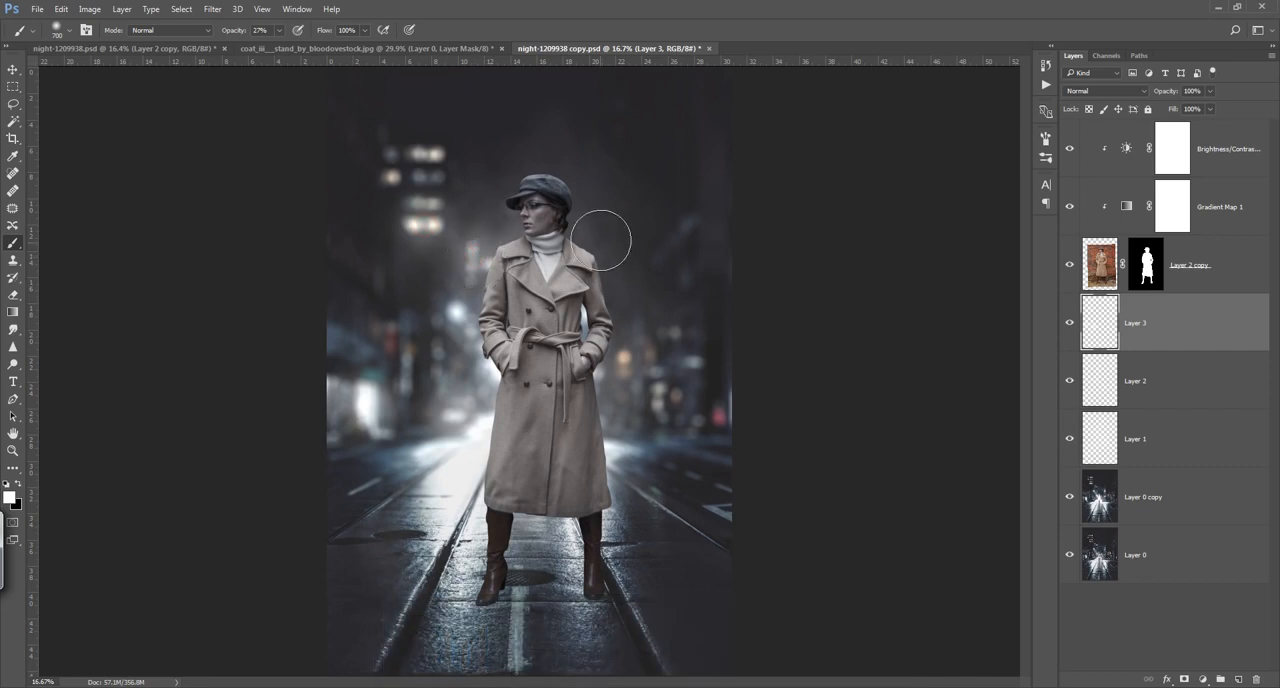
Step: Add soft white glows over the orange street light, the dark building area and the gap between the woman's arm and coat
click(622, 362)
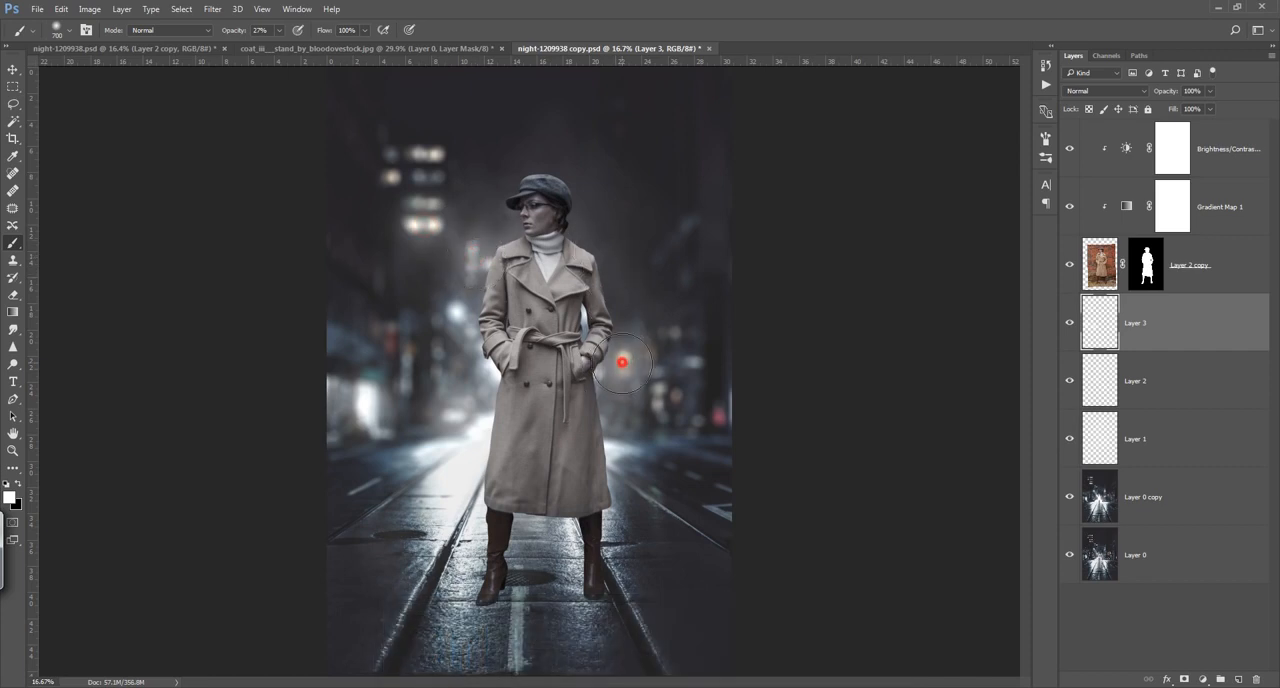
click(686, 218)
click(576, 320)
Step: Create an empty layer above the Brightness/Contrast adjustment and paint soft white light over the woman's face and the coat edge below her hand
click(1239, 153)
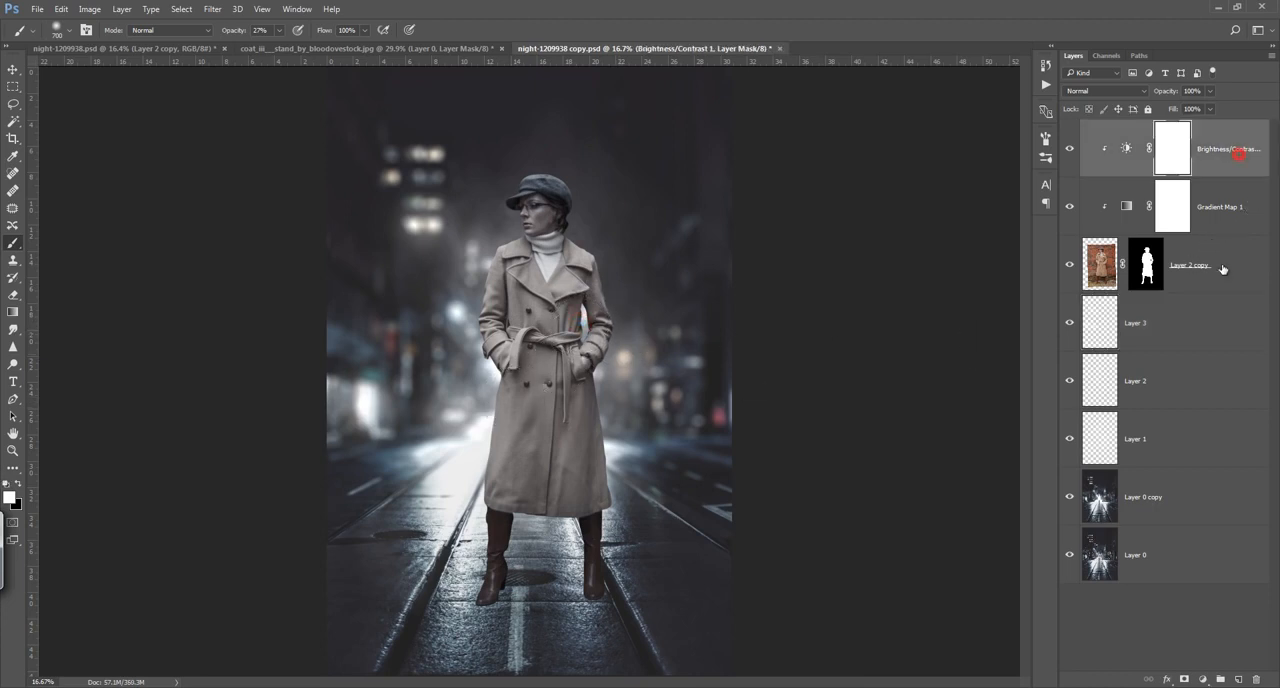
click(1240, 681)
click(520, 214)
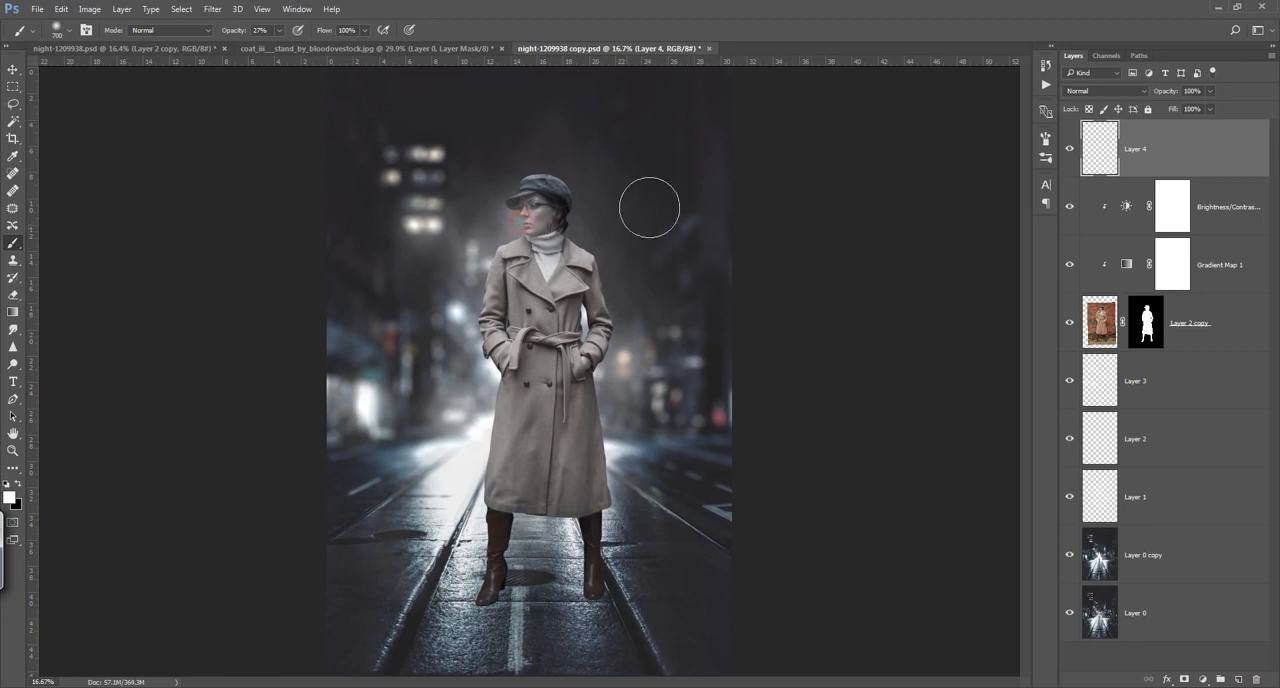
click(487, 375)
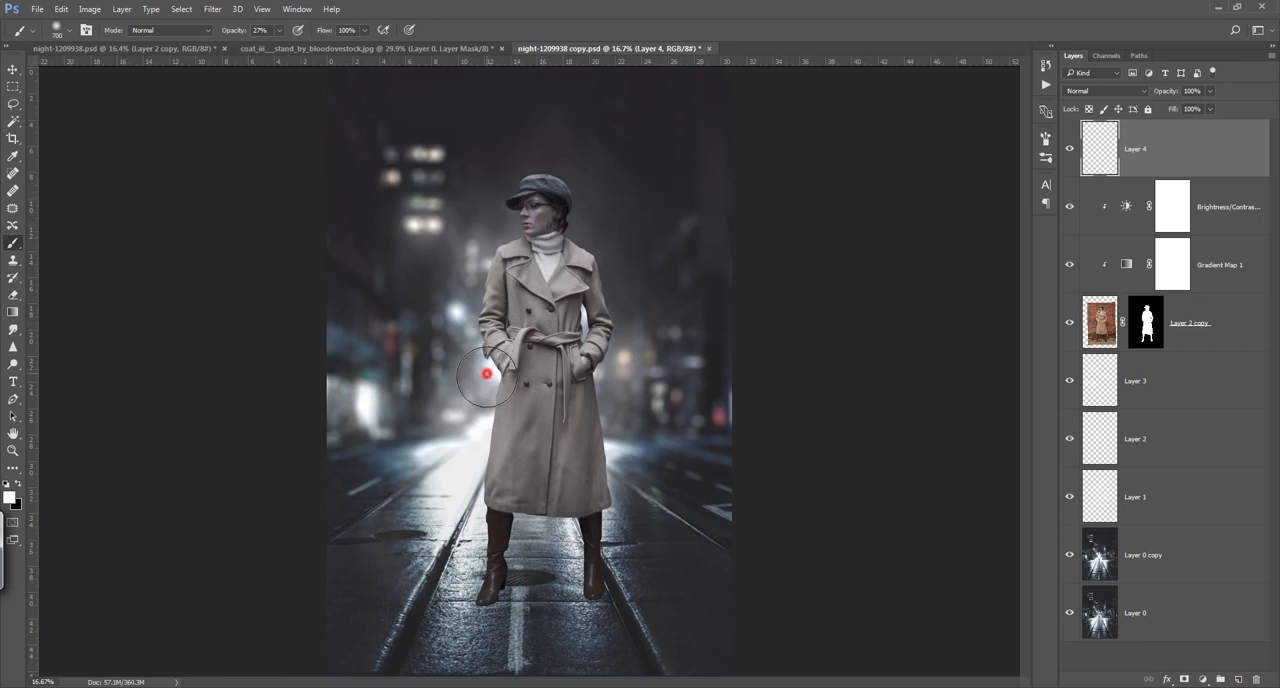
Step: Try a 400 px soft white glow over the gap between the woman's arm and waist, and undo it
key(bracketleft)
key(bracketleft)
key(bracketleft)
click(585, 320)
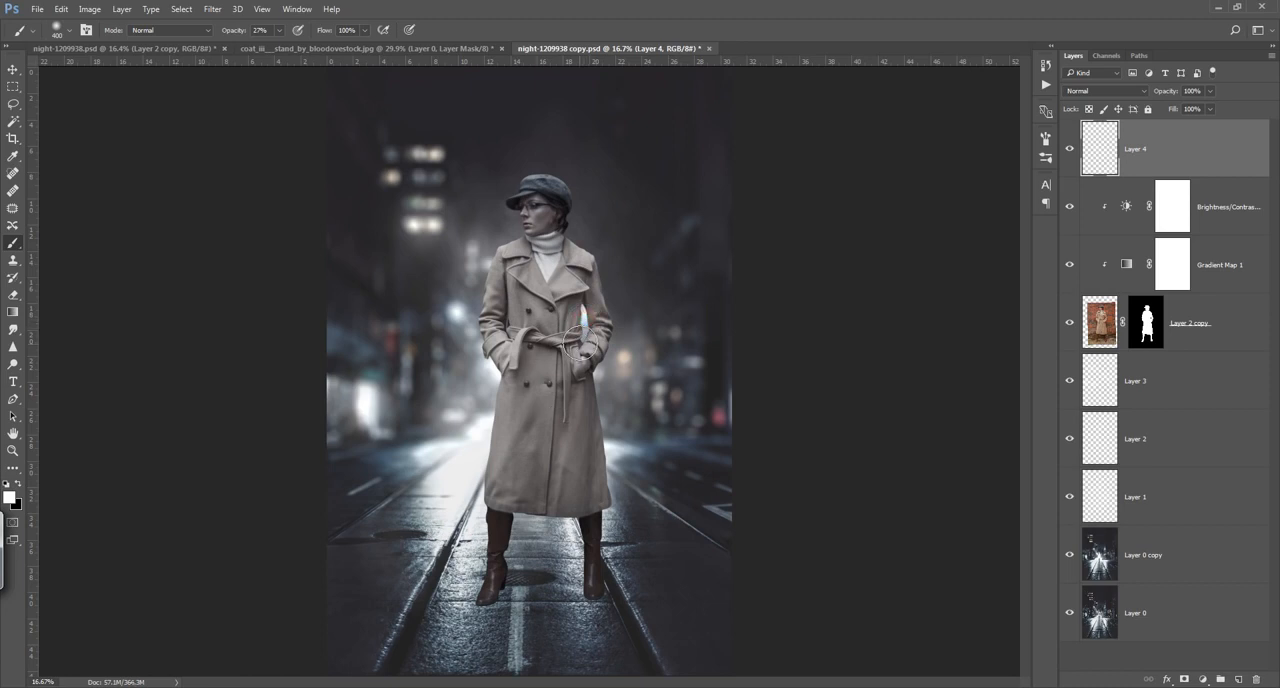
key(ctrl+z)
Step: Paint soft white light spilling over the coat edge beside the bright street glow with a 500 px brush
key(bracketright)
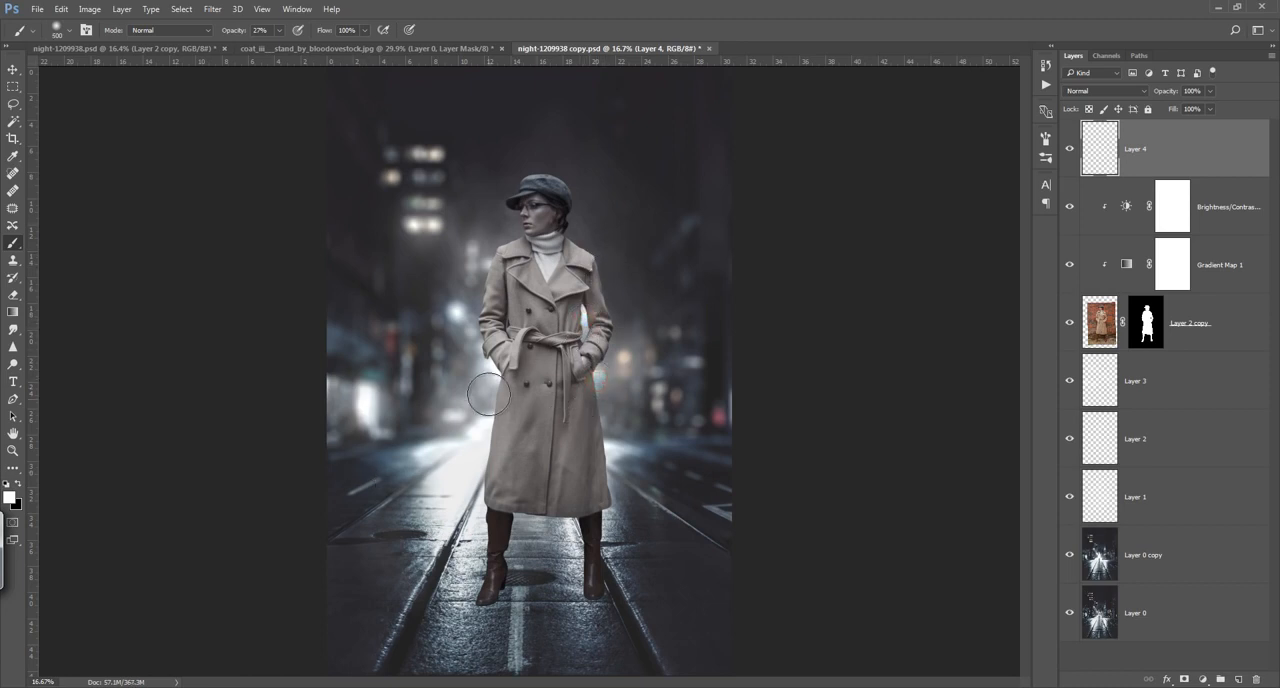
click(488, 395)
click(480, 421)
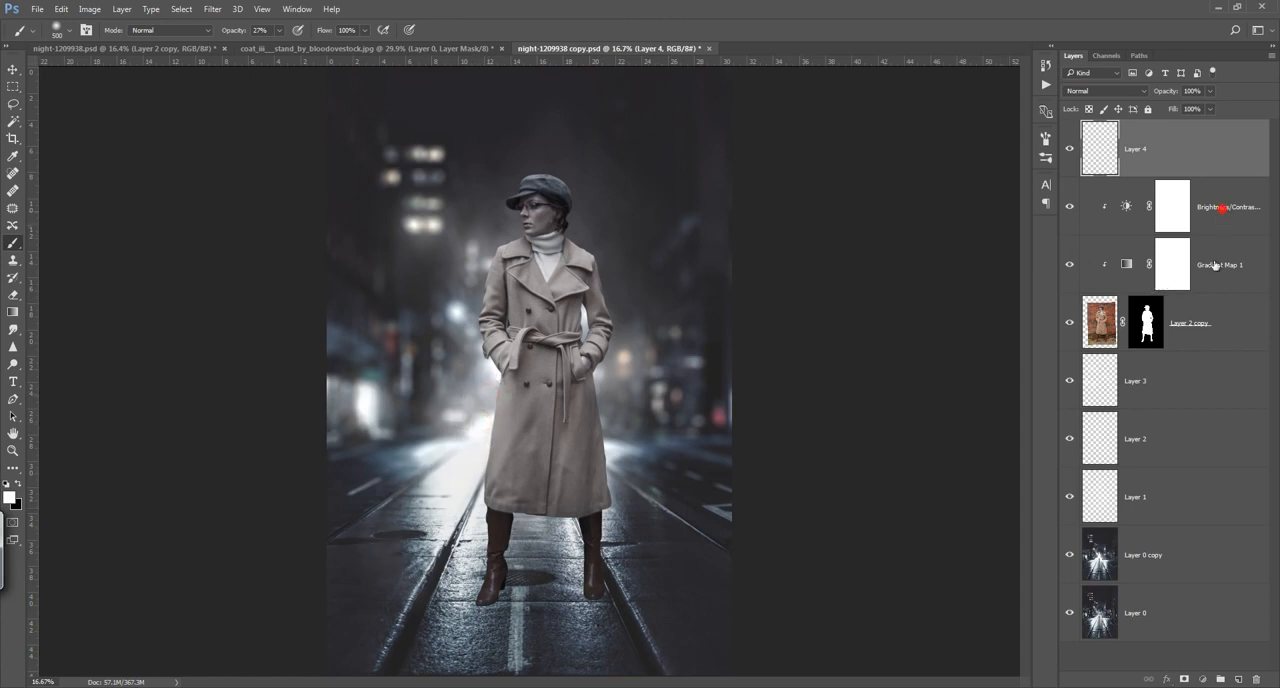
Step: Create an empty layer directly above the Brightness/Contrast adjustment, clip it to the woman's layer, and save the document
click(1222, 208)
click(1239, 679)
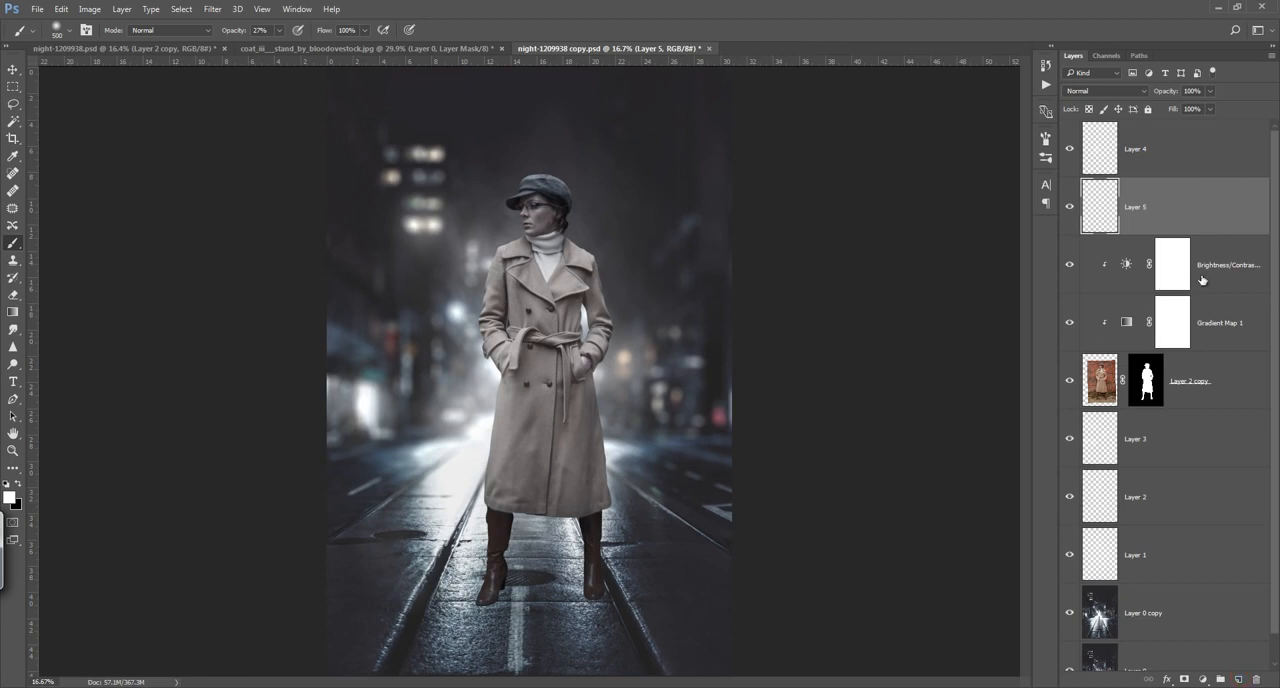
alt+click(1226, 233)
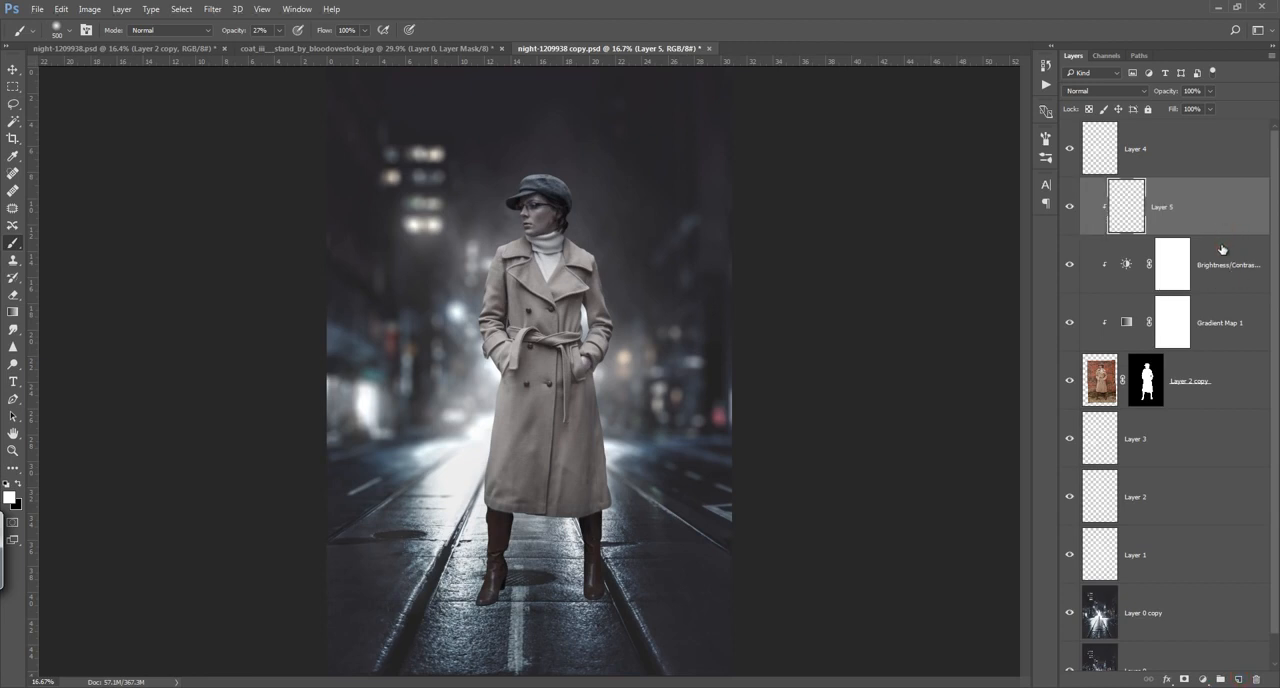
key(ctrl+s)
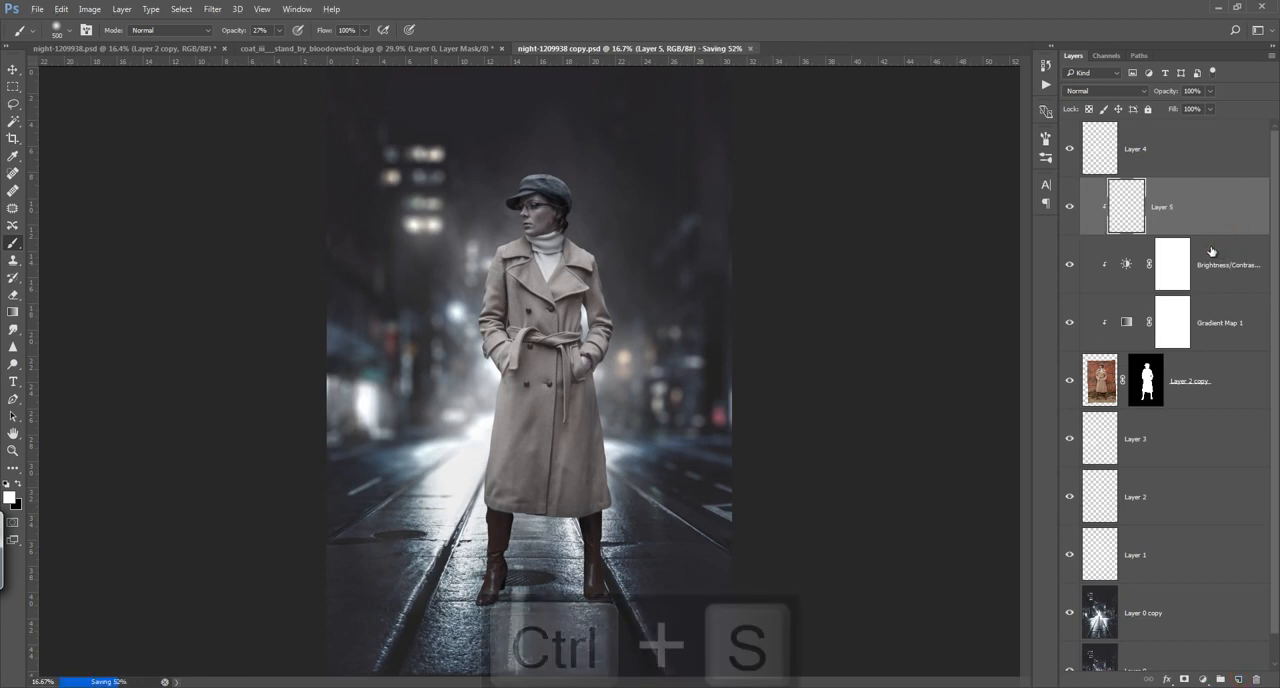
Step: Set the Gradient Map adjustment's opacity to 63% and compare the woman with and without the Brightness/Contrast adjustment
click(1212, 338)
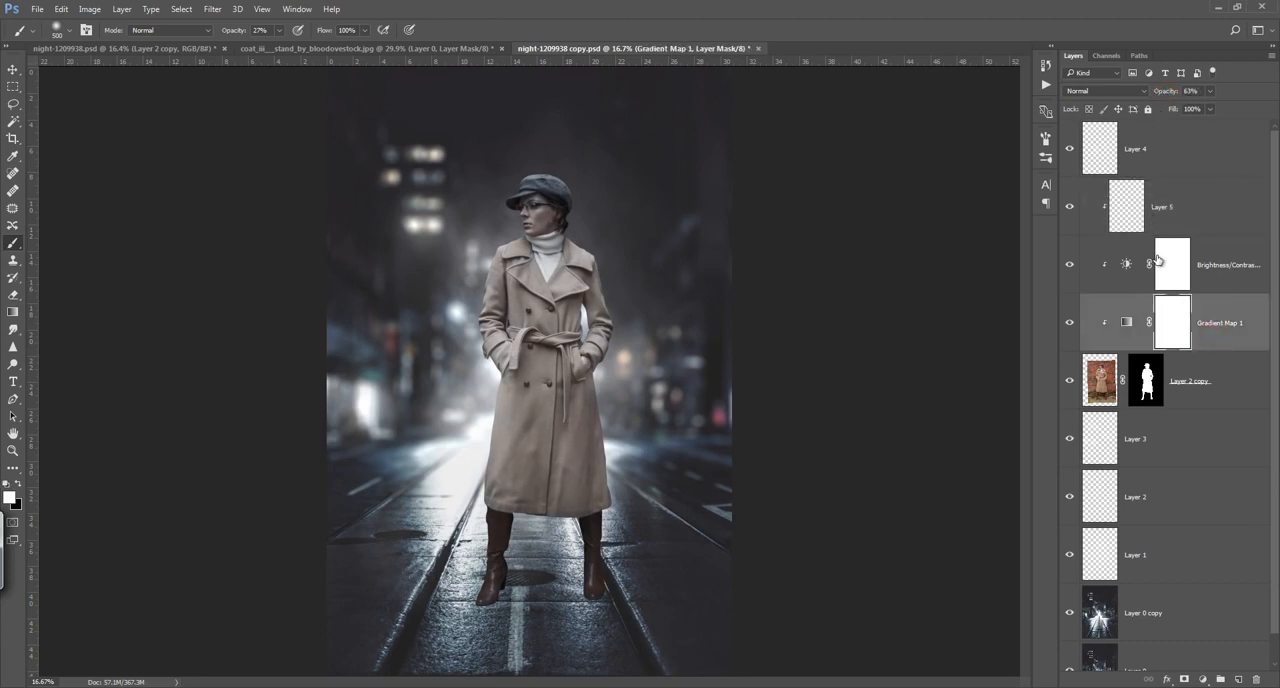
click(1070, 264)
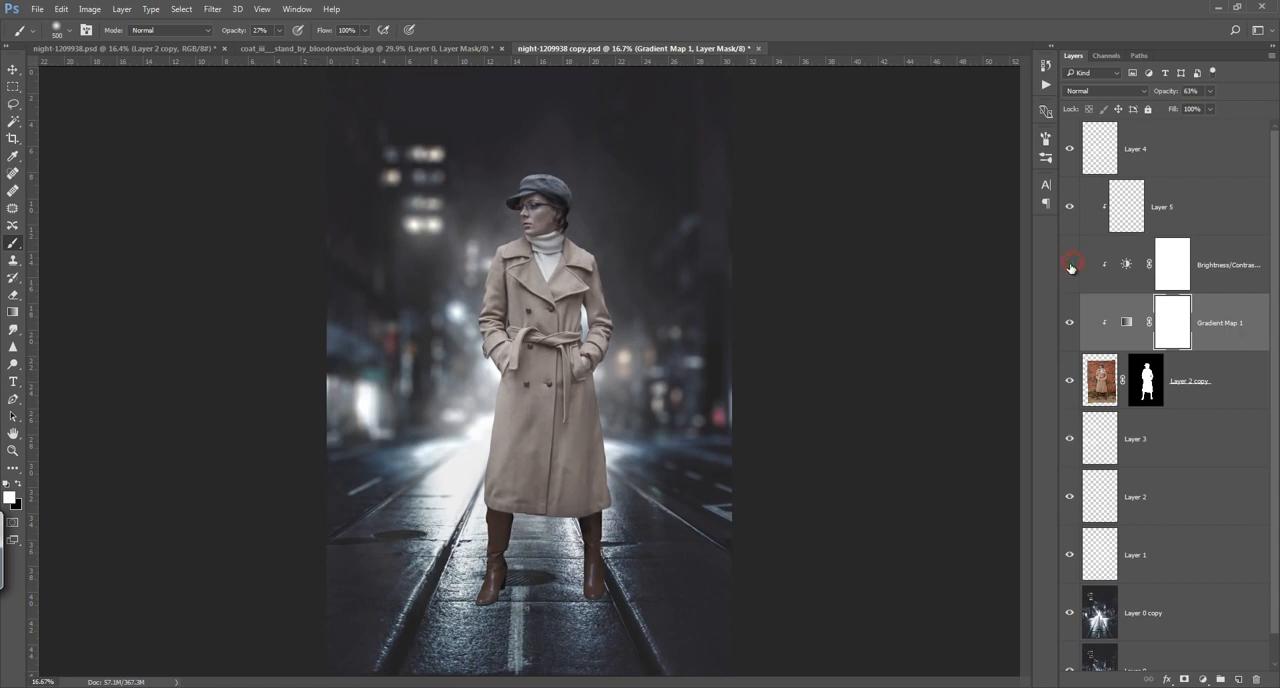
click(1070, 264)
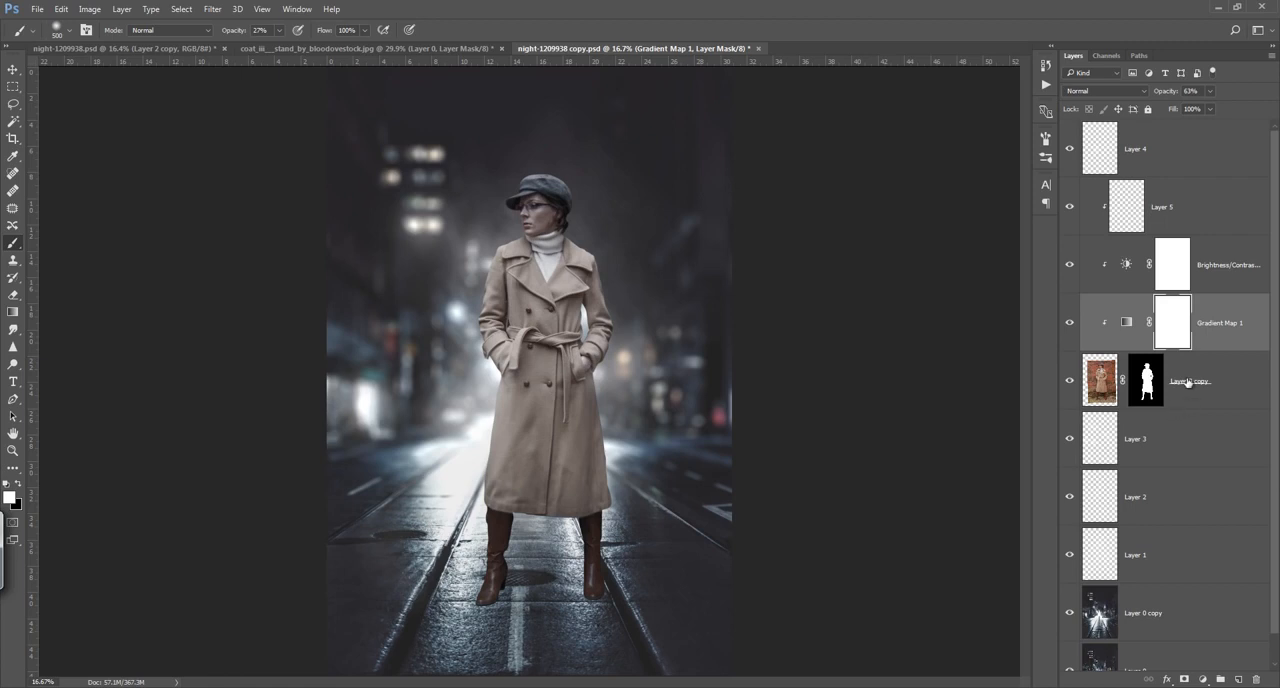
Step: Fill the empty clipped layer above the Brightness/Contrast adjustment with neutral gray and set its blending mode to Overlay
click(1193, 212)
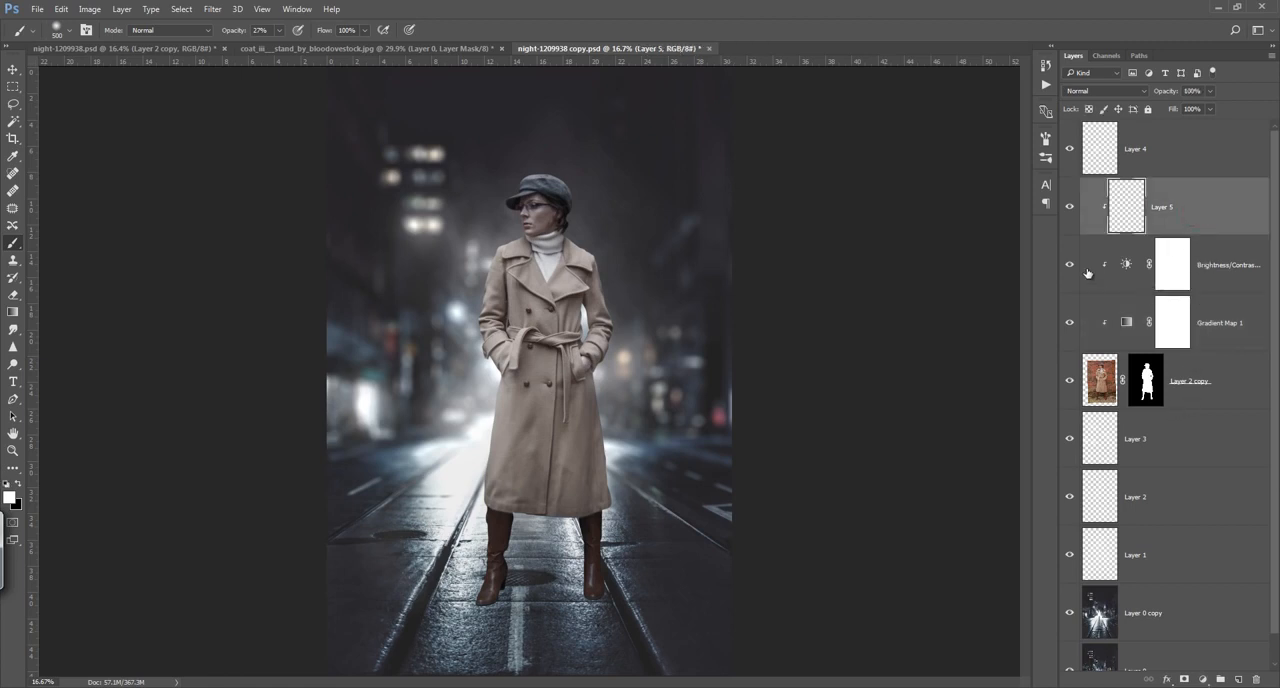
key(shift+F5)
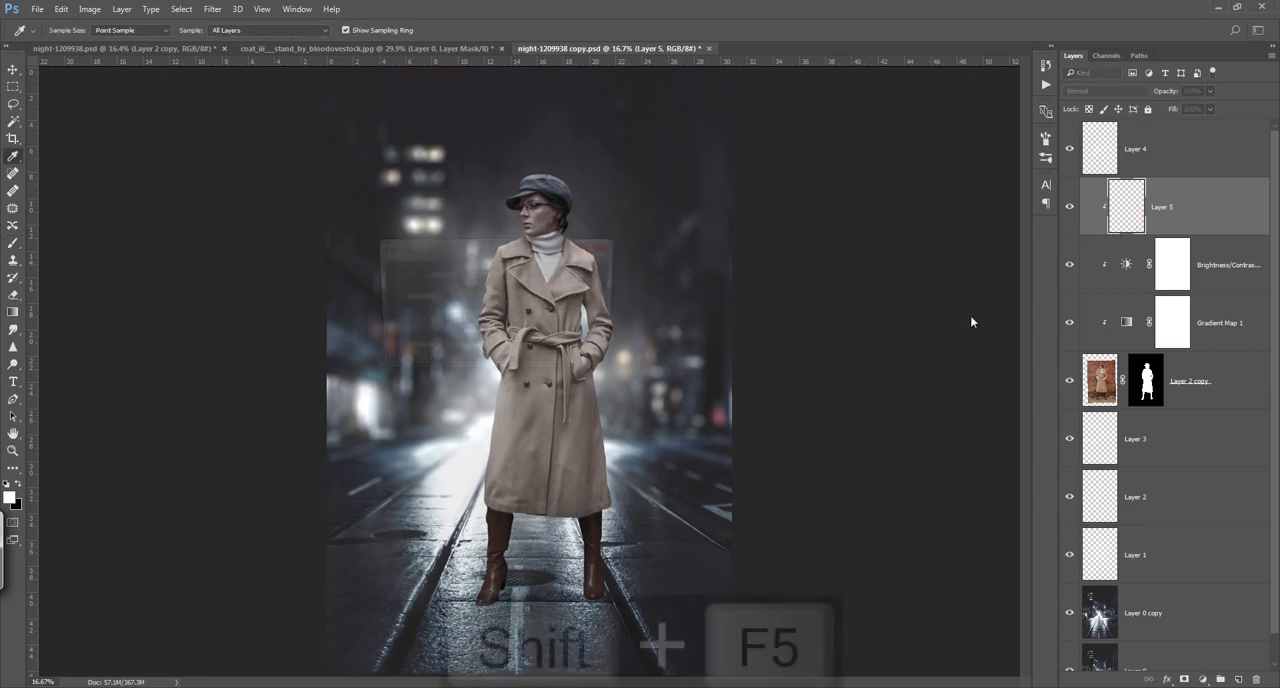
click(589, 277)
key(b)
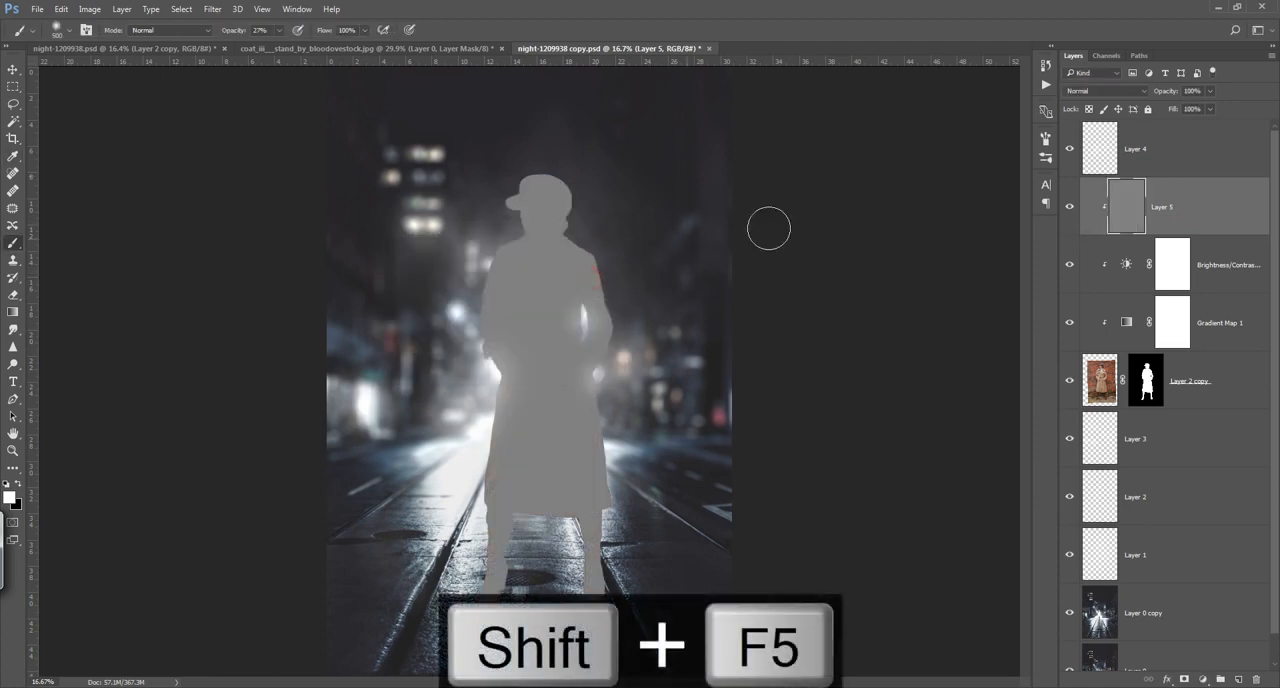
click(1108, 91)
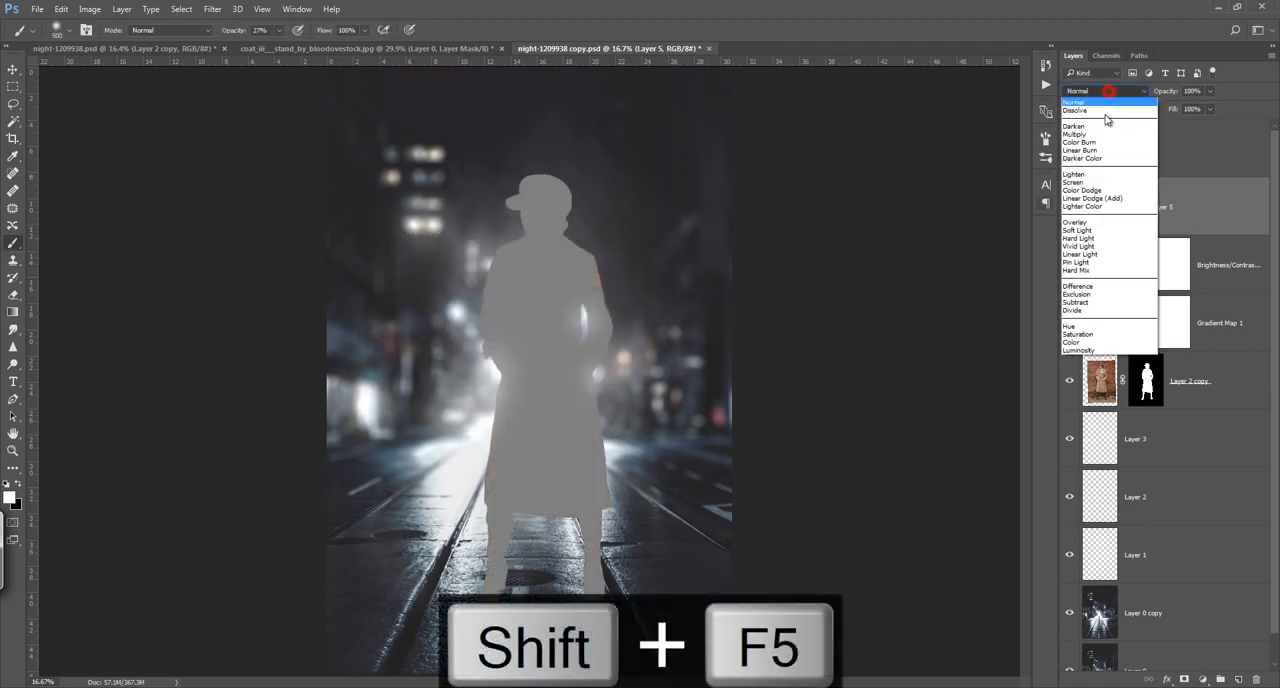
click(1090, 222)
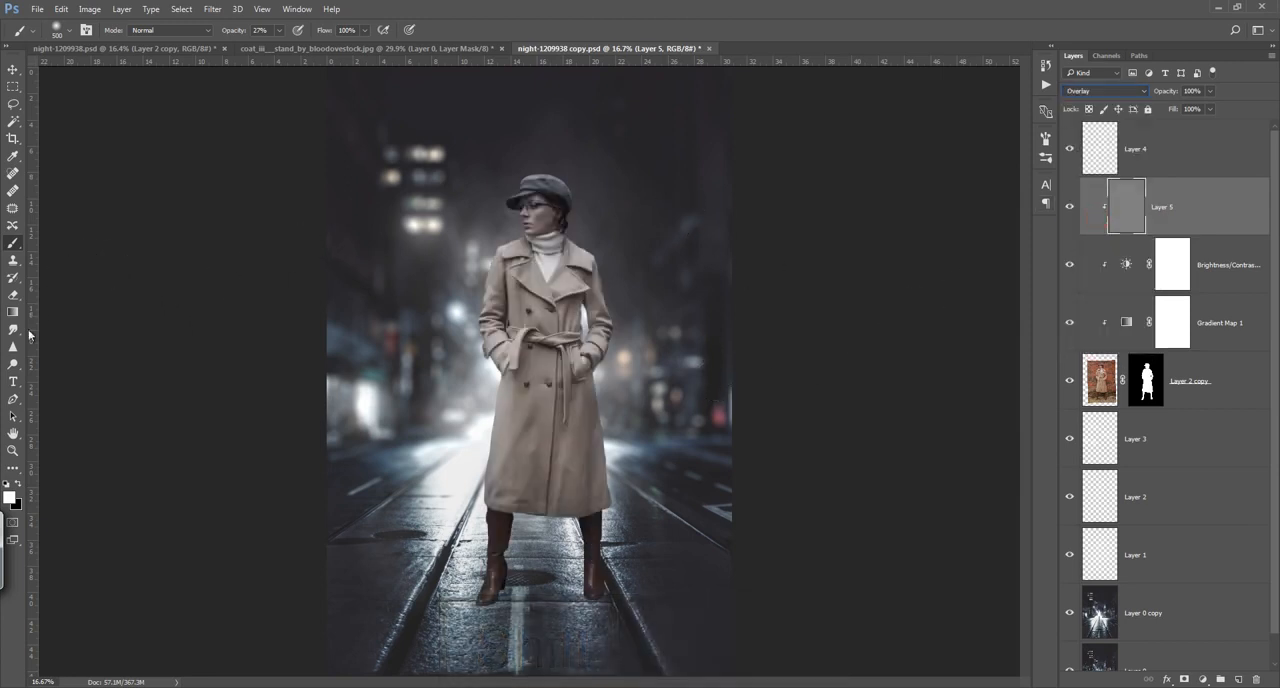
Step: Dodge small highlights on the woman's nose and chin on the gray Overlay layer with a small soft brush
right_click(12, 366)
click(65, 369)
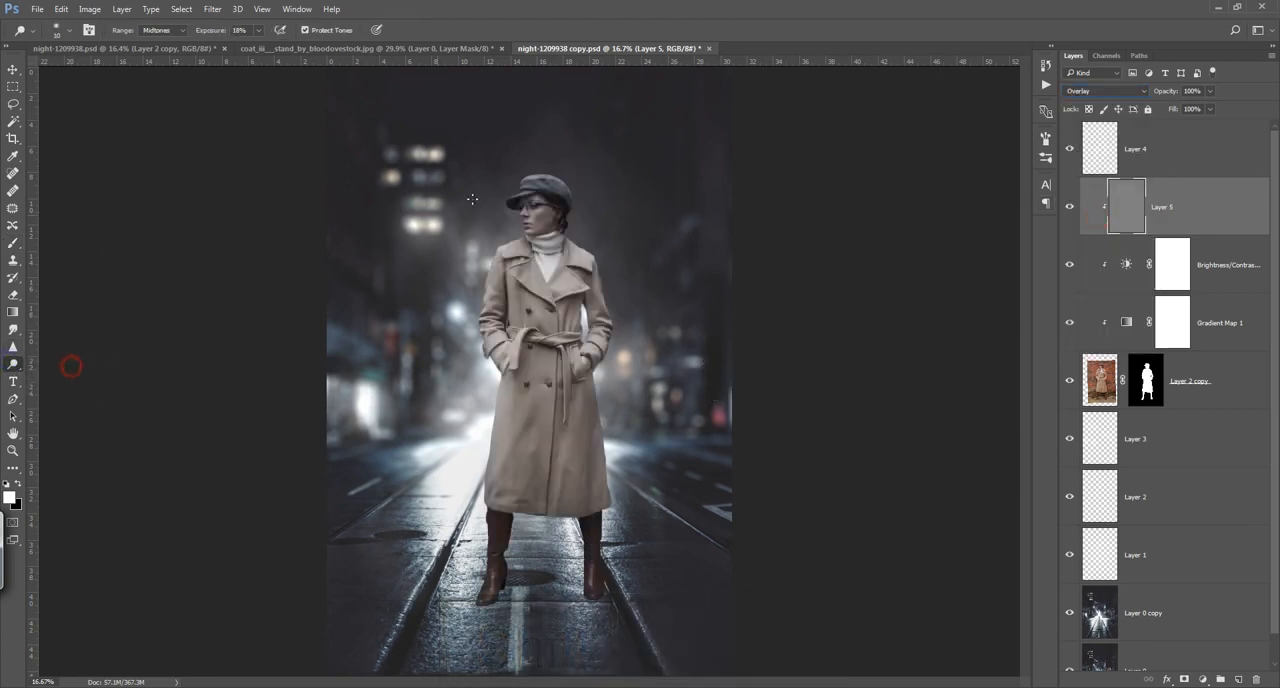
scroll(527, 181, up, 5)
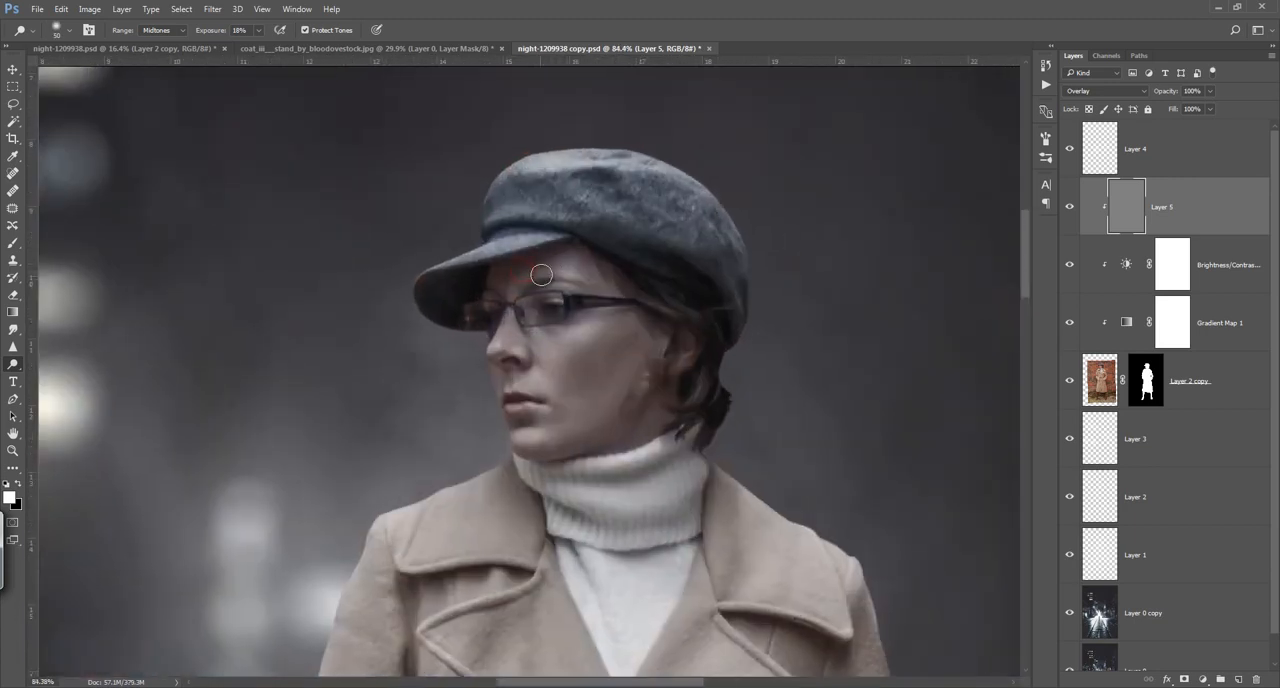
drag(499, 284, 569, 259)
key(bracketleft)
key(bracketleft)
key(bracketleft)
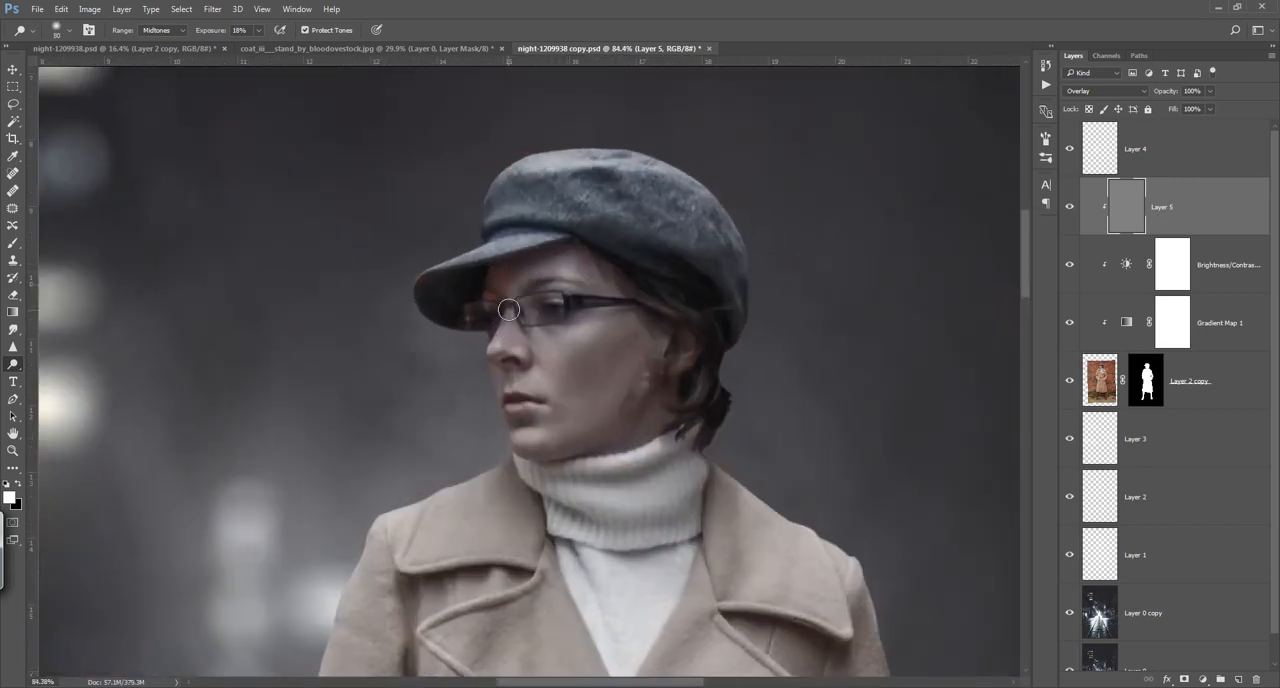
drag(505, 352, 523, 361)
key(bracketleft)
key(bracketleft)
key(bracketleft)
key(bracketleft)
drag(538, 444, 520, 438)
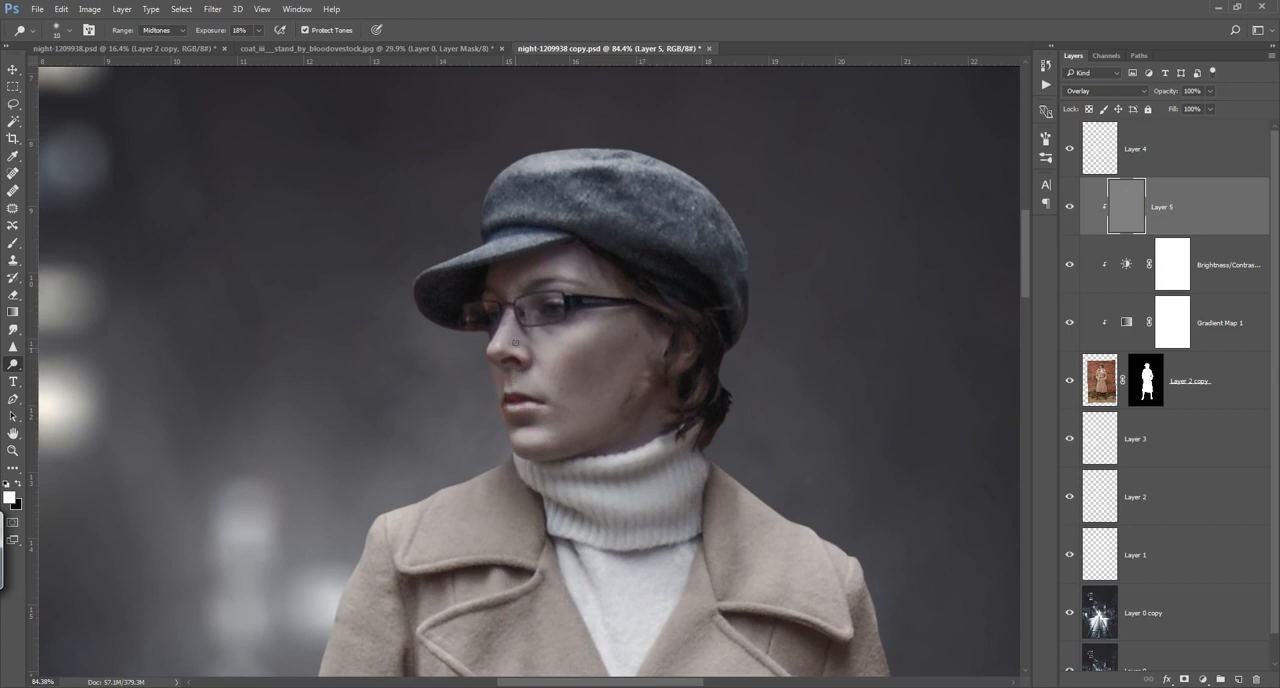
Step: Dodge the bridge of the nose, forehead, cheek and jaw with progressively larger brush sizes
key(bracketright)
key(bracketright)
key(bracketright)
drag(508, 316, 501, 348)
key(bracketright)
key(bracketright)
key(bracketright)
key(bracketright)
drag(508, 288, 552, 288)
key(bracketright)
key(bracketright)
key(bracketright)
key(bracketright)
drag(535, 338, 578, 350)
drag(559, 433, 630, 391)
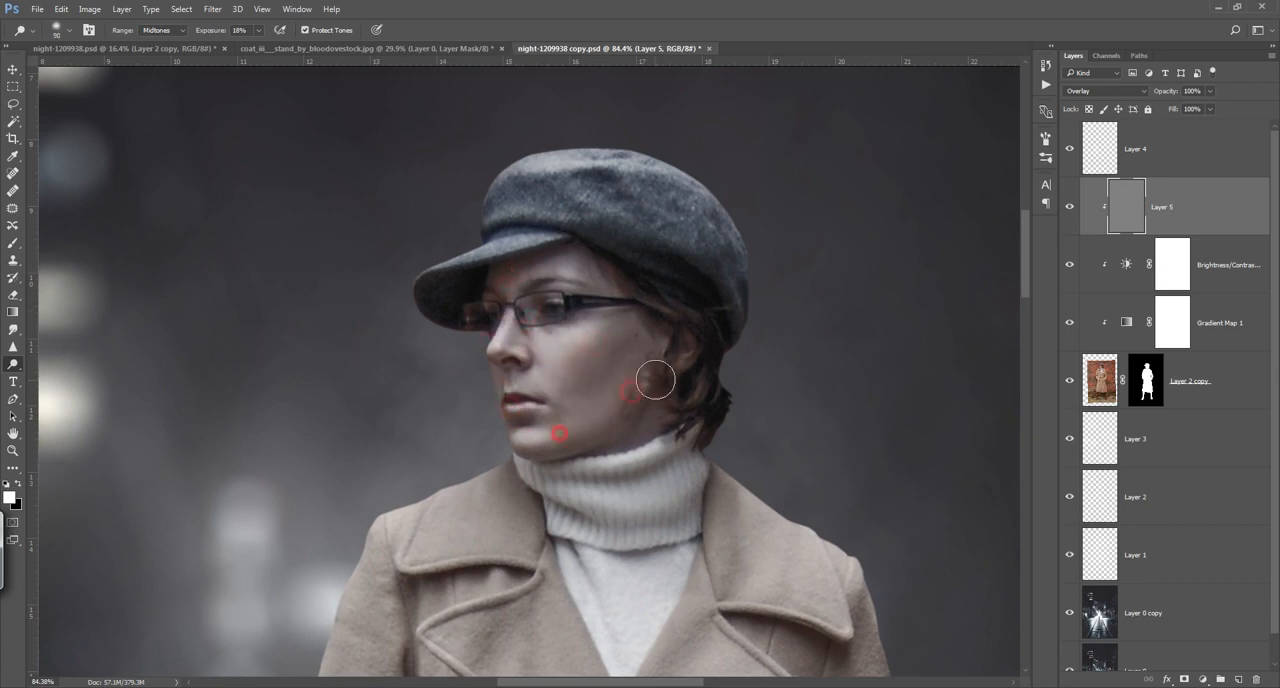
Step: Dodge the folds of the white turtleneck collar and the sweater just below it
key(bracketleft)
key(bracketleft)
key(bracketleft)
key(bracketleft)
drag(579, 467, 657, 466)
drag(558, 490, 667, 492)
drag(597, 511, 686, 496)
drag(566, 528, 642, 535)
drag(641, 581, 633, 432)
key(bracketright)
key(bracketright)
key(bracketright)
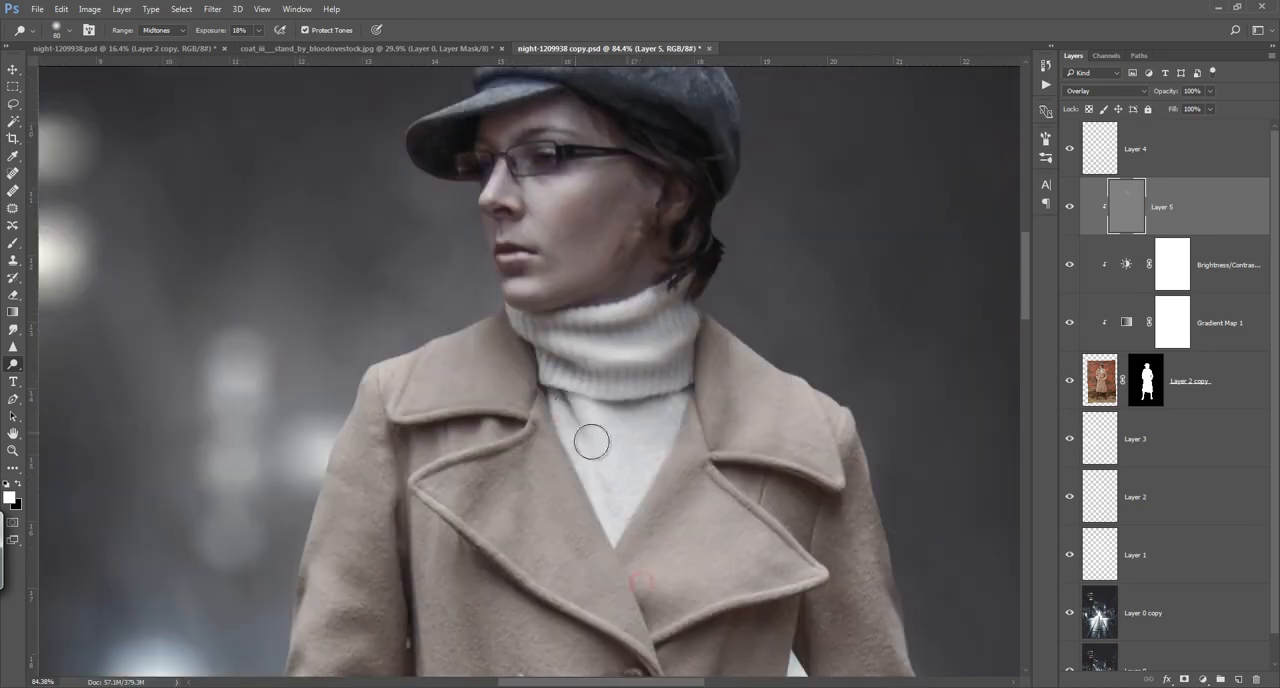
Step: Dodge the outer edge of the coat sleeve beside the round blue-white street light
key(ctrl+0)
scroll(471, 284, up, 8)
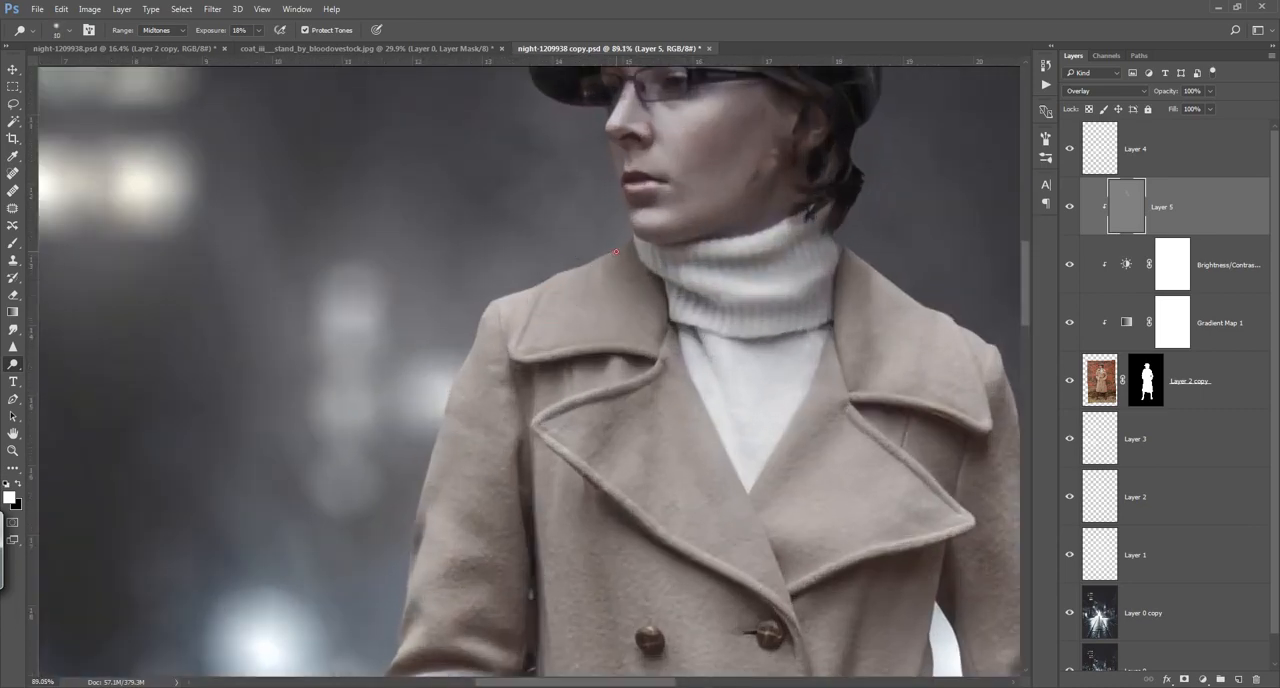
mouse_move(616, 252)
mouse_down()
mouse_move(502, 297)
mouse_move(632, 236)
mouse_move(462, 366)
mouse_move(442, 414)
mouse_up()
drag(420, 478, 506, 301)
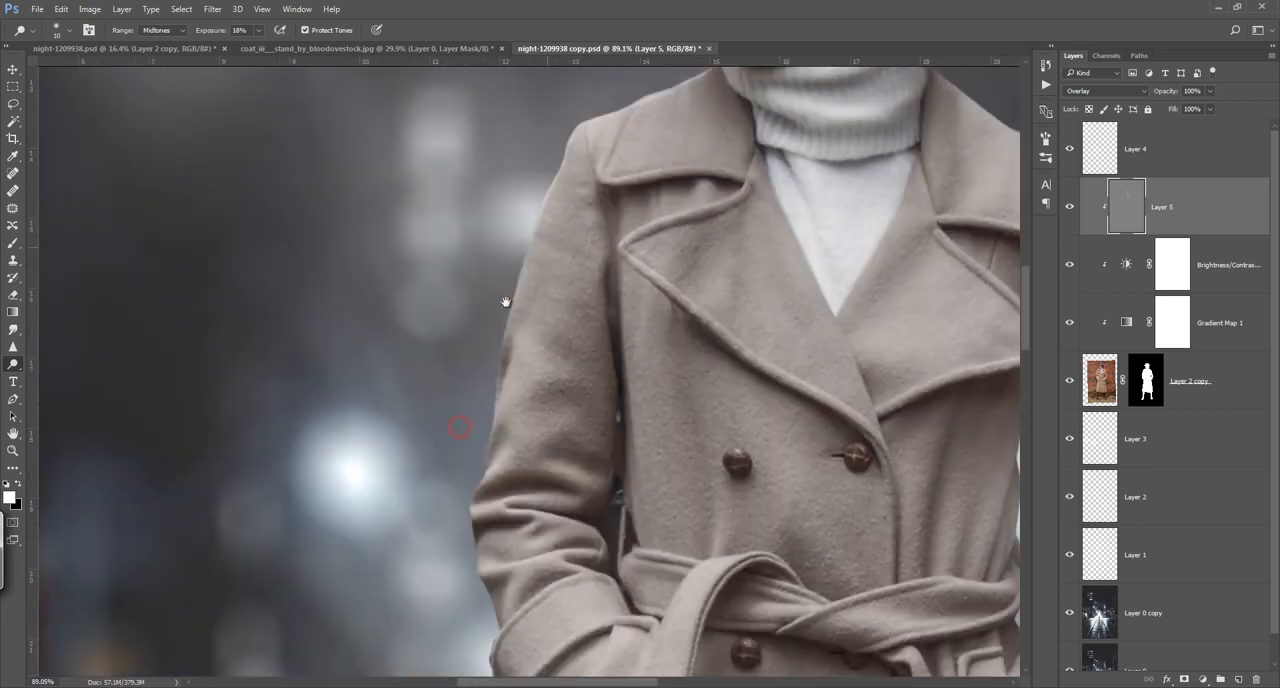
mouse_move(529, 251)
mouse_down()
mouse_move(480, 462)
mouse_move(486, 321)
mouse_move(478, 383)
mouse_move(505, 475)
mouse_move(473, 312)
mouse_up()
mouse_move(471, 428)
mouse_down()
mouse_move(516, 449)
mouse_move(530, 478)
mouse_up()
Step: Dodge the shoulder, outer sleeve and cuff on the coat's darker street side, plus the edge at the arm gap
key(ctrl+0)
drag(592, 245, 656, 254)
mouse_move(618, 298)
mouse_down()
mouse_move(633, 360)
mouse_move(604, 257)
mouse_up()
mouse_move(603, 275)
mouse_down()
mouse_move(624, 388)
mouse_move(592, 280)
mouse_up()
drag(594, 300, 628, 376)
mouse_move(640, 387)
mouse_down()
mouse_move(631, 307)
mouse_move(597, 380)
mouse_up()
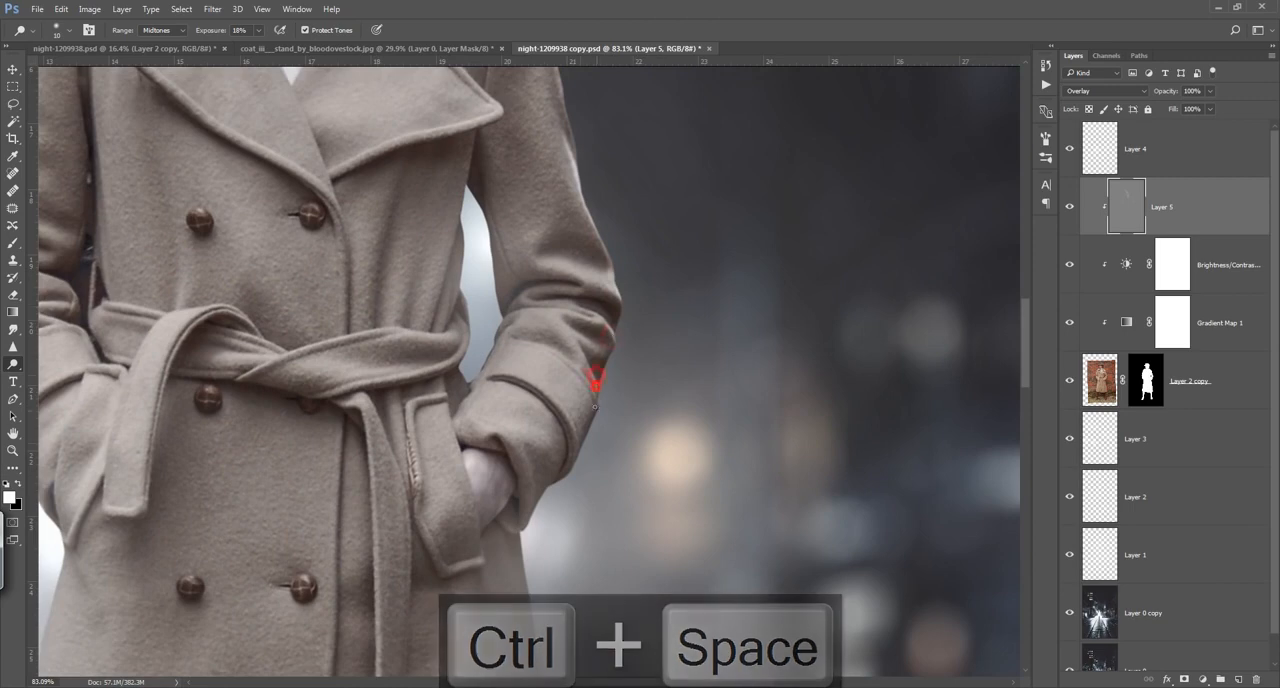
mouse_move(468, 226)
mouse_down()
mouse_move(450, 291)
mouse_move(464, 343)
mouse_move(497, 305)
mouse_move(460, 259)
mouse_up()
Step: Dodge along the coat's long lower edge below the pocketed hand with a slightly larger brush
key(bracketright)
mouse_move(525, 574)
mouse_down()
mouse_move(538, 361)
mouse_move(550, 403)
mouse_up()
drag(557, 437, 534, 273)
drag(533, 293, 556, 438)
drag(571, 484, 560, 288)
mouse_move(541, 225)
mouse_down()
mouse_move(571, 493)
mouse_move(558, 387)
mouse_up()
drag(559, 400, 580, 494)
Step: Dodge the opposite edge of the coat's lower part, beside the bright street glow, down to the hem
mouse_move(270, 135)
mouse_down()
mouse_move(523, 314)
mouse_move(587, 435)
mouse_up()
mouse_move(357, 171)
mouse_down()
mouse_move(321, 379)
mouse_move(341, 253)
mouse_up()
mouse_move(361, 119)
mouse_down()
mouse_move(320, 380)
mouse_move(333, 267)
mouse_up()
drag(331, 271, 298, 510)
key(ctrl+0)
ctrl+click(494, 486)
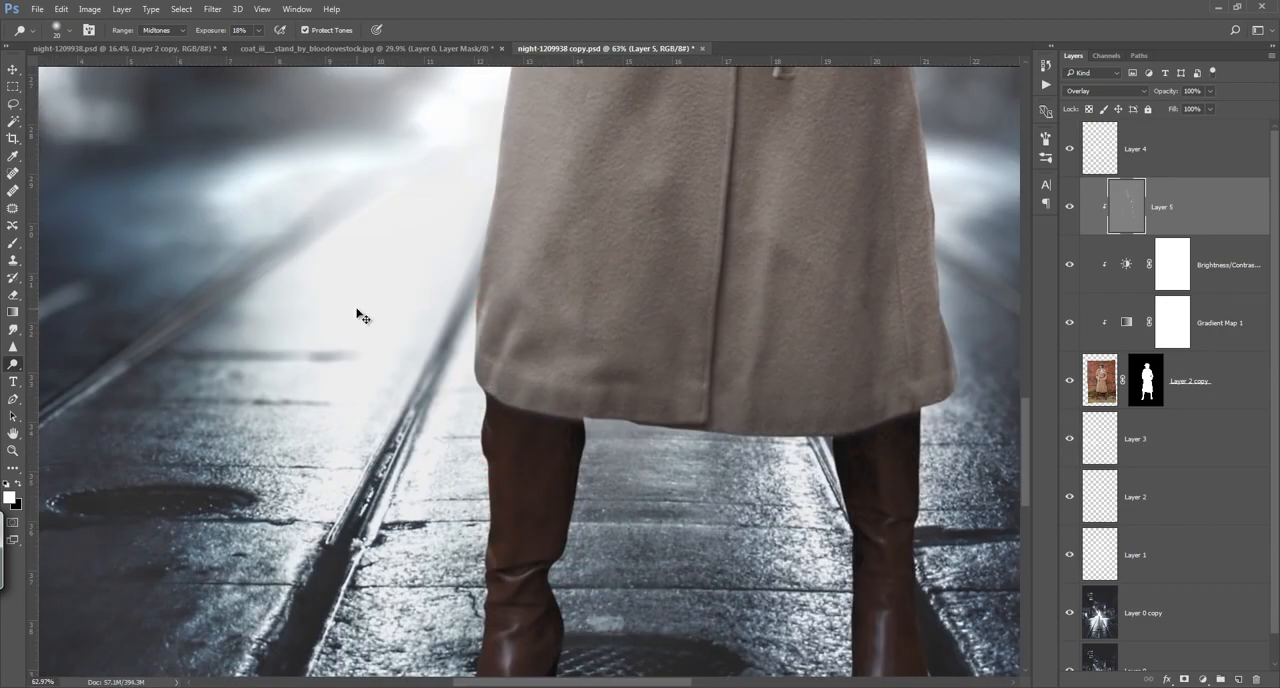
key(ctrl+0)
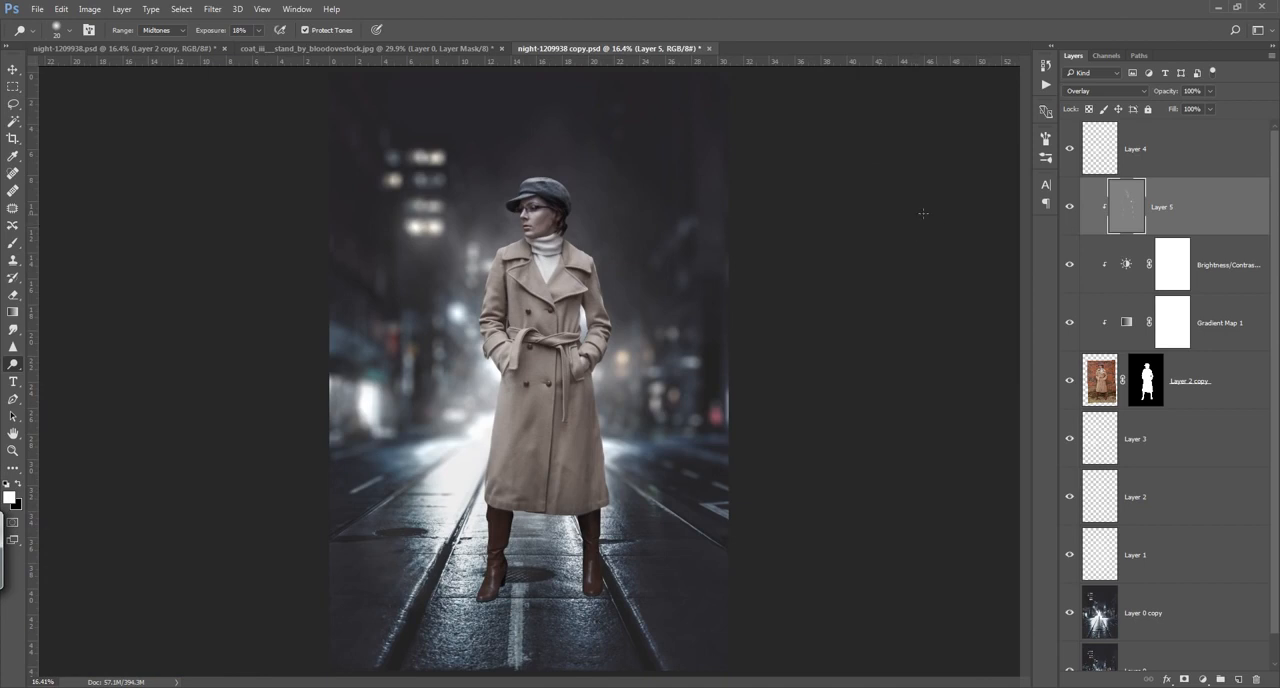
Step: Load the woman's layer mask as a selection and fill it with white on a new layer directly beneath her
scroll(1170, 360, down, 1)
ctrl+click(1146, 352)
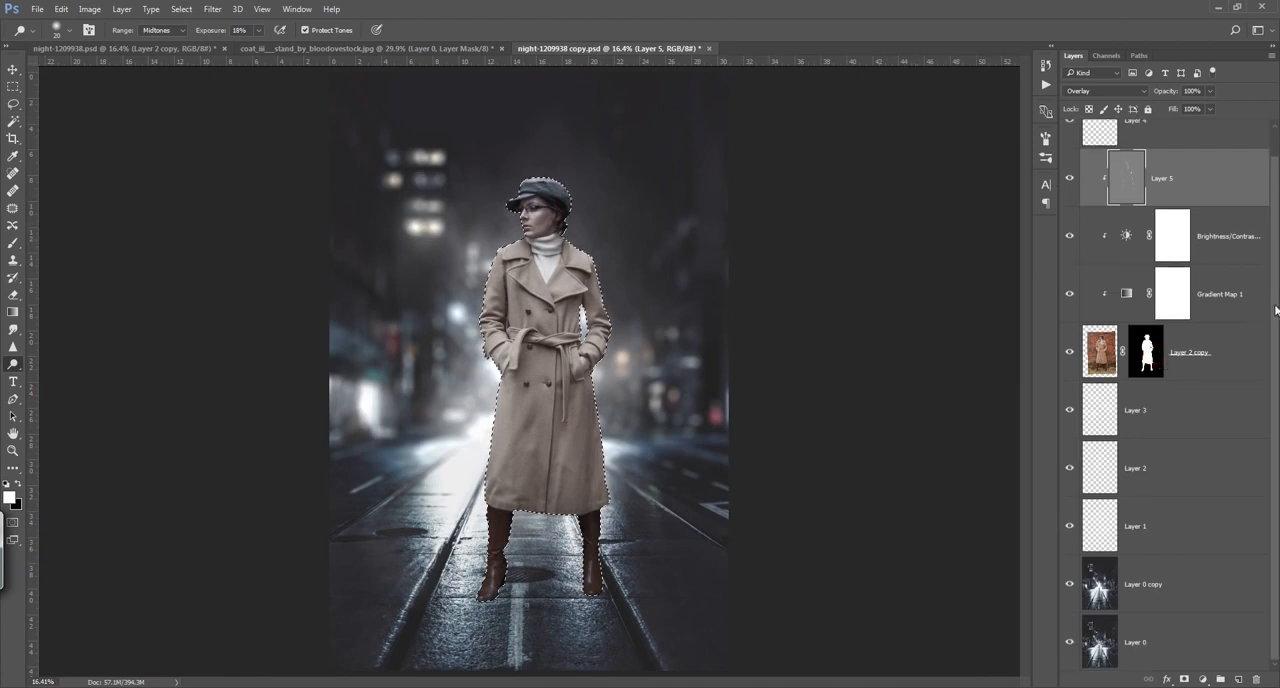
click(1220, 419)
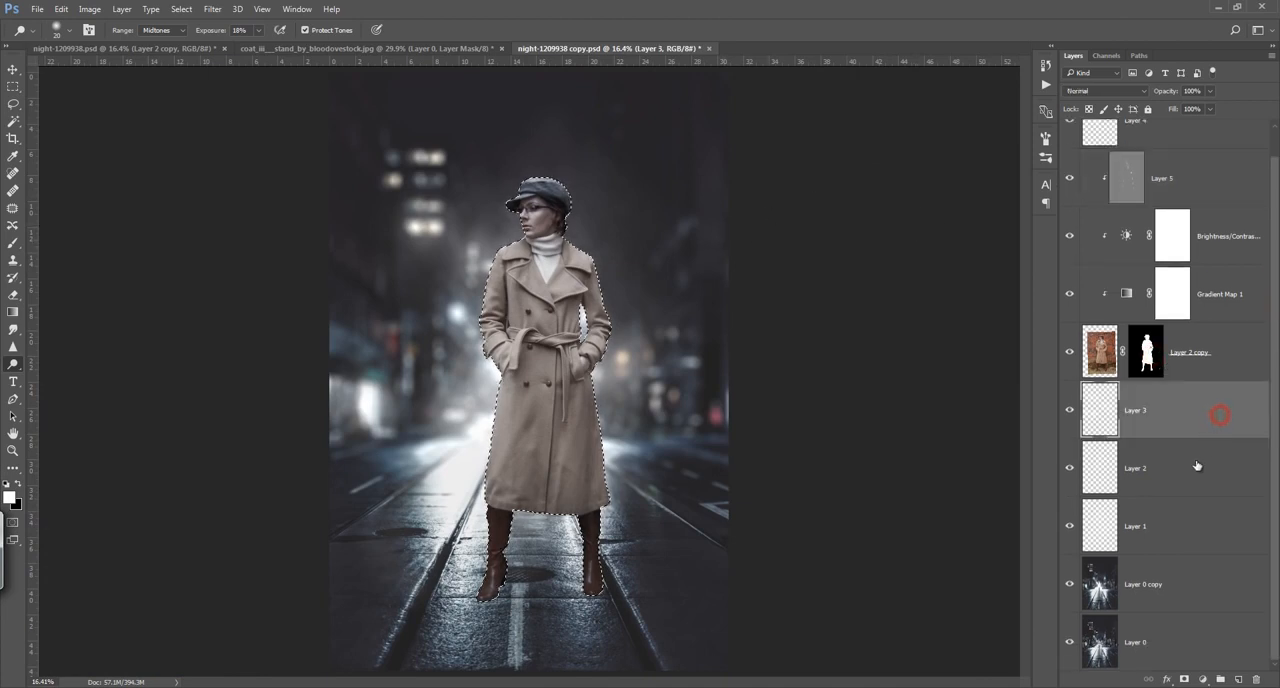
click(1238, 679)
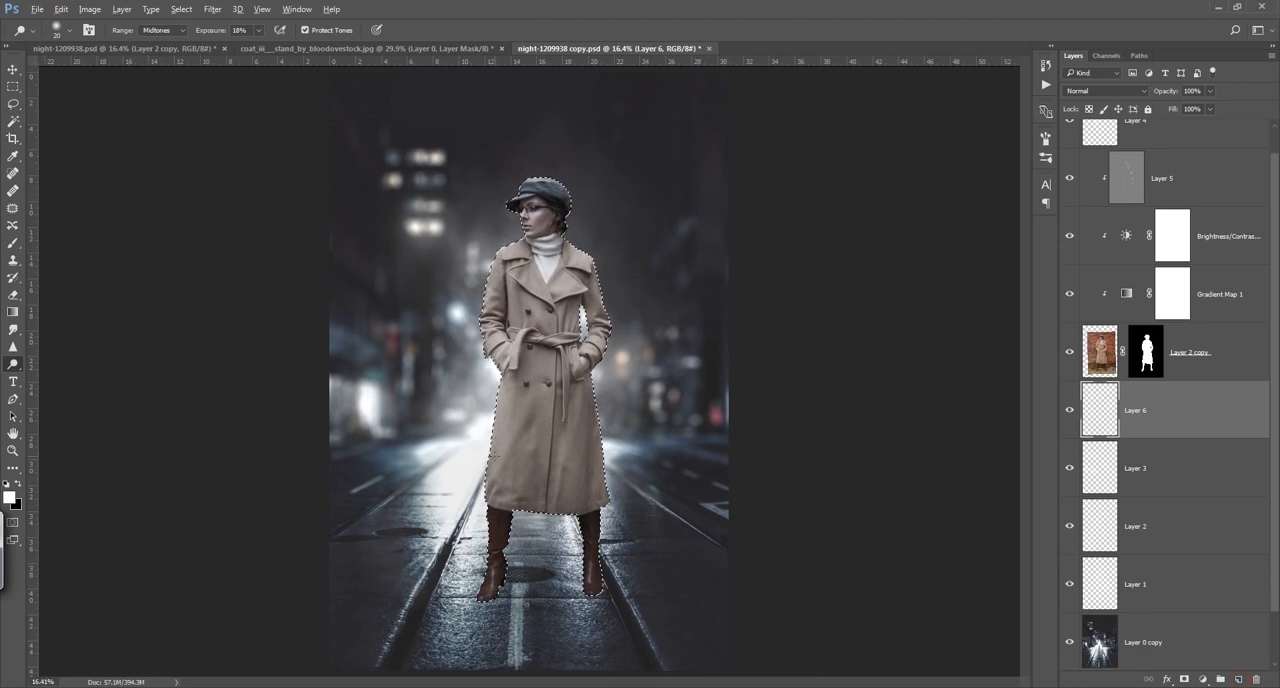
key(alt+BackSpace)
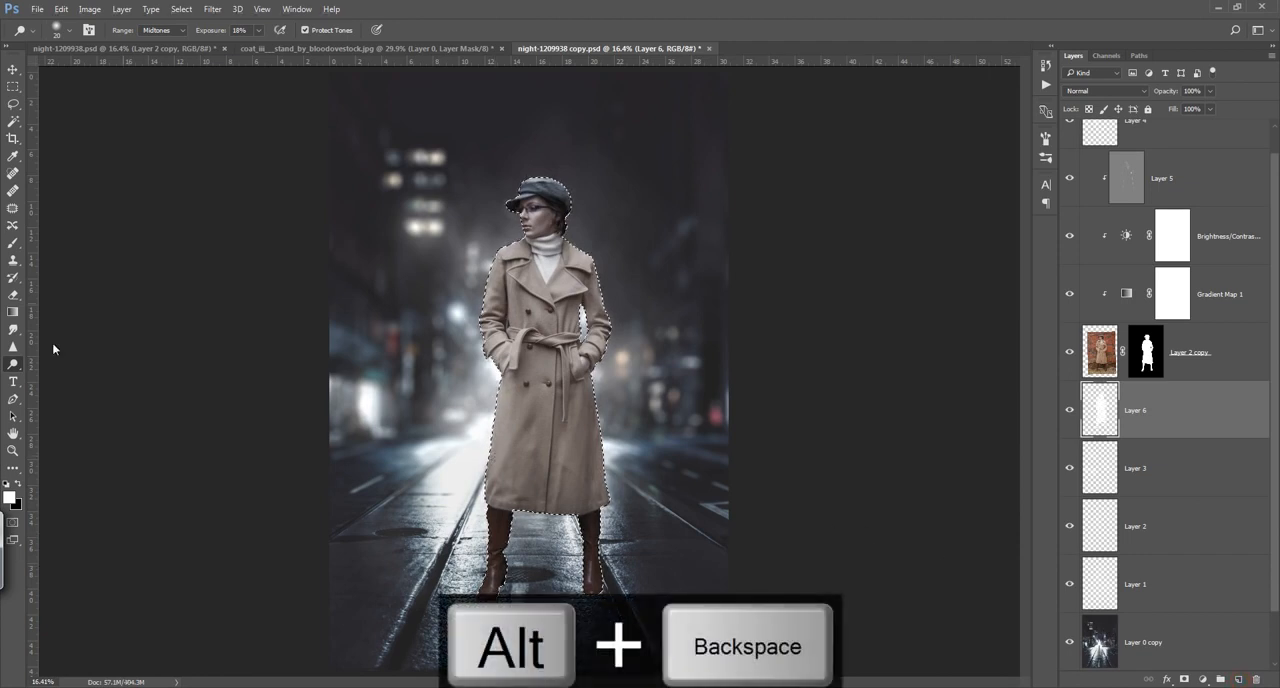
Step: Refill the selected silhouette on the new layer with dark gray #393939 and deselect it
click(9, 496)
click(994, 280)
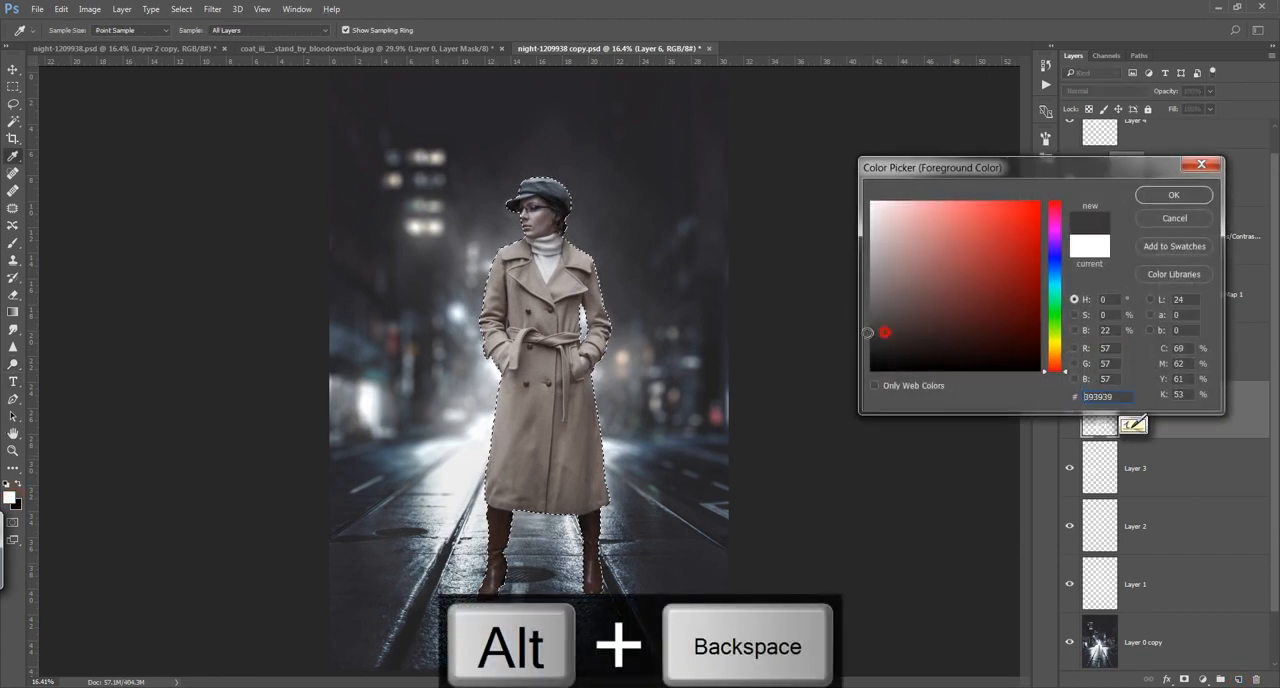
click(1174, 195)
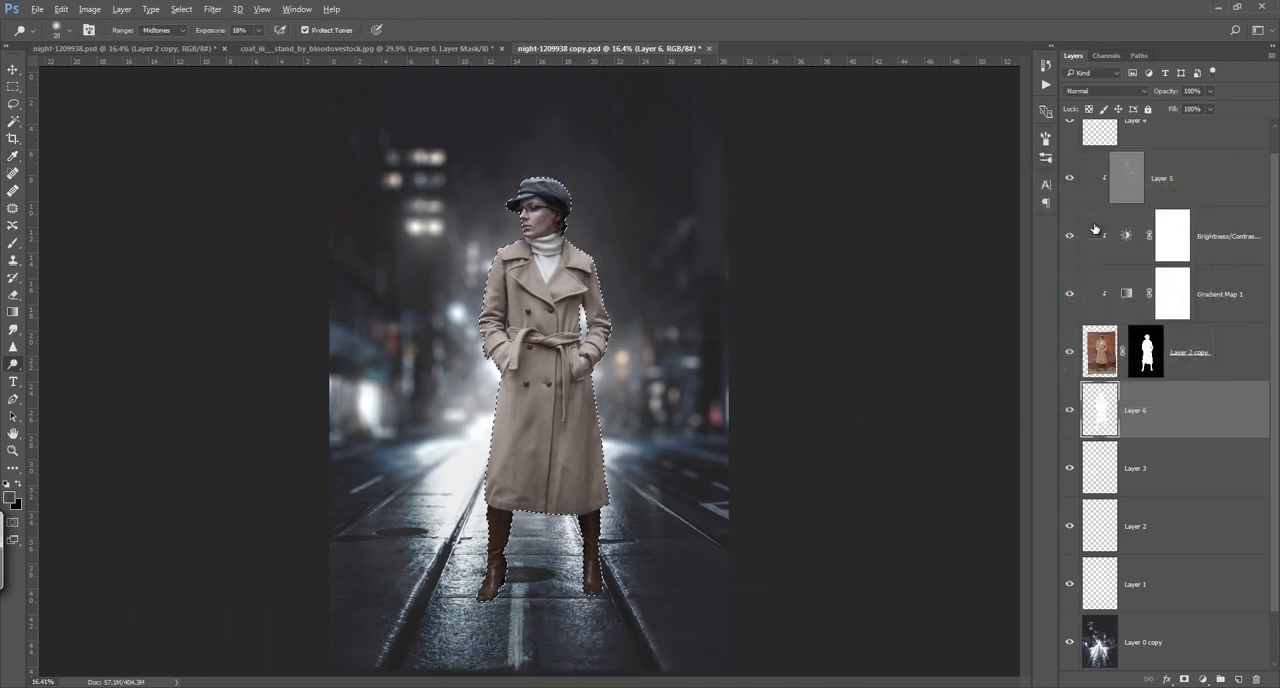
key(alt+BackSpace)
key(ctrl+d)
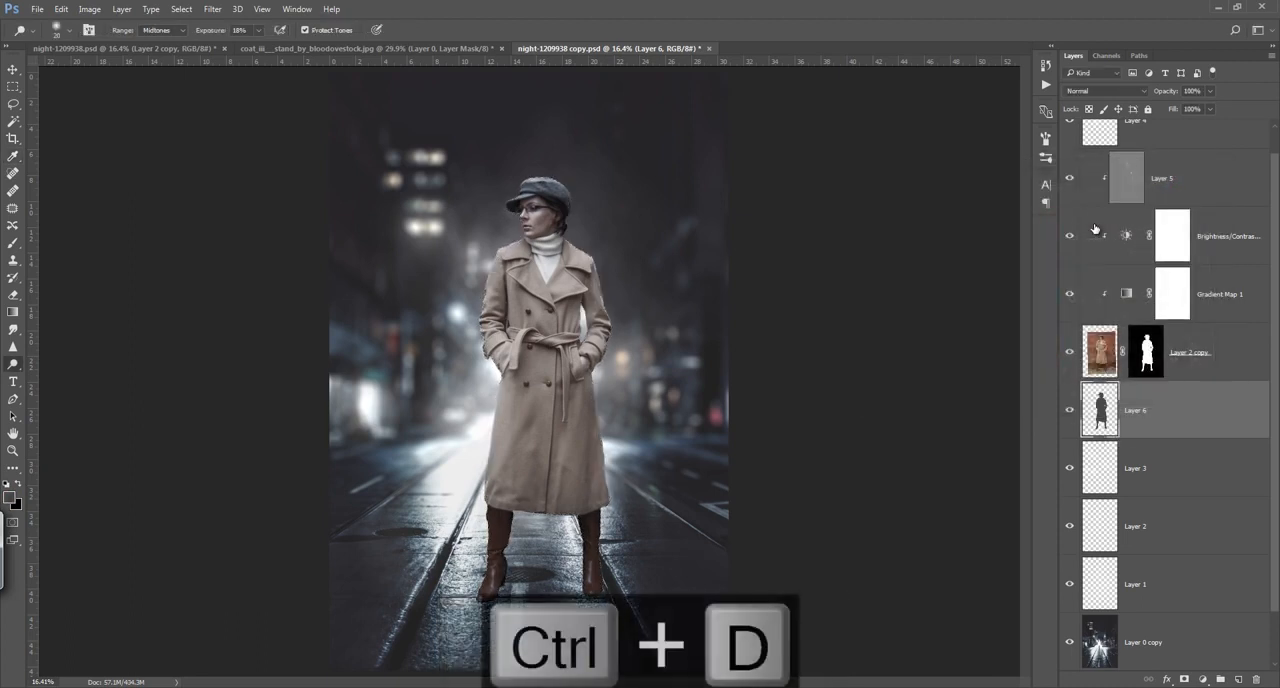
Step: Flip the dark silhouette vertically downward from the woman's feet with Free Transform, at about -90% height
key(ctrl+t)
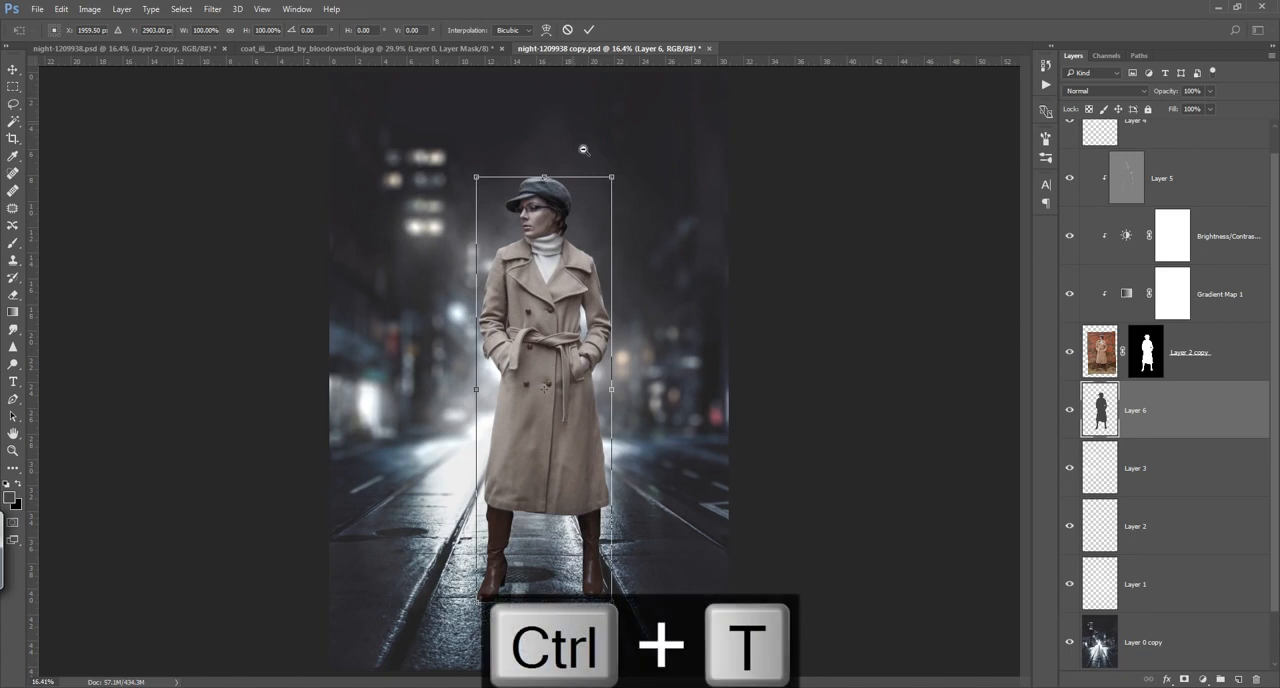
drag(597, 168, 536, 222)
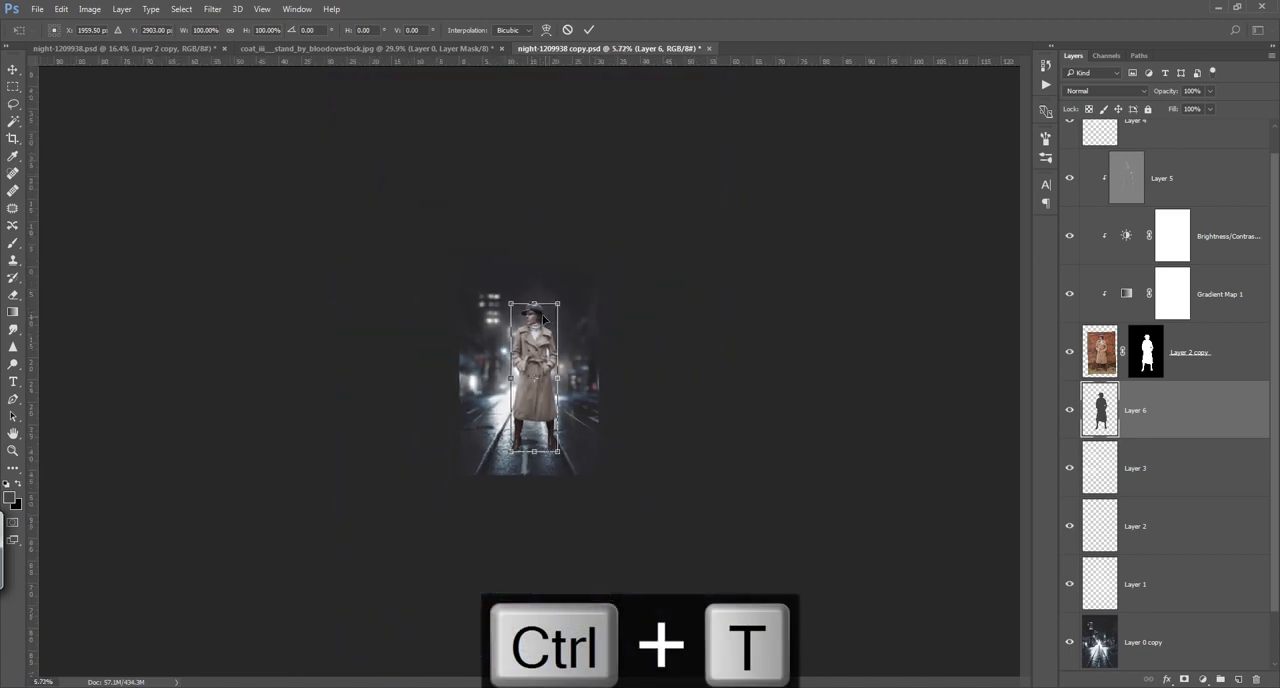
drag(534, 302, 521, 583)
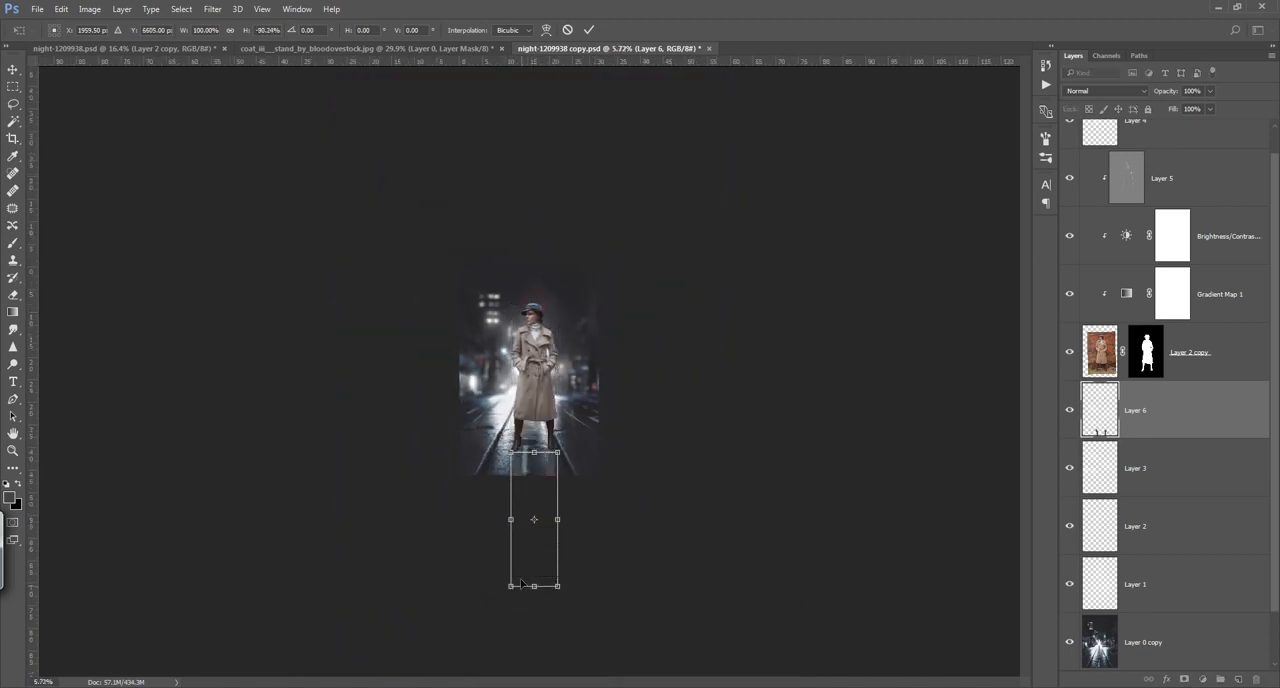
click(587, 28)
key(o)
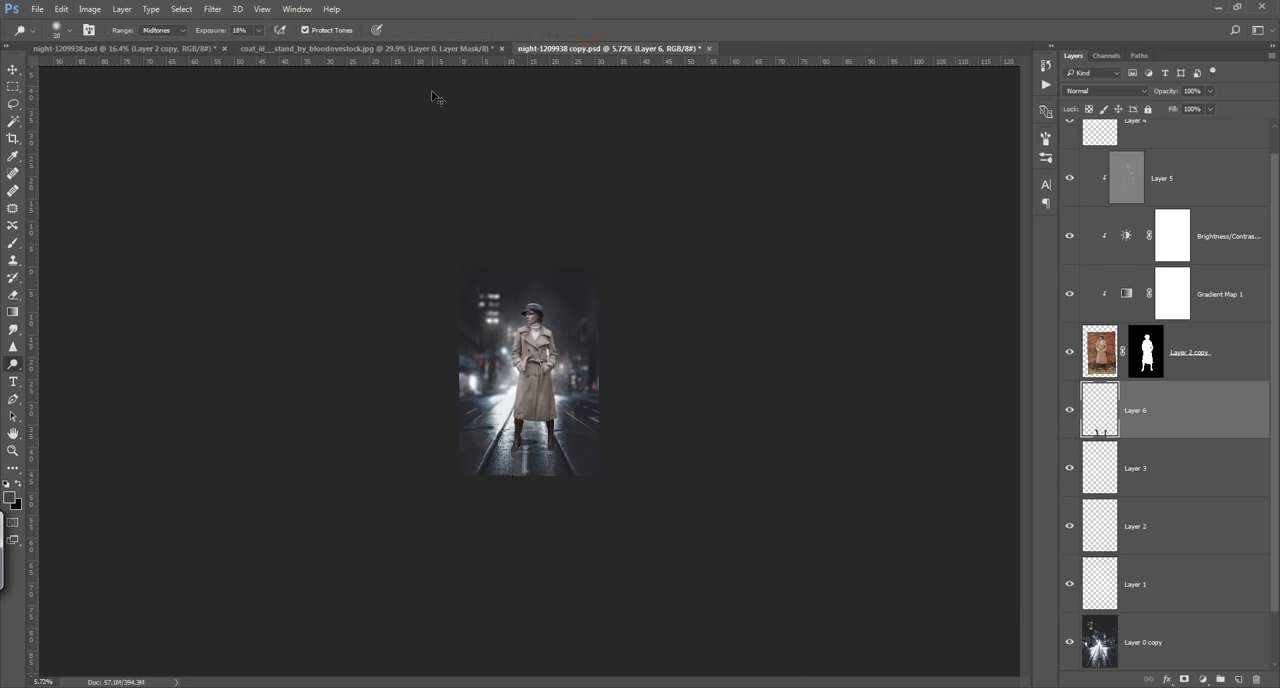
key(ctrl+0)
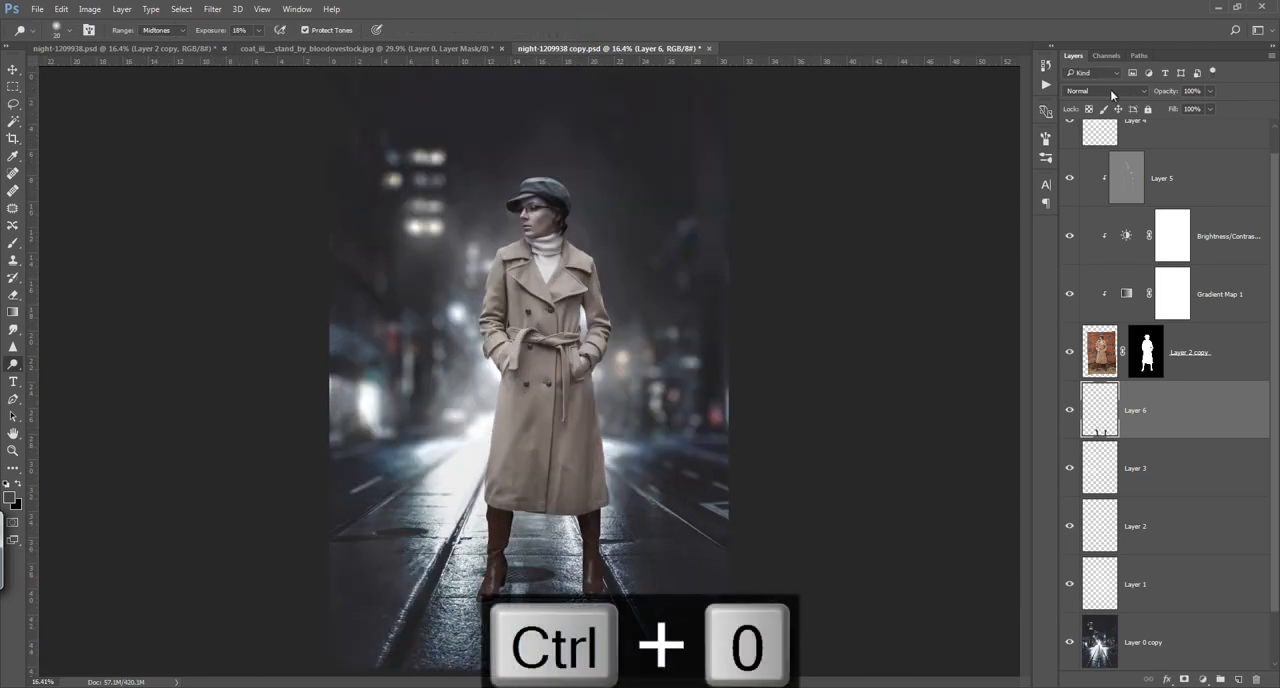
Step: Set the flipped silhouette layer's blending mode to Multiply and move it up to meet the woman's boots
click(1115, 89)
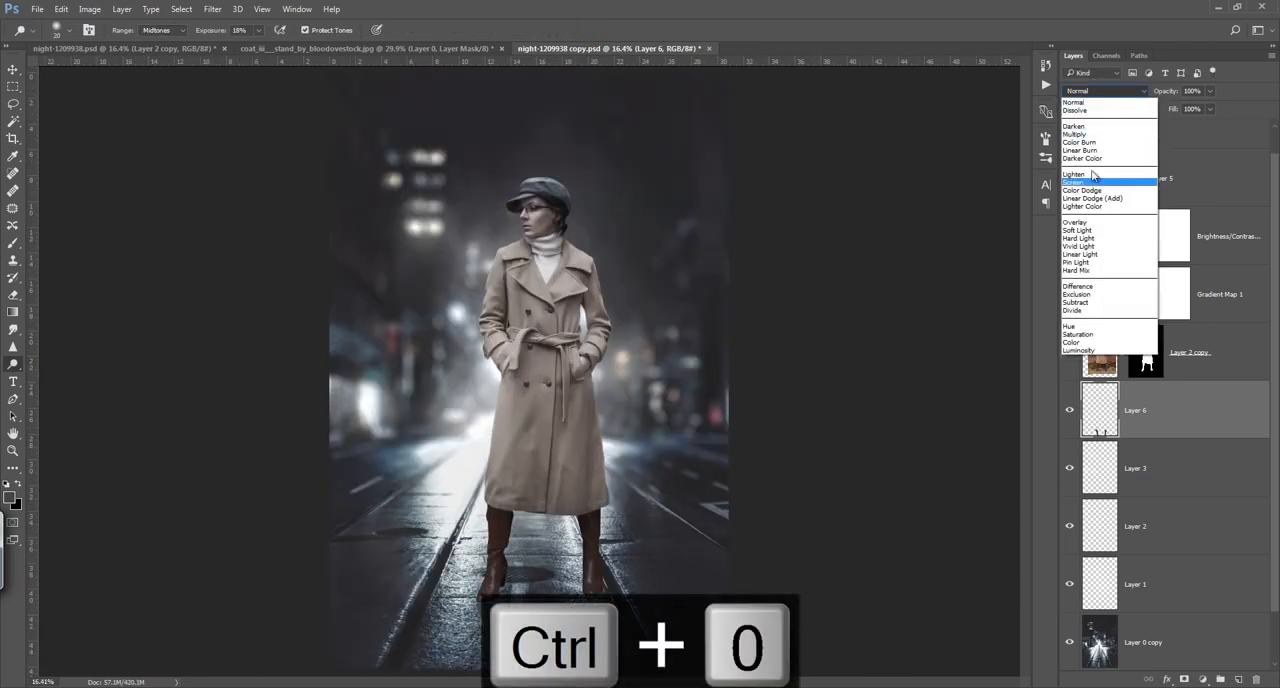
click(1082, 134)
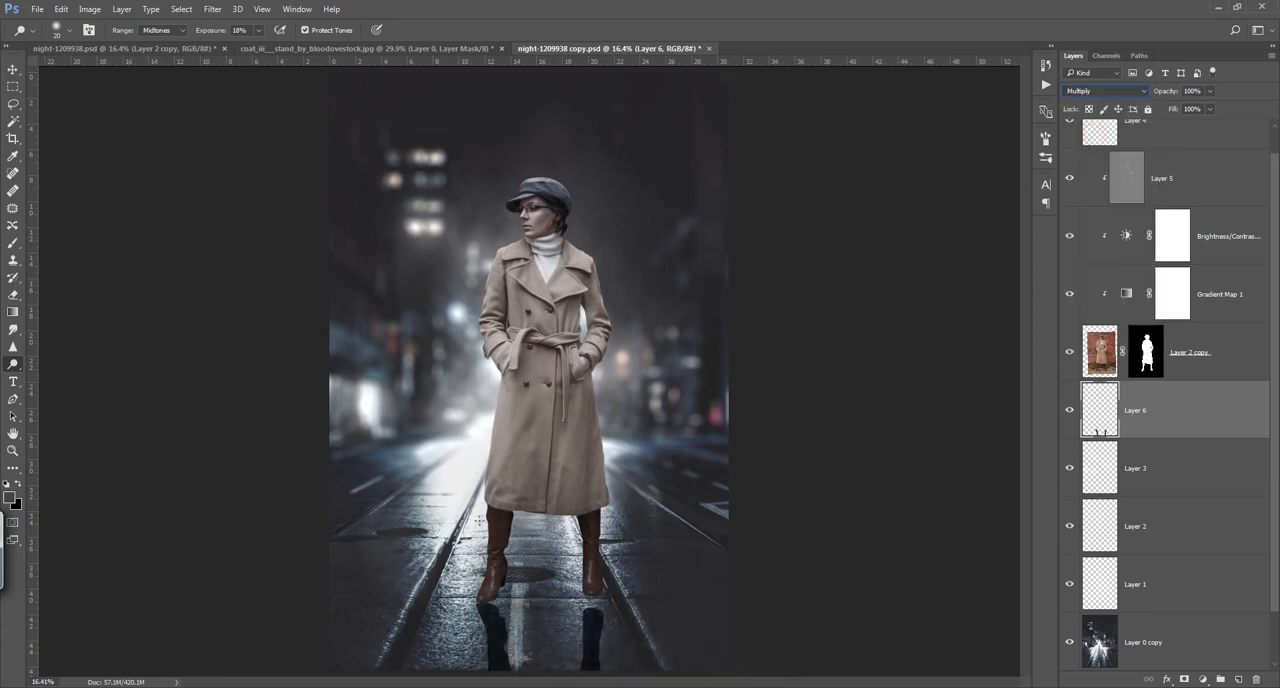
click(13, 69)
drag(606, 547, 608, 526)
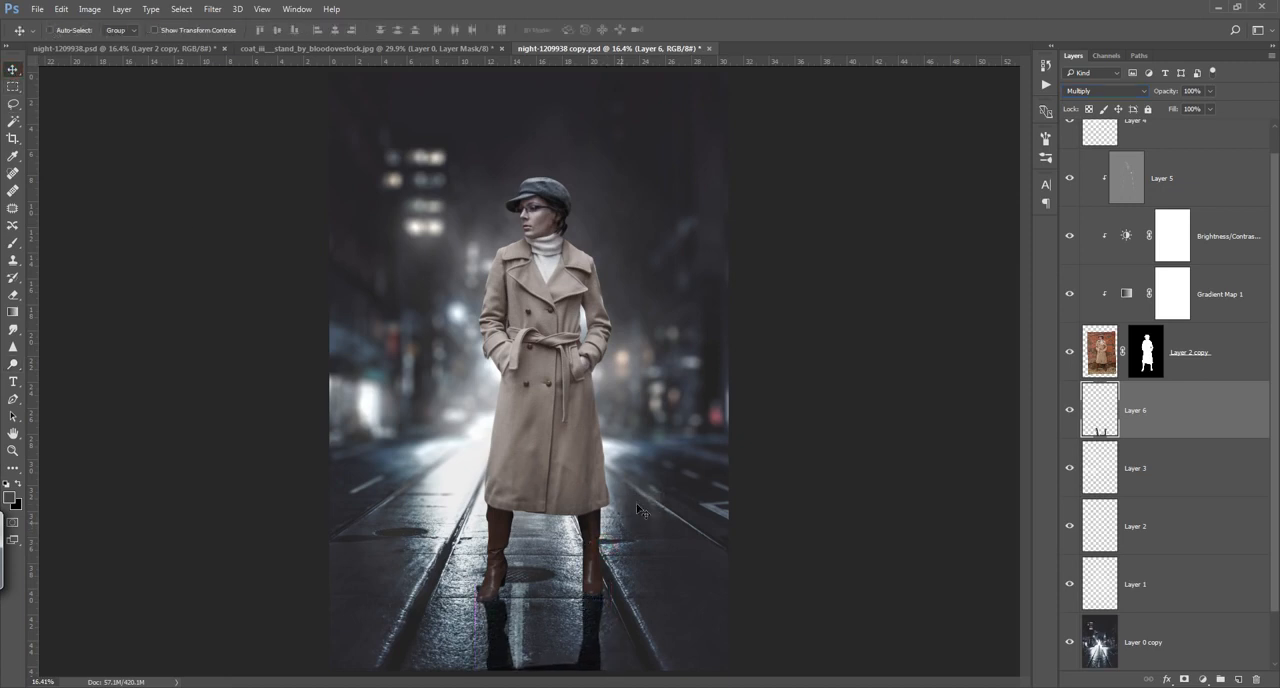
Step: Stretch the flipped silhouette layer downward to about 109% height with Free Transform
key(ctrl+t)
drag(696, 466, 586, 506)
drag(533, 591, 533, 605)
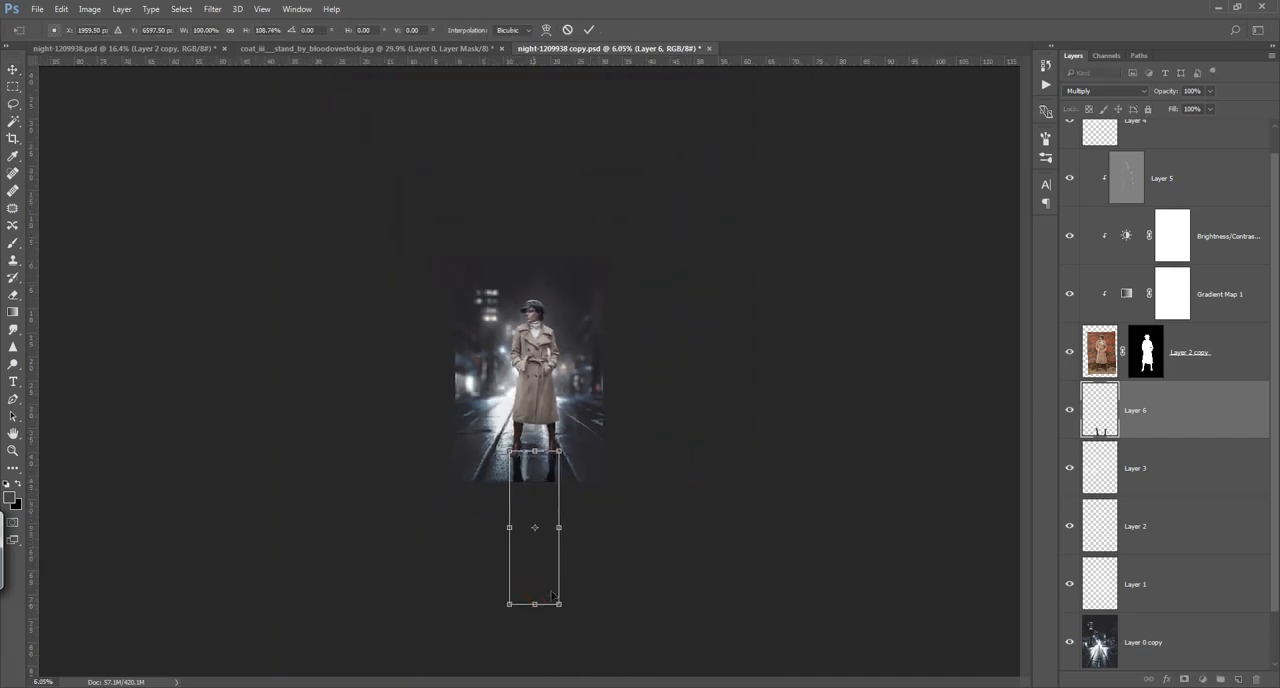
click(589, 30)
key(ctrl+0)
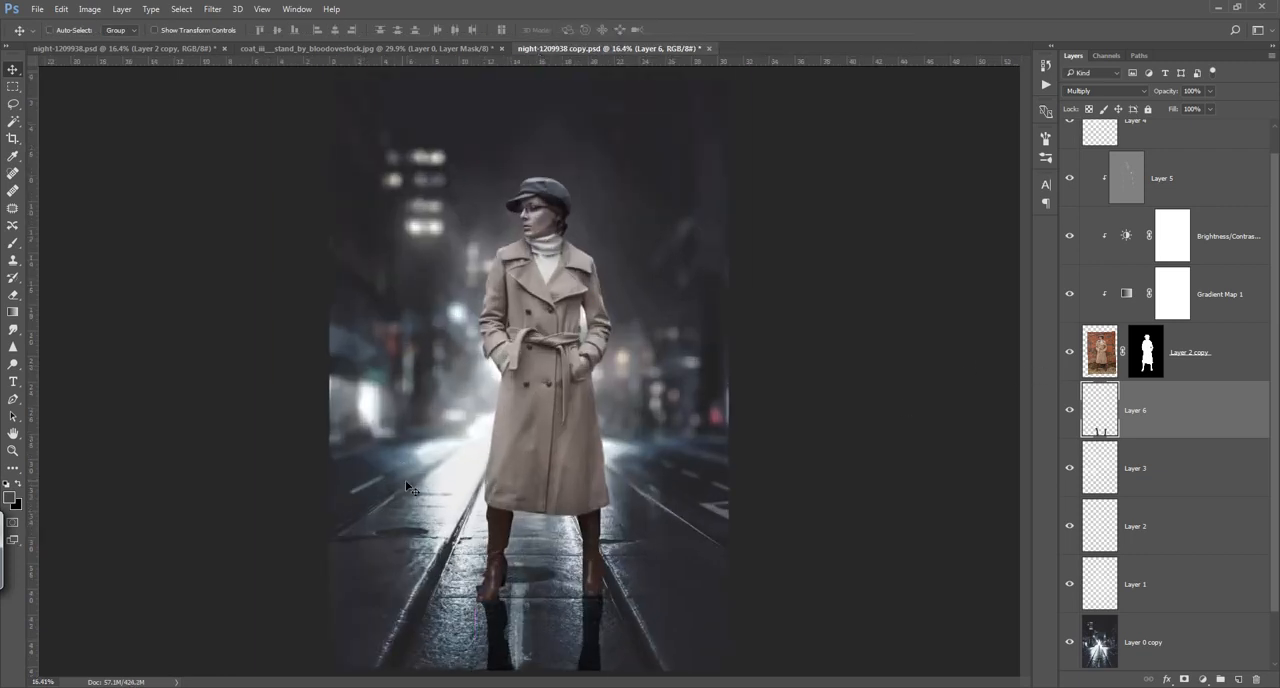
Step: Add a new empty layer directly above the flipped silhouette layer
key(r)
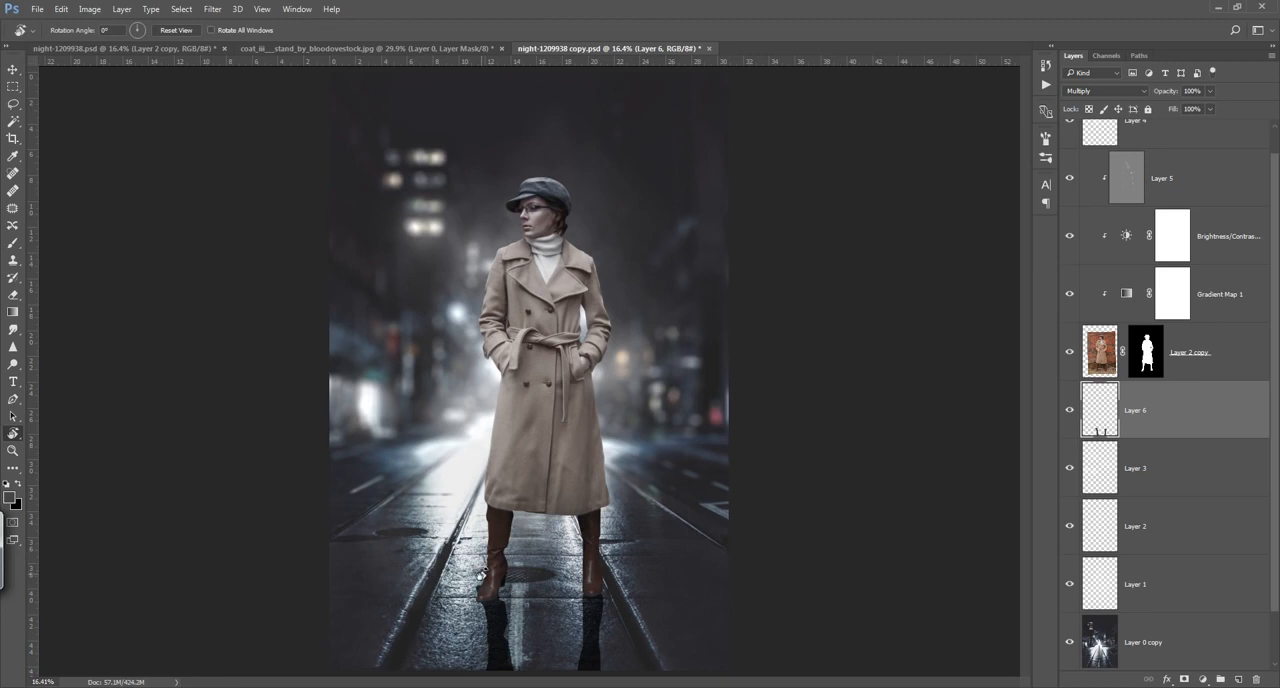
key(e)
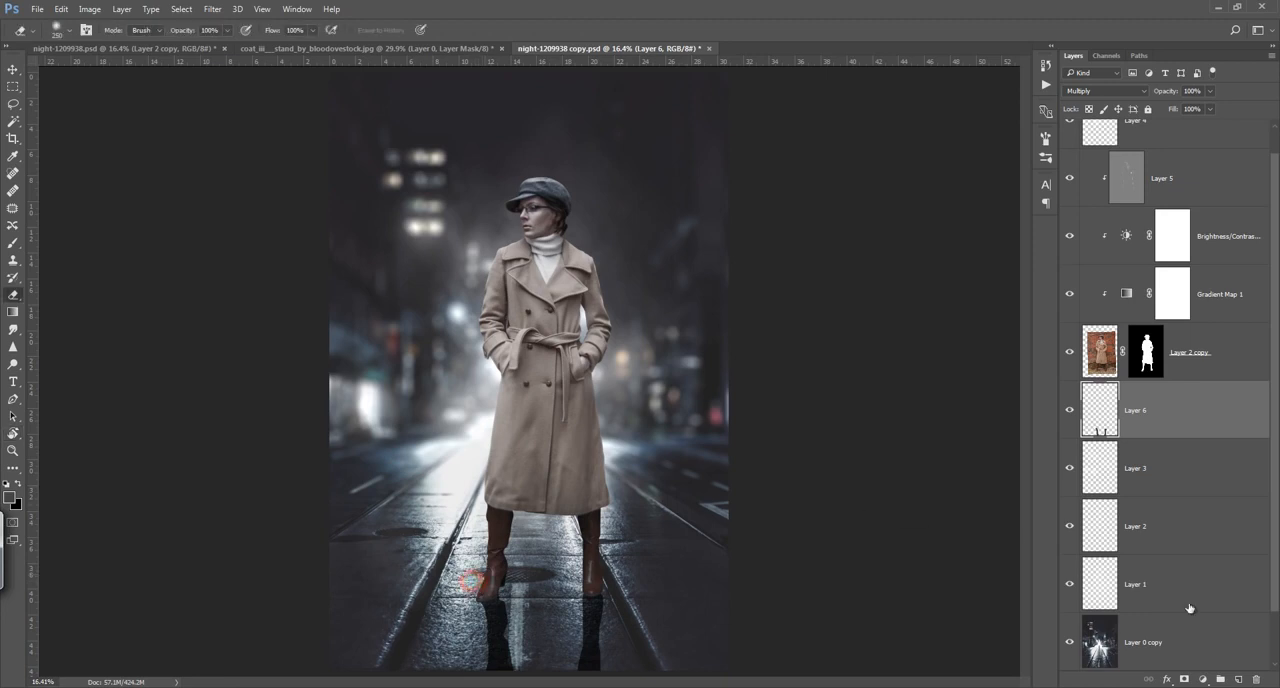
click(1240, 679)
scroll(534, 597, up, 5)
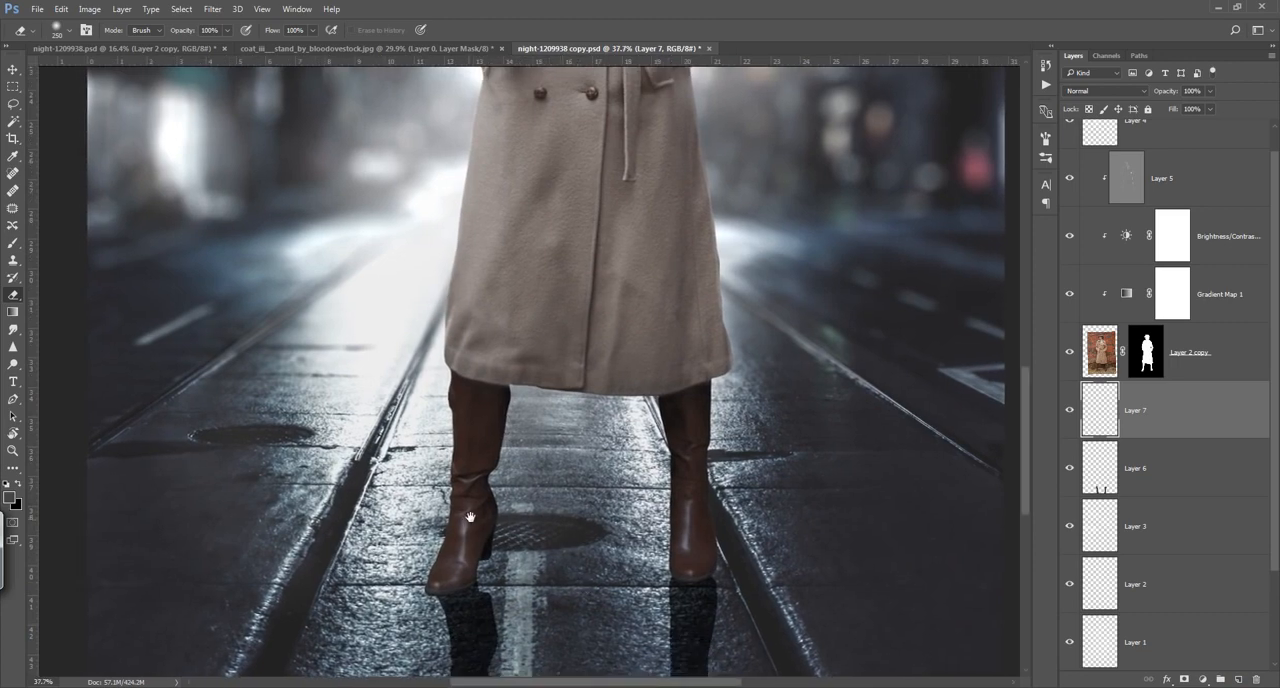
drag(471, 517, 457, 373)
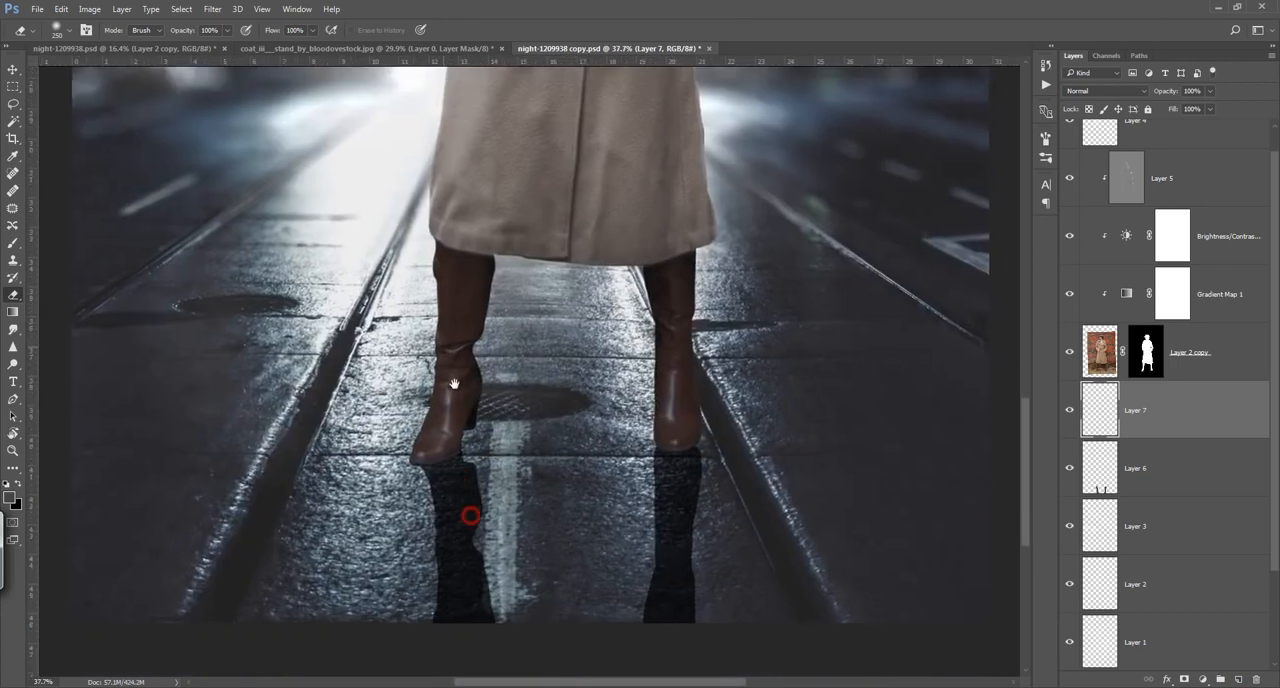
Step: Set the flipped silhouette layer's opacity to about 83% and soften it with a Gaussian Blur of about 33 pixels
click(1095, 469)
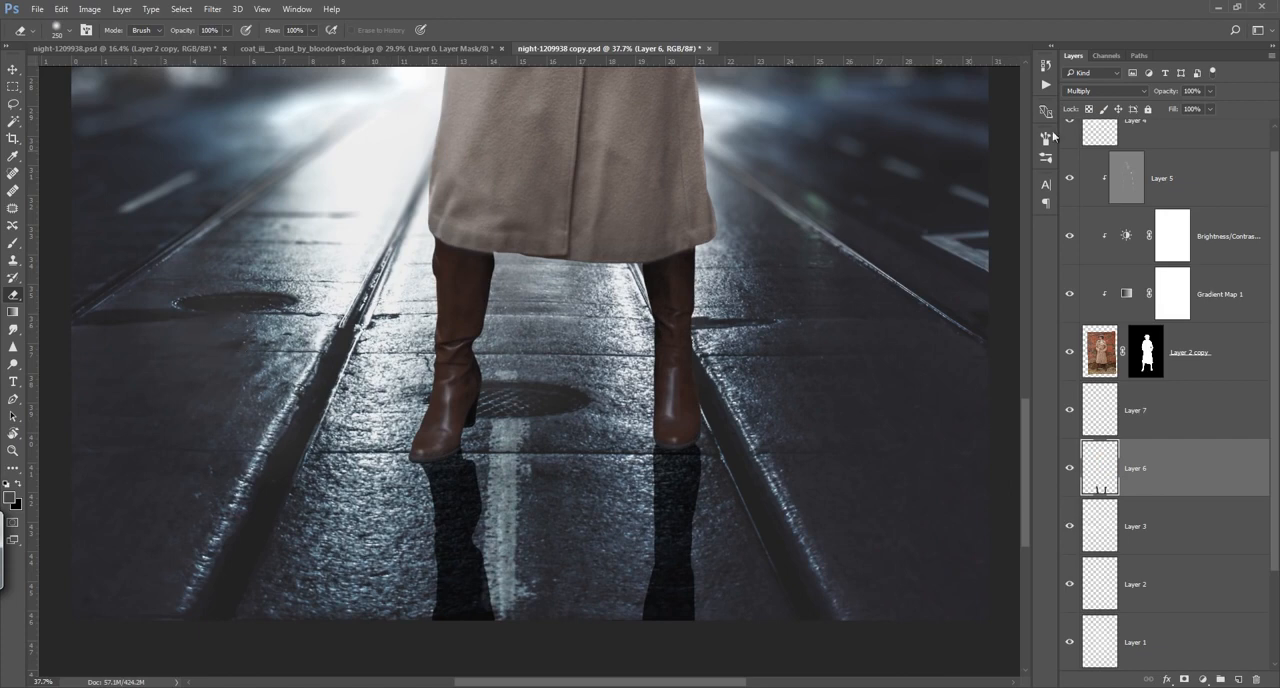
drag(1150, 93, 1147, 96)
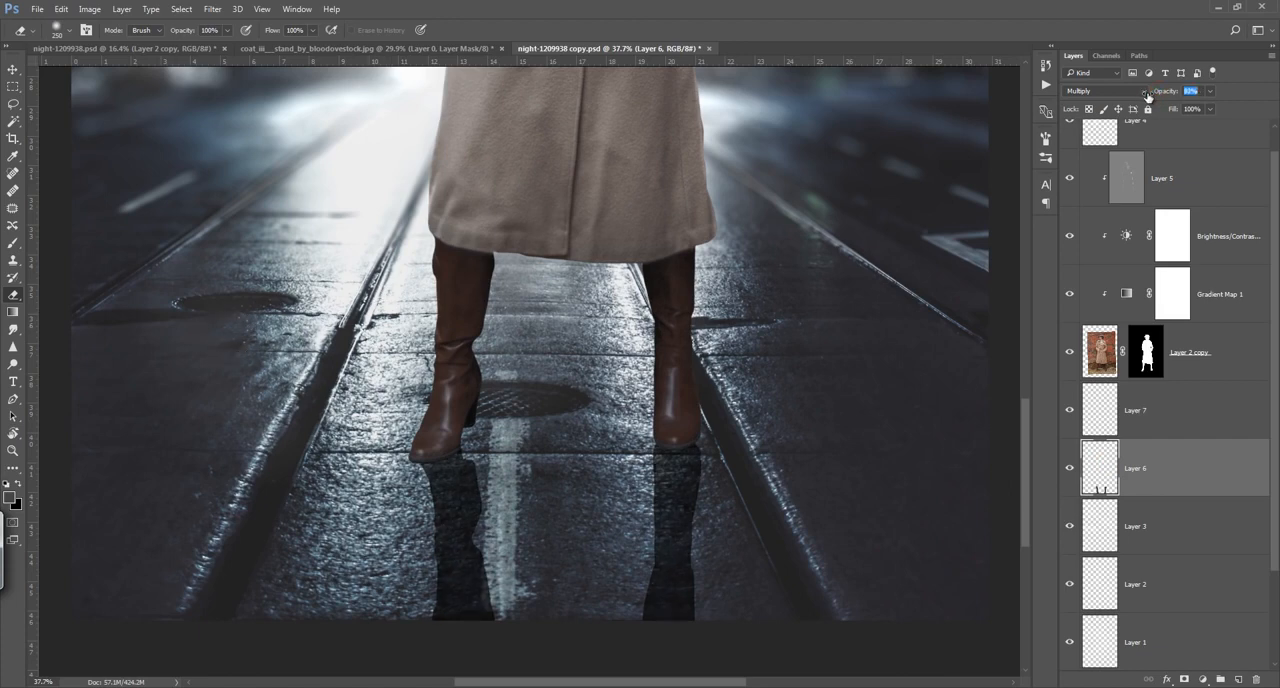
click(213, 9)
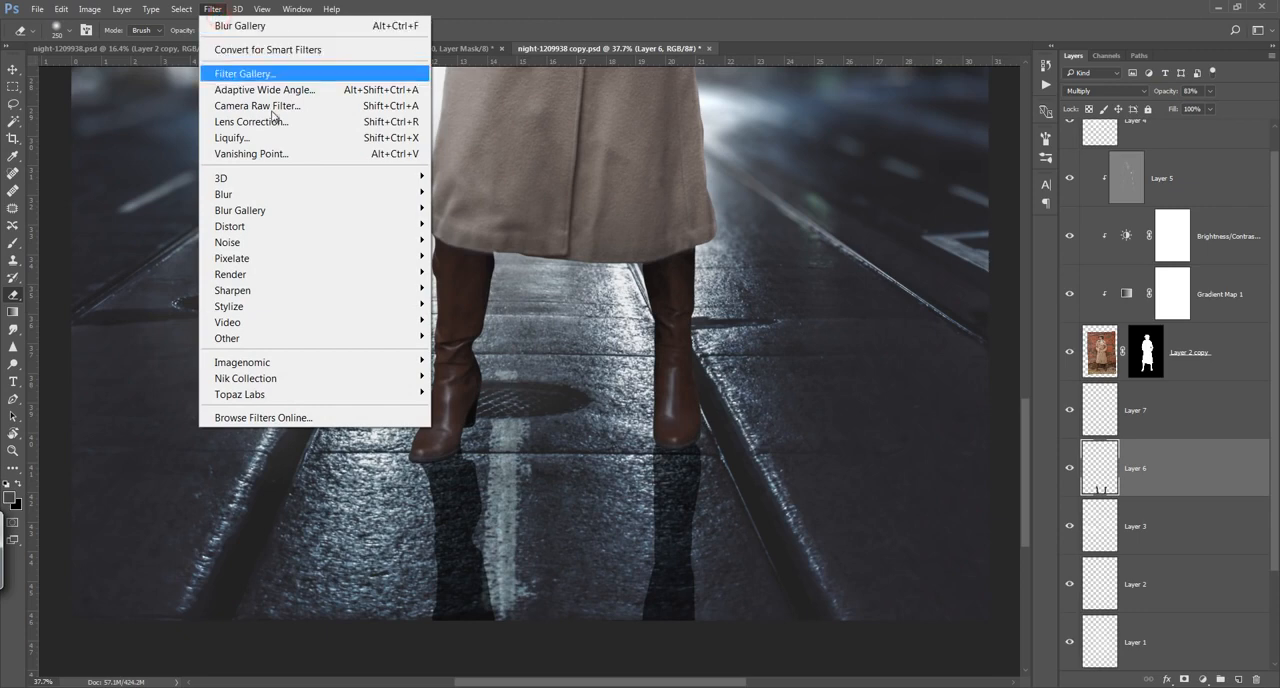
click(300, 193)
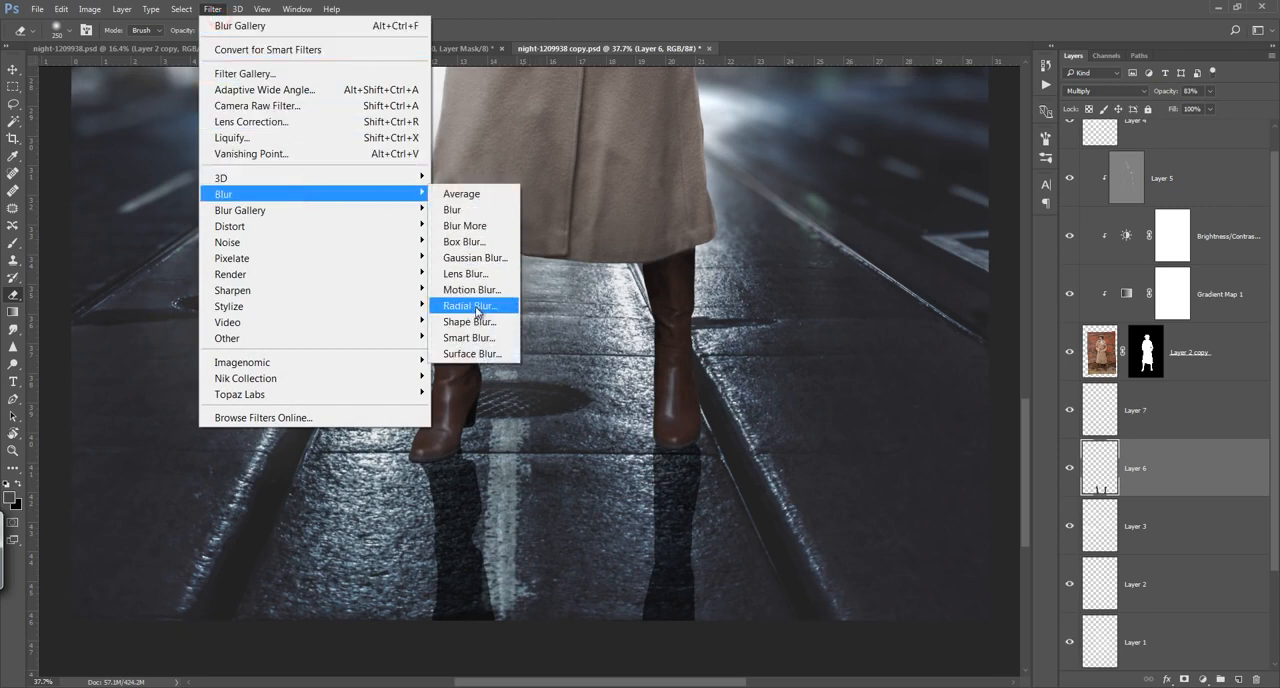
click(213, 9)
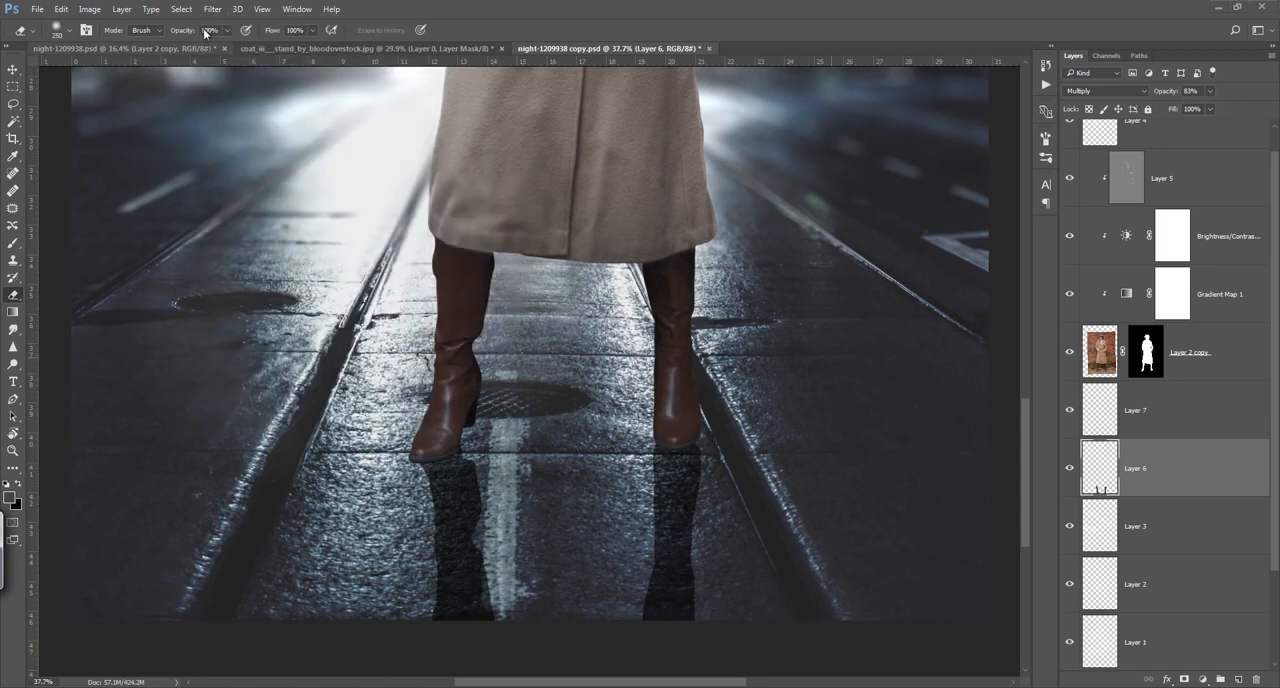
click(213, 9)
mouse_move(305, 199)
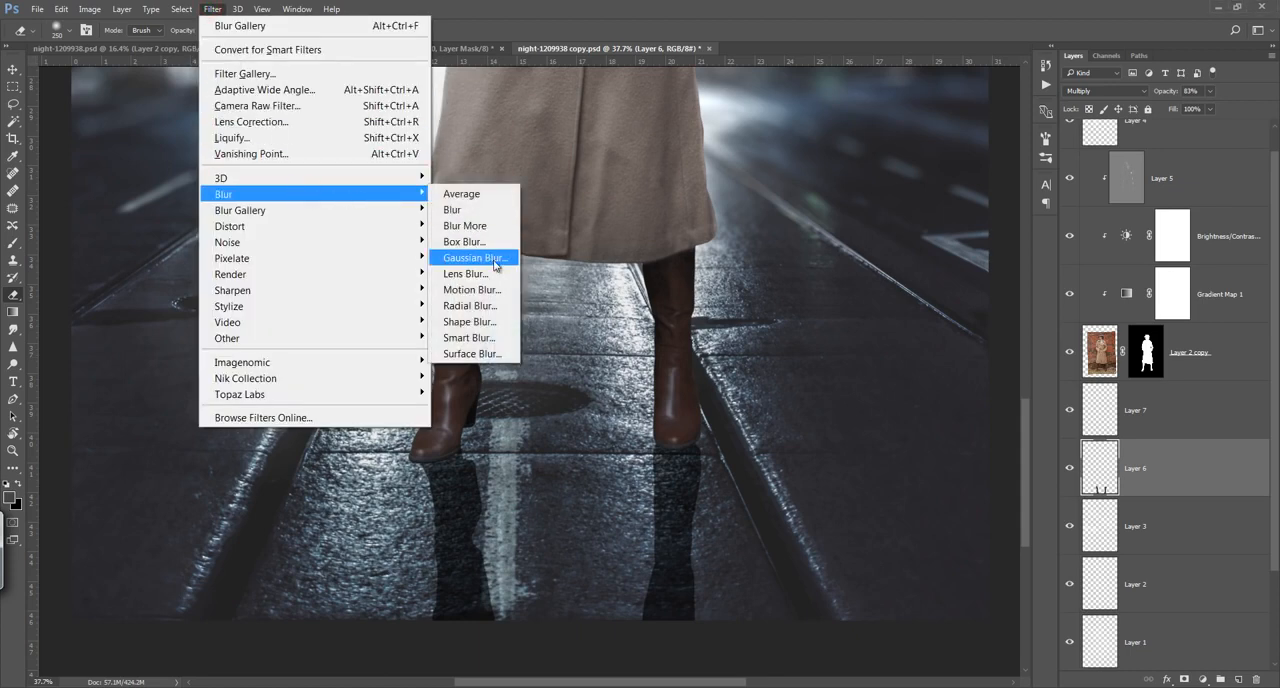
click(490, 258)
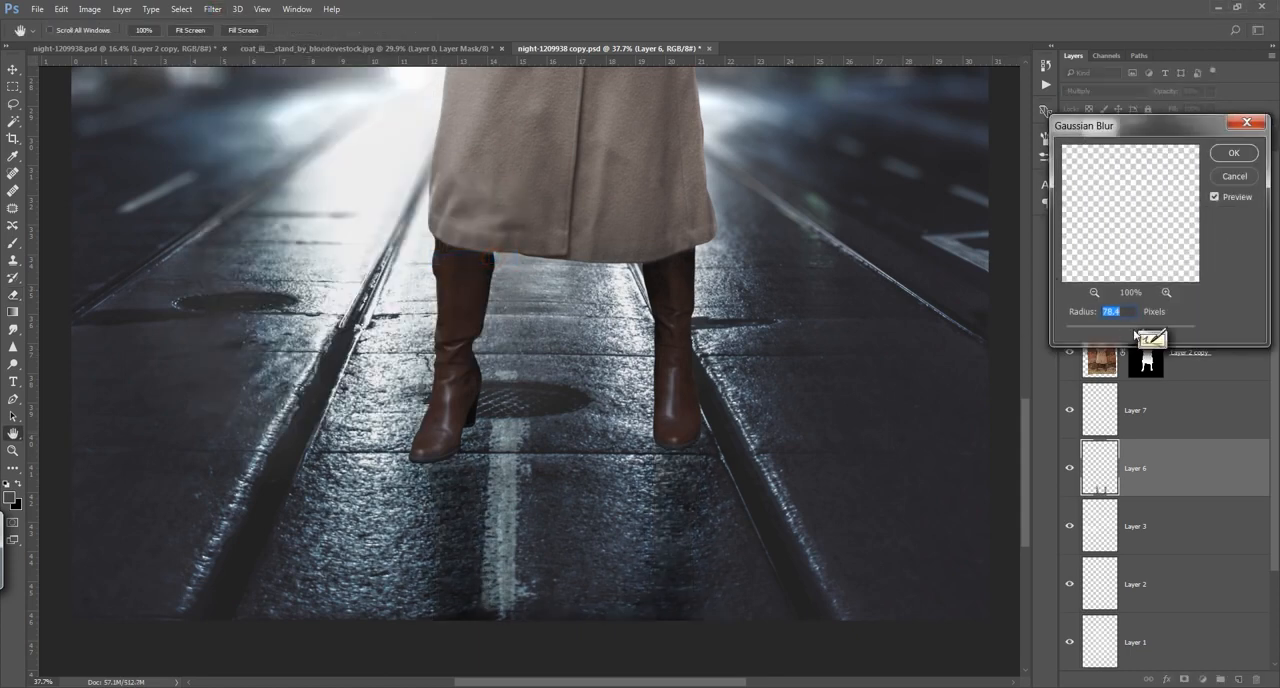
drag(1128, 326, 1127, 327)
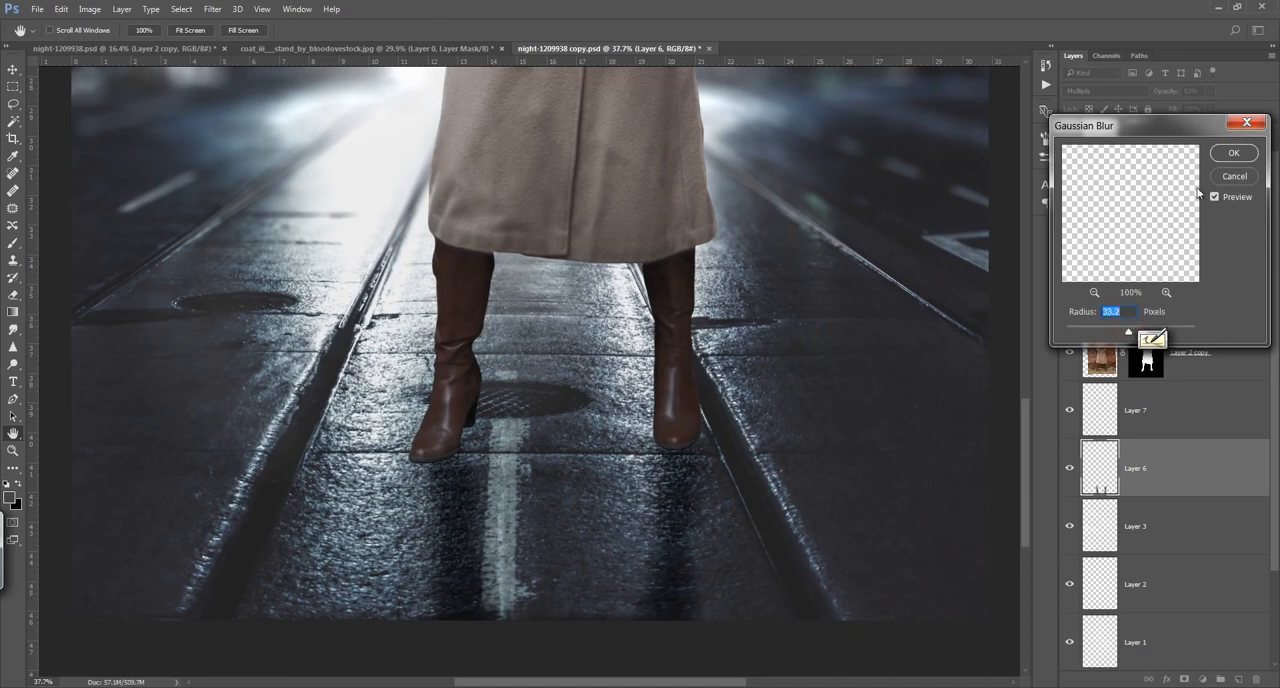
click(1233, 152)
key(e)
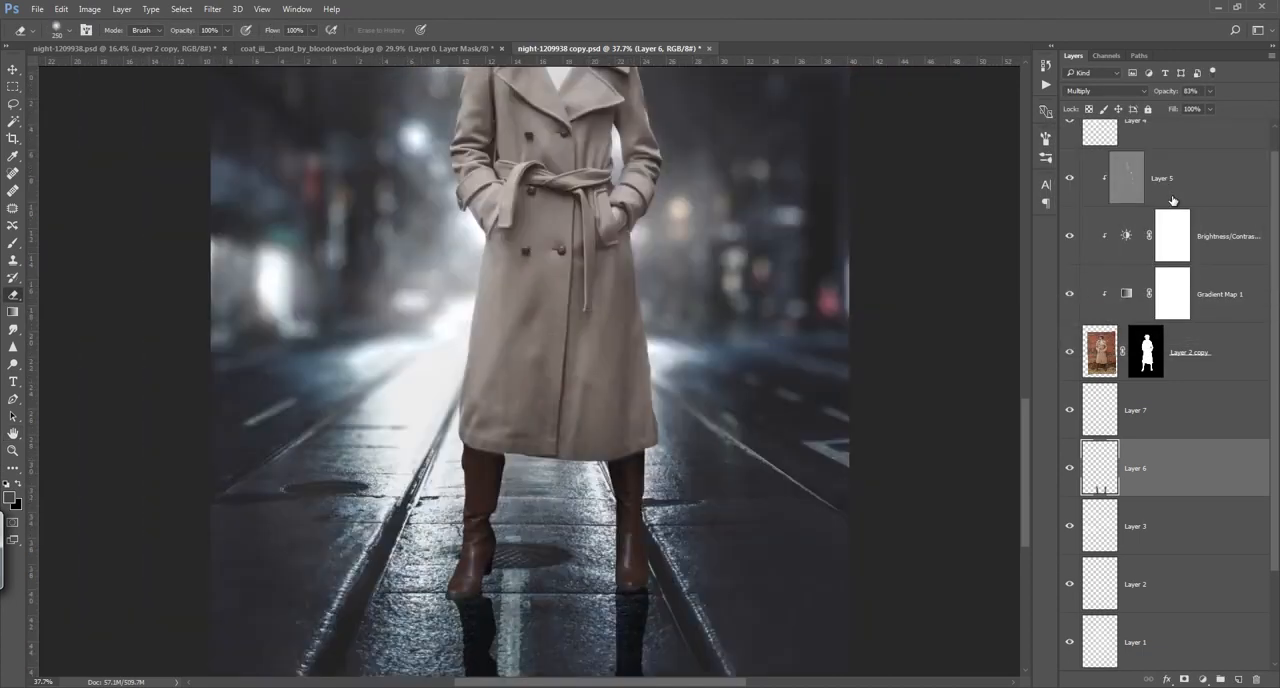
Step: Lower the blurred shadow layer's opacity to 57% and widen it leftward to about 104% width with Free Transform
key(ctrl+0)
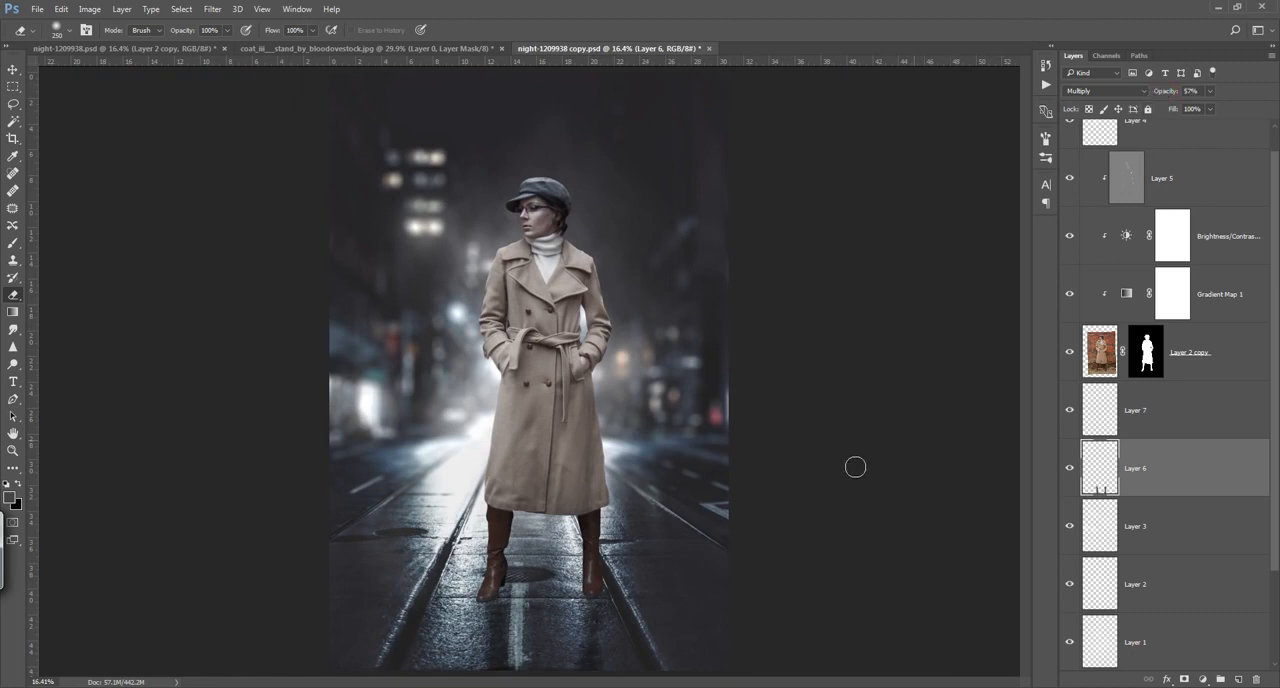
key(ctrl+t)
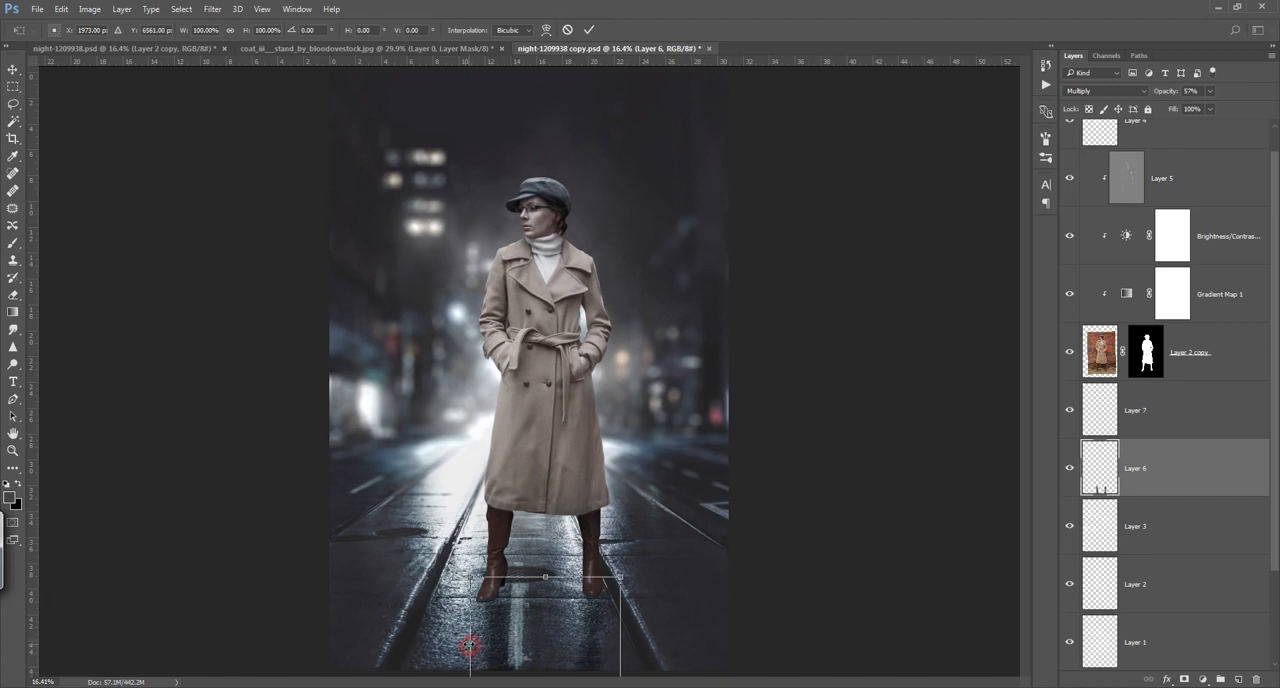
drag(469, 644, 463, 644)
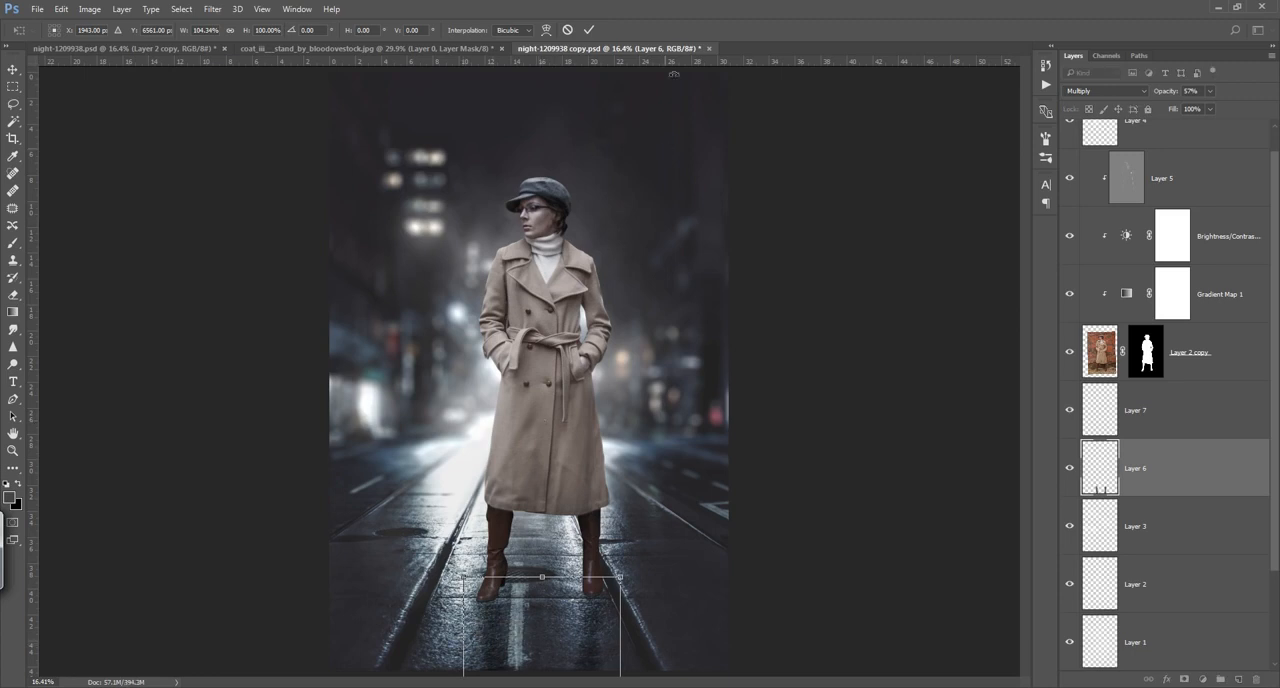
click(594, 31)
key(e)
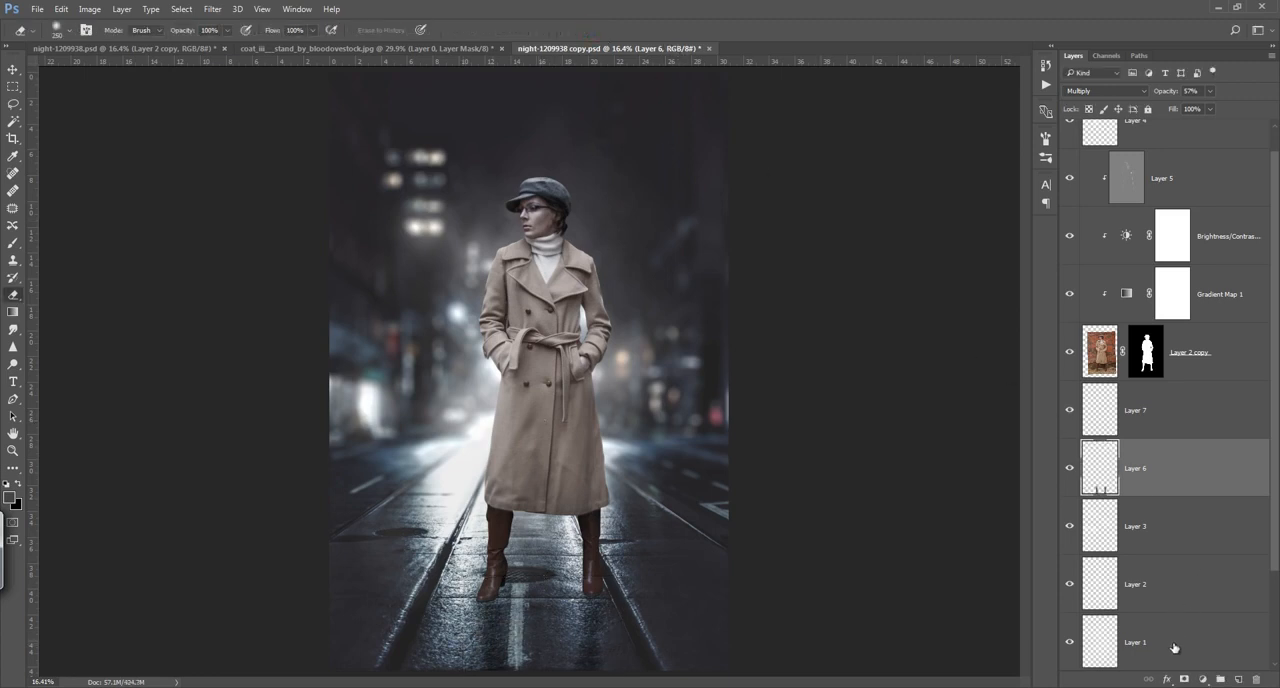
Step: Add two more empty layers above the blurred shadow layer, the second one directly on top of it
key(v)
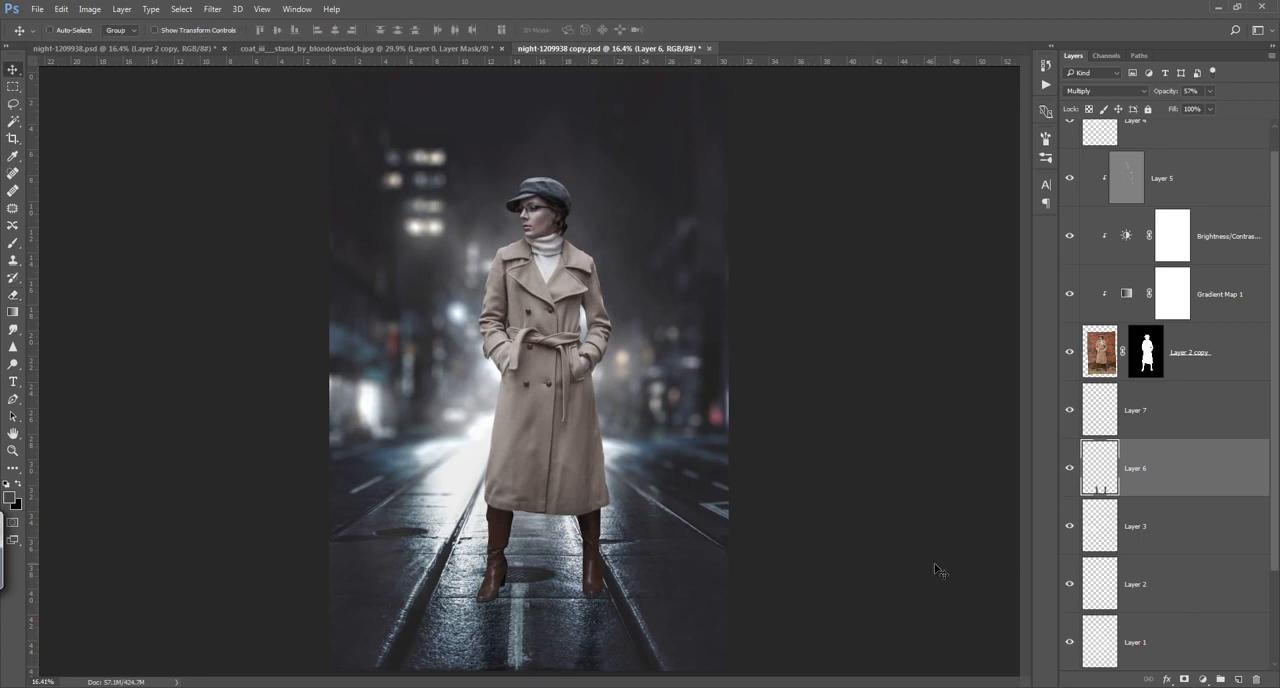
click(1238, 679)
scroll(520, 600, up, 5)
scroll(512, 590, left, 2)
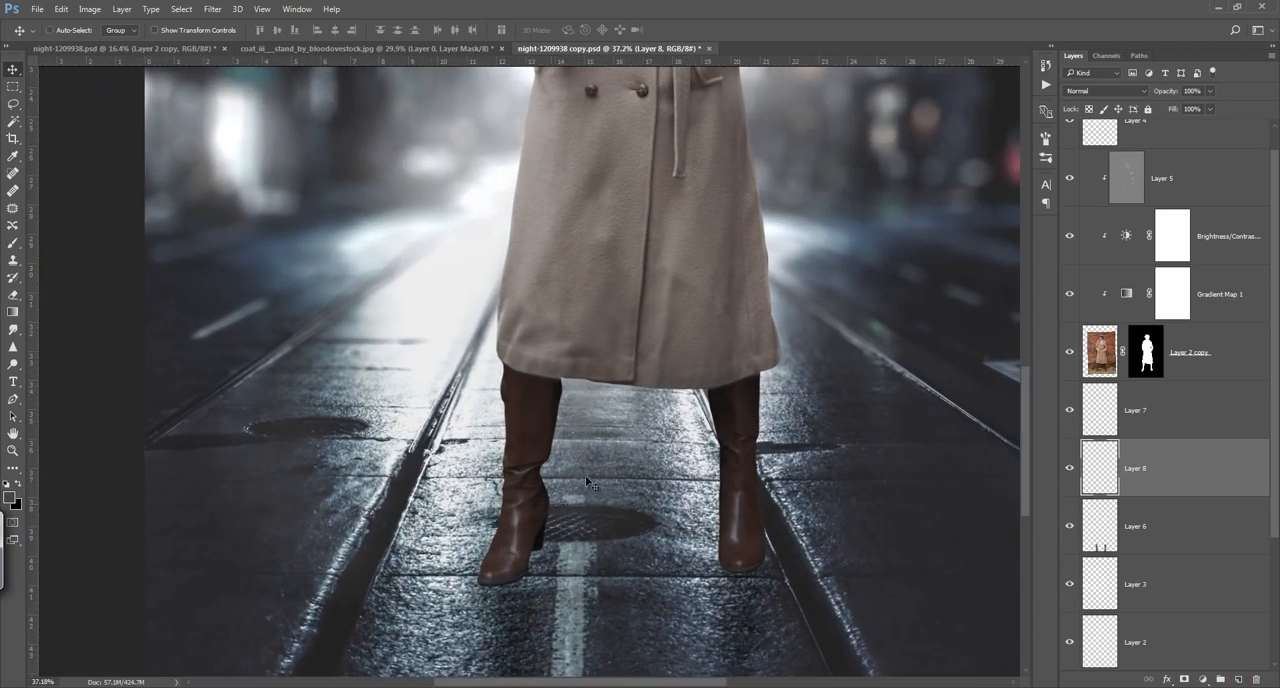
click(1106, 537)
key(e)
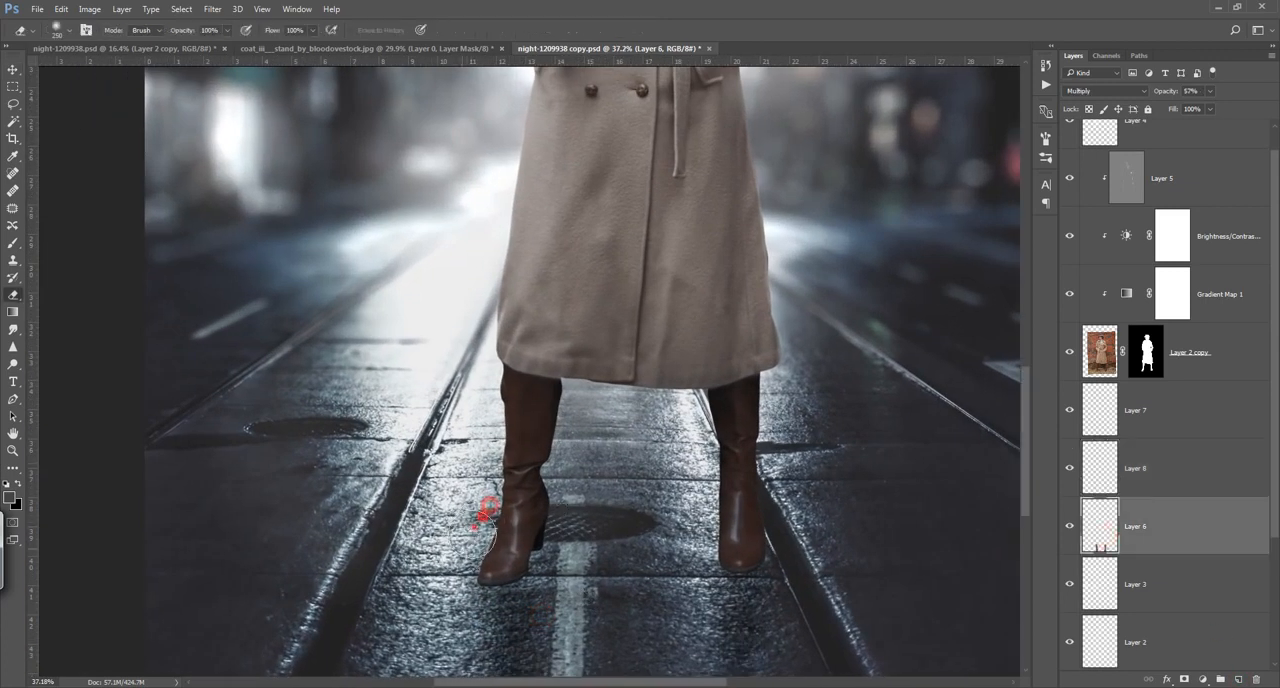
click(1238, 679)
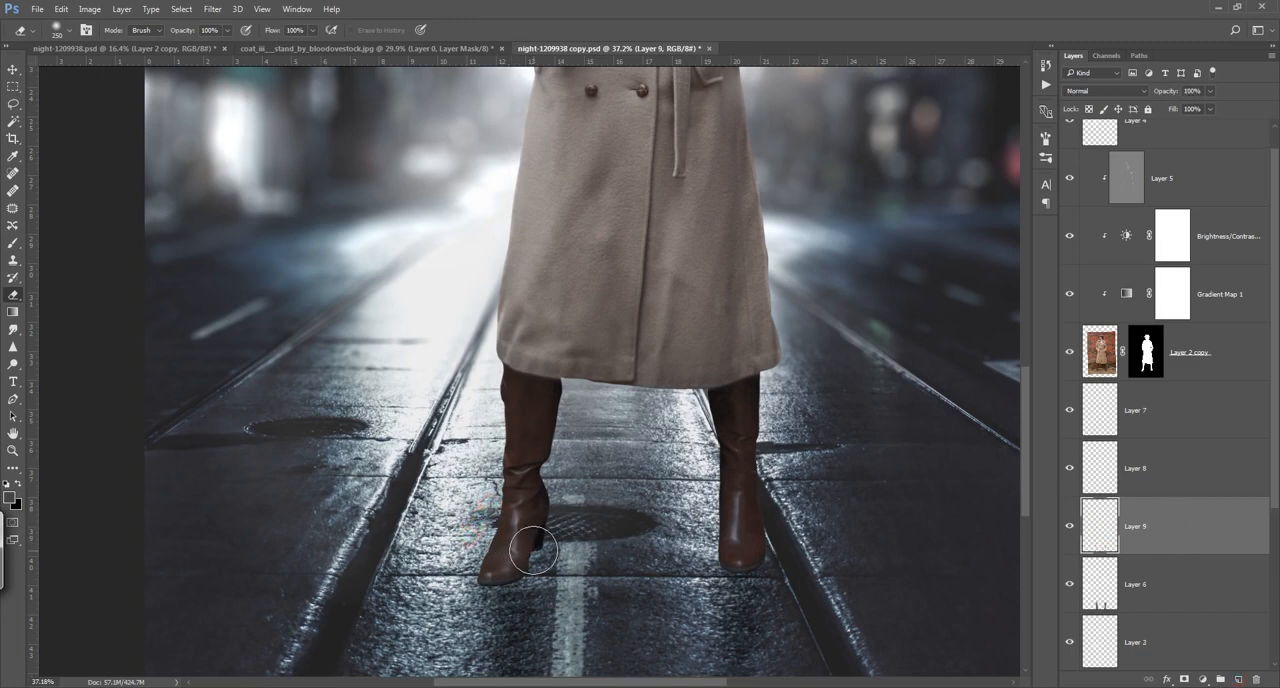
Step: Paint dark grey contact shadows beneath both boots on the new layer with a small soft brush at 27% opacity
key(bracketleft)
key(bracketleft)
key(bracketleft)
key(bracketleft)
key(bracketleft)
key(bracketleft)
key(bracketleft)
key(bracketleft)
key(bracketleft)
key(bracketleft)
key(bracketleft)
key(bracketleft)
drag(534, 548, 516, 561)
key(b)
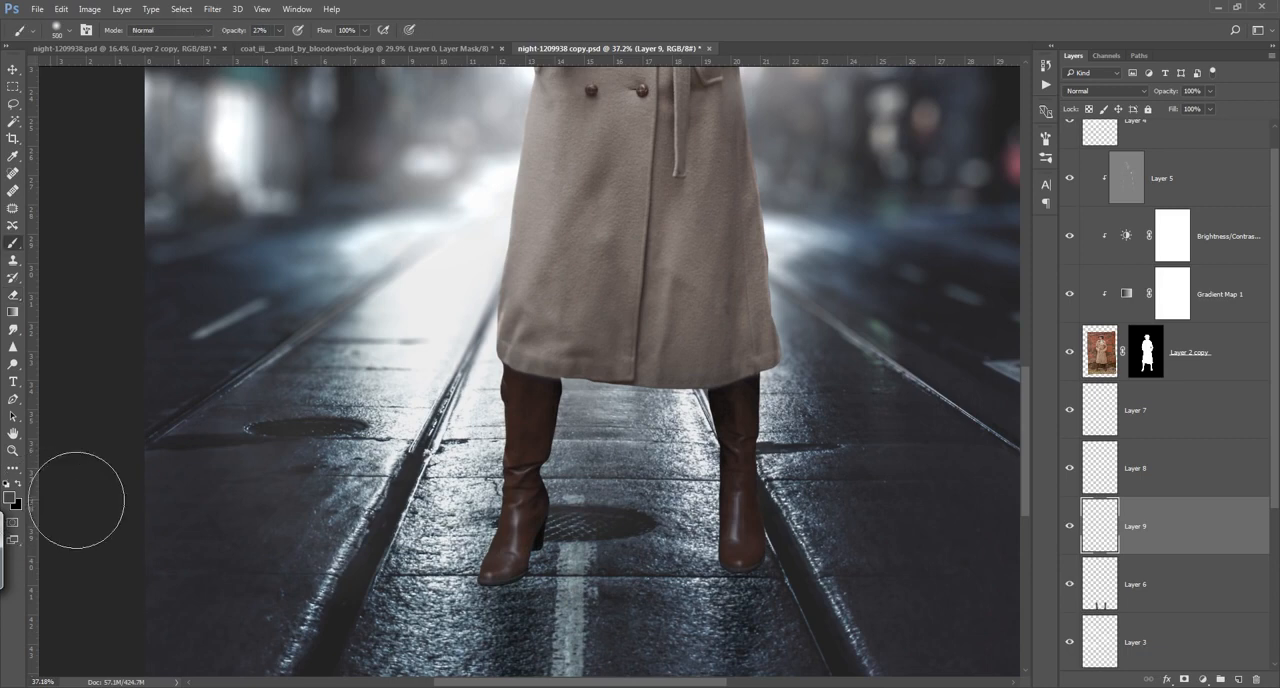
key(bracketleft)
key(bracketleft)
key(bracketleft)
key(bracketleft)
key(bracketleft)
key(bracketleft)
key(bracketleft)
key(bracketleft)
key(bracketleft)
key(bracketleft)
key(bracketleft)
key(bracketleft)
key(bracketleft)
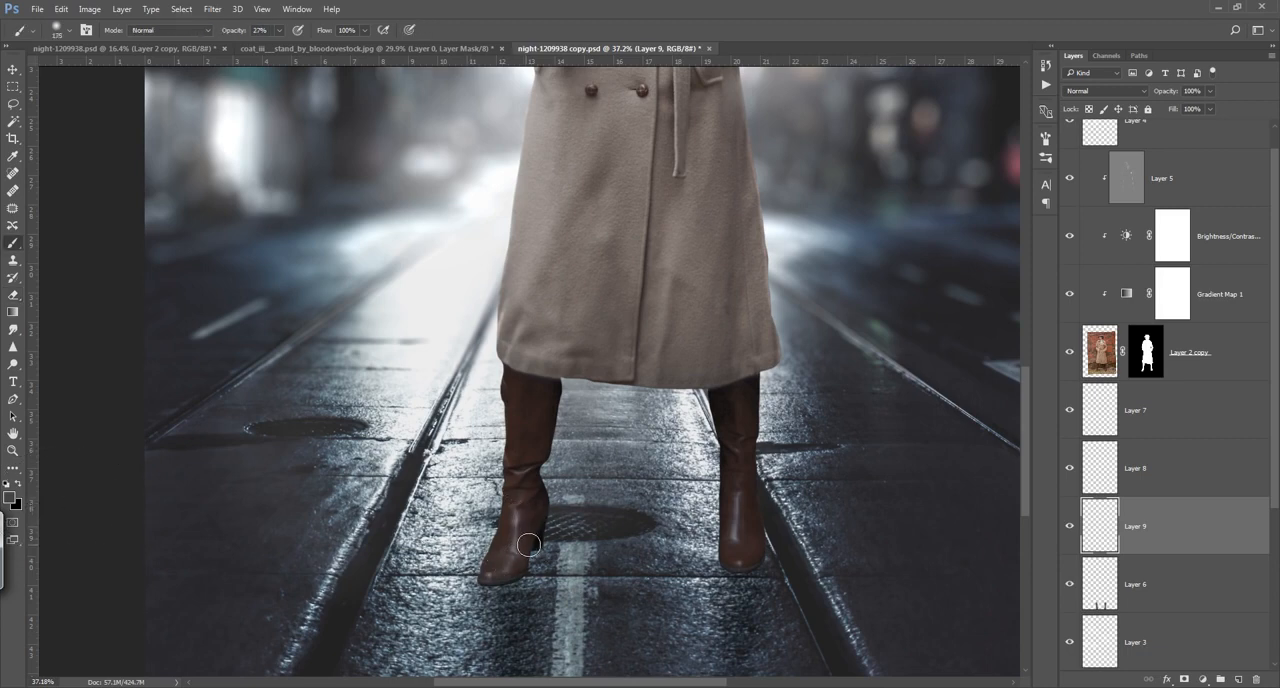
drag(534, 548, 522, 559)
drag(484, 580, 513, 577)
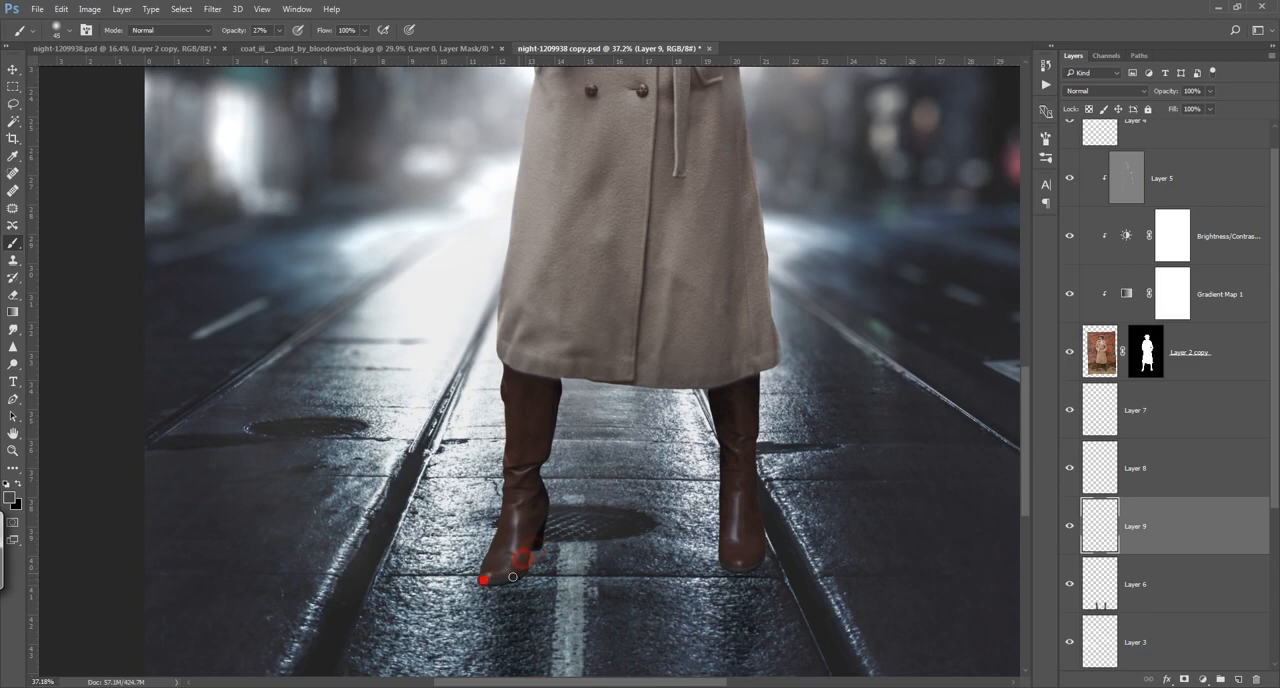
click(728, 563)
drag(742, 560, 730, 563)
Step: Set the blending mode of the boots' contact shadow layer to Multiply
click(1106, 90)
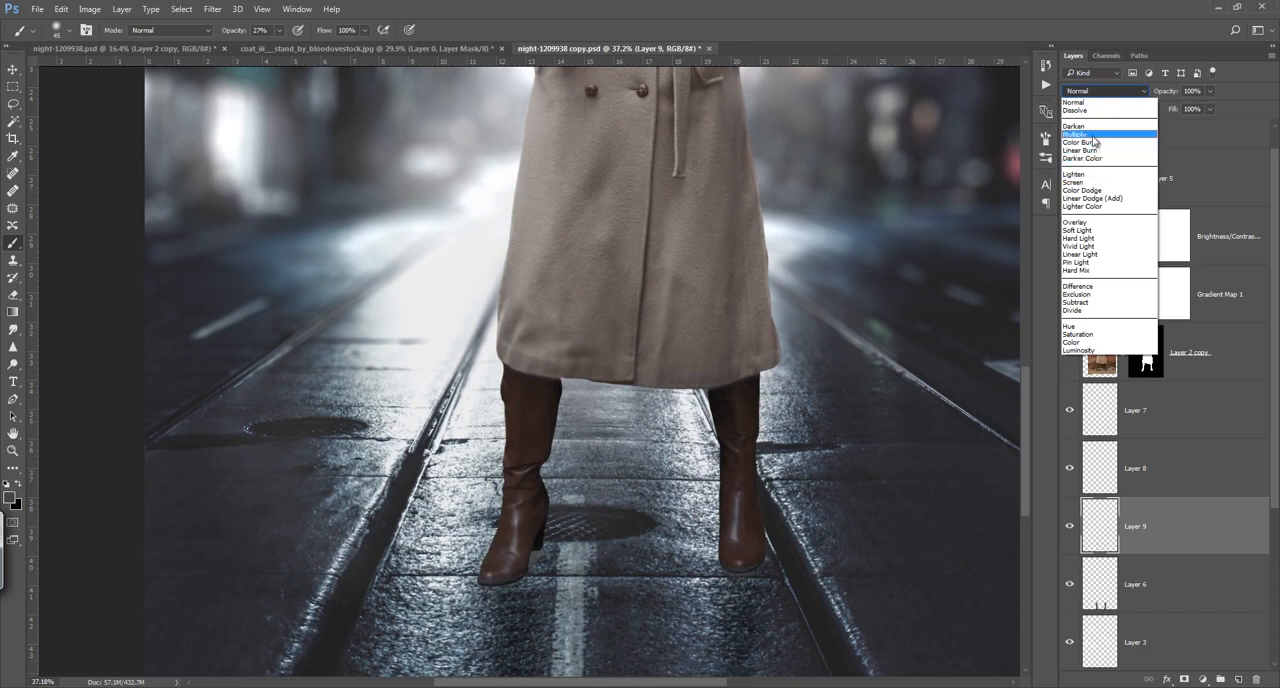
click(1094, 134)
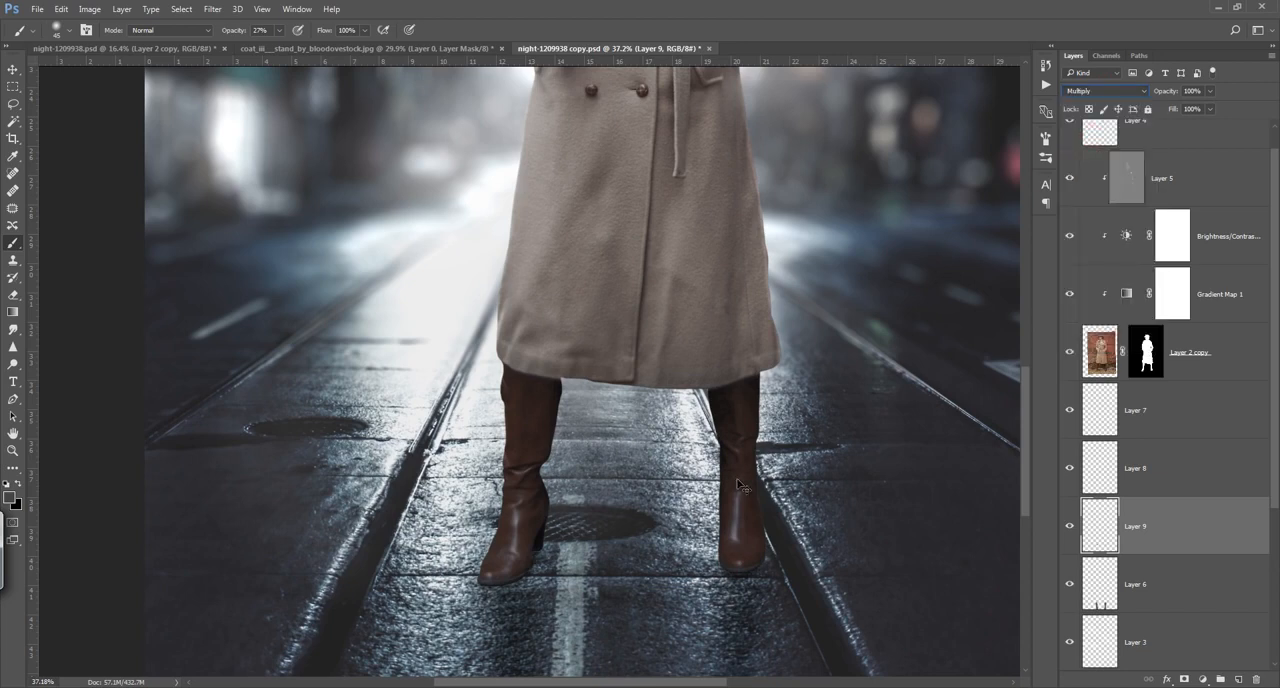
key(ctrl+0)
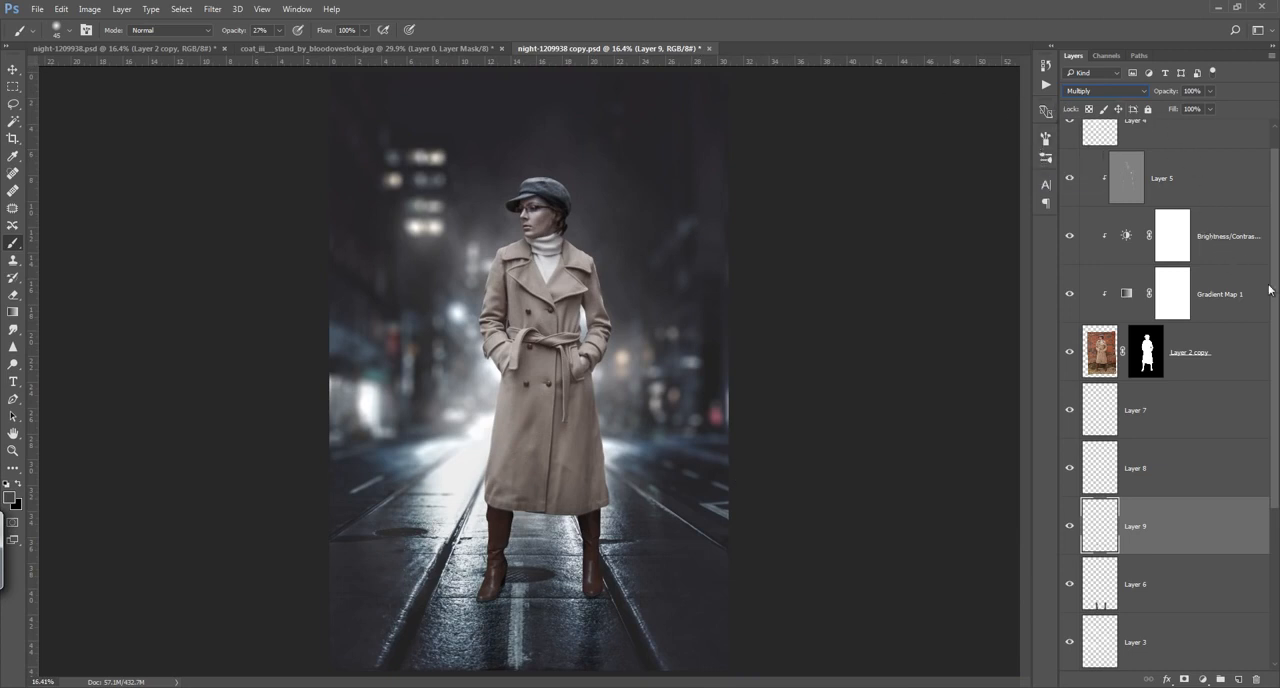
Step: Add a new layer above the woman's Overlay dodge layer and clip it to the layers below
scroll(1270, 280, up, 1)
click(1236, 226)
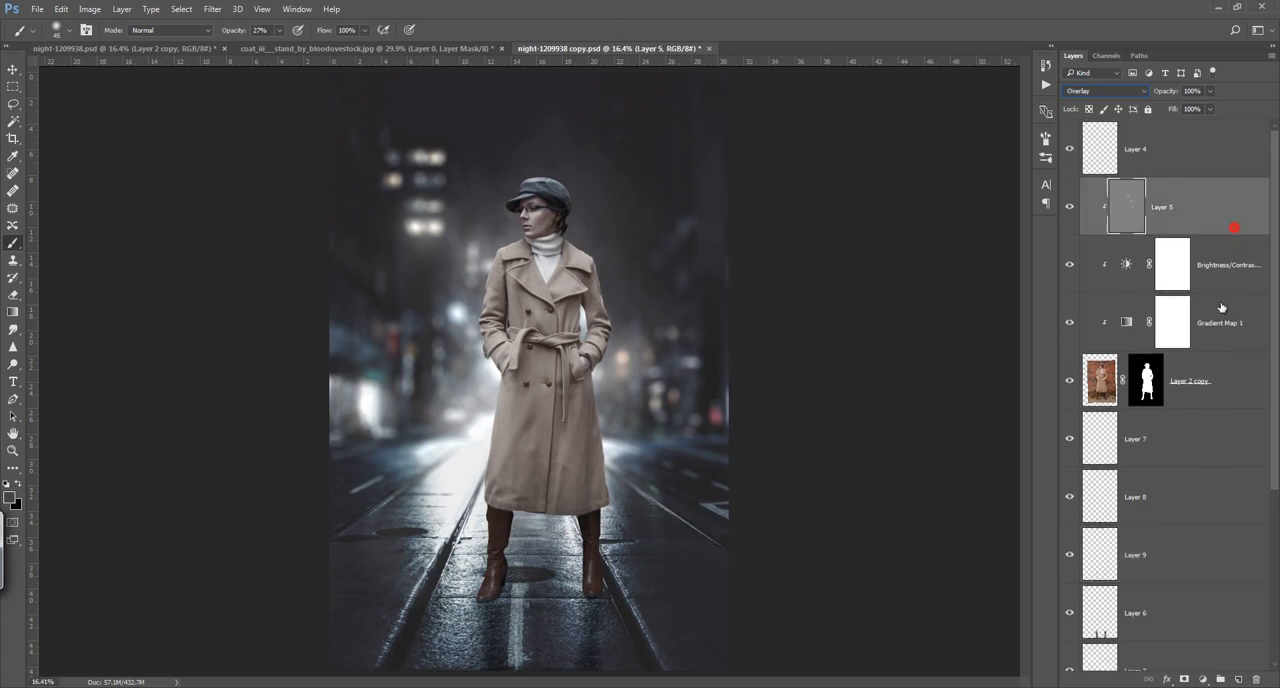
click(1238, 679)
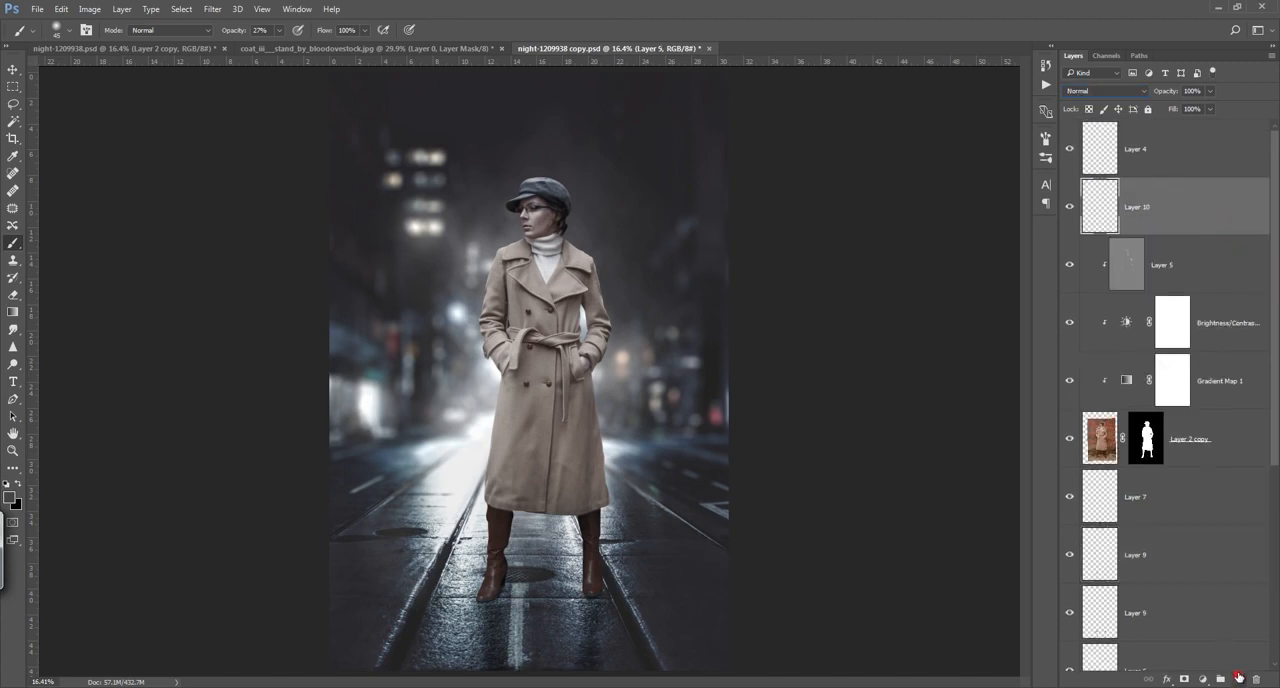
alt+click(1218, 231)
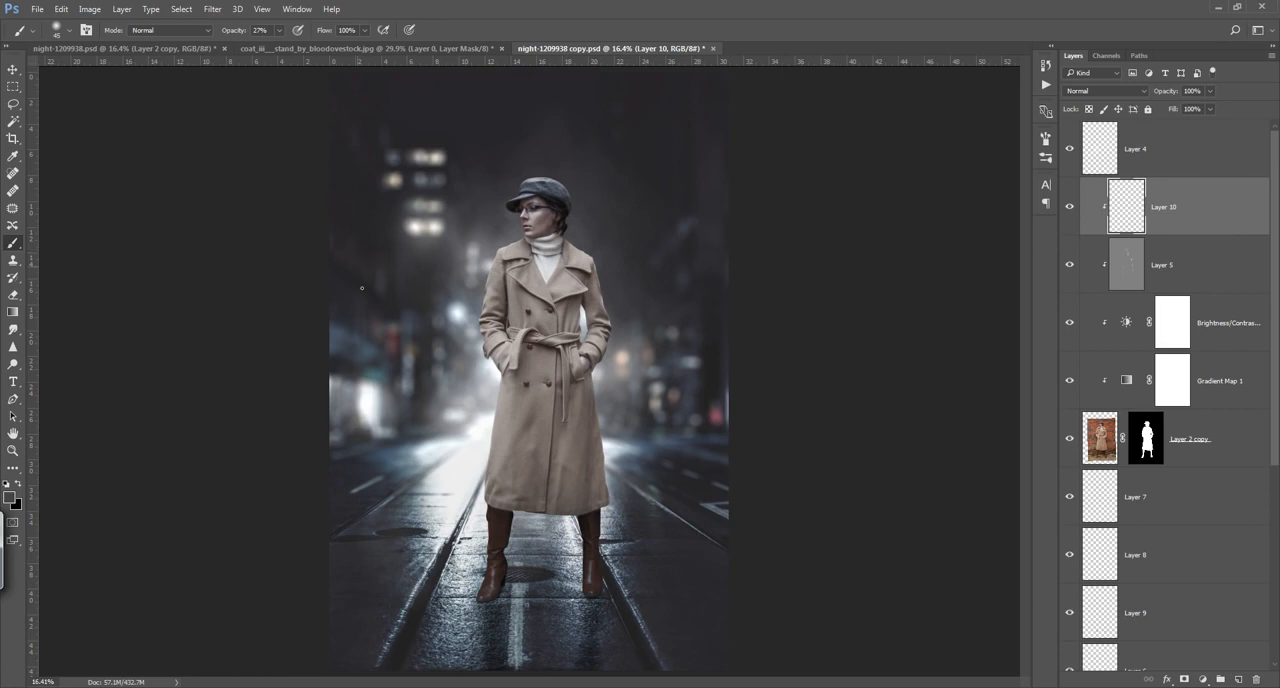
Step: Paint light grey rim light along the coat's skirt edges, shoulders and inner right sleeve with a soft brush at 27% opacity
click(13, 502)
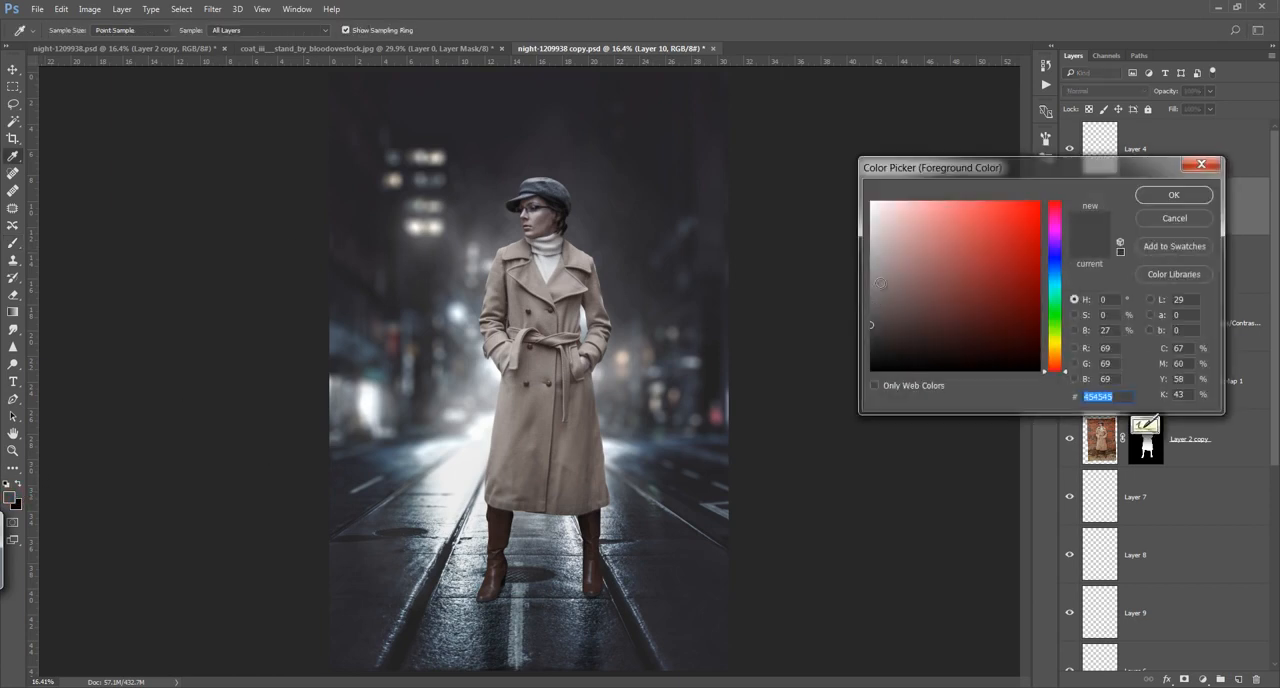
click(871, 224)
click(1160, 196)
key(b)
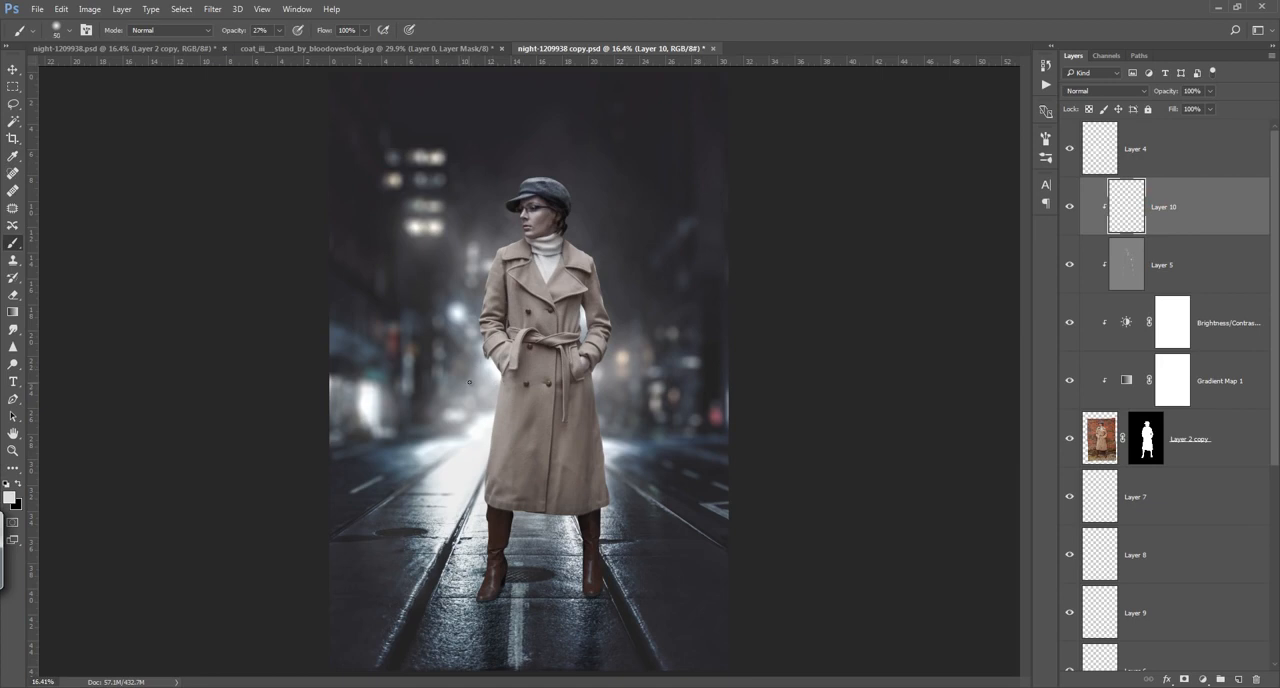
drag(502, 380, 486, 451)
drag(494, 406, 469, 525)
drag(482, 468, 483, 556)
click(594, 381)
mouse_move(599, 394)
mouse_down()
mouse_move(605, 456)
mouse_move(600, 403)
mouse_move(608, 503)
mouse_up()
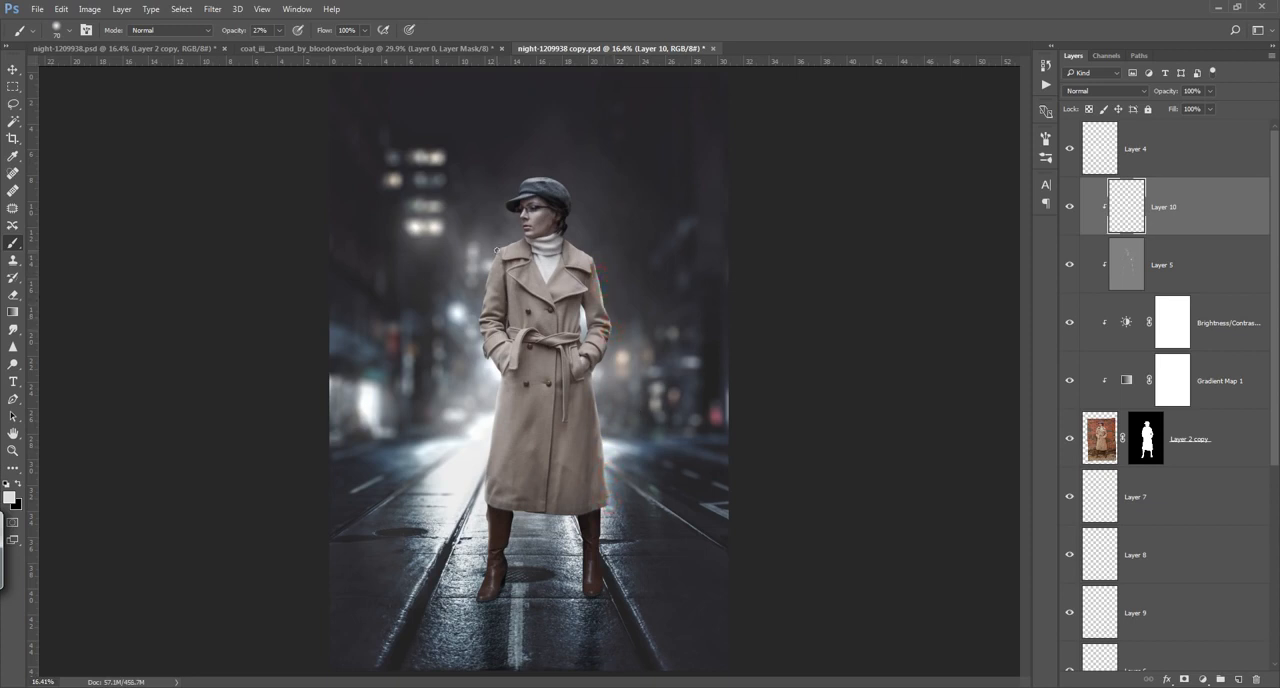
mouse_move(494, 251)
mouse_down()
mouse_move(474, 313)
mouse_move(525, 320)
mouse_move(560, 317)
mouse_move(648, 244)
mouse_up()
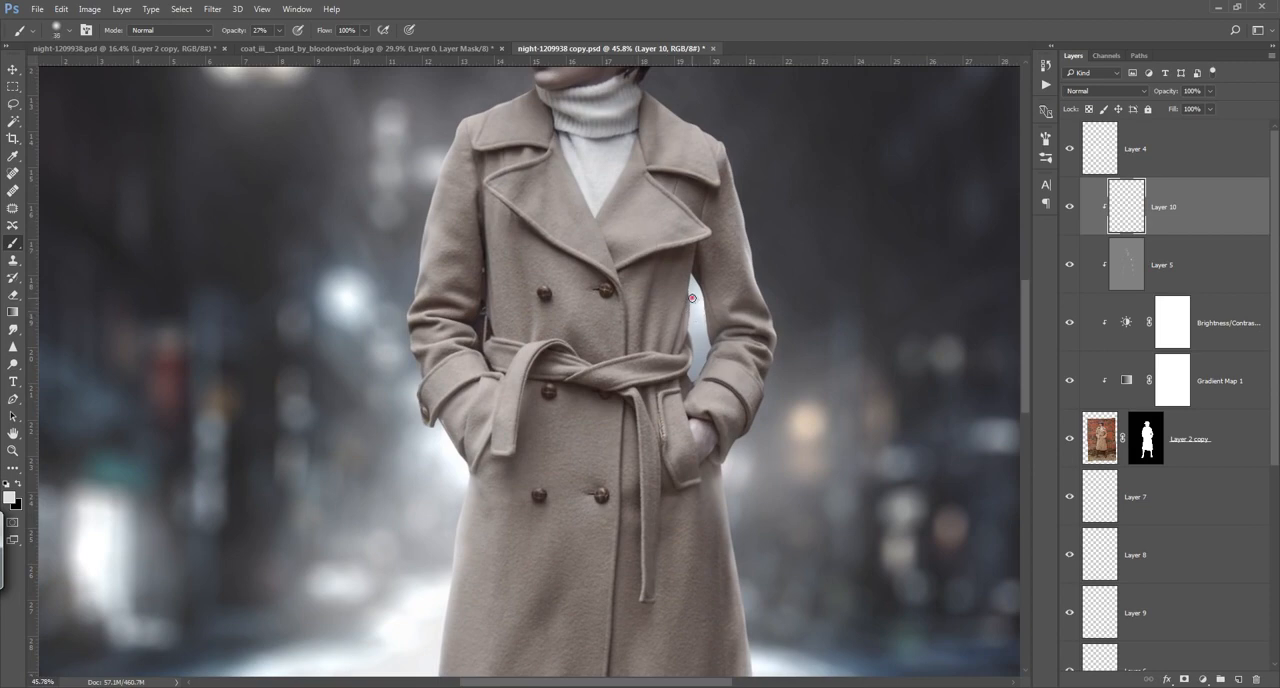
mouse_move(691, 298)
mouse_down()
mouse_move(692, 362)
mouse_move(701, 283)
mouse_move(709, 350)
mouse_move(696, 283)
mouse_move(699, 375)
mouse_move(708, 357)
mouse_move(689, 393)
mouse_move(697, 329)
mouse_up()
Step: With the woman's layer mask targeted, trace a closed pen path around the leftover background between the left sleeve and the coat's waist
click(1130, 448)
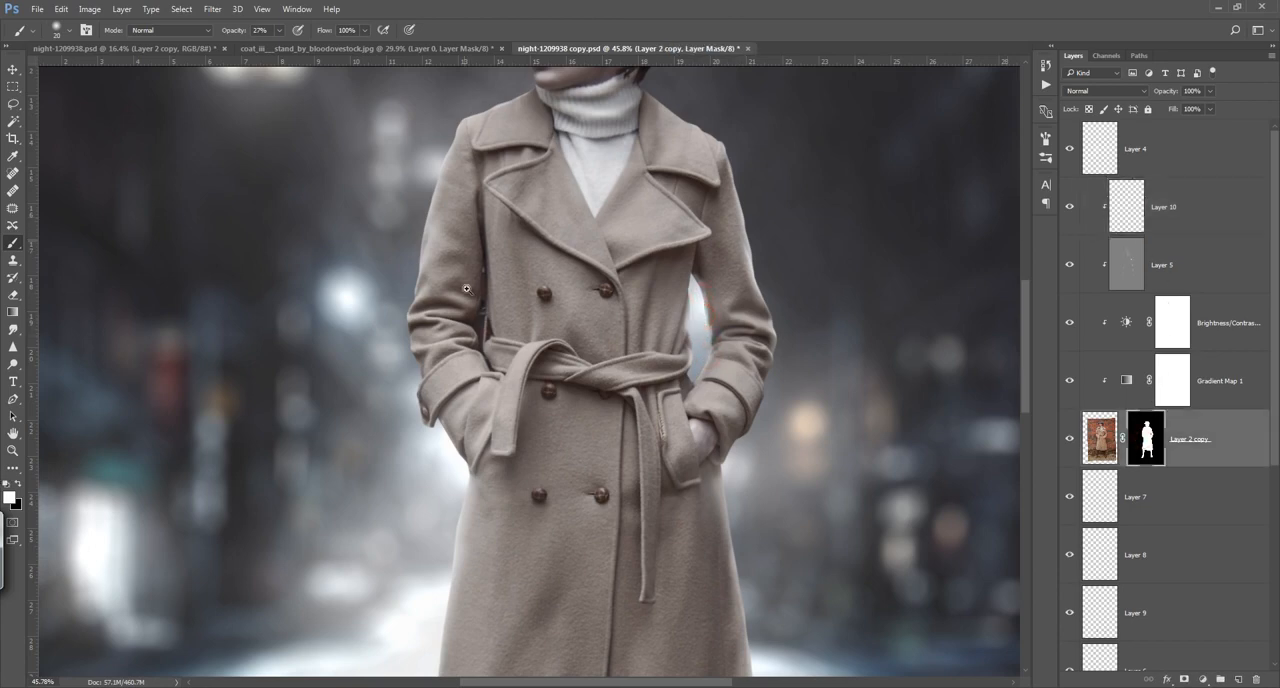
scroll(470, 322, up, 3)
scroll(505, 313, up, 1)
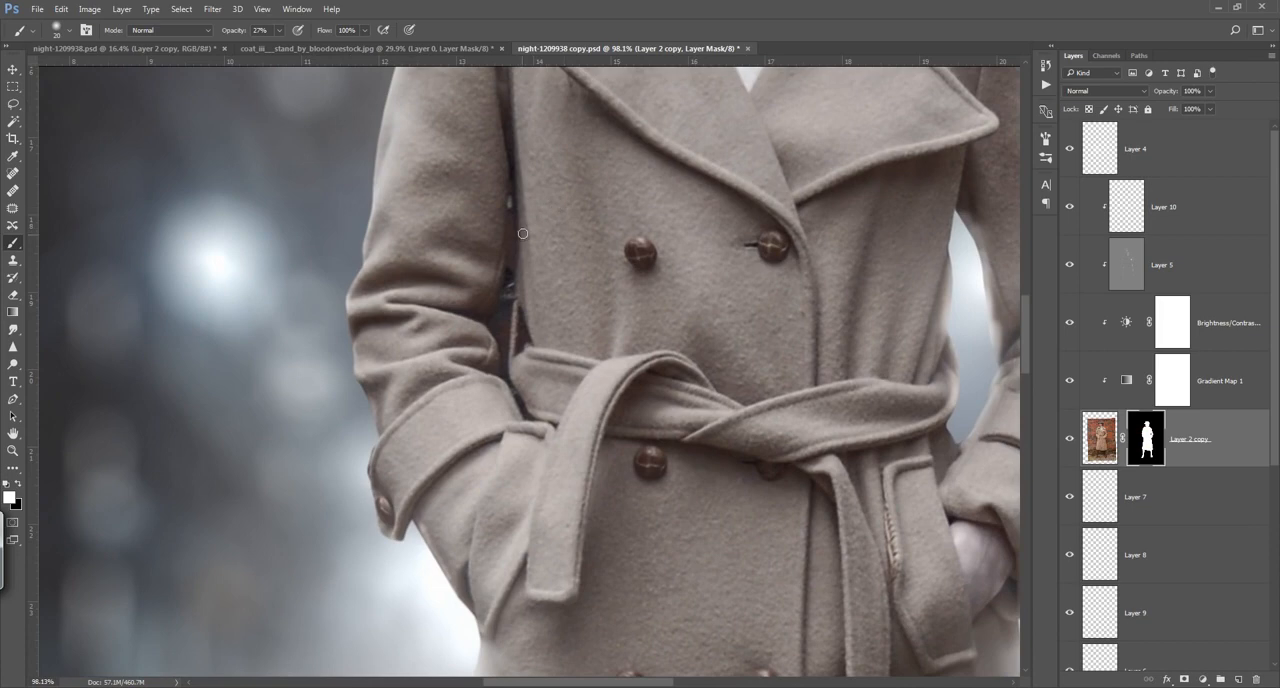
key(p)
click(485, 317)
click(499, 292)
click(506, 276)
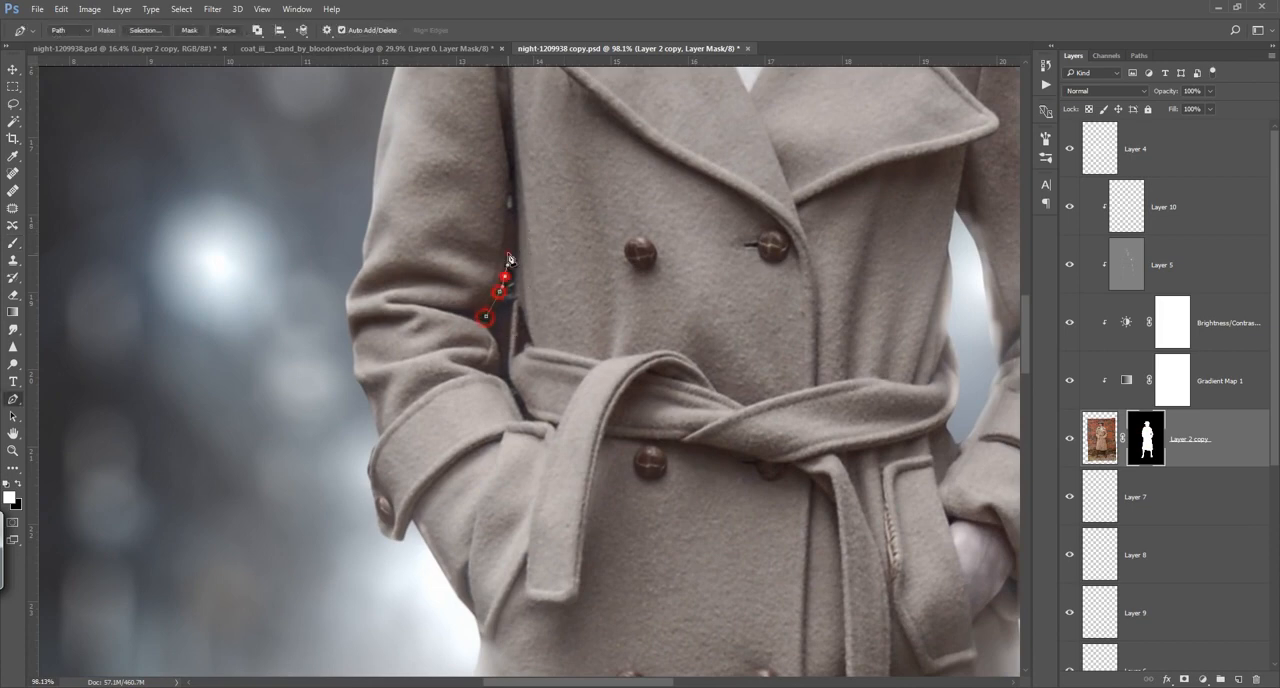
click(510, 253)
click(512, 226)
click(511, 205)
click(511, 184)
click(518, 277)
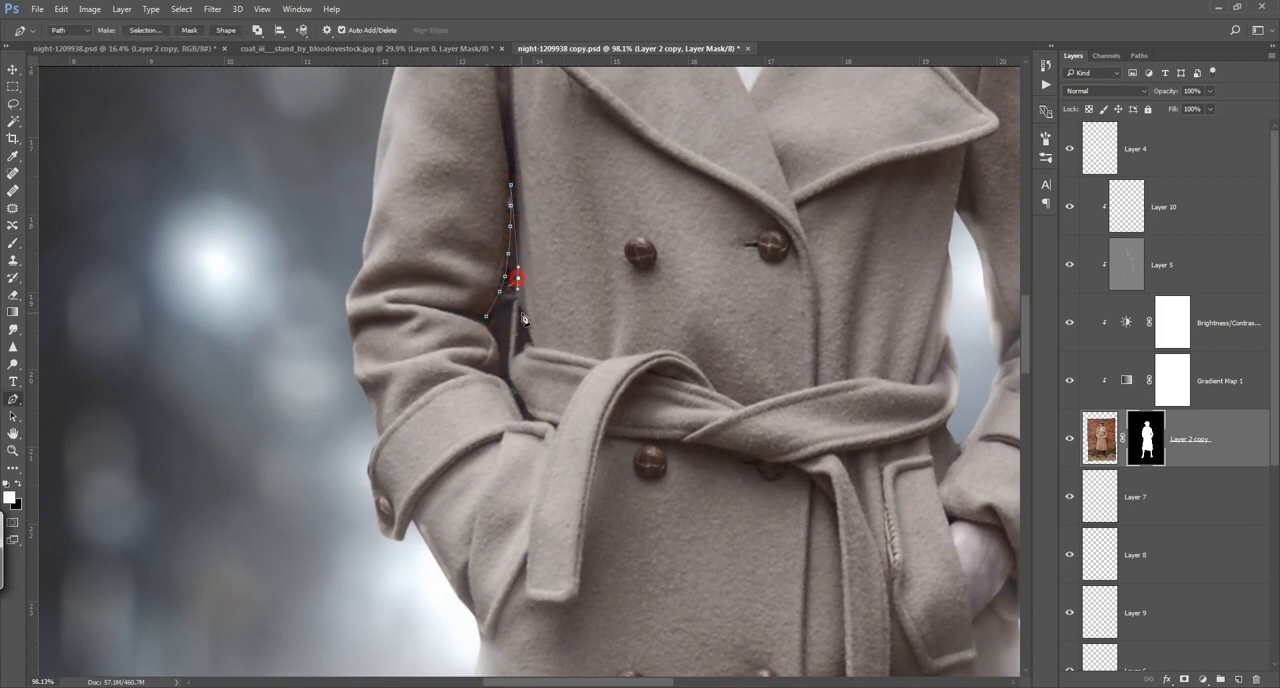
click(522, 313)
click(531, 337)
click(519, 356)
click(513, 380)
click(525, 407)
click(533, 416)
click(527, 422)
click(518, 411)
click(513, 397)
click(507, 385)
click(502, 379)
click(497, 371)
click(498, 359)
click(498, 348)
click(490, 337)
click(487, 330)
click(486, 316)
Step: Convert the path to a selection with a 0.5 px feather, fill it with black on the mask, and deselect
right_click(508, 310)
click(591, 377)
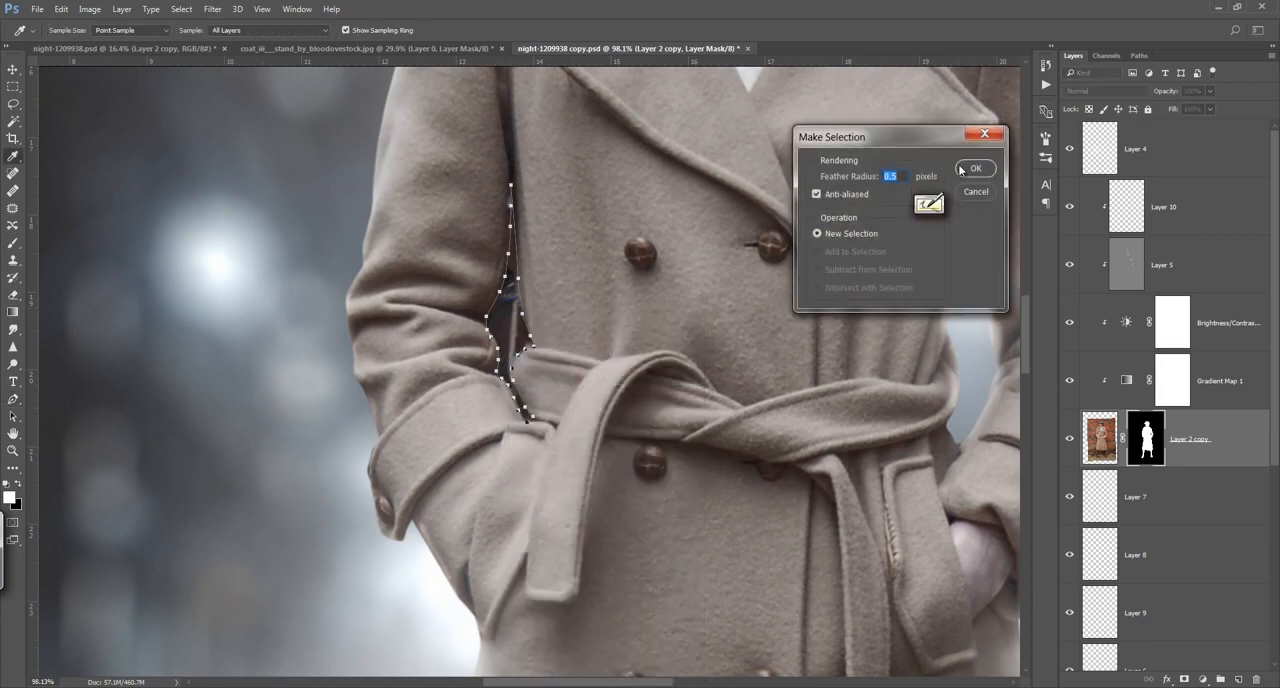
click(968, 169)
key(alt+BackSpace)
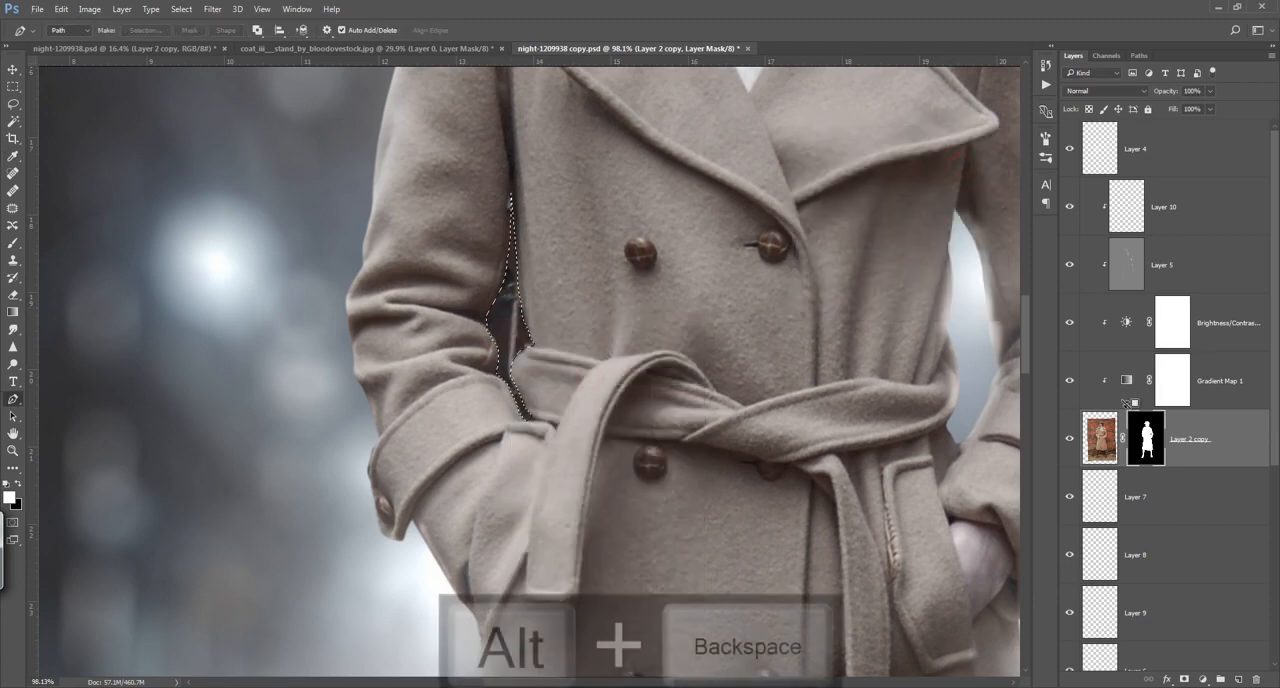
key(ctrl+BackSpace)
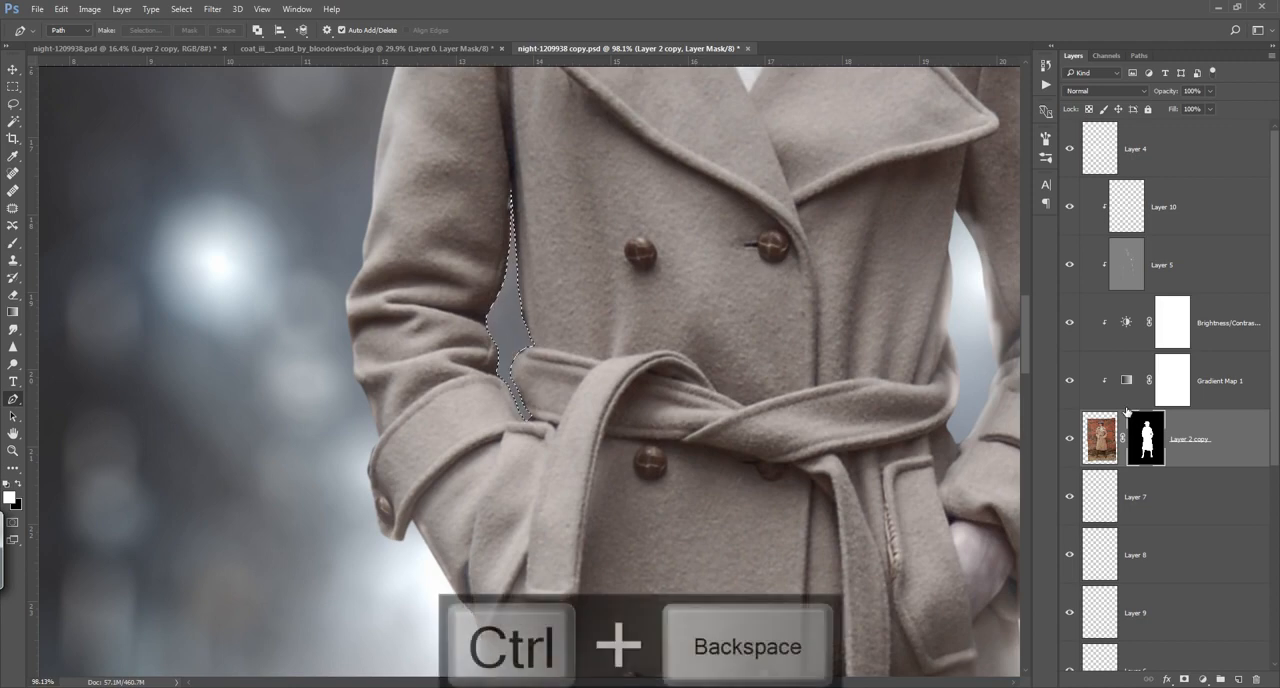
key(ctrl+d)
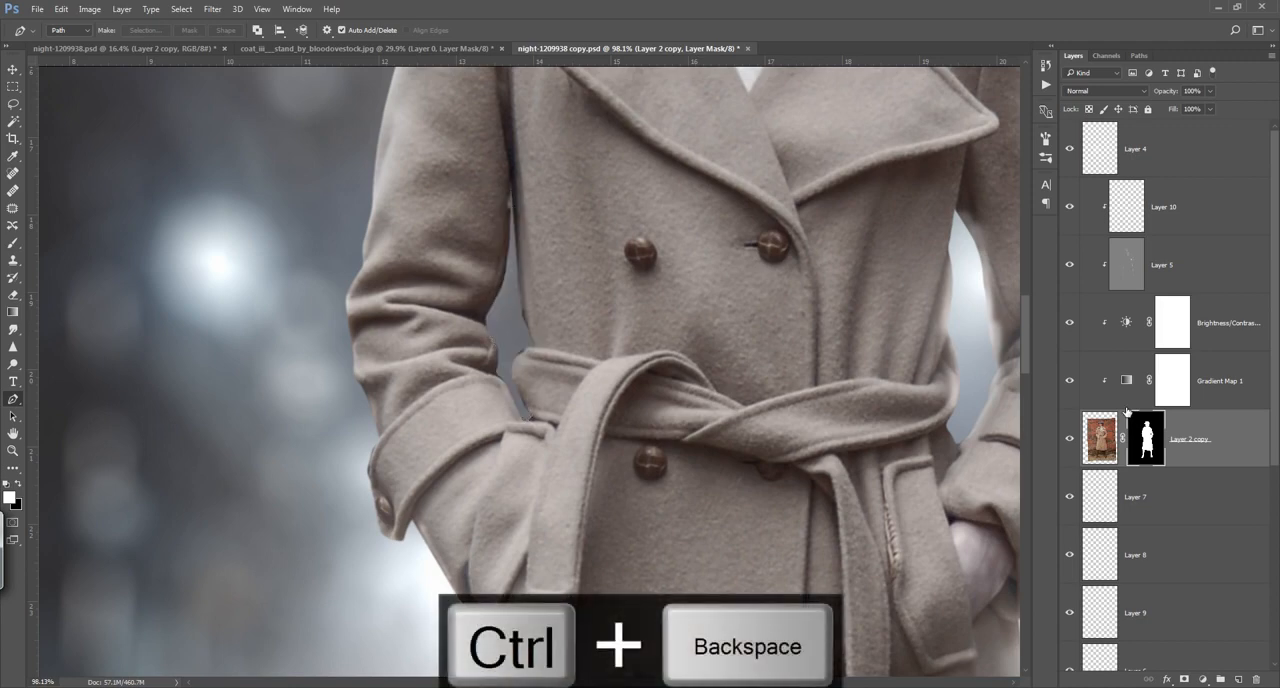
key(ctrl+0)
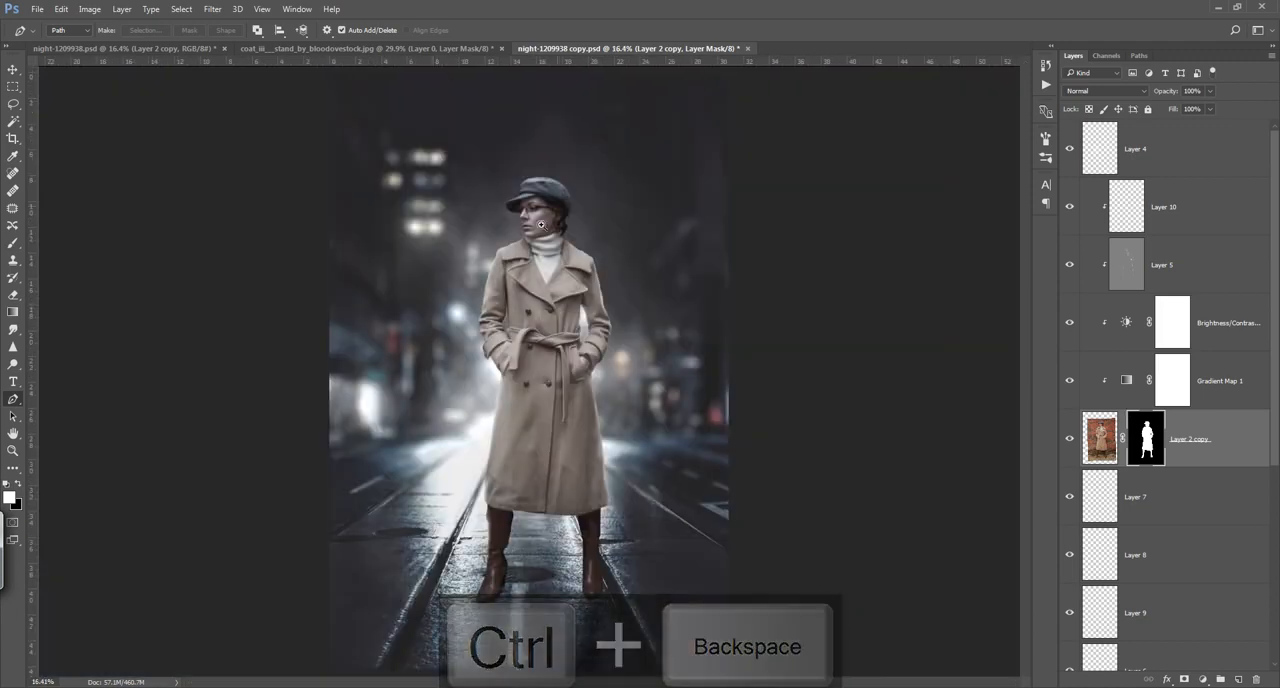
Step: Paint fine light grey rim light on the rim light layer around the opened gap between the left sleeve and the waist
drag(480, 312, 1035, 235)
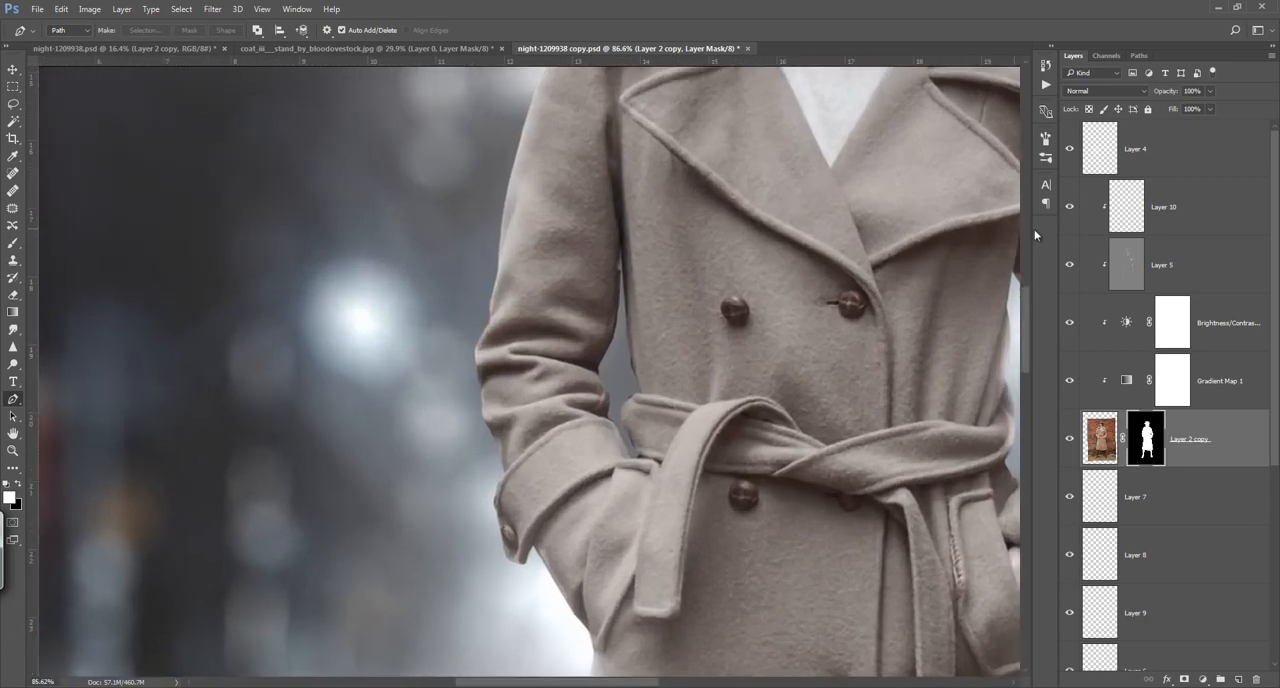
click(1069, 209)
click(1069, 209)
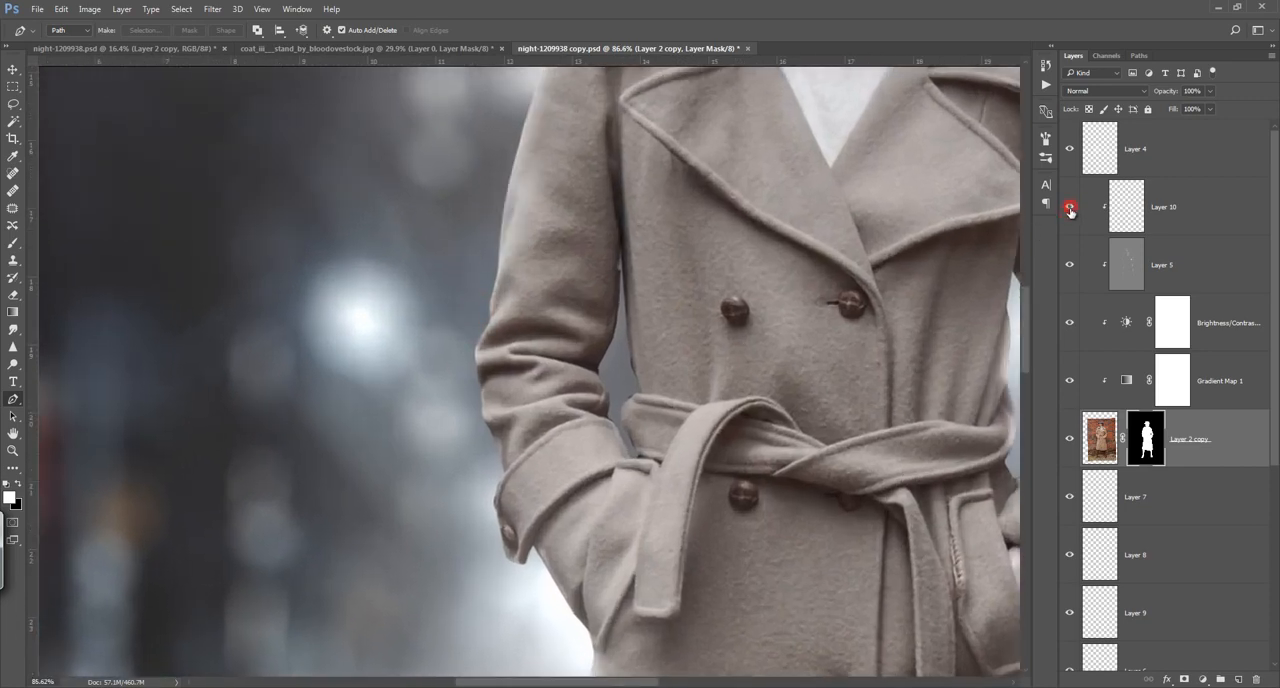
click(1120, 207)
key(b)
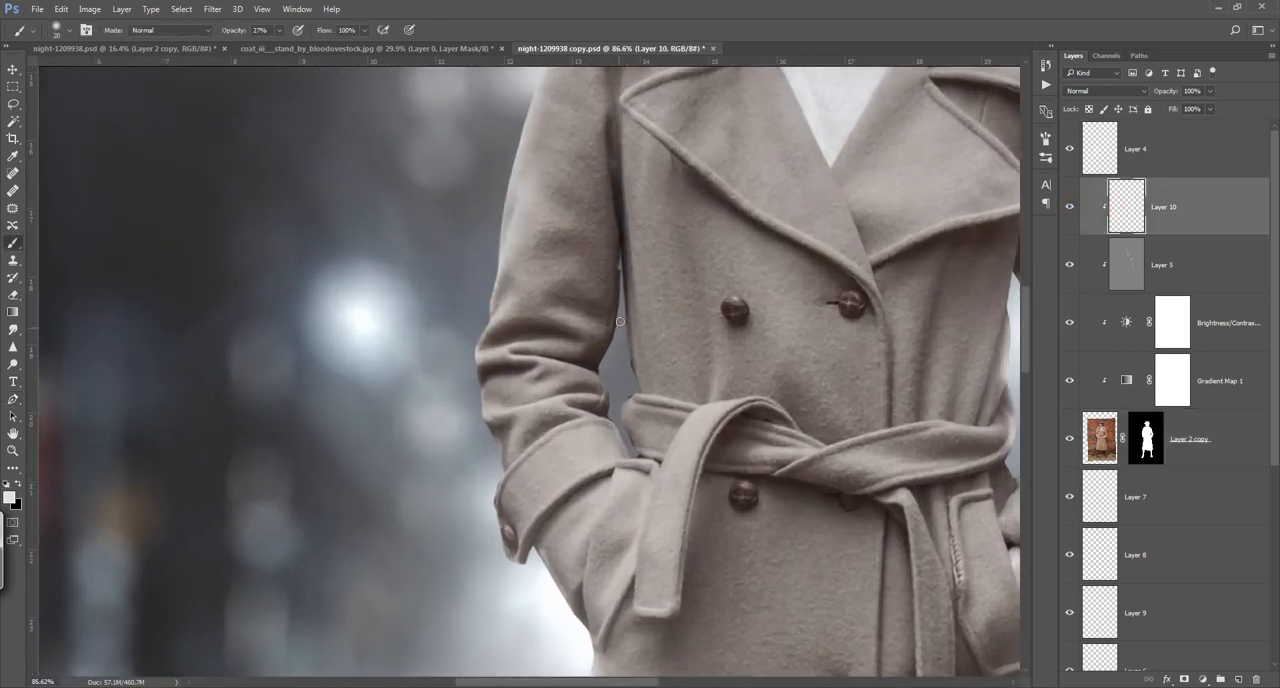
drag(620, 316, 606, 408)
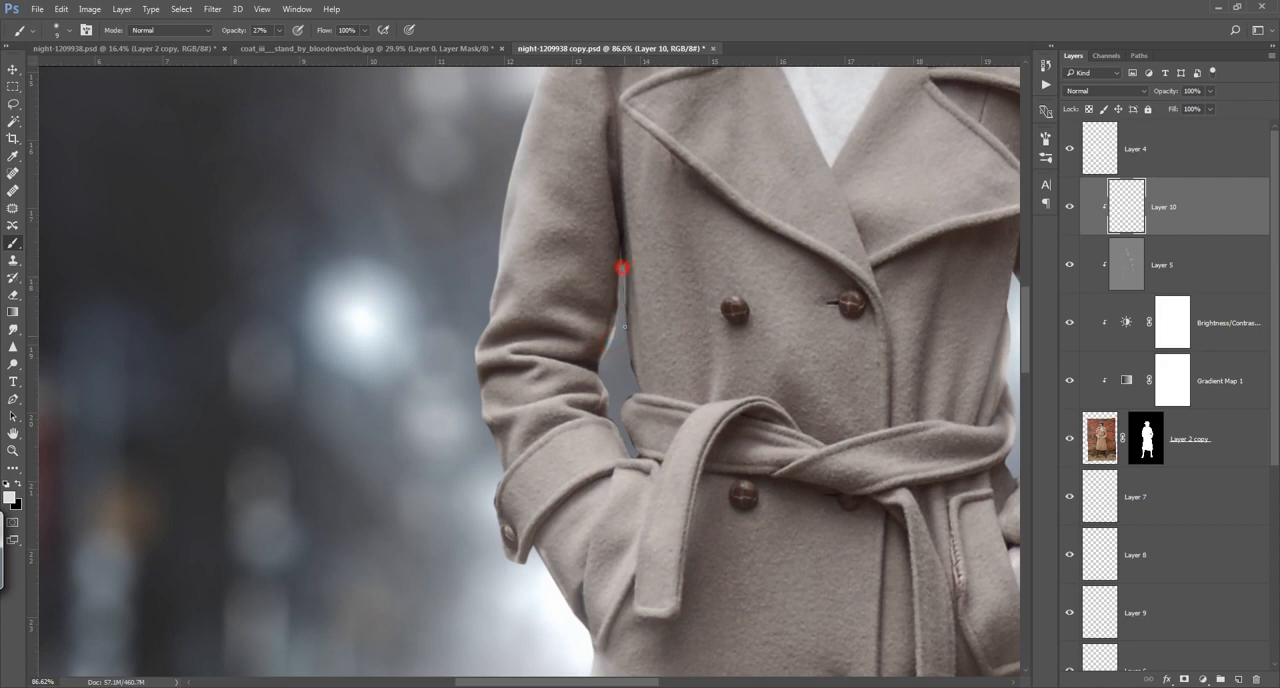
mouse_move(626, 302)
mouse_down()
mouse_move(636, 395)
mouse_move(619, 415)
mouse_move(636, 456)
mouse_move(618, 430)
mouse_move(633, 459)
mouse_move(609, 406)
mouse_up()
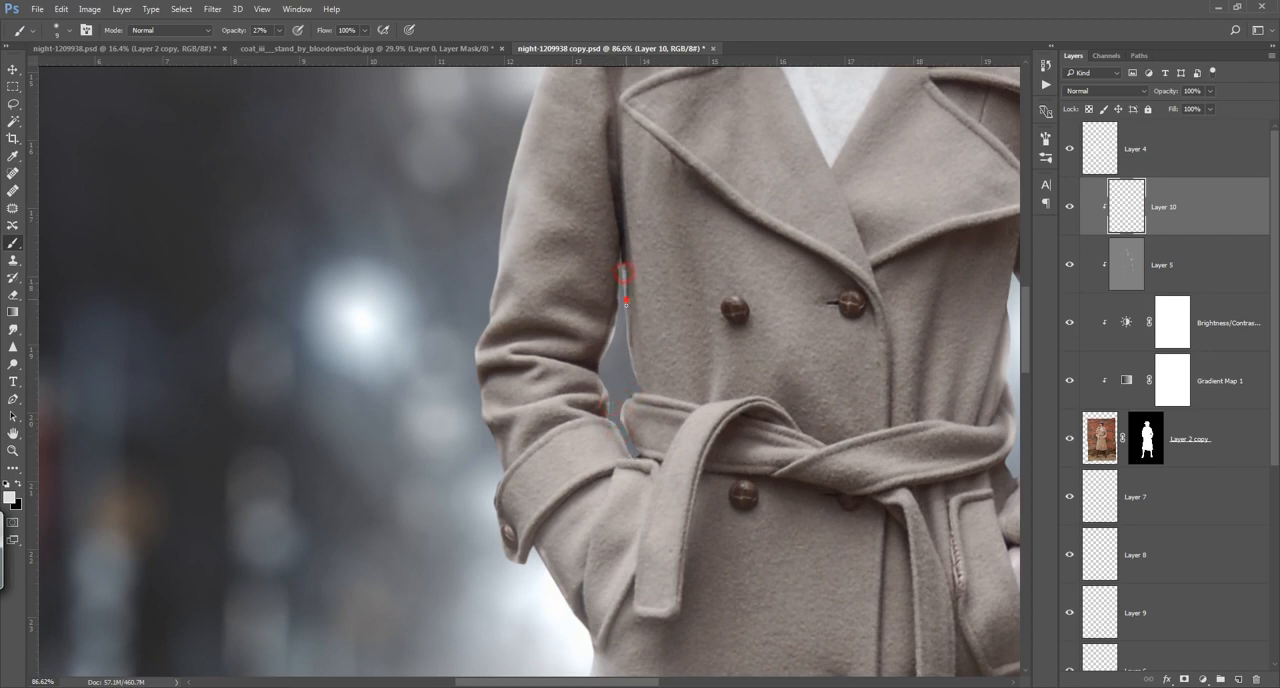
drag(624, 272, 626, 299)
drag(601, 381, 603, 388)
key(ctrl+0)
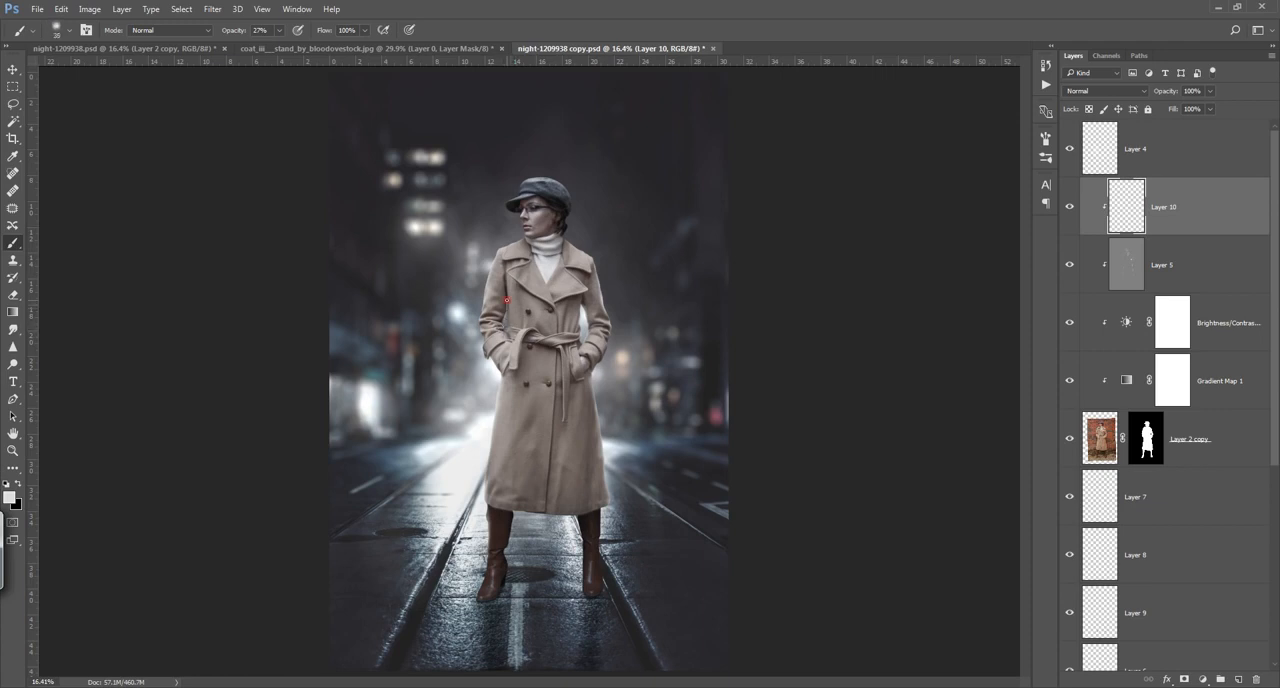
Step: Lower the brush opacity to 19% and paint soft rim light along the left sleeve, cuff and pocketed hand area
drag(238, 31, 235, 31)
key(ctrl+z)
scroll(481, 350, up, 5)
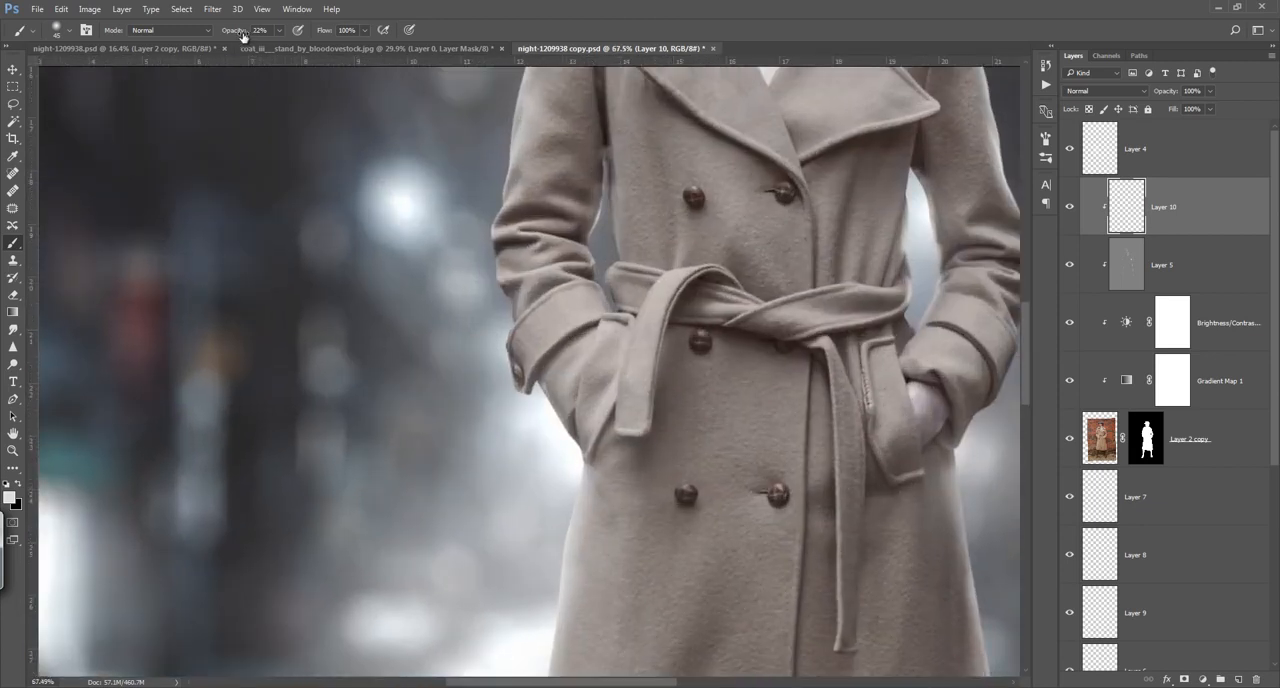
drag(243, 36, 240, 36)
key(bracketleft)
mouse_move(609, 167)
mouse_down()
mouse_move(613, 235)
mouse_move(588, 252)
mouse_move(594, 262)
mouse_up()
drag(496, 283, 501, 284)
mouse_move(514, 333)
mouse_down()
mouse_move(506, 371)
mouse_move(575, 444)
mouse_up()
drag(540, 379, 578, 452)
Step: Paint rim light along the right sleeve and cuff and over both shoulders of the coat at 19% opacity
mouse_move(952, 408)
mouse_down()
mouse_move(722, 405)
mouse_move(574, 374)
mouse_up()
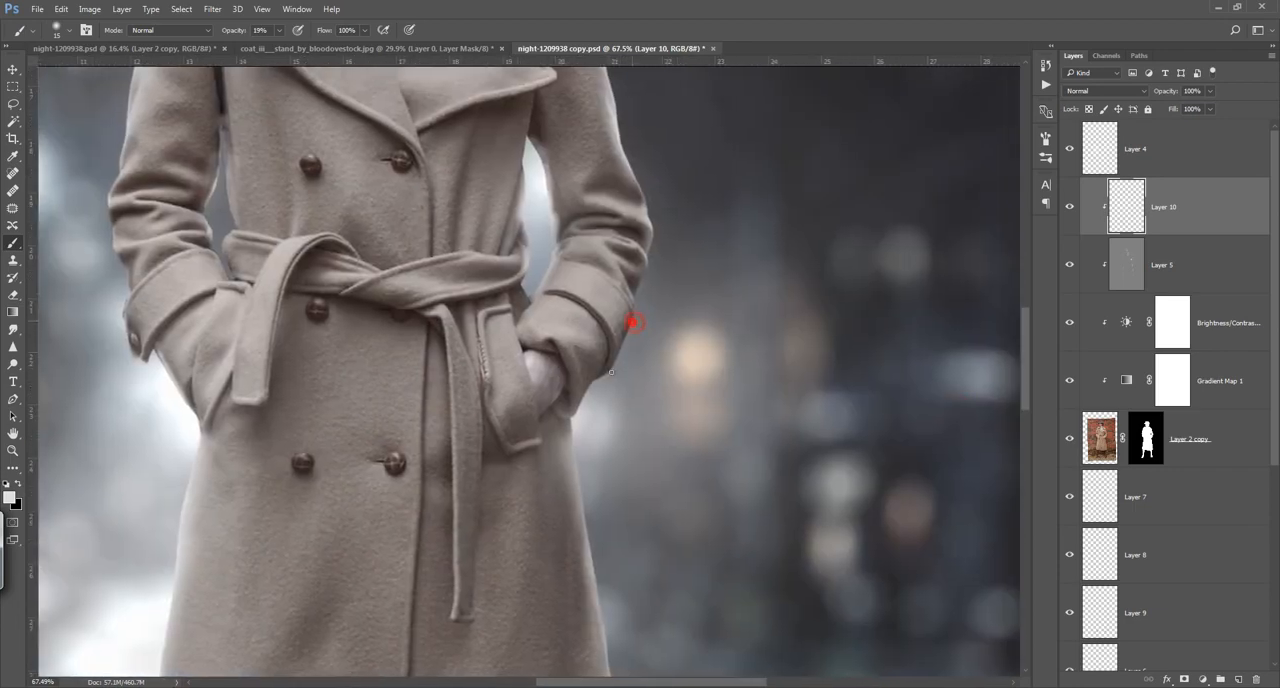
drag(632, 322, 572, 421)
drag(635, 215, 640, 262)
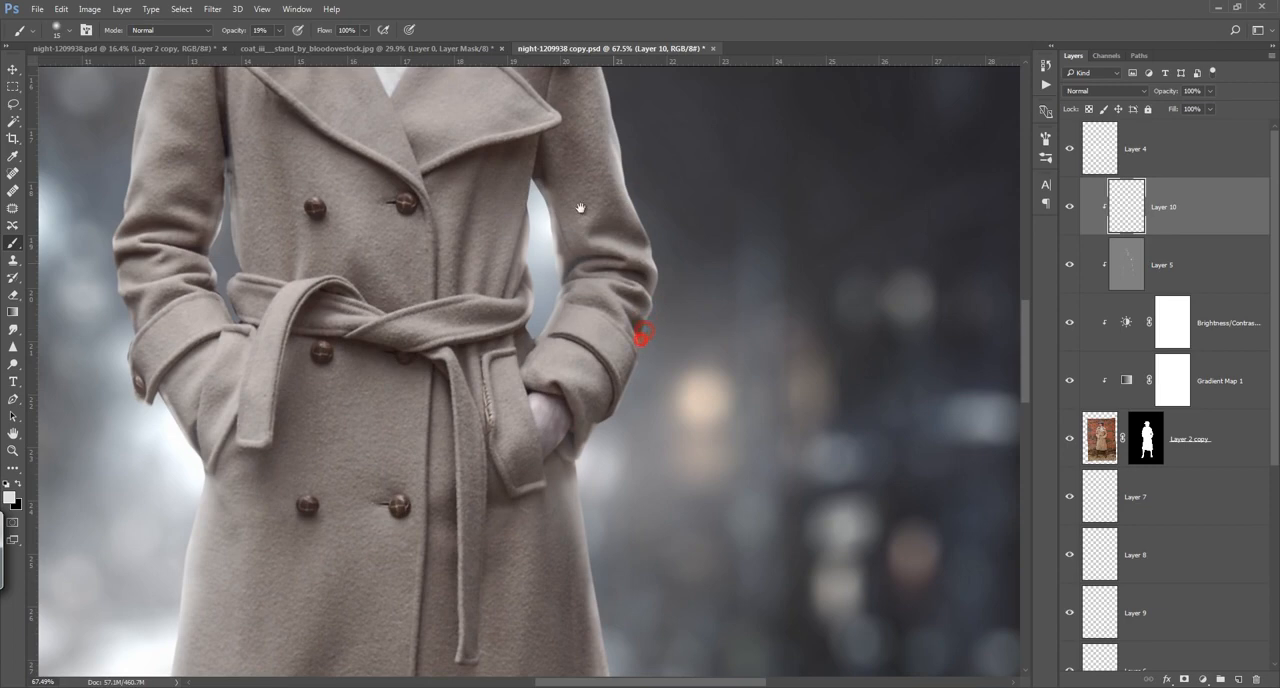
drag(571, 143, 577, 365)
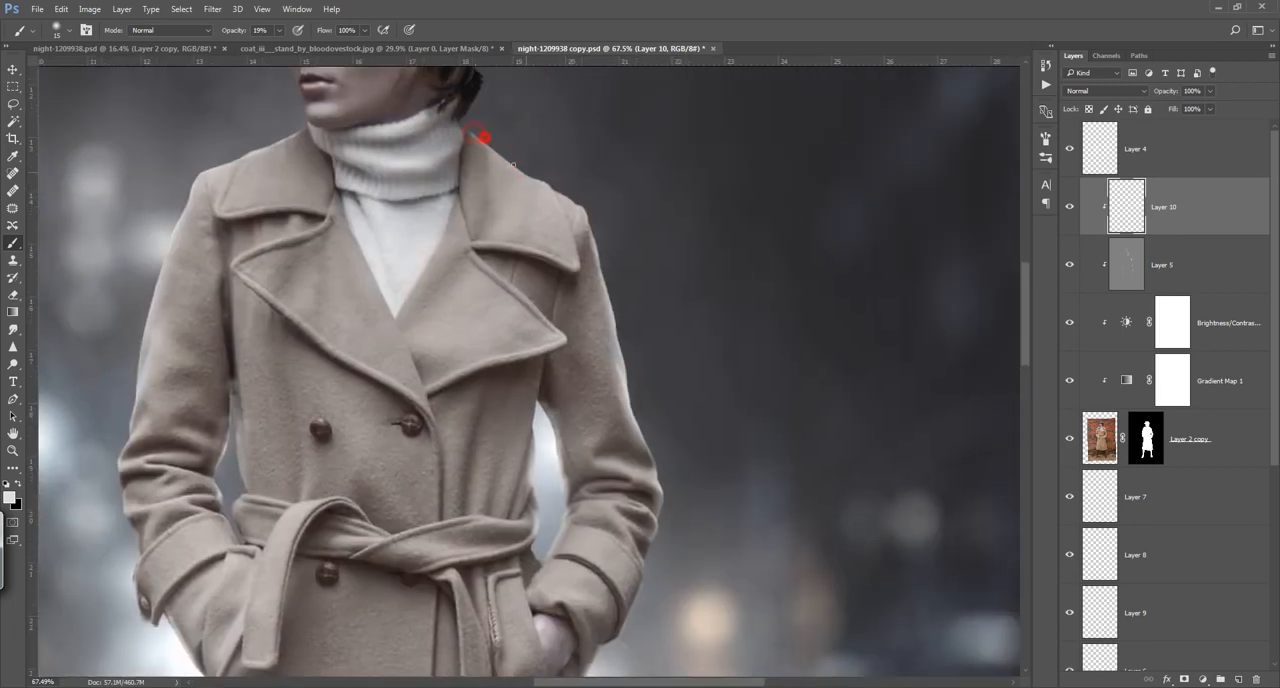
drag(552, 185, 583, 212)
drag(508, 176, 411, 212)
drag(390, 263, 376, 300)
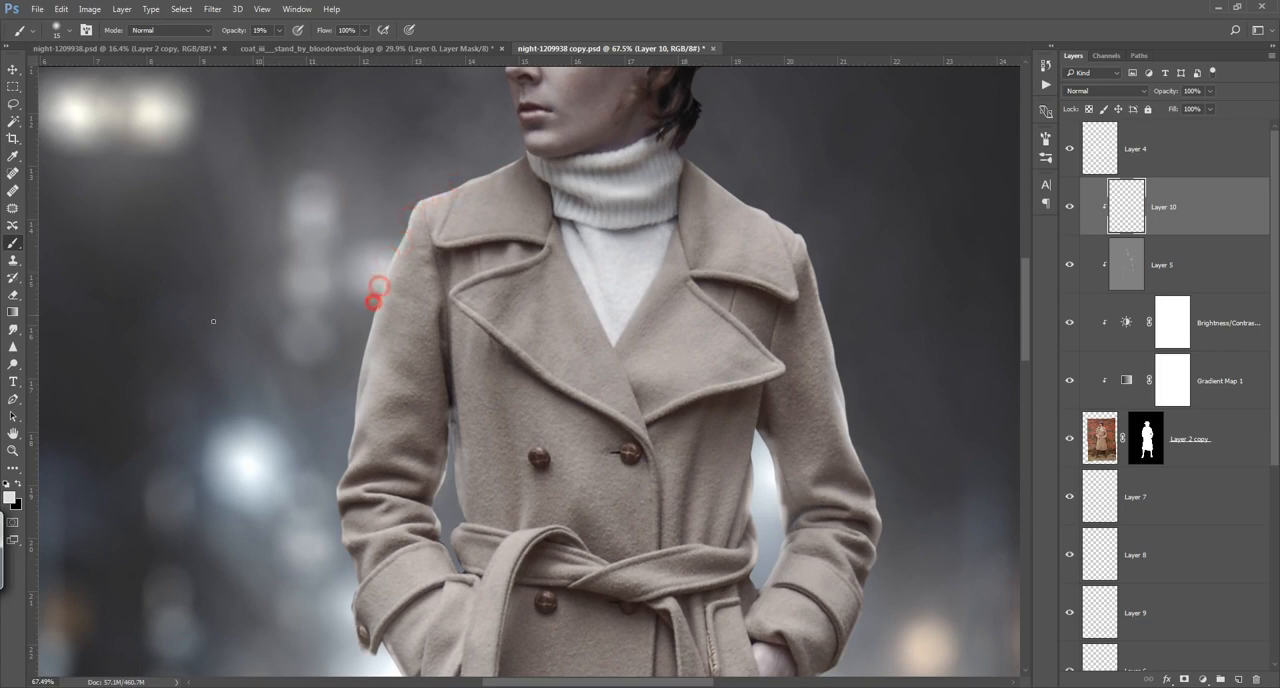
key(ctrl+0)
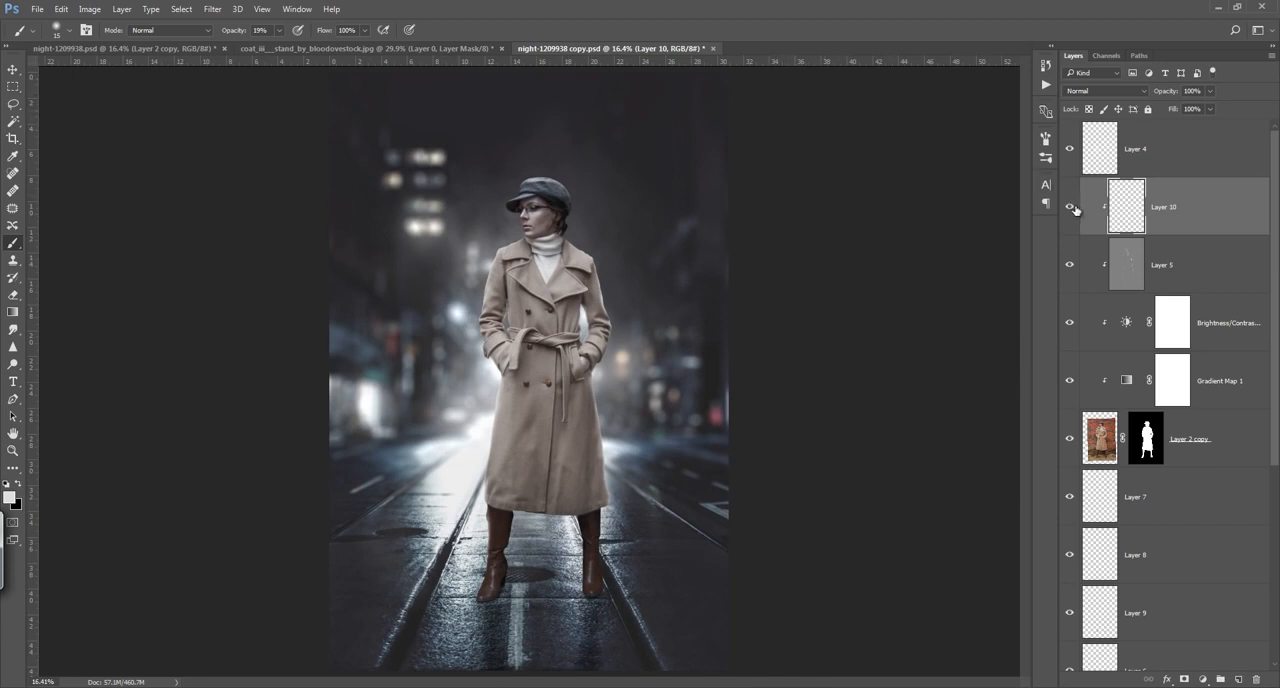
Step: Add a clipped layer filled with 50% gray directly above the woman's Overlay dodge layer and set its blending mode to Overlay
click(1138, 265)
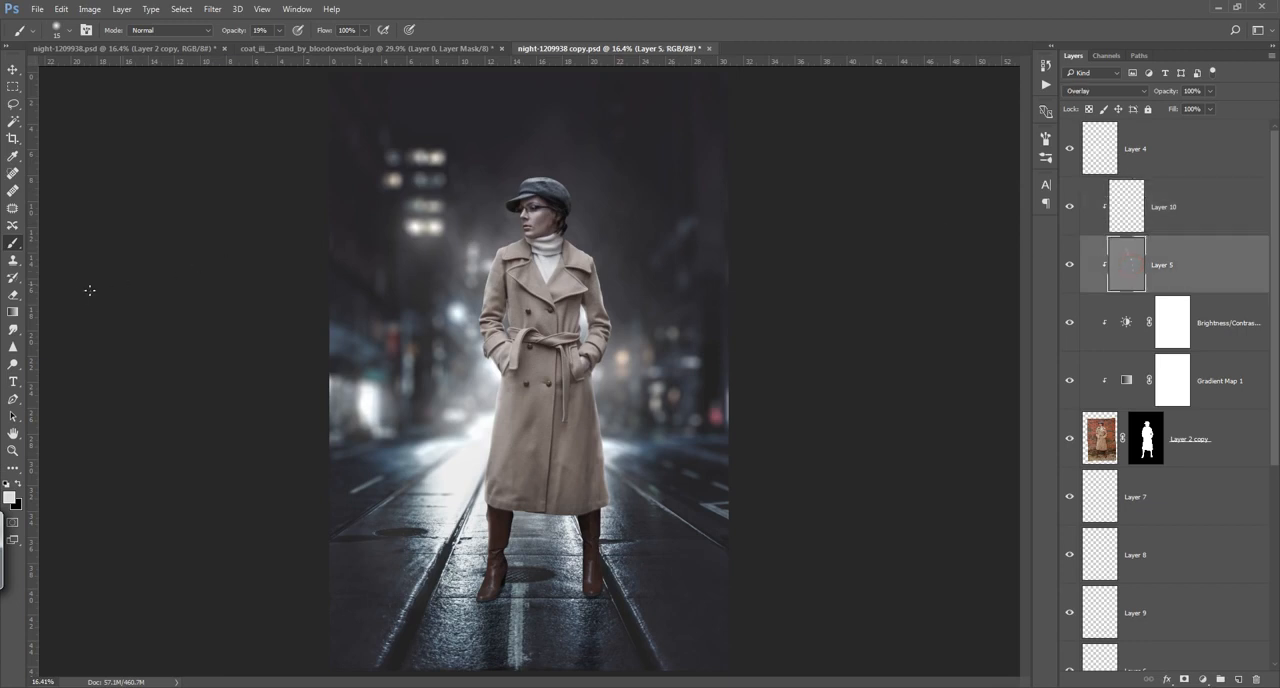
click(1240, 680)
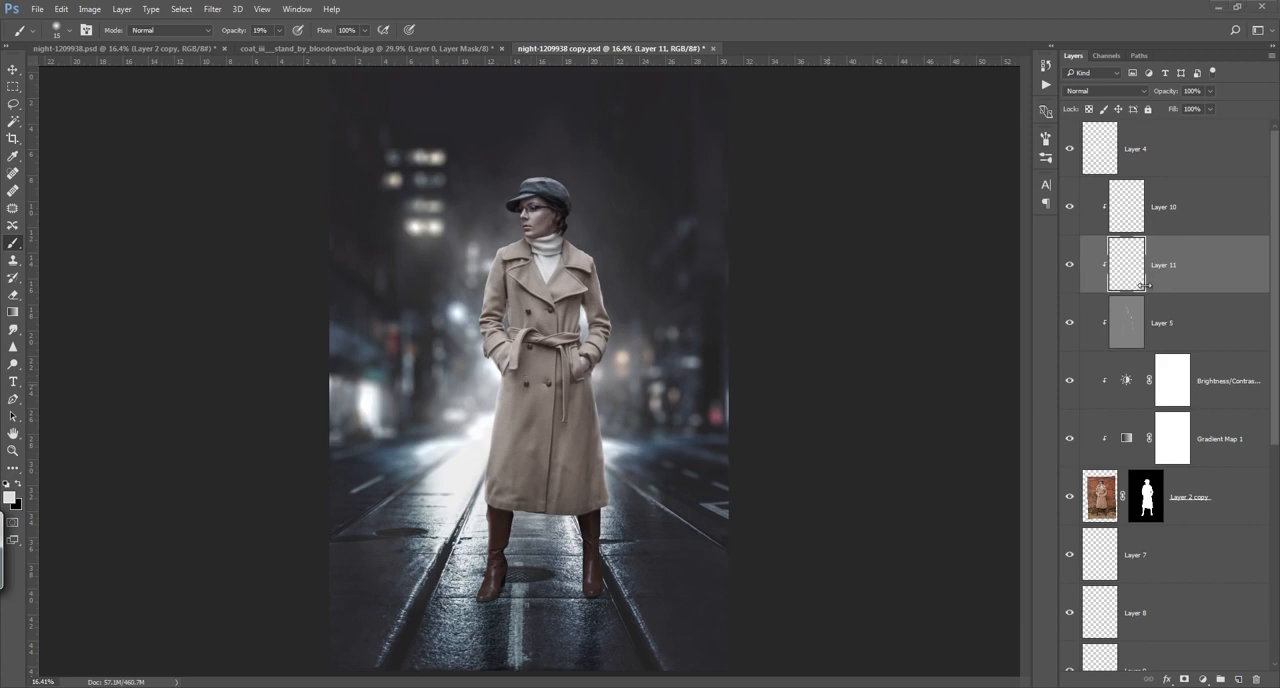
key(shift+F5)
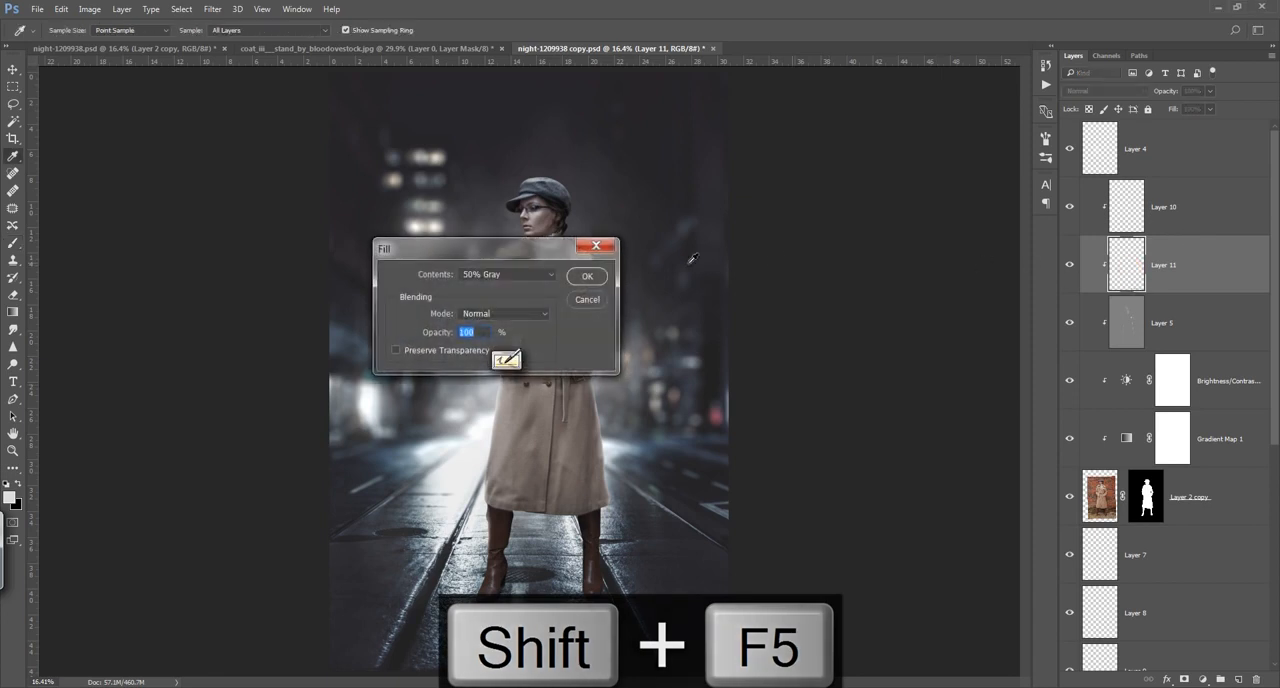
click(587, 276)
click(1118, 90)
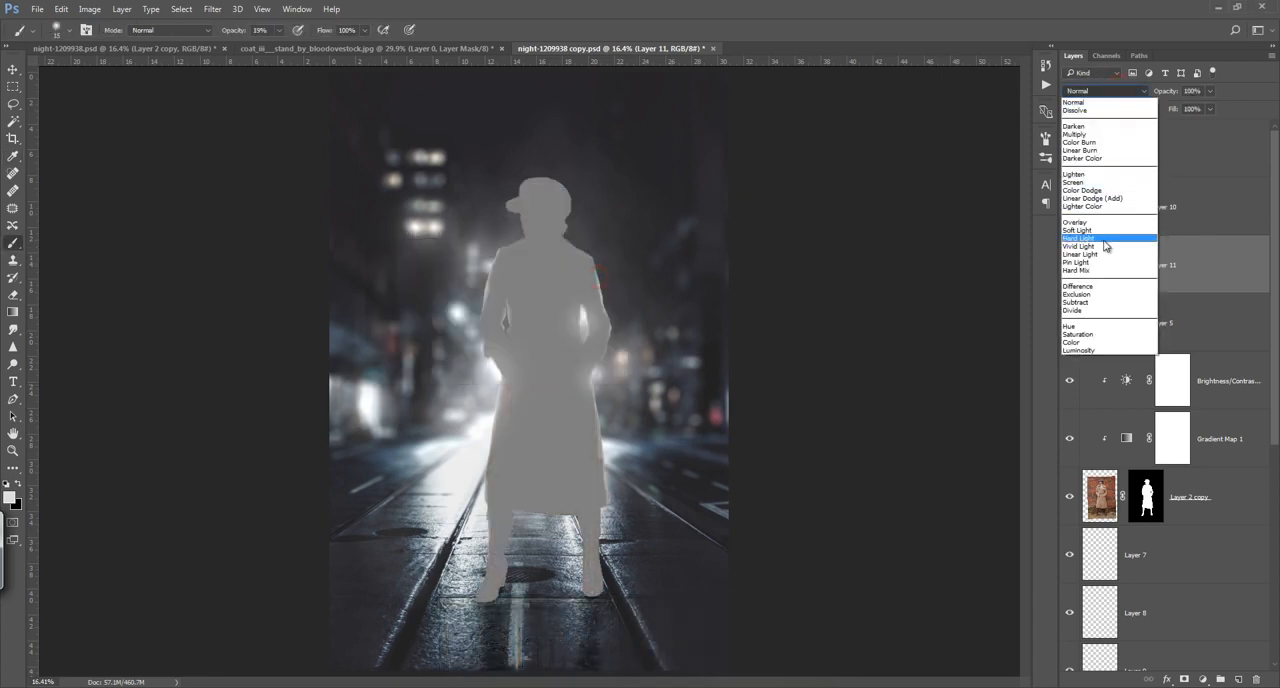
click(1100, 222)
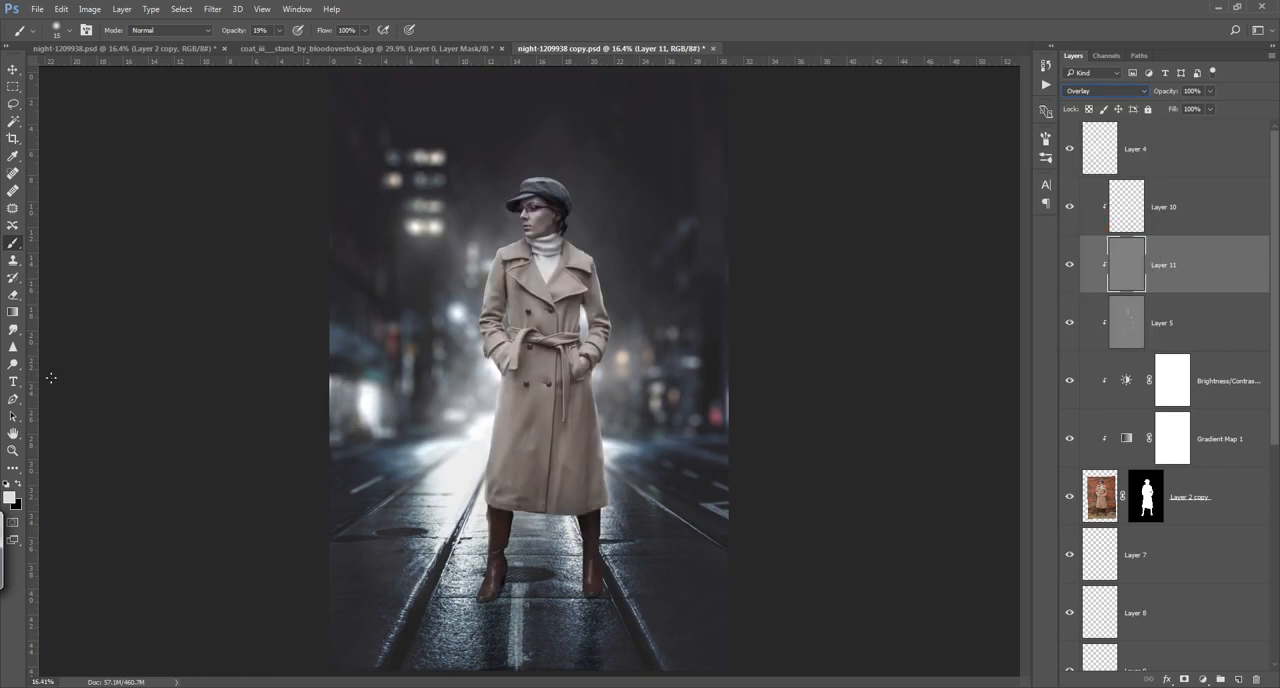
Step: Burn the coat's chest, sleeves and skirt and the boot soles on the gray layer, using Midtones at 10% exposure
drag(13, 363, 50, 378)
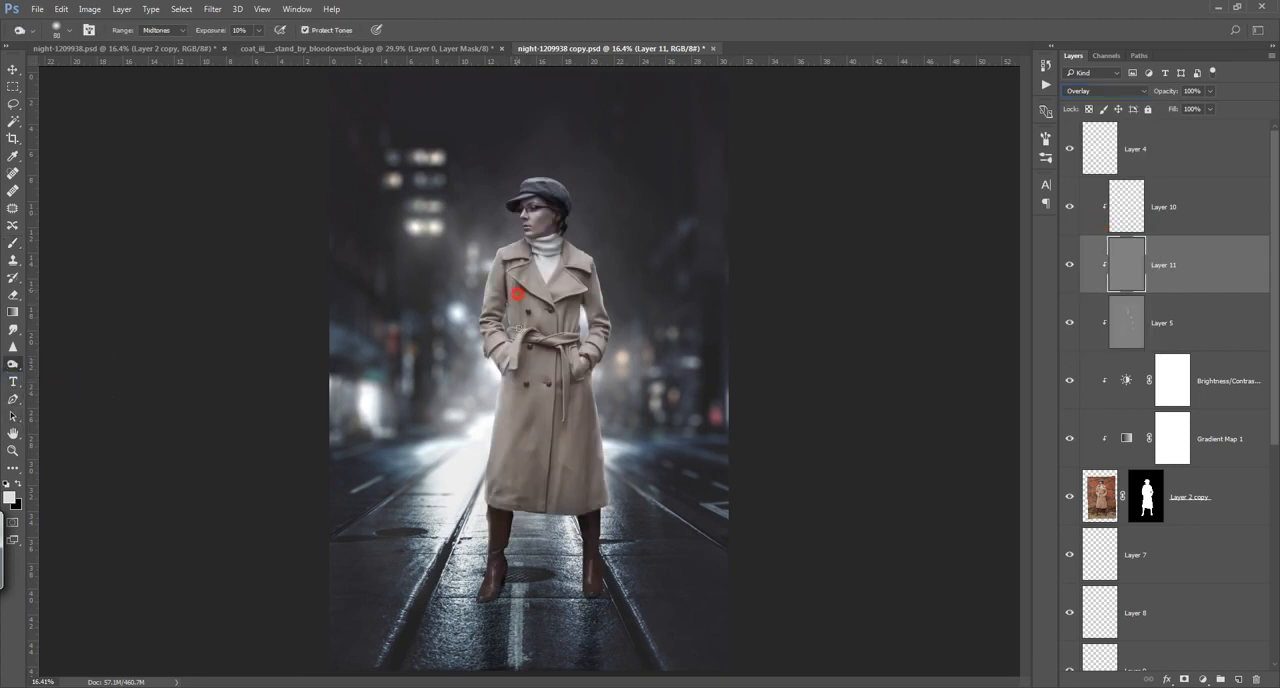
mouse_move(517, 293)
mouse_down()
mouse_move(507, 263)
mouse_move(521, 270)
mouse_move(520, 311)
mouse_move(535, 300)
mouse_move(563, 331)
mouse_move(554, 318)
mouse_move(585, 273)
mouse_move(597, 323)
mouse_up()
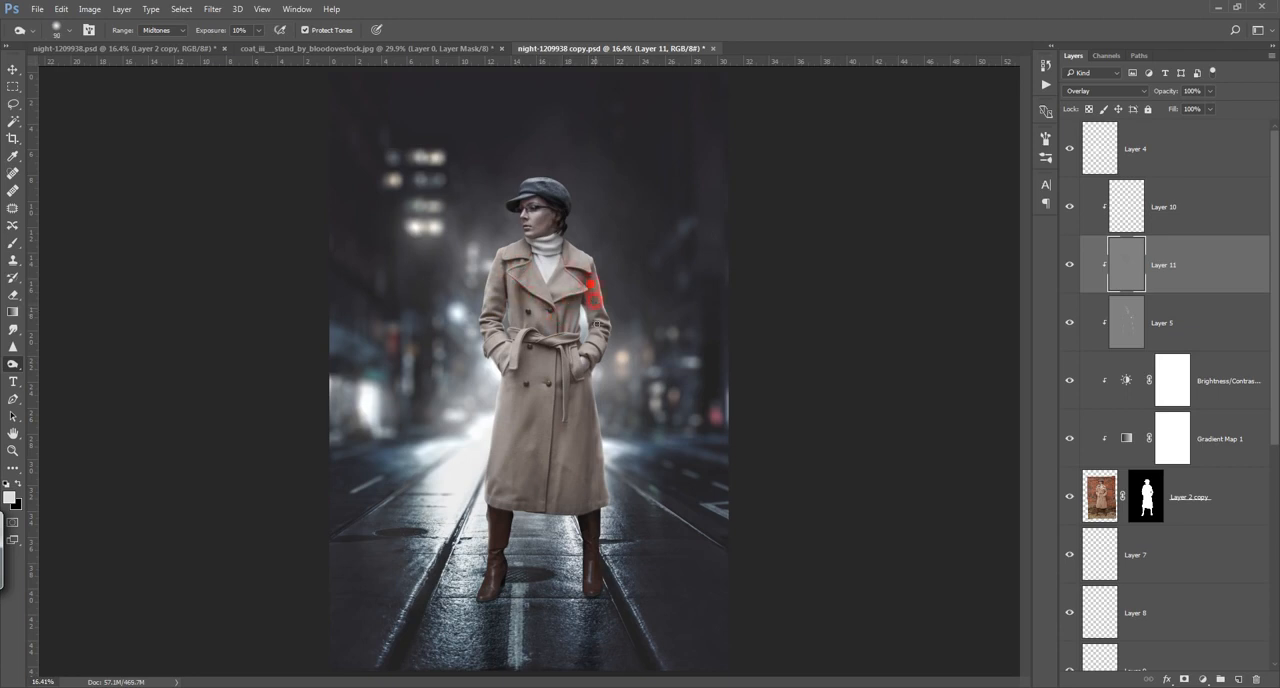
mouse_move(563, 240)
mouse_down()
mouse_move(543, 241)
mouse_move(523, 278)
mouse_up()
key(bracketright)
key(bracketright)
key(bracketright)
key(bracketright)
key(bracketright)
key(bracketright)
key(bracketright)
mouse_move(540, 388)
mouse_down()
mouse_move(501, 494)
mouse_move(513, 426)
mouse_move(556, 446)
mouse_move(571, 385)
mouse_move(512, 441)
mouse_up()
key(bracketleft)
key(bracketleft)
key(bracketleft)
drag(471, 603, 599, 609)
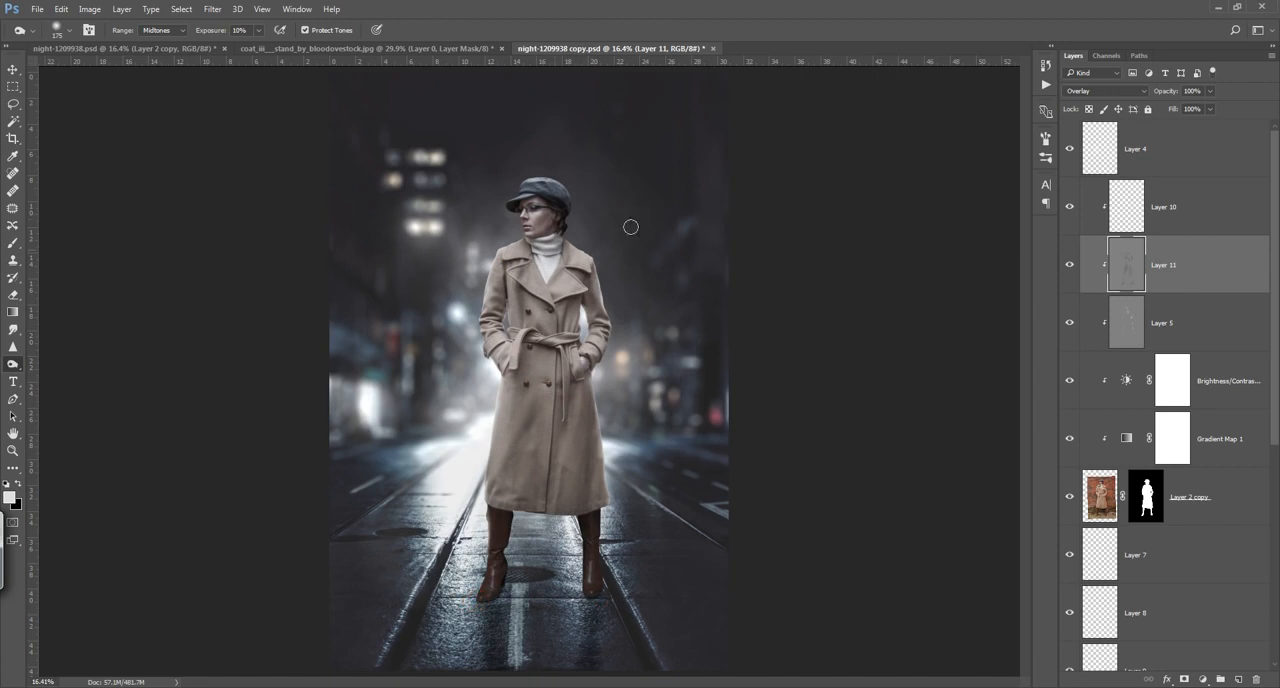
Step: Deepen the shading on the coat front, cap and both boots with a smaller Burn brush
key(bracketleft)
key(bracketleft)
mouse_move(532, 380)
mouse_down()
mouse_move(523, 366)
mouse_move(540, 354)
mouse_move(588, 428)
mouse_move(534, 345)
mouse_move(568, 355)
mouse_move(495, 332)
mouse_move(591, 300)
mouse_move(532, 290)
mouse_move(578, 291)
mouse_move(556, 293)
mouse_up()
mouse_move(518, 330)
mouse_down()
mouse_move(573, 302)
mouse_move(568, 257)
mouse_move(577, 270)
mouse_move(540, 305)
mouse_move(529, 283)
mouse_move(553, 304)
mouse_move(570, 243)
mouse_move(527, 192)
mouse_up()
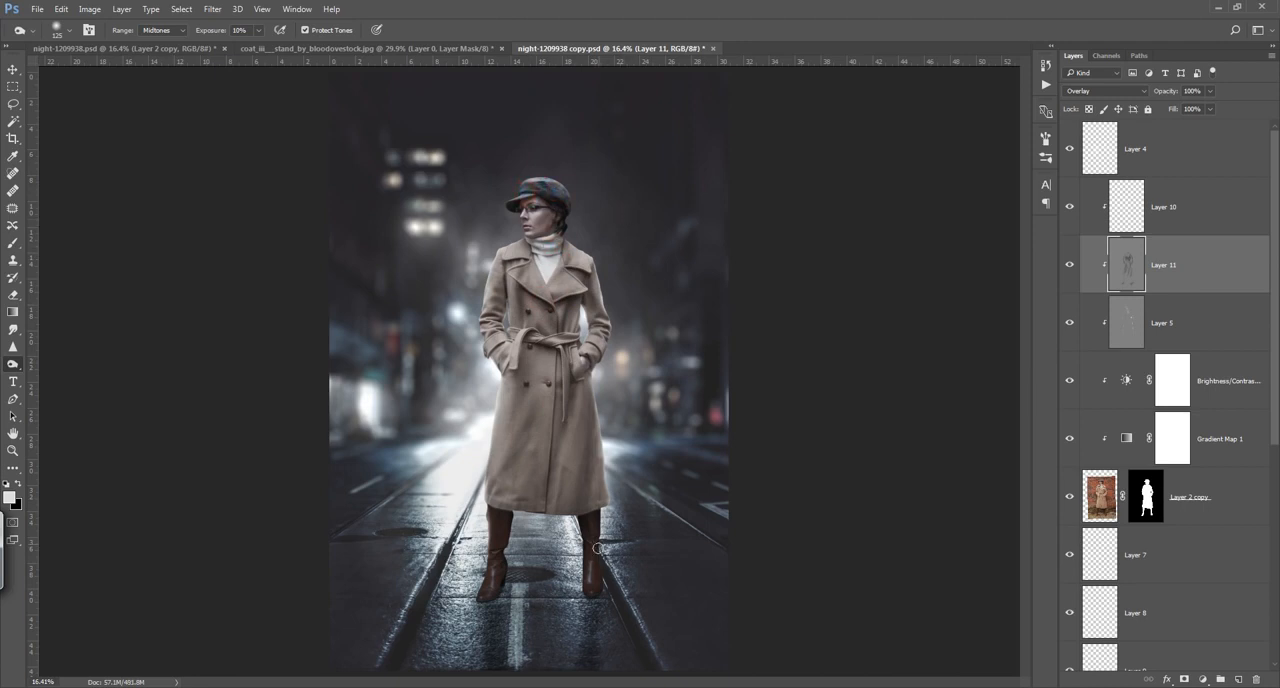
mouse_move(590, 524)
mouse_down()
mouse_move(593, 606)
mouse_move(590, 526)
mouse_up()
mouse_move(497, 535)
mouse_down()
mouse_move(492, 589)
mouse_move(497, 519)
mouse_up()
Step: Add a new clipped layer directly above the woman's masked cut-out layer and switch to the Brush tool
click(1155, 505)
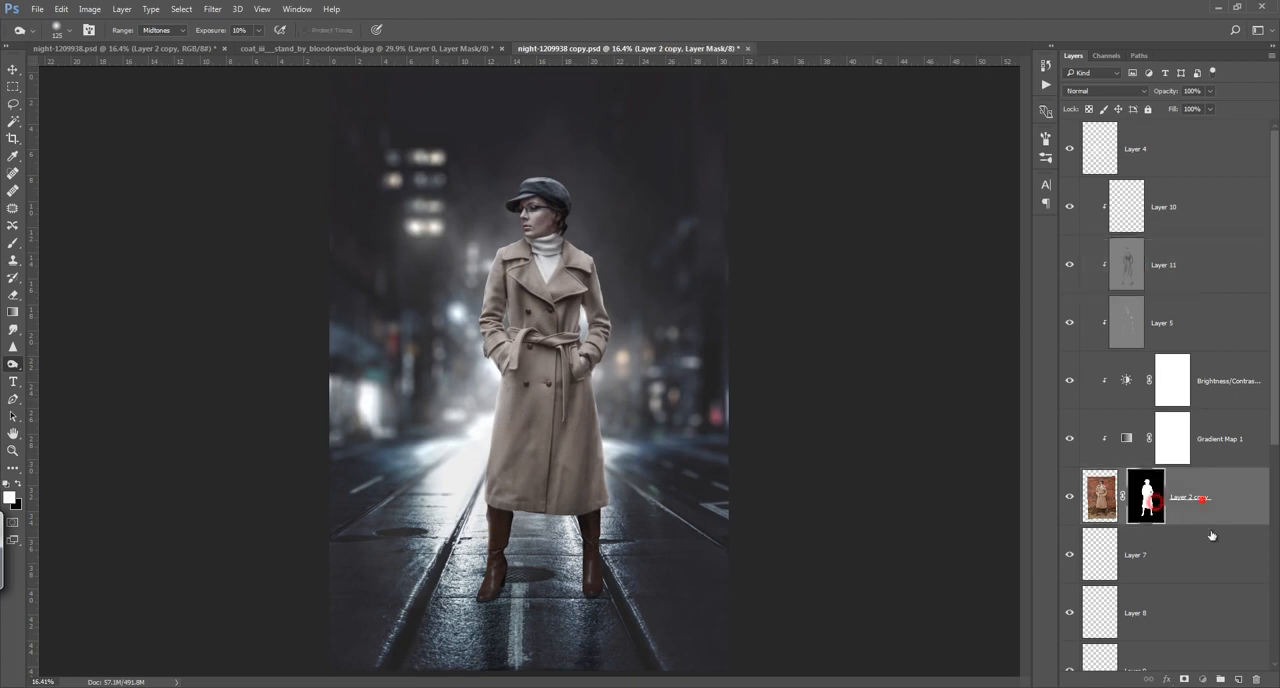
click(1238, 679)
key(b)
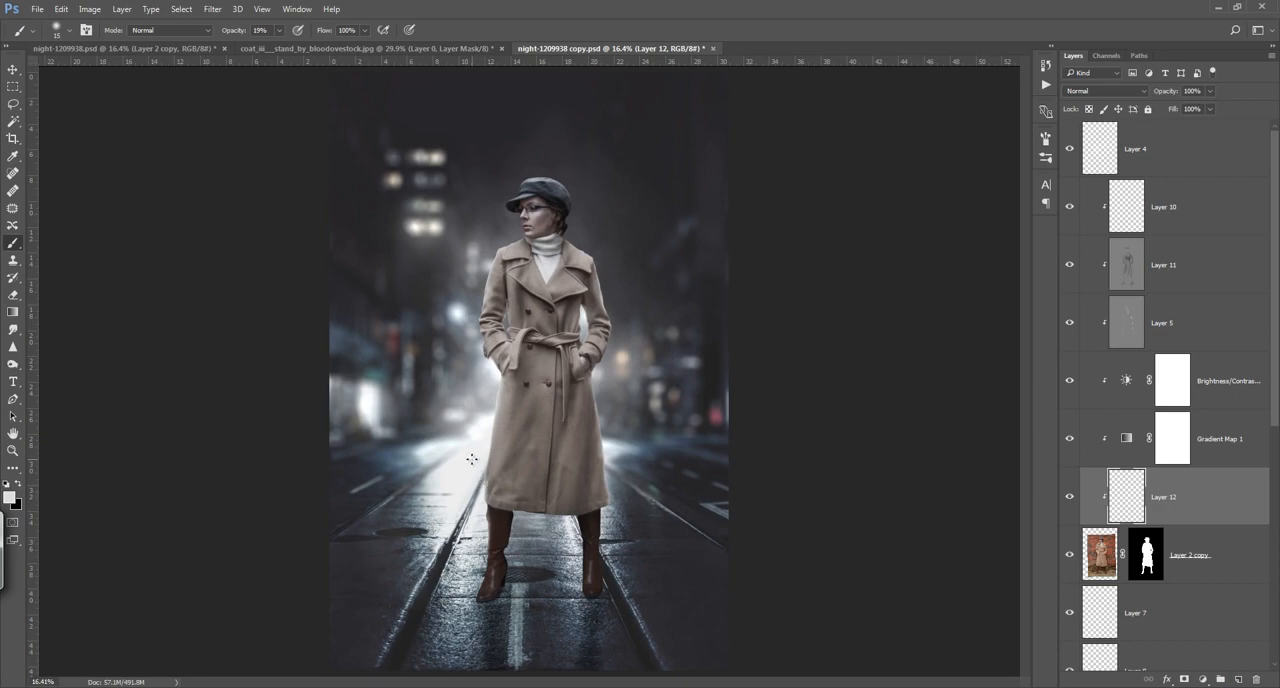
Step: Paint over the left boot's foot on the new clipped layer with a small soft brush at 19% opacity
scroll(487, 582, up, 4)
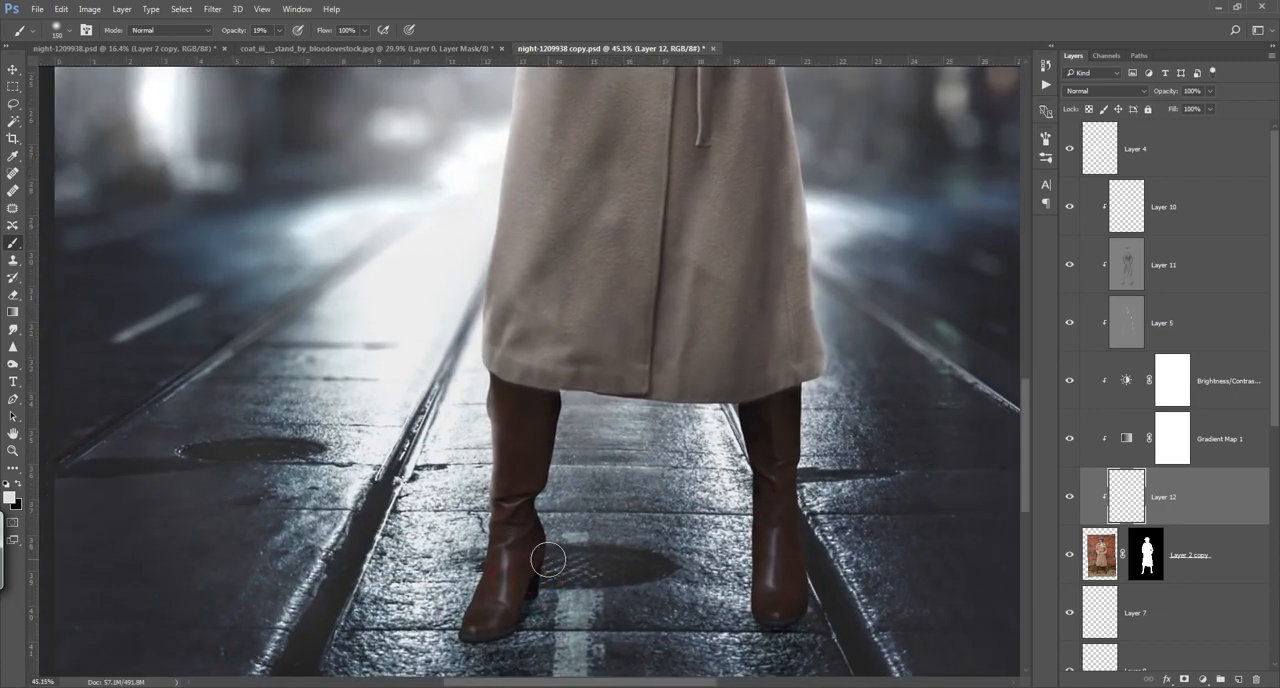
key(bracketleft)
key(bracketleft)
key(bracketleft)
key(bracketleft)
key(bracketleft)
alt+click(521, 555)
drag(514, 556, 491, 613)
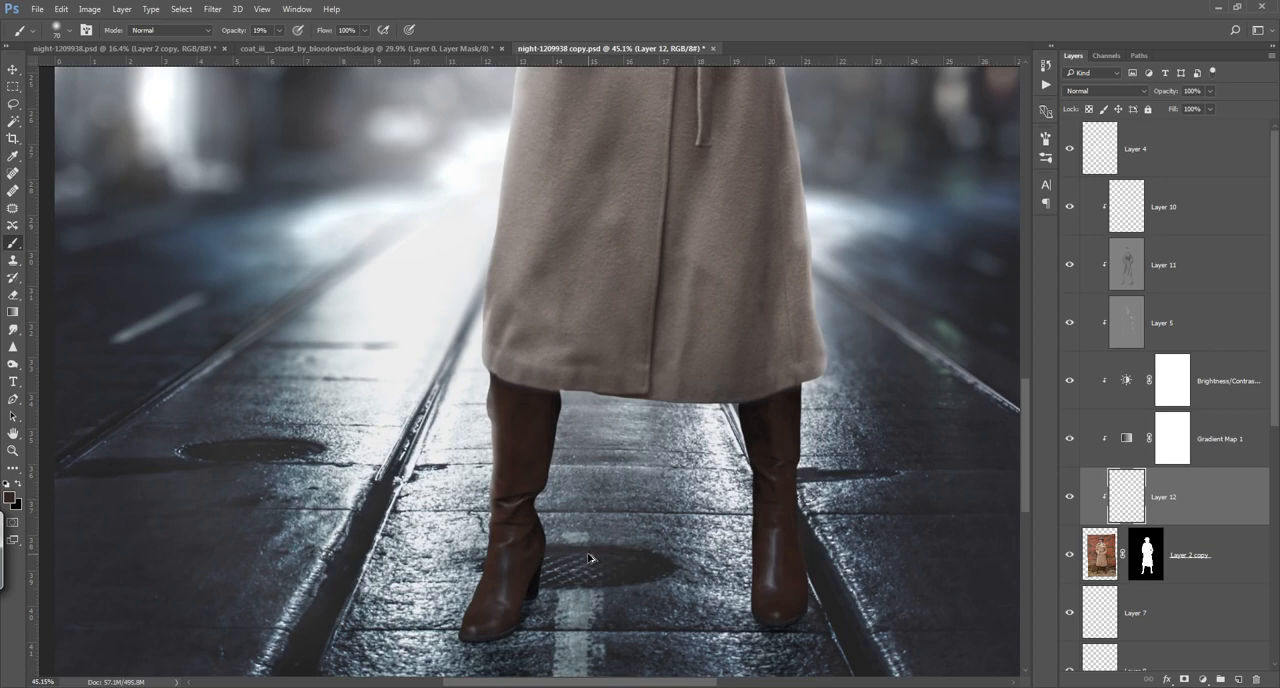
Step: Add a clipped layer above the Brightness/Contrast adjustment and paint sampled dark brown over the left boot's highlights
click(1216, 384)
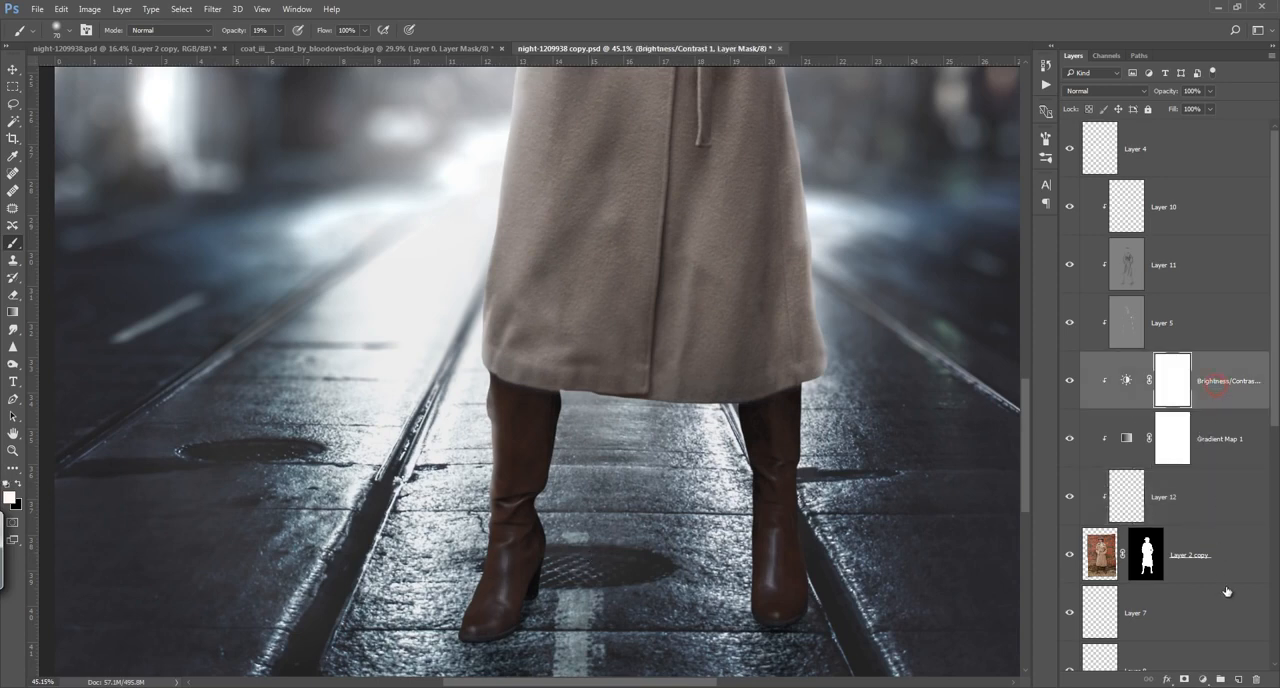
click(1240, 680)
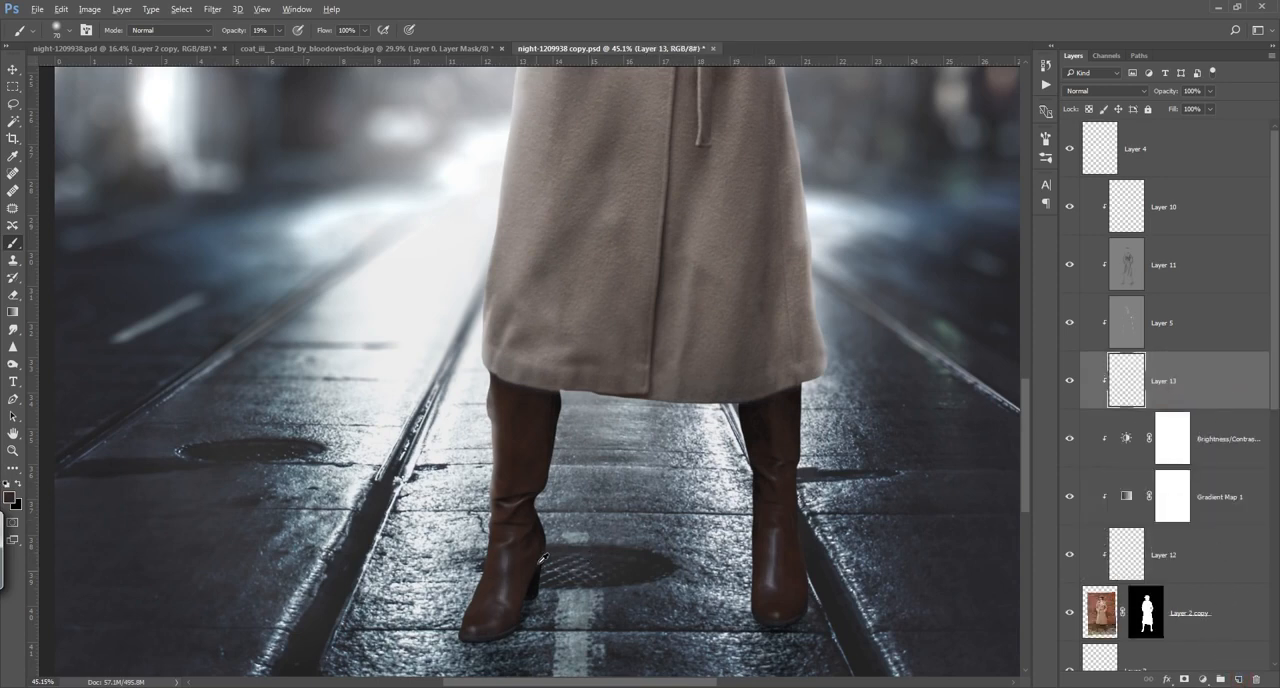
alt+click(519, 556)
drag(504, 575, 492, 603)
drag(505, 550, 487, 618)
Step: Dull the highlights on the right boot's foot and shaft with the dark brown brush, and touch up the left boot's foot
alt+click(780, 556)
mouse_move(777, 535)
mouse_down()
mouse_move(771, 594)
mouse_move(775, 527)
mouse_move(776, 615)
mouse_up()
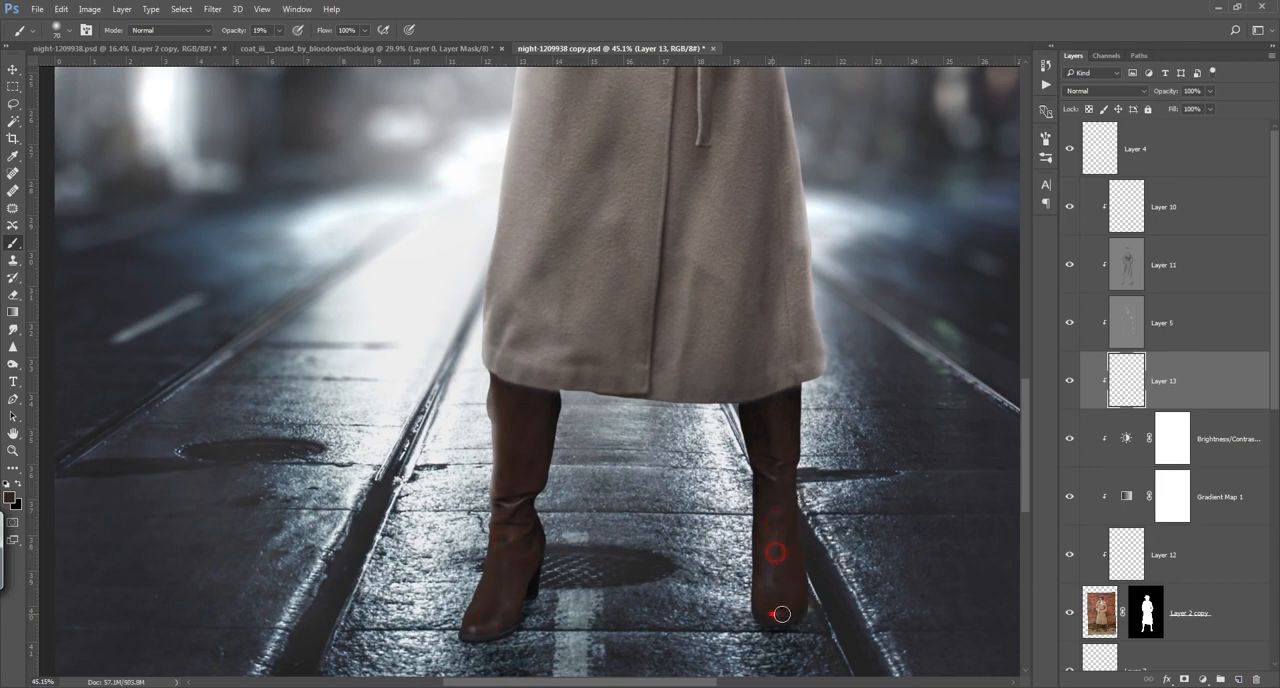
click(776, 614)
alt+click(780, 497)
click(776, 465)
click(772, 524)
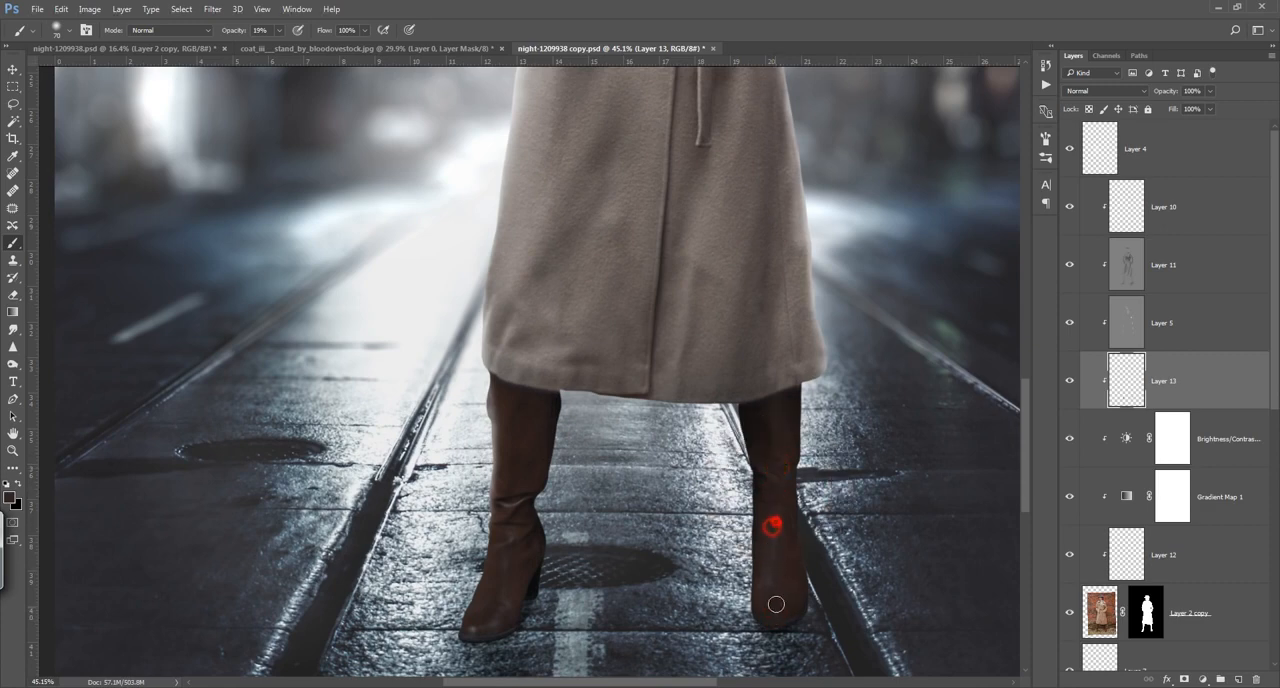
alt+click(513, 573)
mouse_move(494, 608)
mouse_down()
mouse_move(508, 540)
mouse_move(487, 617)
mouse_up()
Step: Add a new layer directly above Layer 10 and set the foreground color to white (ffffff)
click(1210, 206)
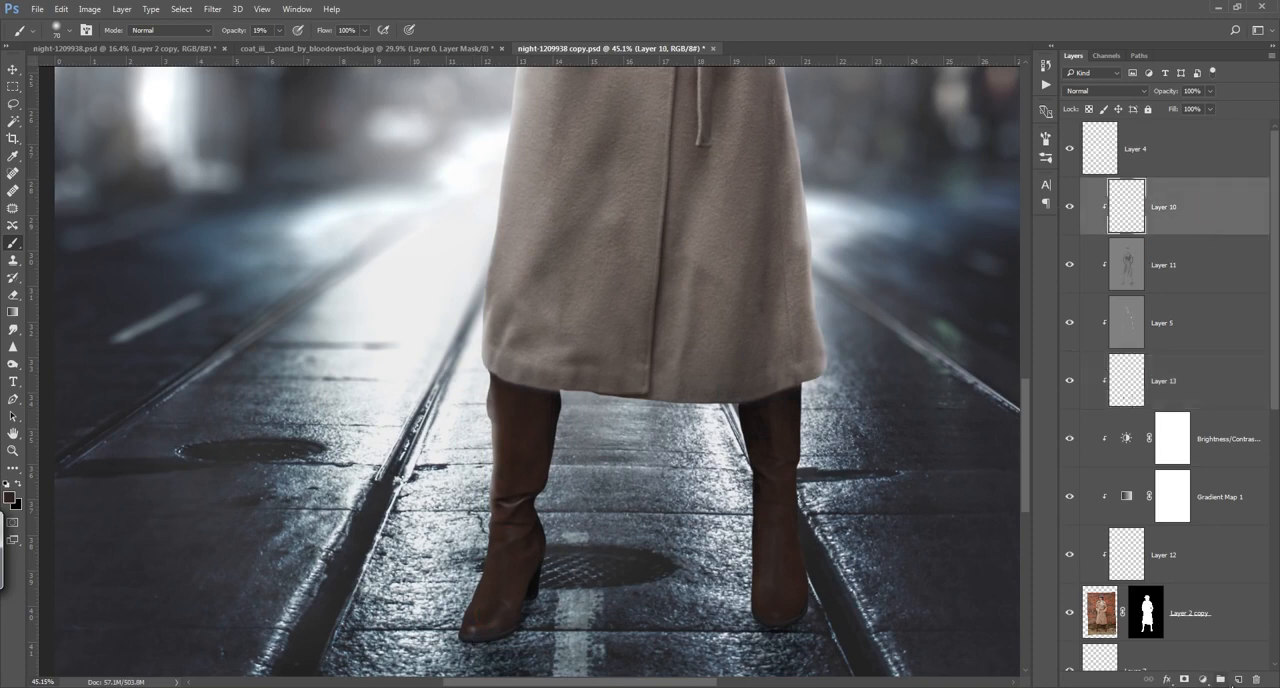
click(1239, 679)
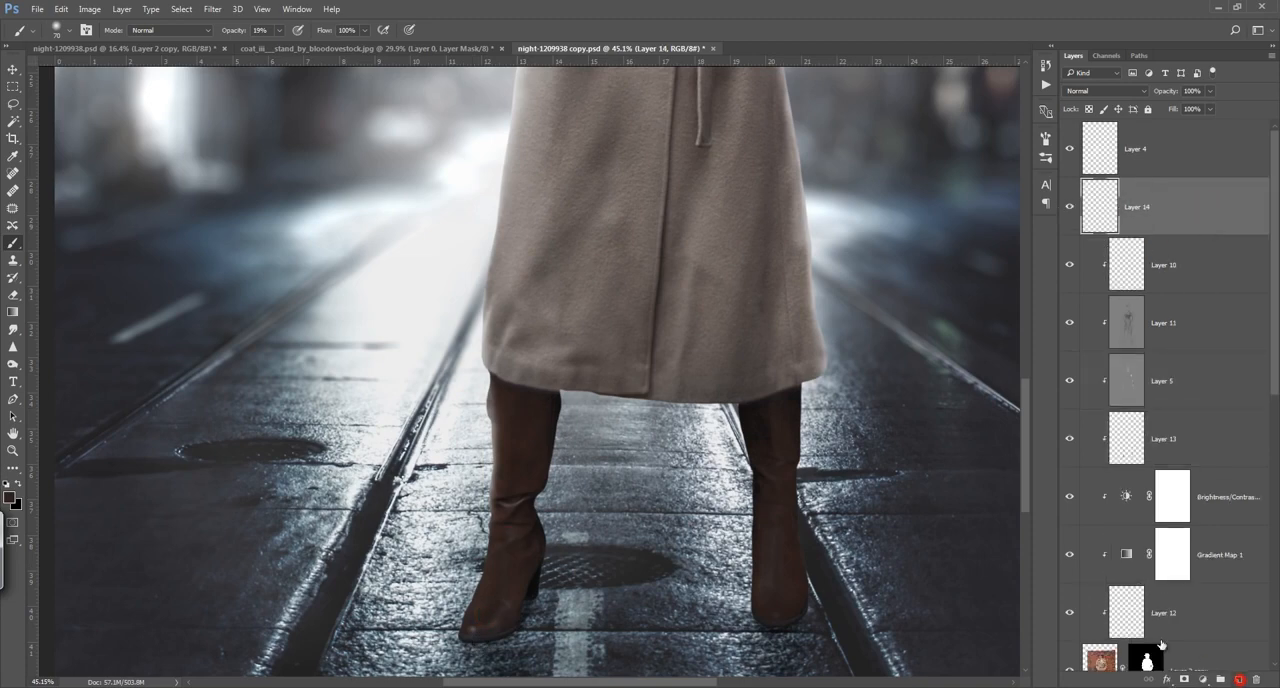
click(9, 496)
click(904, 238)
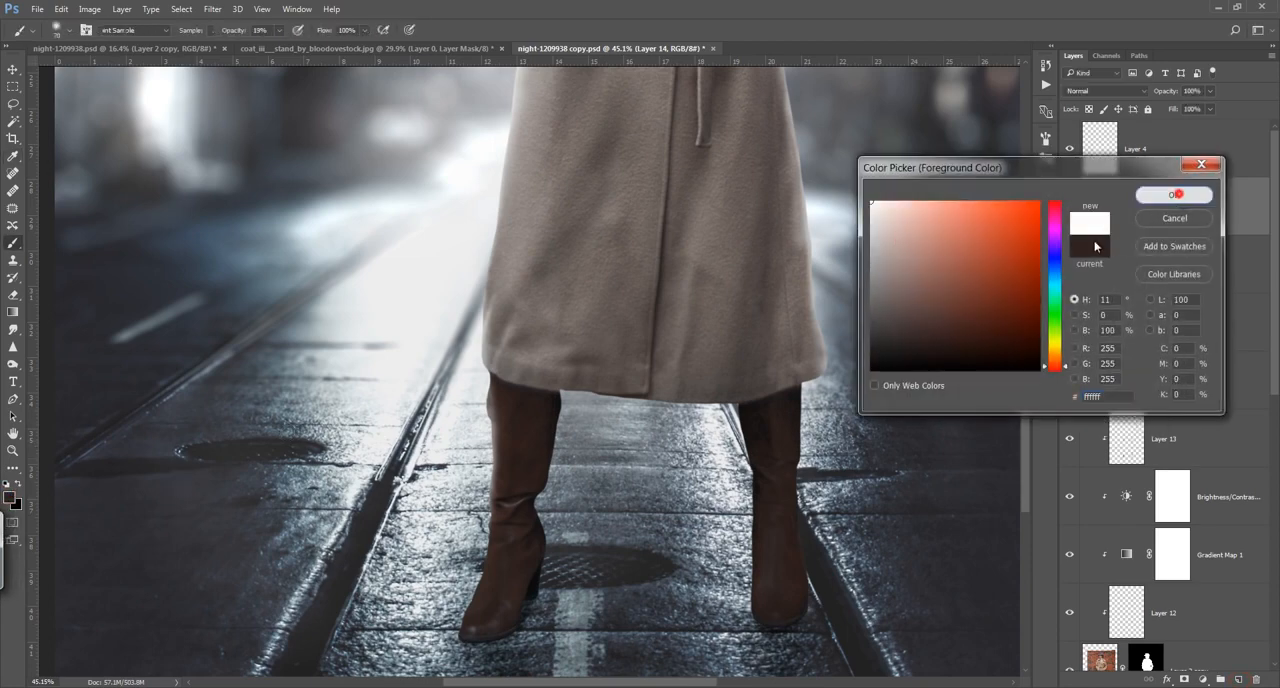
click(1170, 195)
Step: Paint soft white light along the edges of both boots and clip the layer to the woman's cut-out
drag(736, 412, 746, 485)
drag(741, 426, 737, 537)
drag(806, 400, 801, 572)
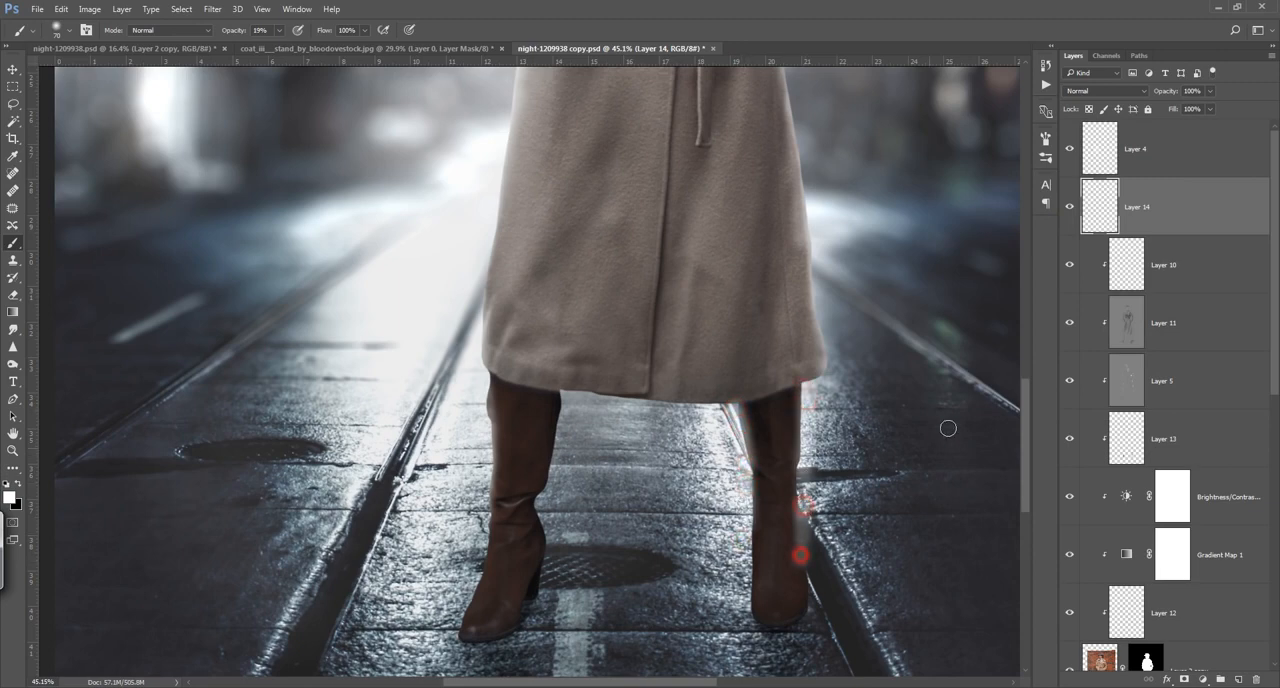
alt+click(1192, 235)
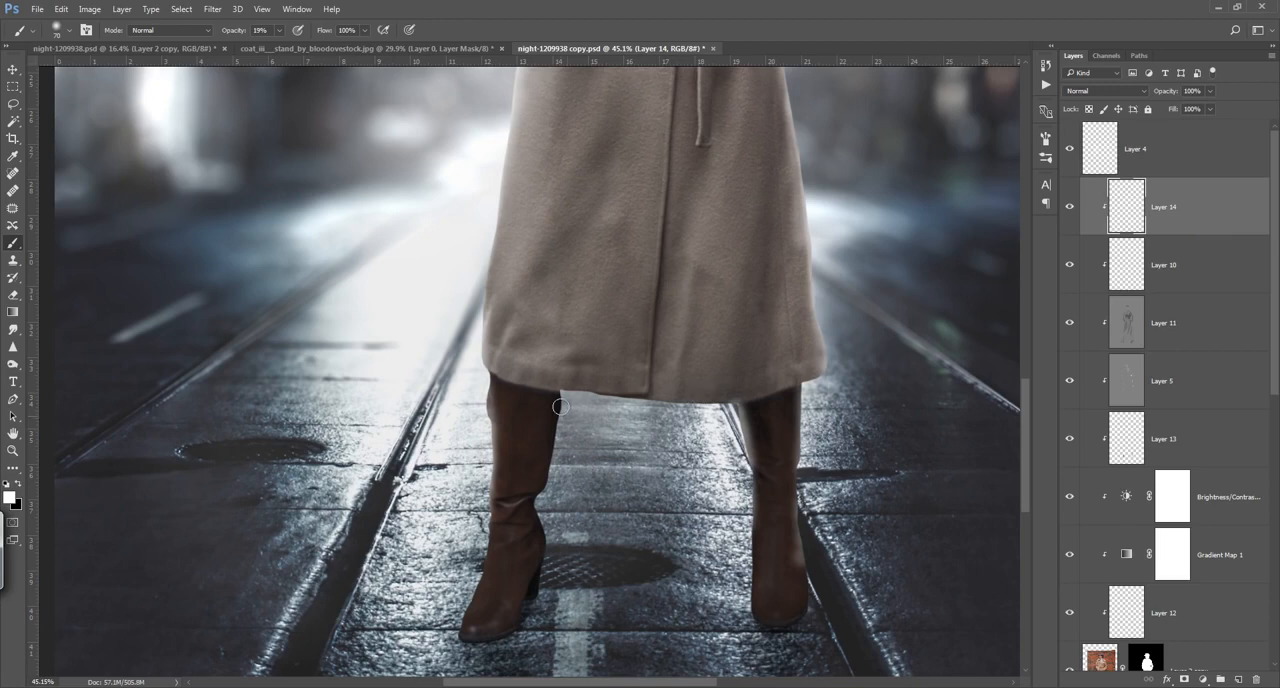
drag(561, 407, 548, 561)
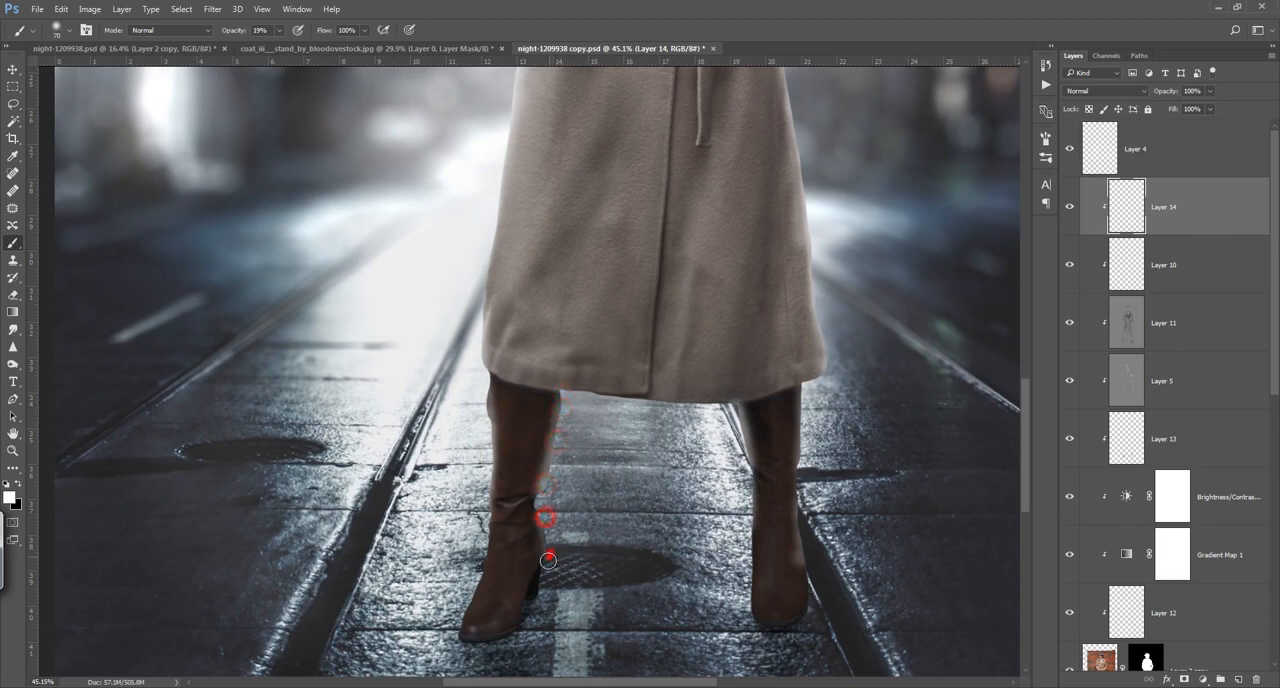
click(487, 387)
drag(747, 496, 750, 484)
Step: Lower the soft boot light layer's opacity to 22% and compare the boots with it hidden and shown
drag(1165, 93, 1118, 95)
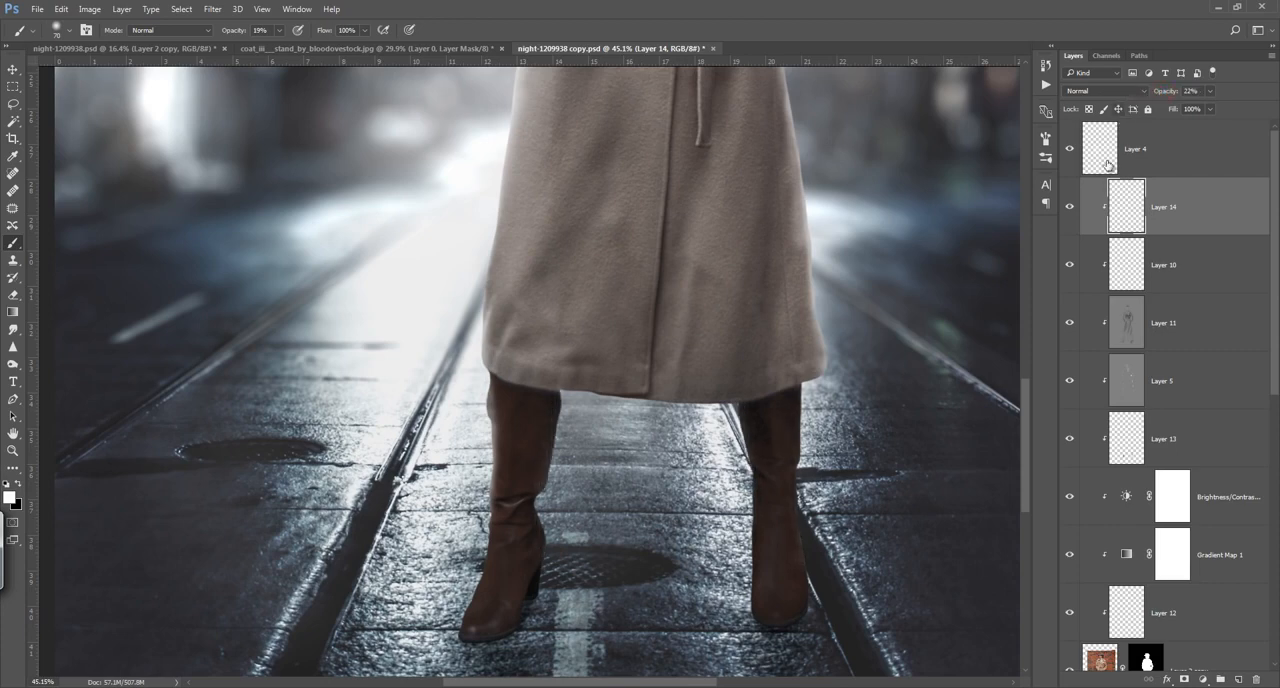
click(1069, 211)
click(1070, 210)
Step: Add another clipped layer above the soft boot light and paint a thinner white rim along the right boot's edges
click(1239, 680)
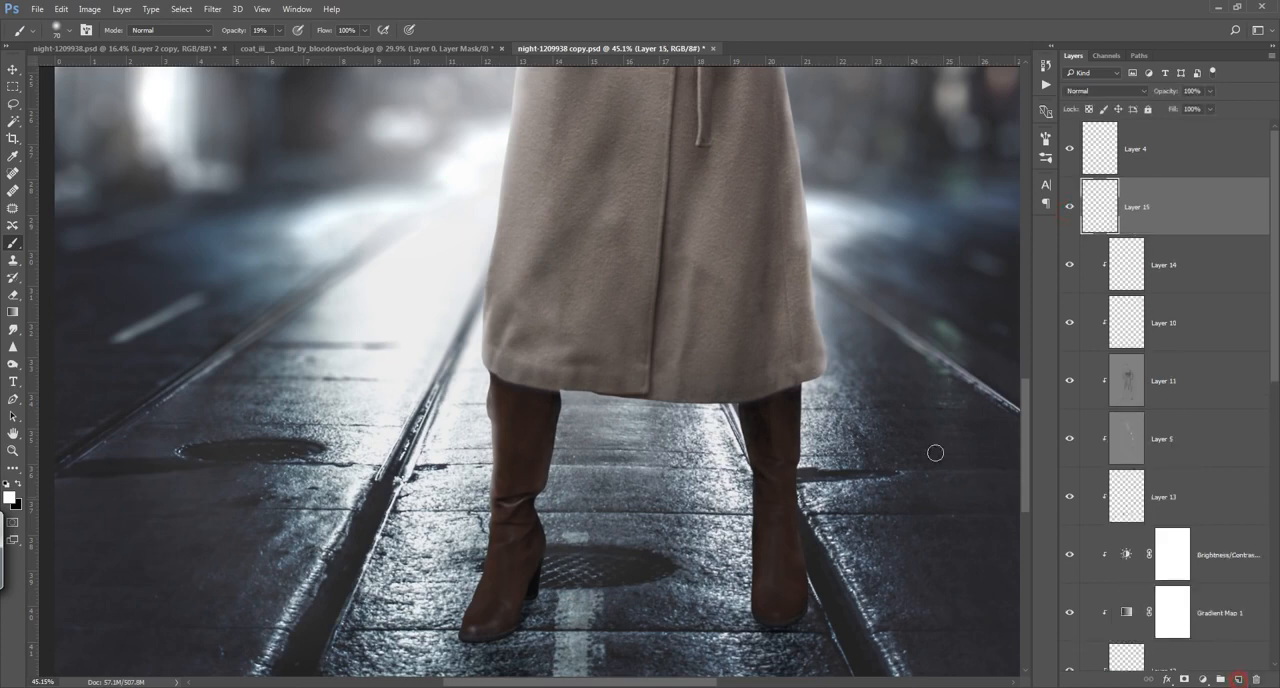
alt+click(1194, 236)
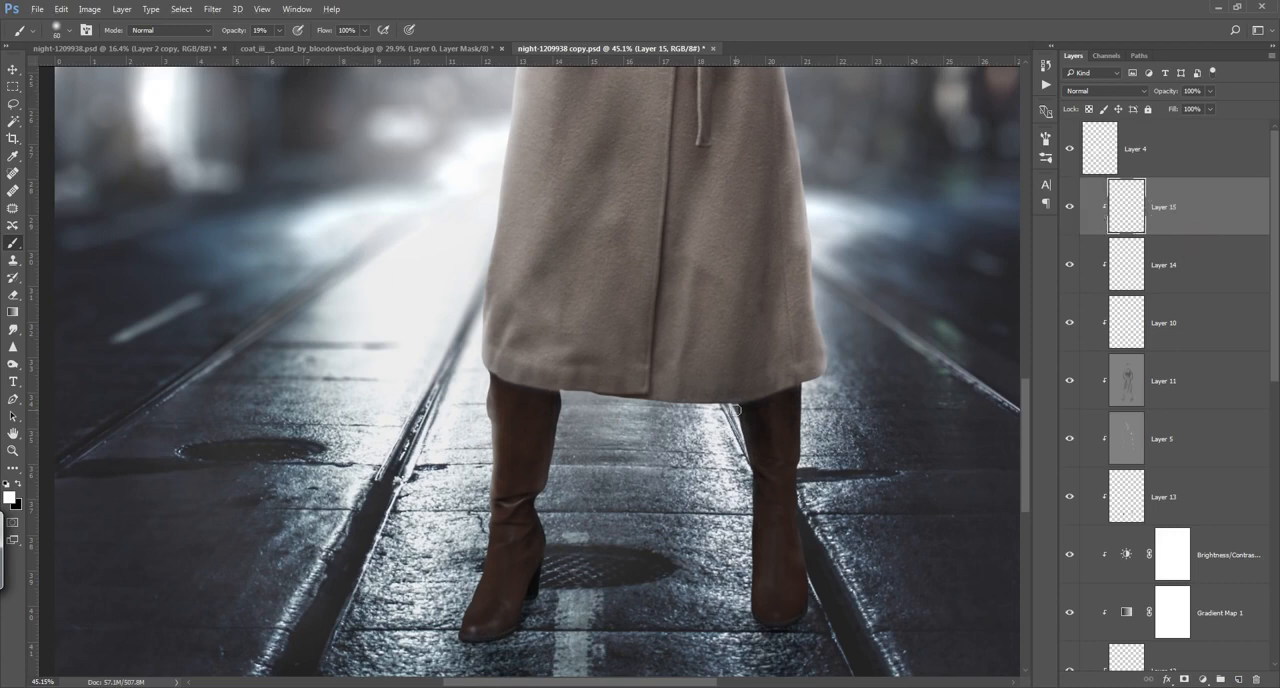
drag(740, 415, 745, 461)
mouse_move(736, 410)
mouse_down()
mouse_move(746, 450)
mouse_move(748, 481)
mouse_up()
drag(806, 393, 800, 502)
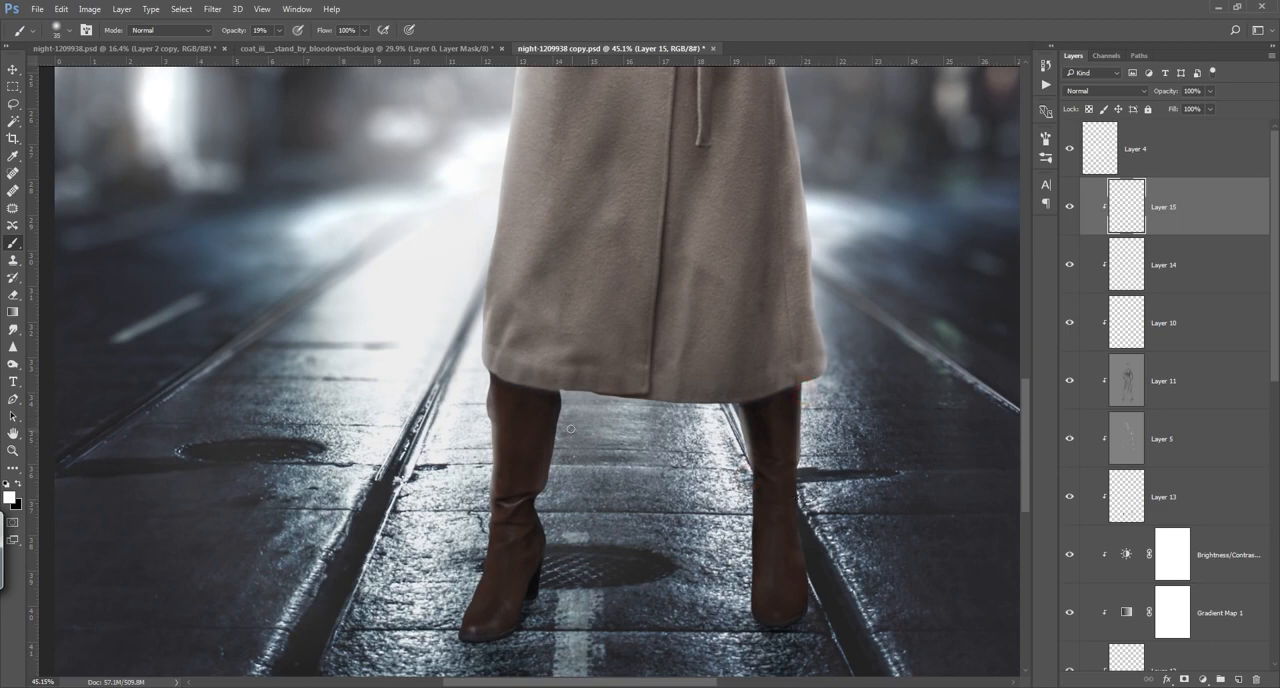
Step: Paint thin white rim light along both edges of the left boot and set the layer's opacity to 39%
drag(560, 396, 554, 468)
drag(564, 421, 551, 488)
drag(487, 378, 480, 418)
drag(488, 381, 493, 441)
drag(489, 428, 491, 476)
drag(491, 482, 486, 514)
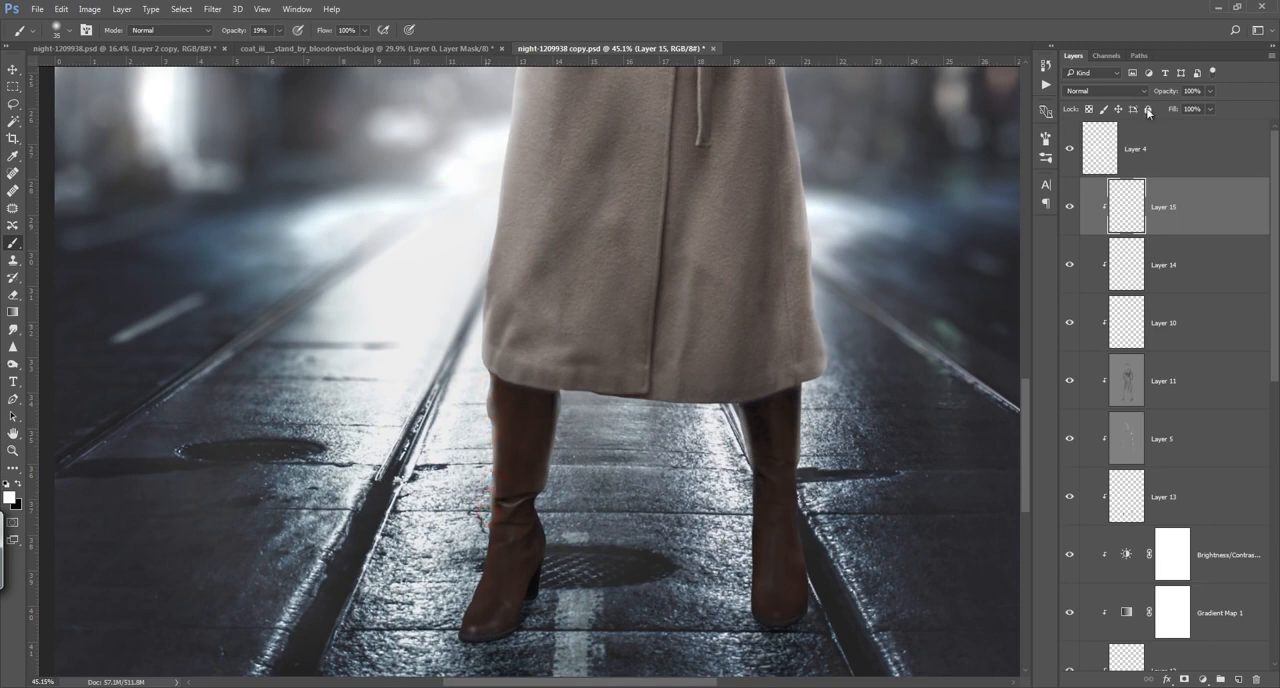
drag(1163, 91, 1146, 97)
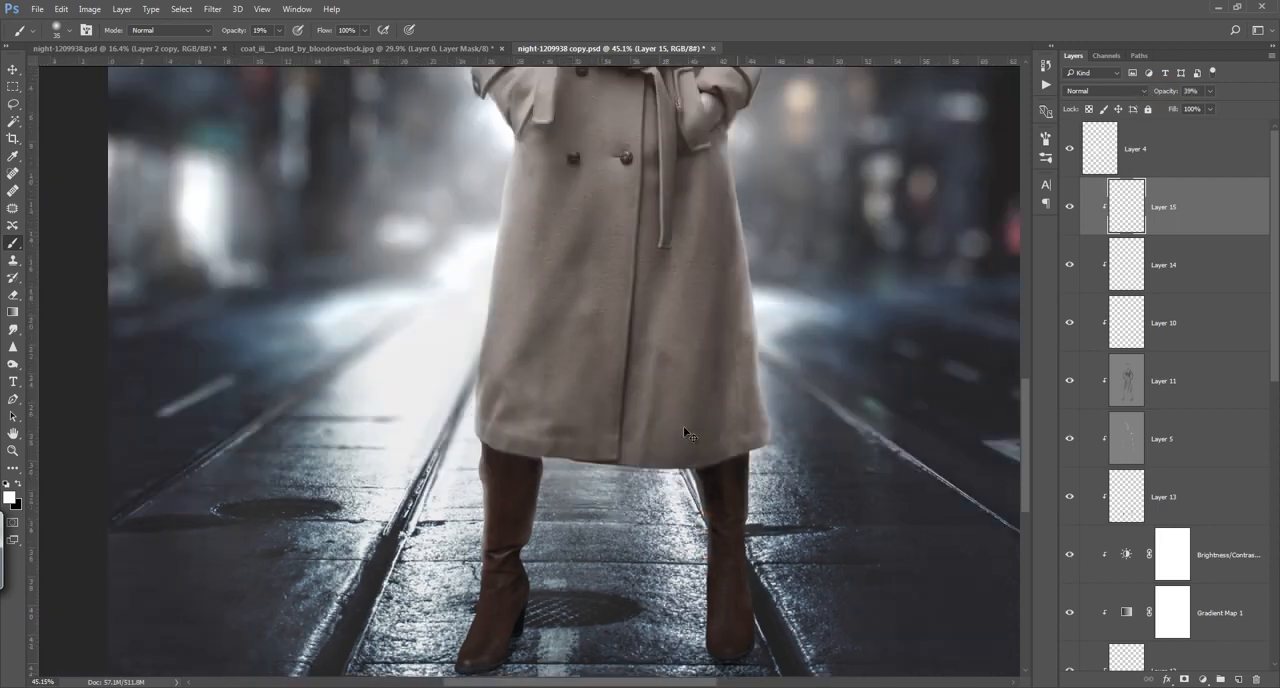
Step: Compare the full image with boot paint layers hidden and shown, and lower Layer 13's opacity to 68%
key(ctrl+0)
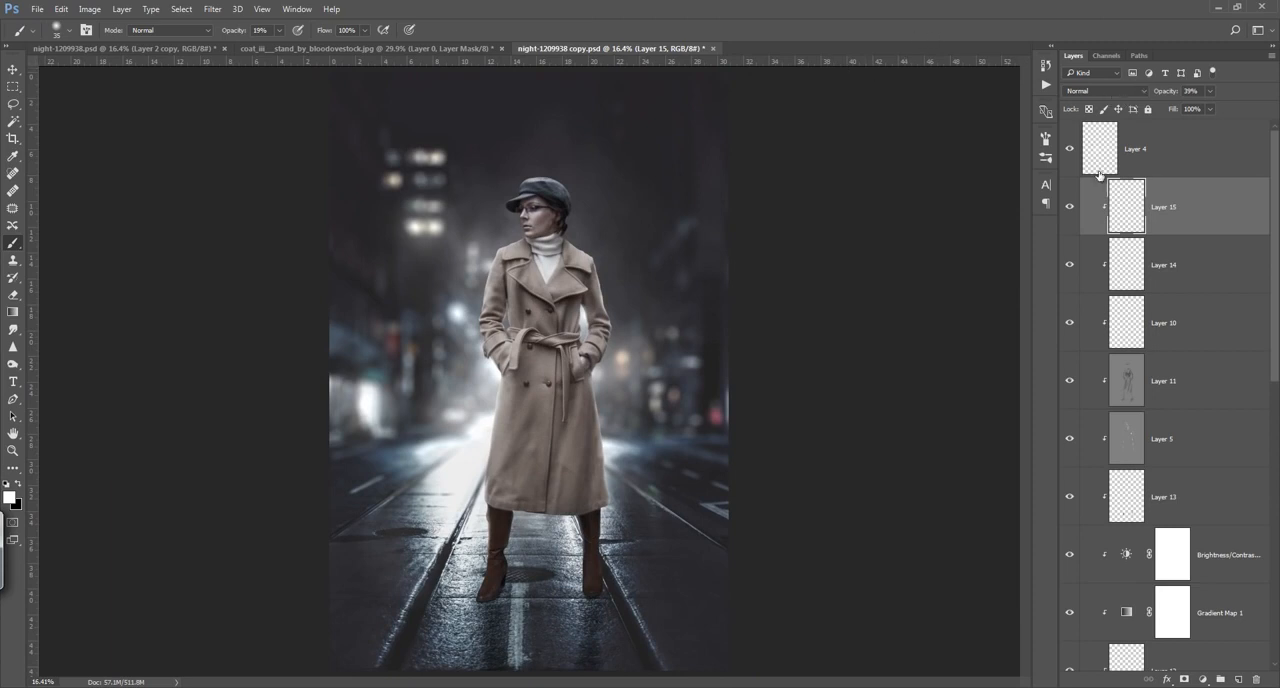
click(1069, 318)
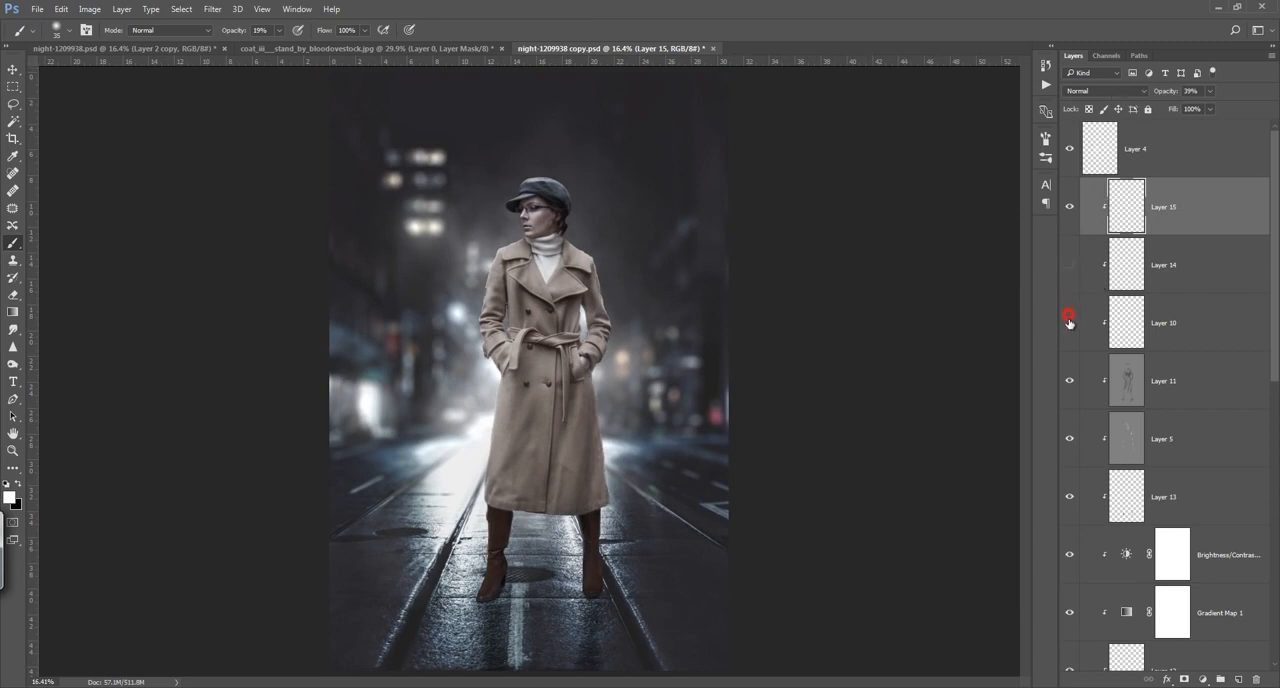
click(1069, 324)
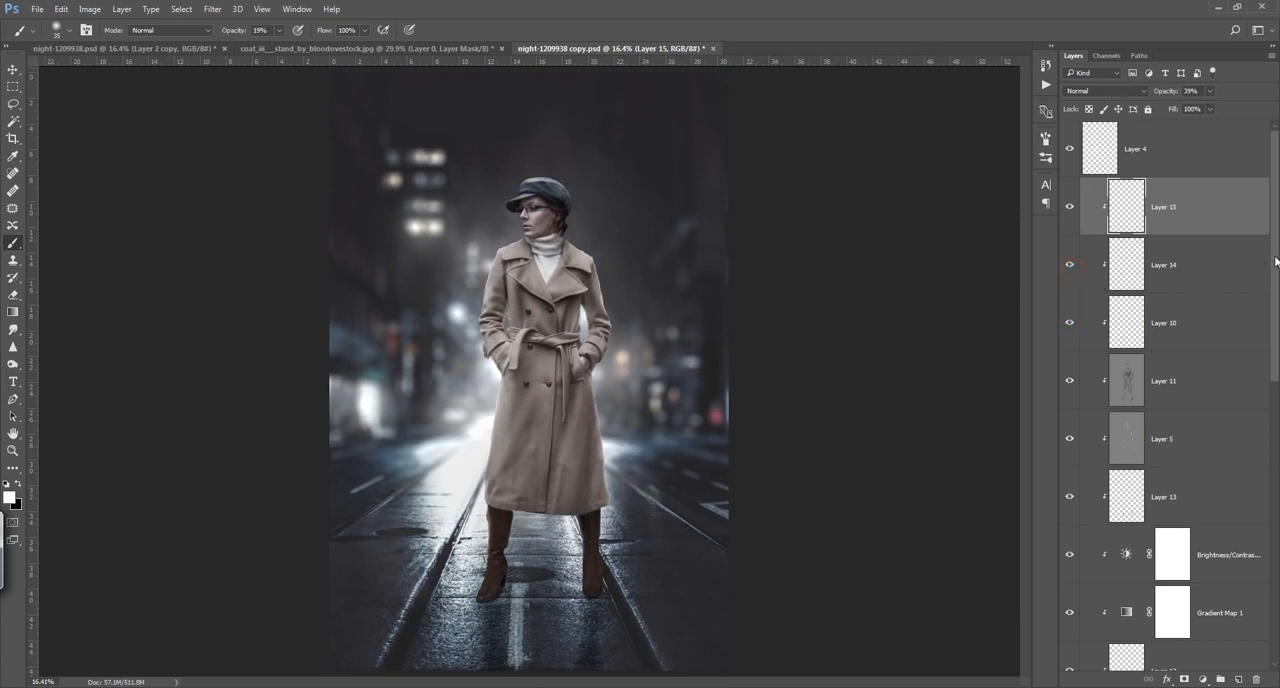
scroll(1276, 262, down, 5)
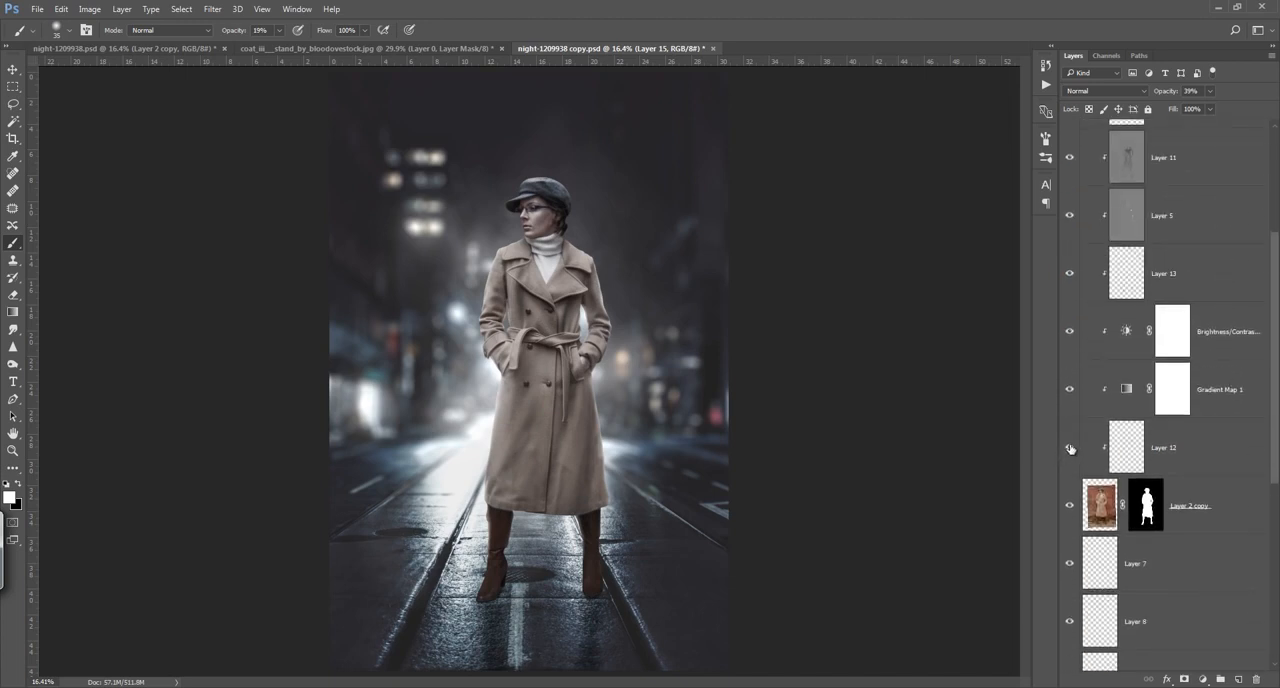
click(1071, 273)
click(1126, 271)
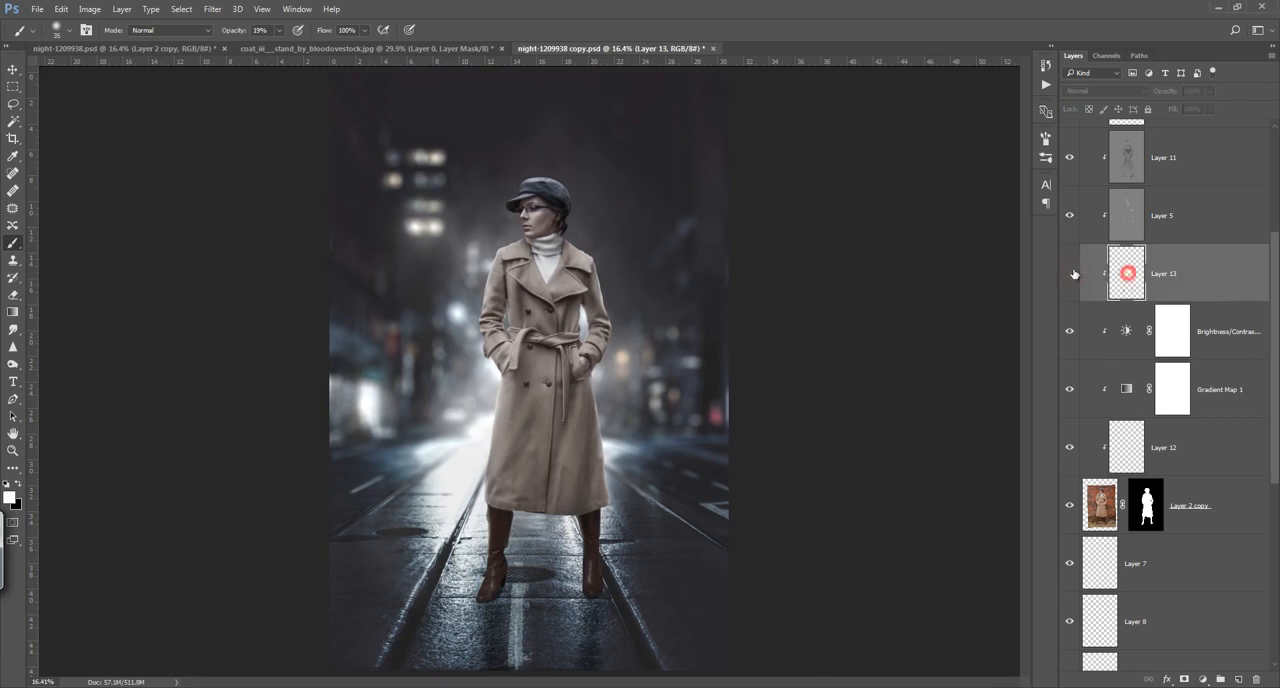
mouse_move(1166, 91)
mouse_down()
mouse_move(1143, 96)
mouse_move(1154, 108)
mouse_up()
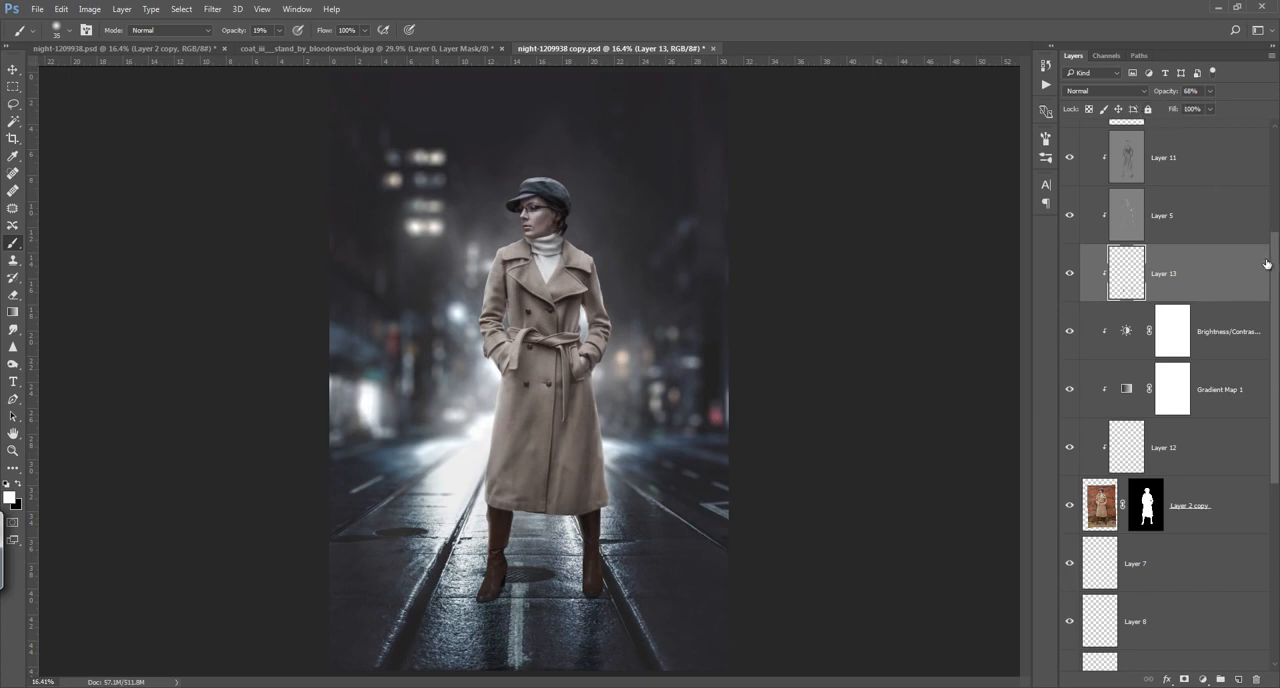
Step: Compare the image with the topmost Layer 4 hidden and shown
scroll(1266, 264, up, 4)
click(1200, 207)
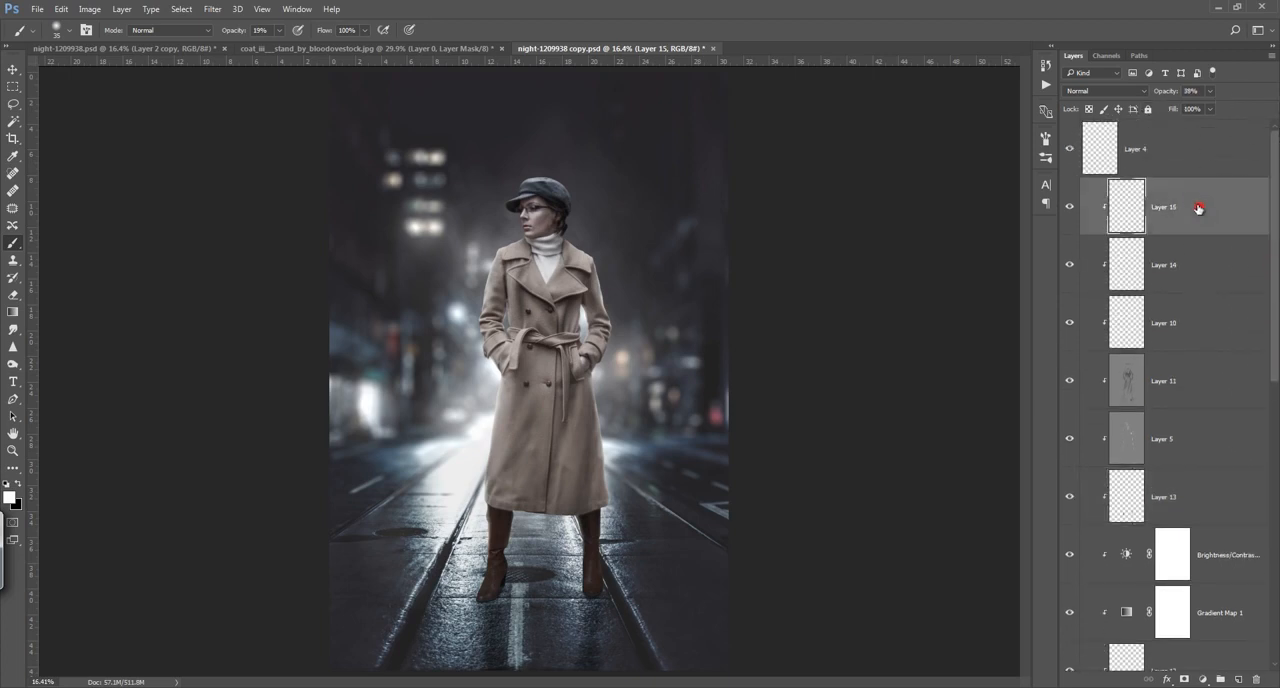
click(1070, 150)
click(1070, 150)
Step: Add a Color Balance adjustment above Layer 4, shifting the midtones toward cyan and setting Magenta–Green to -1
click(1142, 142)
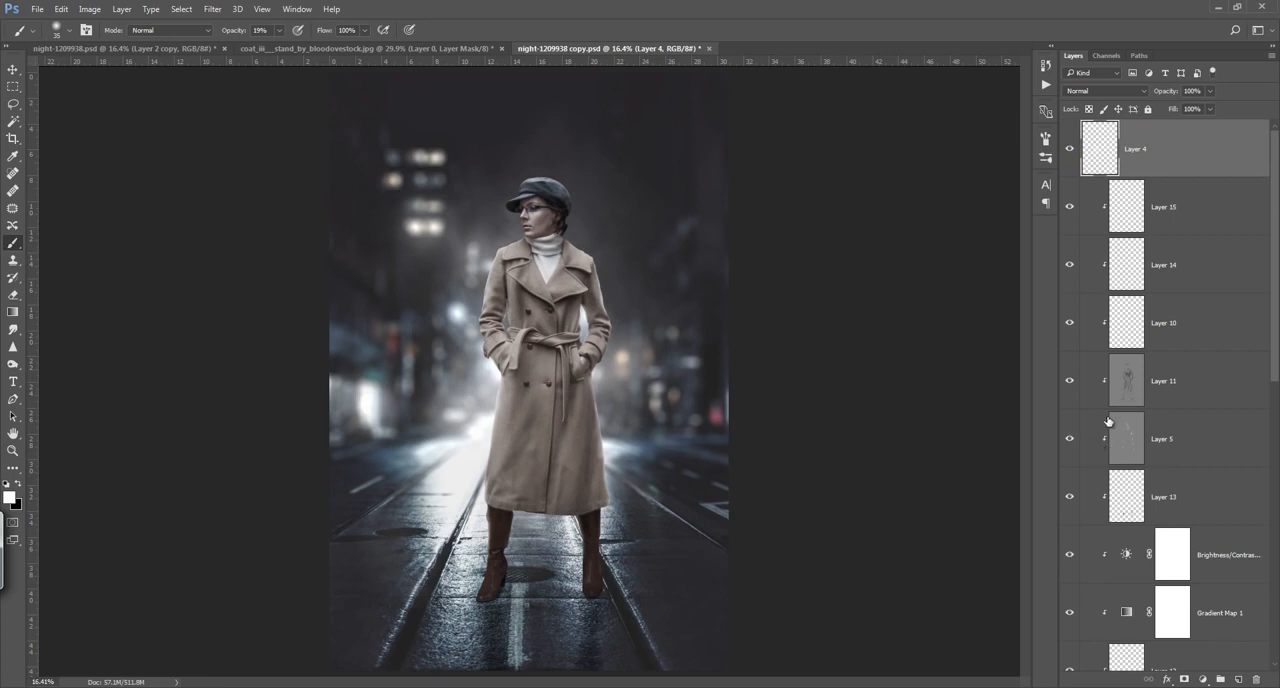
click(1204, 679)
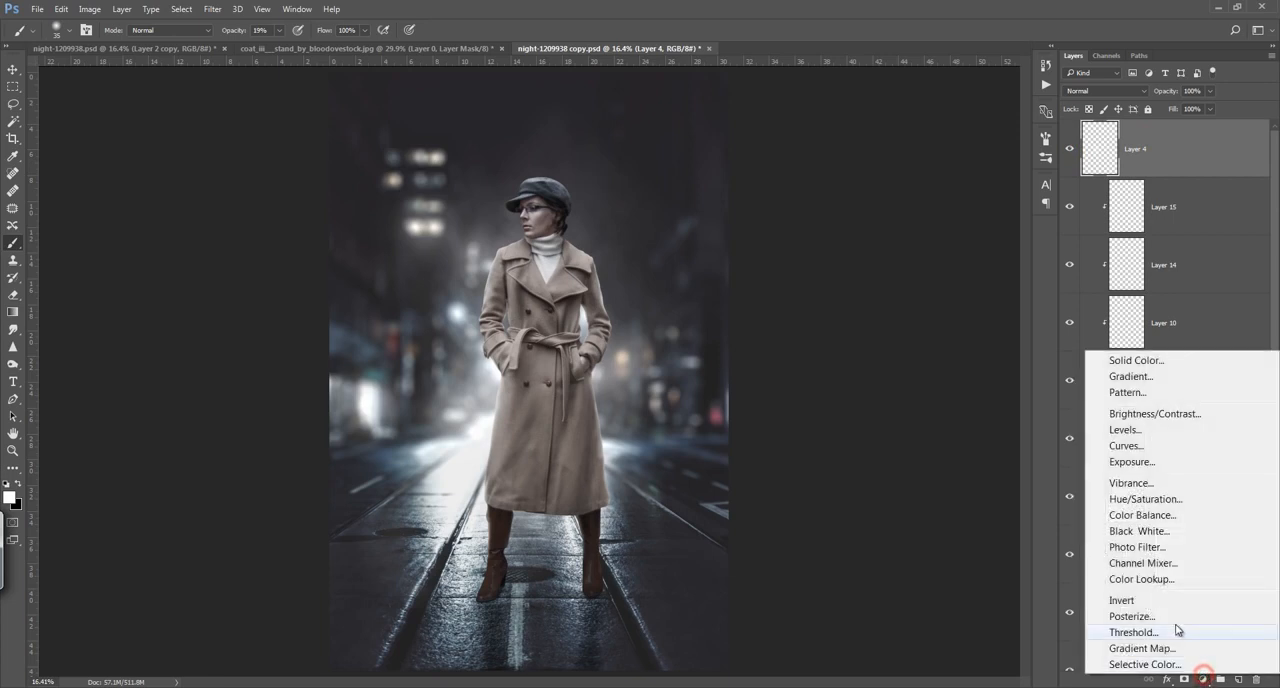
click(1160, 515)
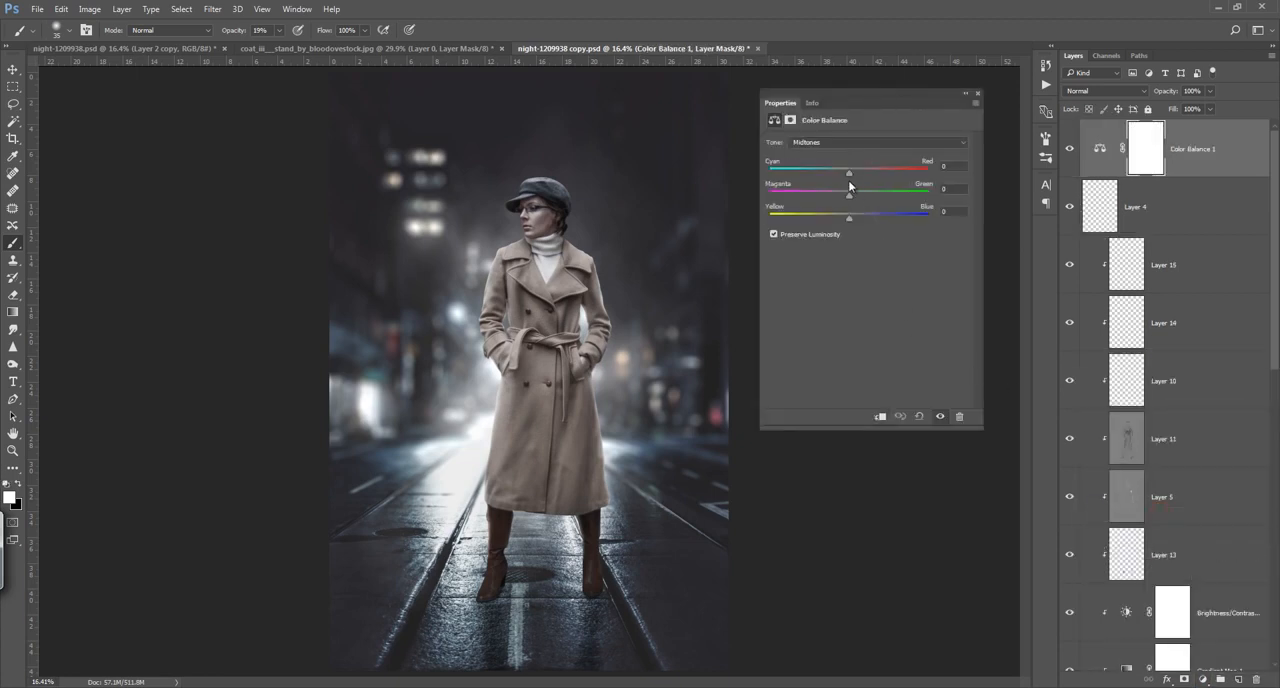
drag(849, 172, 840, 175)
drag(851, 175, 851, 221)
click(850, 218)
Step: Shift the Color Balance shadows slightly toward blue and close the adjustment's settings
click(851, 145)
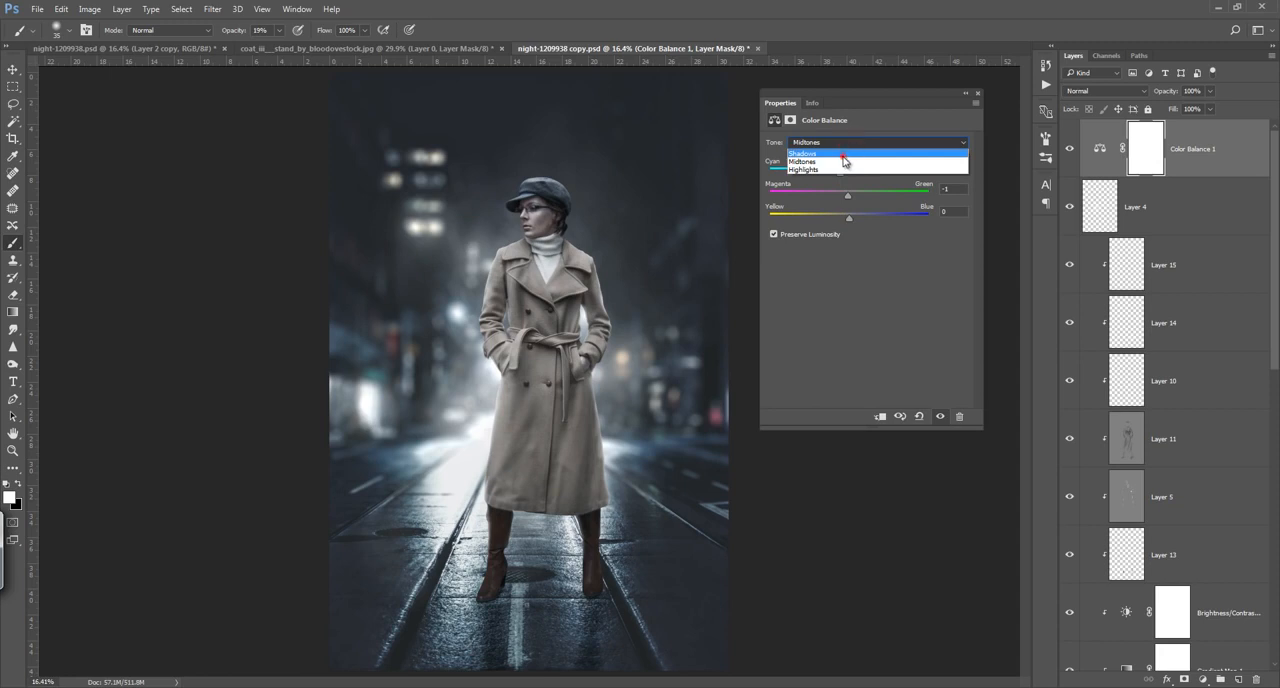
click(850, 140)
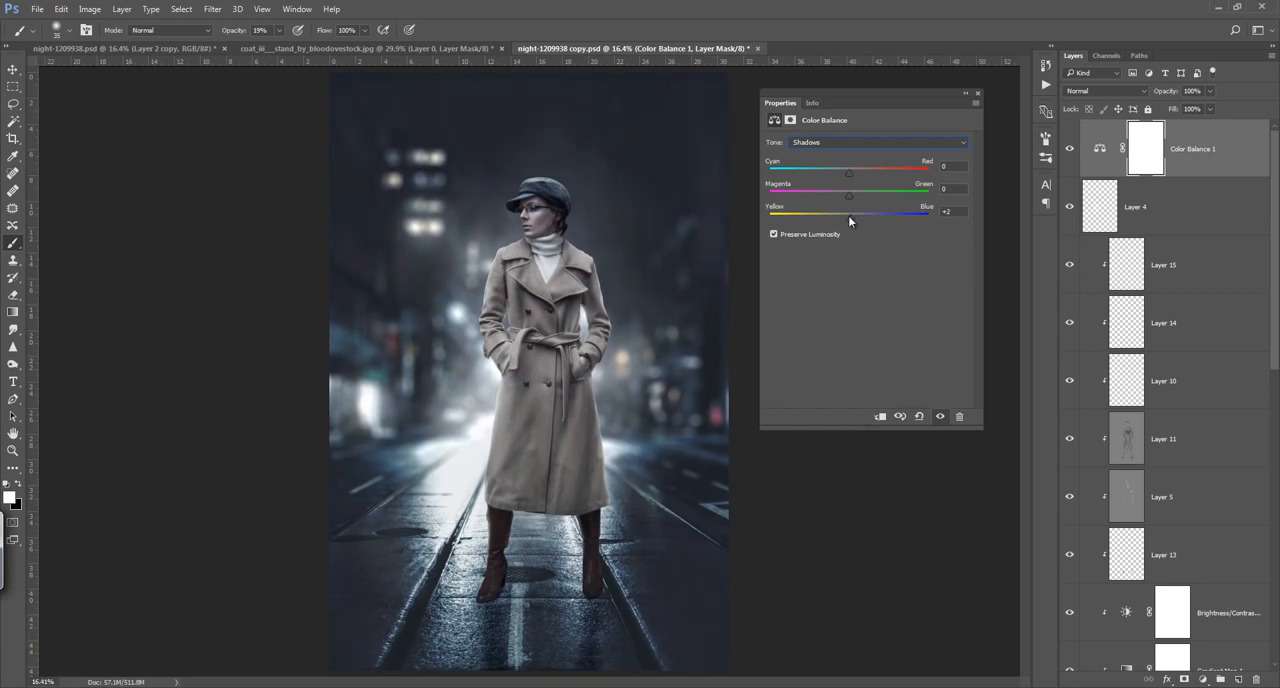
click(977, 95)
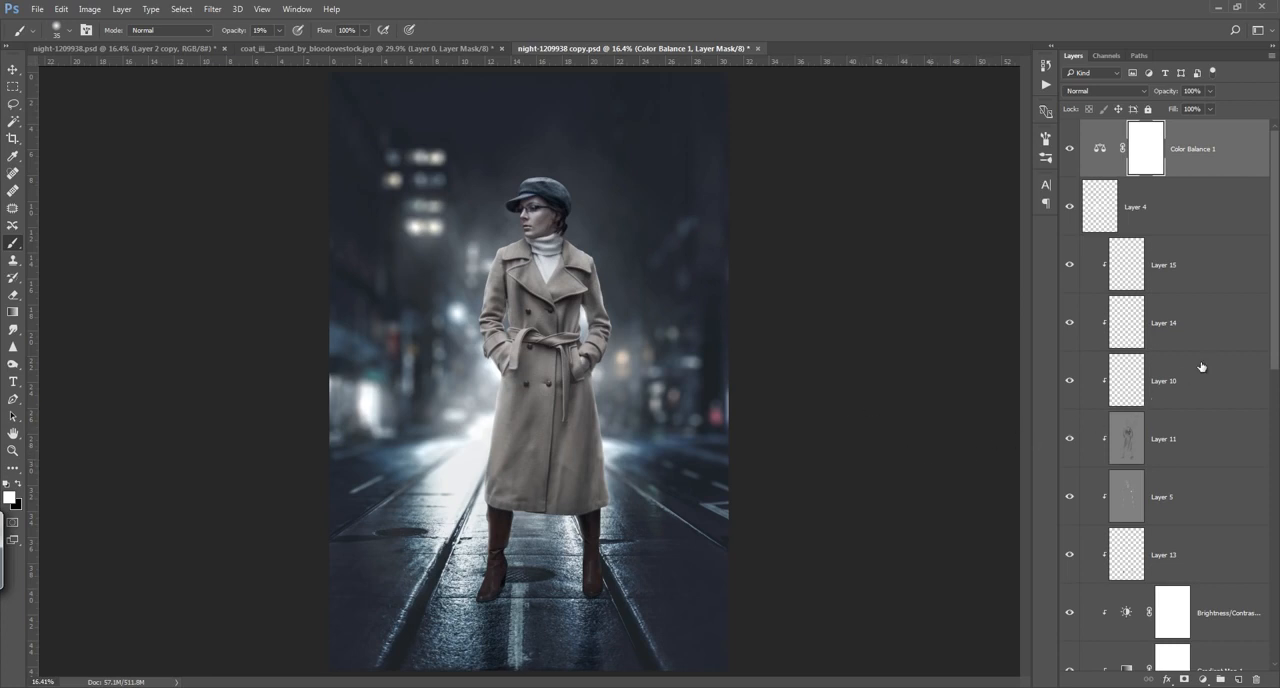
Step: Add a new layer directly above Layer 4, beneath the Color Balance adjustment
drag(1276, 311, 1271, 344)
drag(1272, 341, 1275, 261)
click(1197, 213)
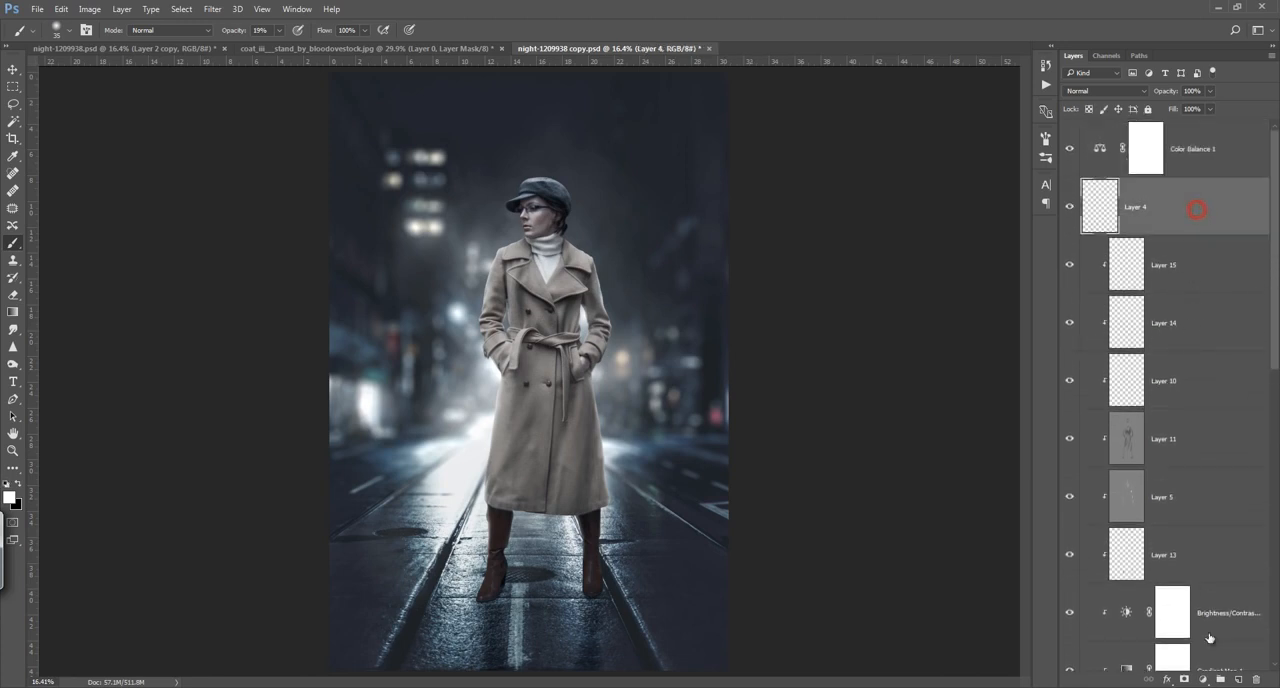
click(1239, 679)
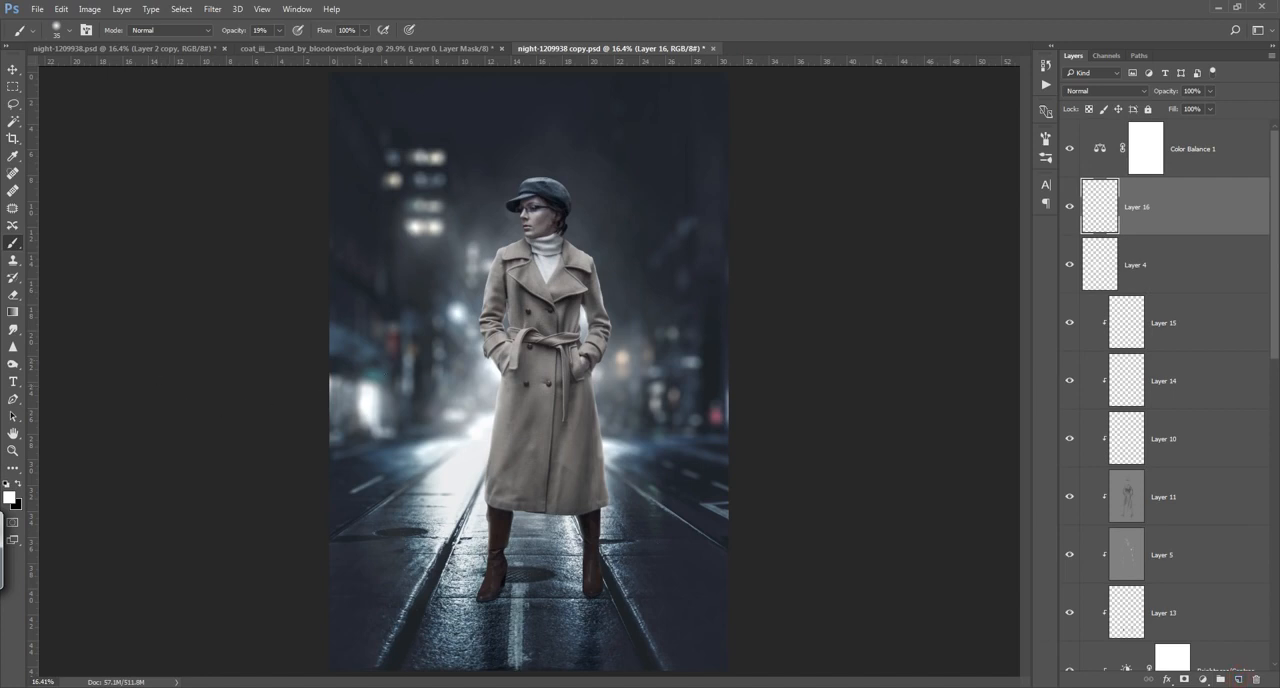
Step: Paint soft white haze on Layer 16 at both sides of the coat with a 1200 px brush at 19% opacity
key(bracketright)
key(bracketright)
key(bracketright)
key(bracketright)
key(bracketright)
key(bracketright)
key(bracketright)
key(bracketright)
key(bracketright)
key(bracketright)
key(bracketright)
key(bracketright)
key(bracketright)
key(bracketright)
key(bracketright)
click(472, 388)
click(476, 389)
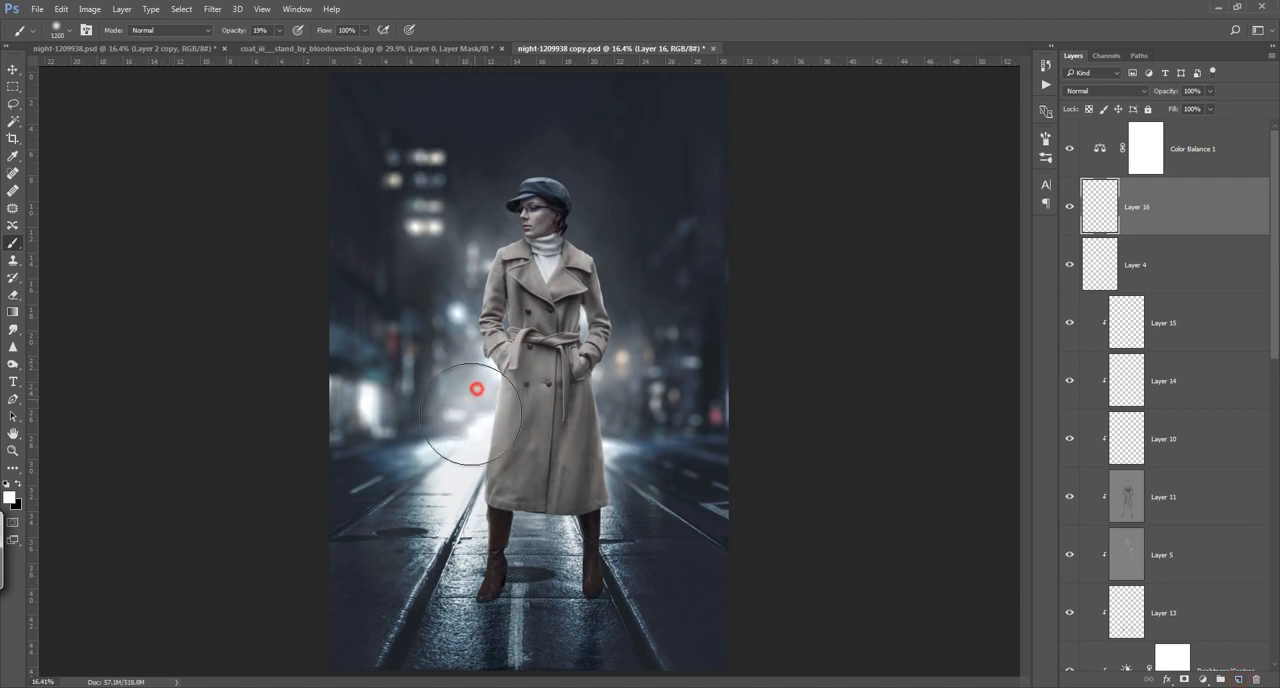
click(604, 384)
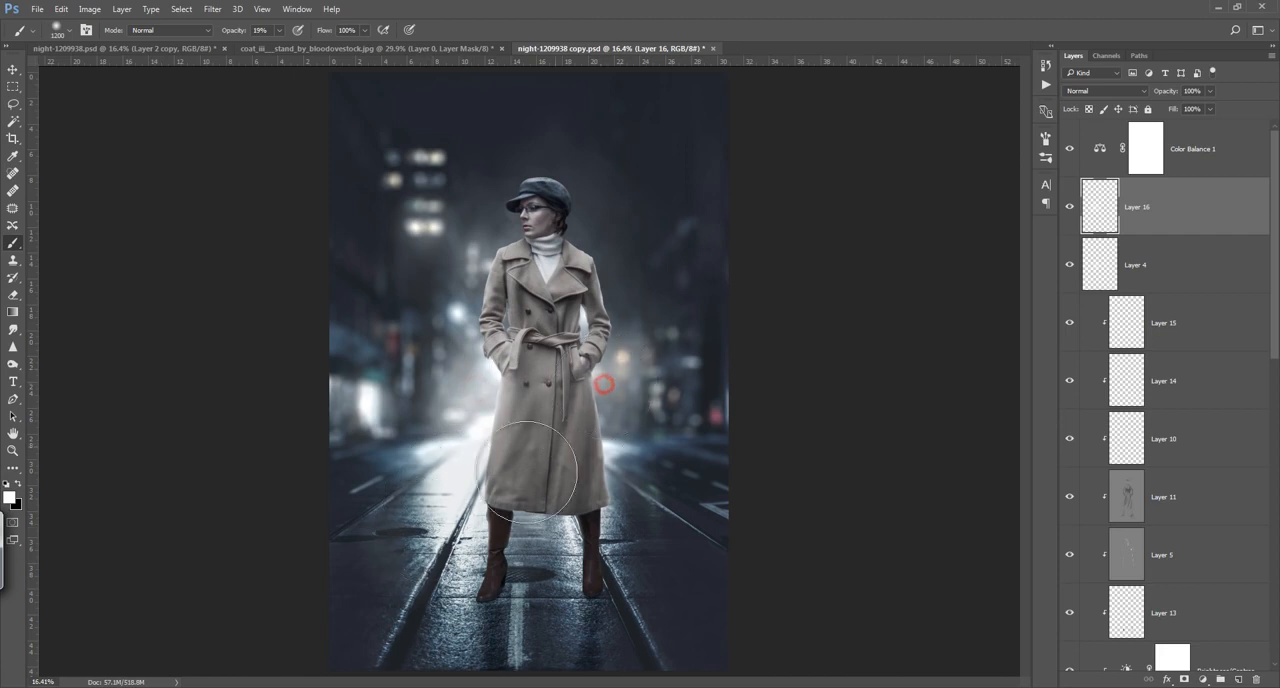
Step: Reduce the brush to 200 px and add white haze in the gaps between the arms and the coat on Layer 16
key(bracketleft)
key(bracketleft)
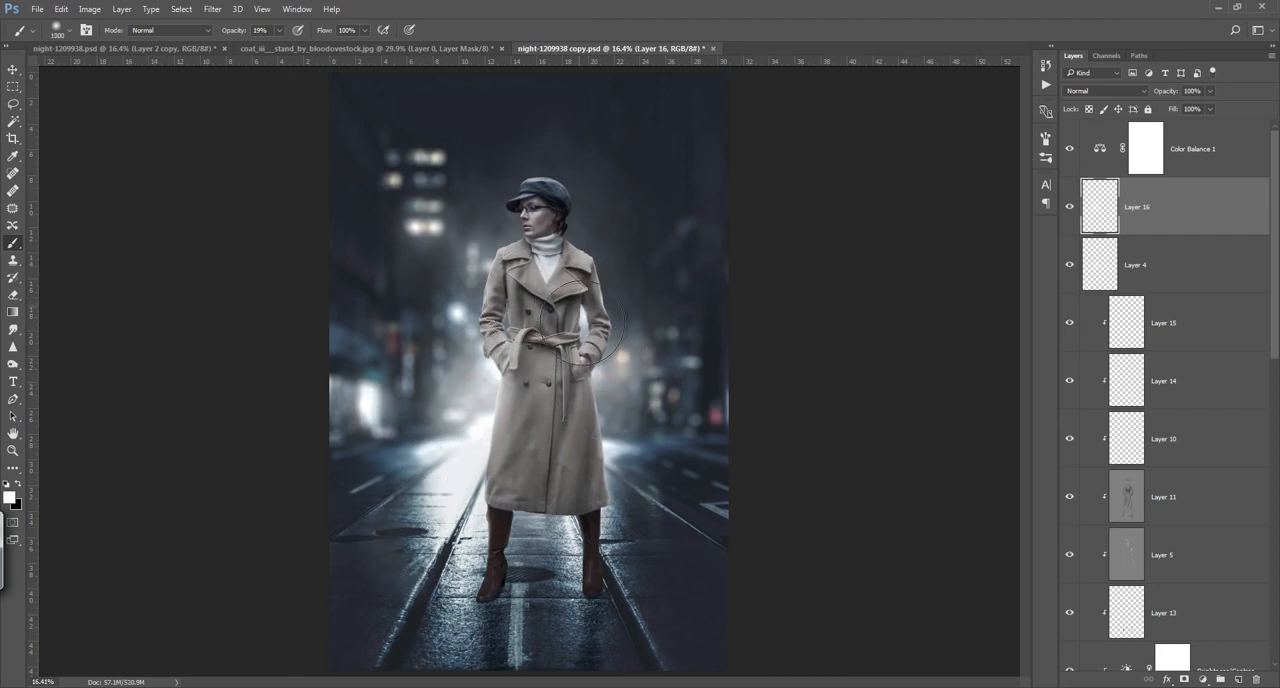
key(bracketleft)
key(bracketleft)
key(bracketleft)
key(bracketleft)
key(bracketleft)
key(bracketleft)
key(bracketleft)
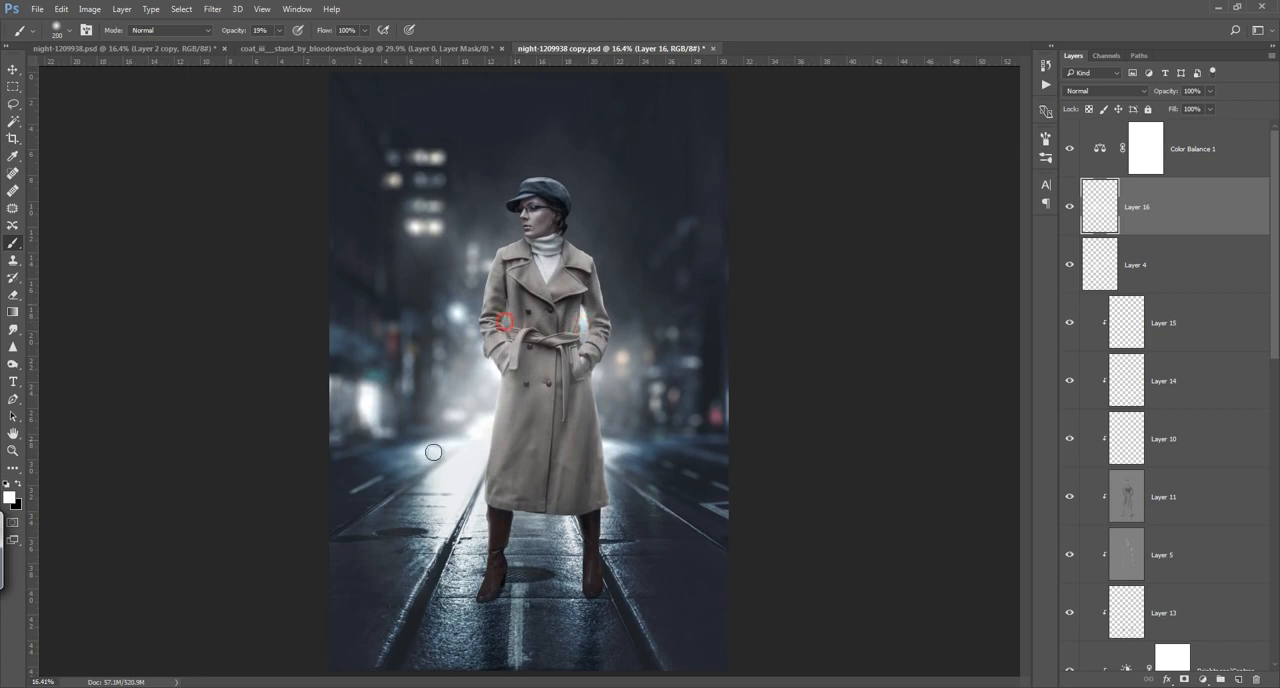
Step: Compare the image with Layer 11 hidden and shown, and set Layer 11's opacity to 50%
click(1070, 496)
click(1070, 500)
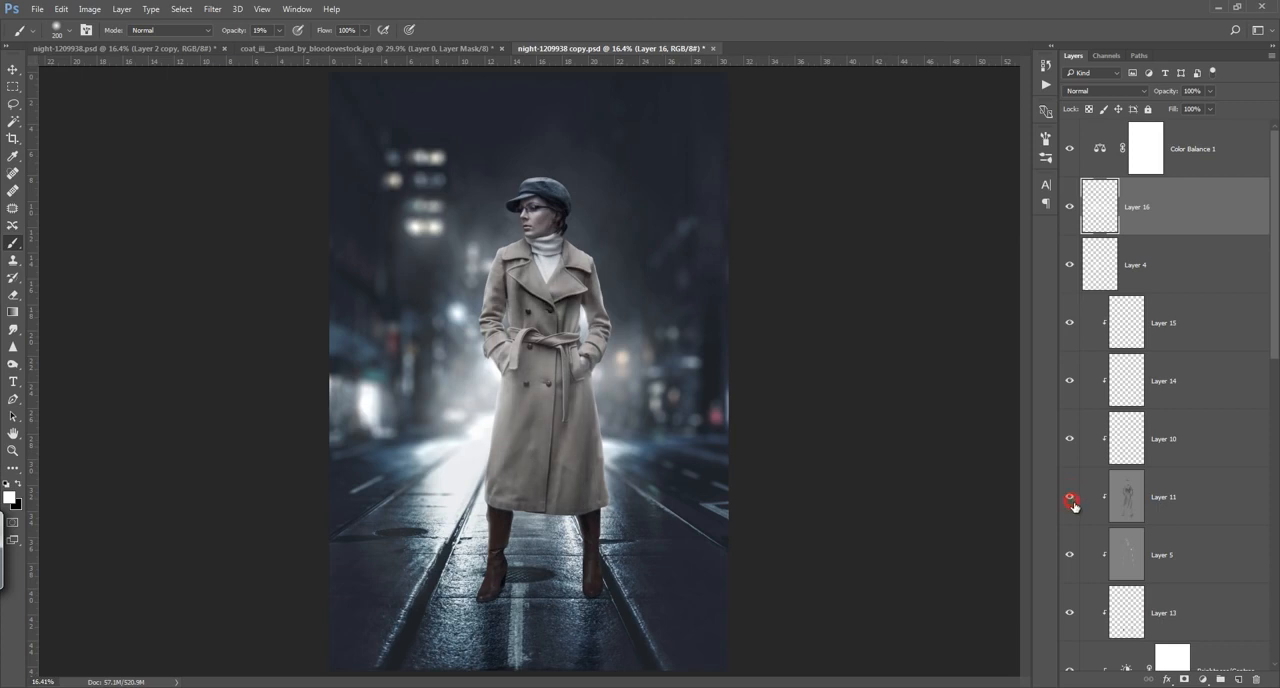
click(1130, 505)
drag(1165, 95, 1132, 102)
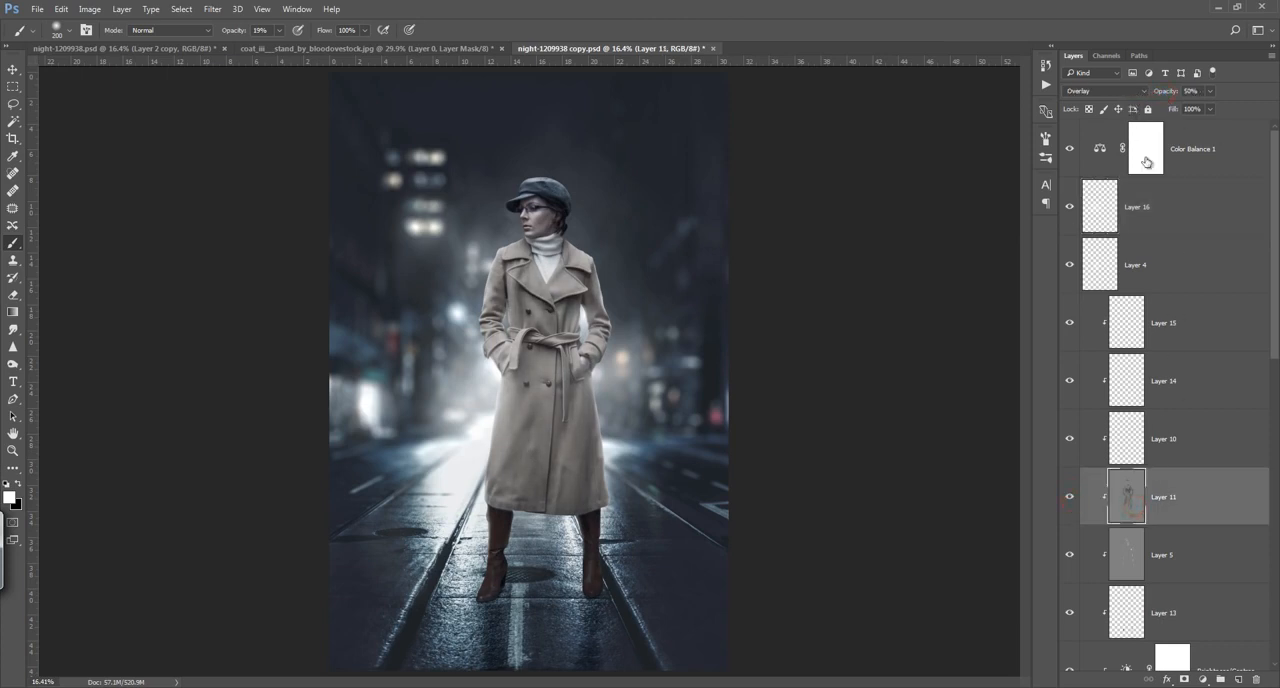
Step: Stamp all visible layers into a new layer above Color Balance 1 and open it in the Camera Raw filter
drag(1276, 340, 1262, 388)
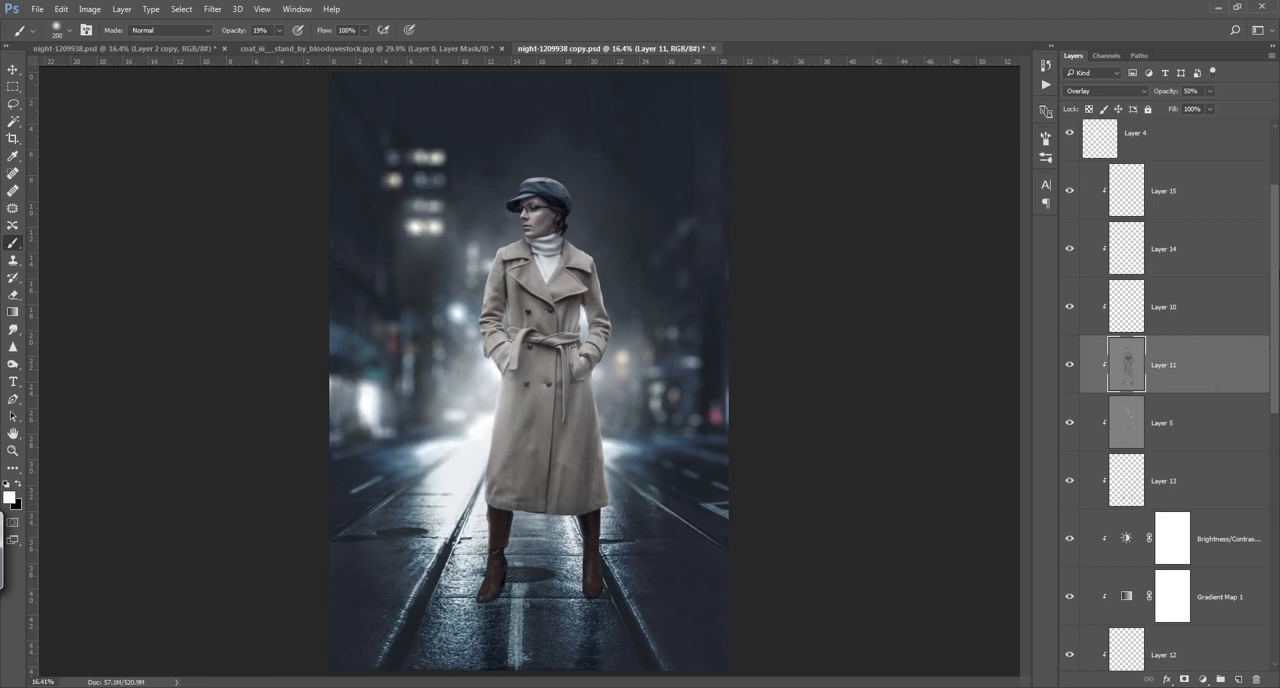
drag(1273, 294, 1273, 191)
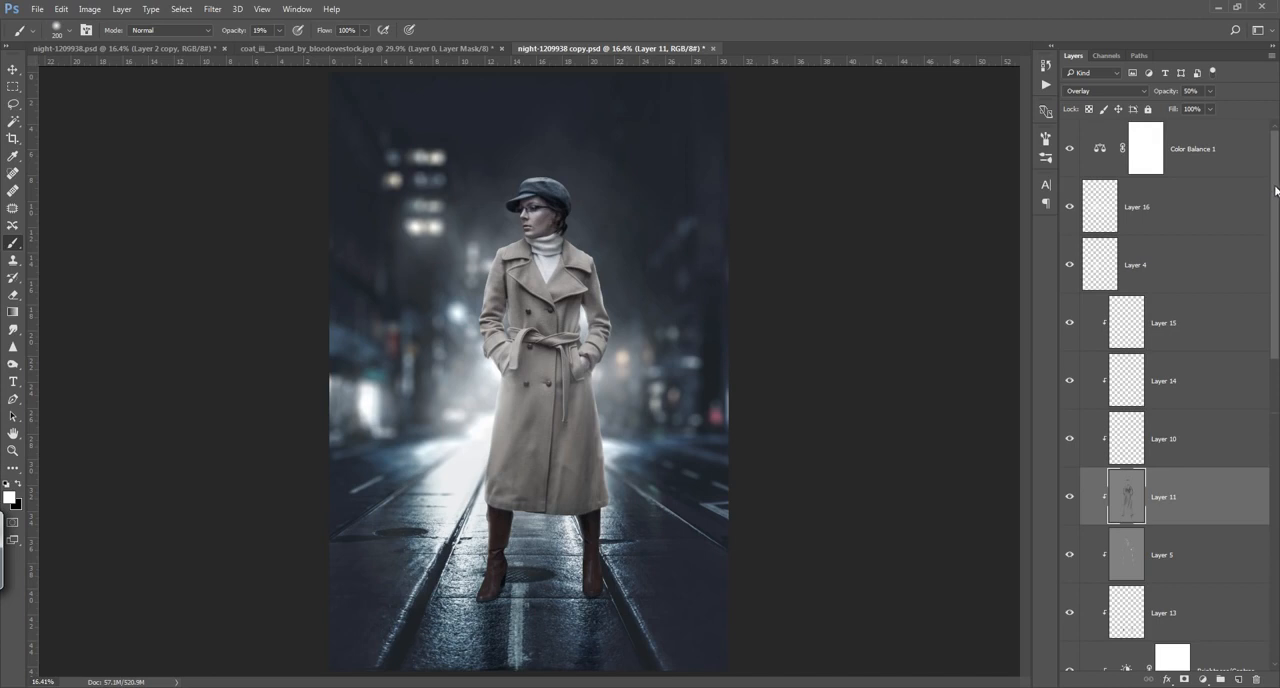
click(1215, 164)
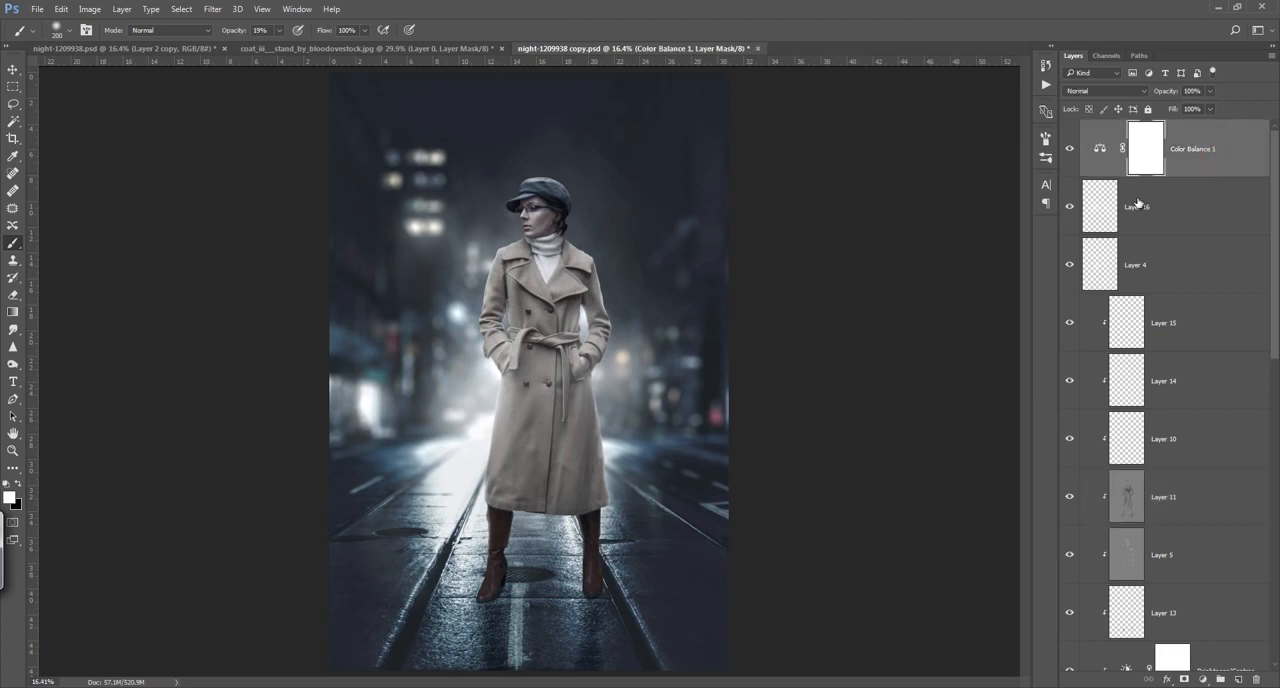
key(ctrl+shift+alt+e)
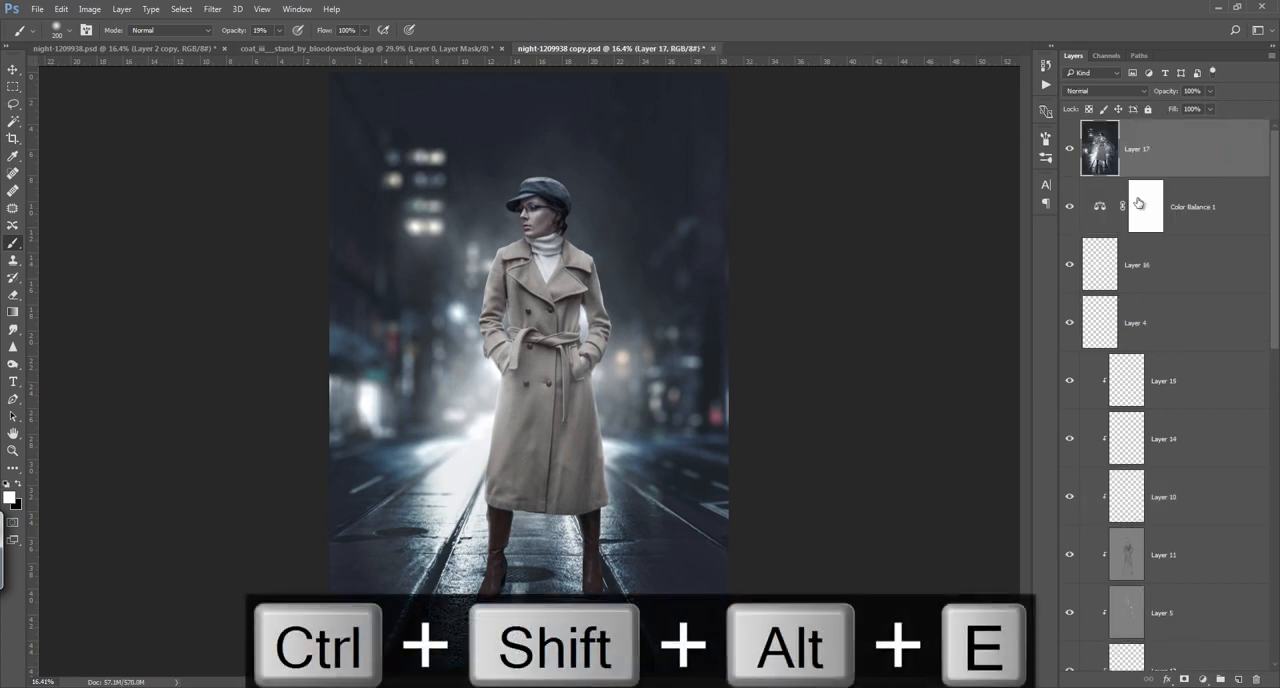
click(213, 9)
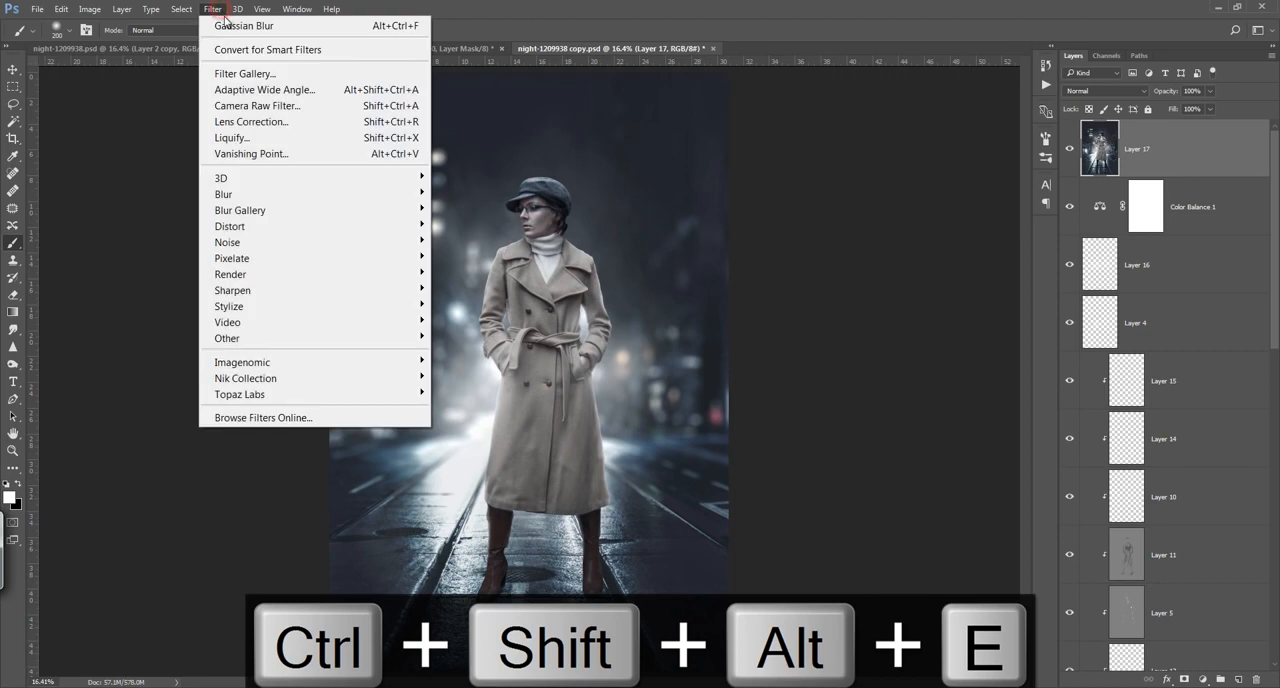
click(268, 105)
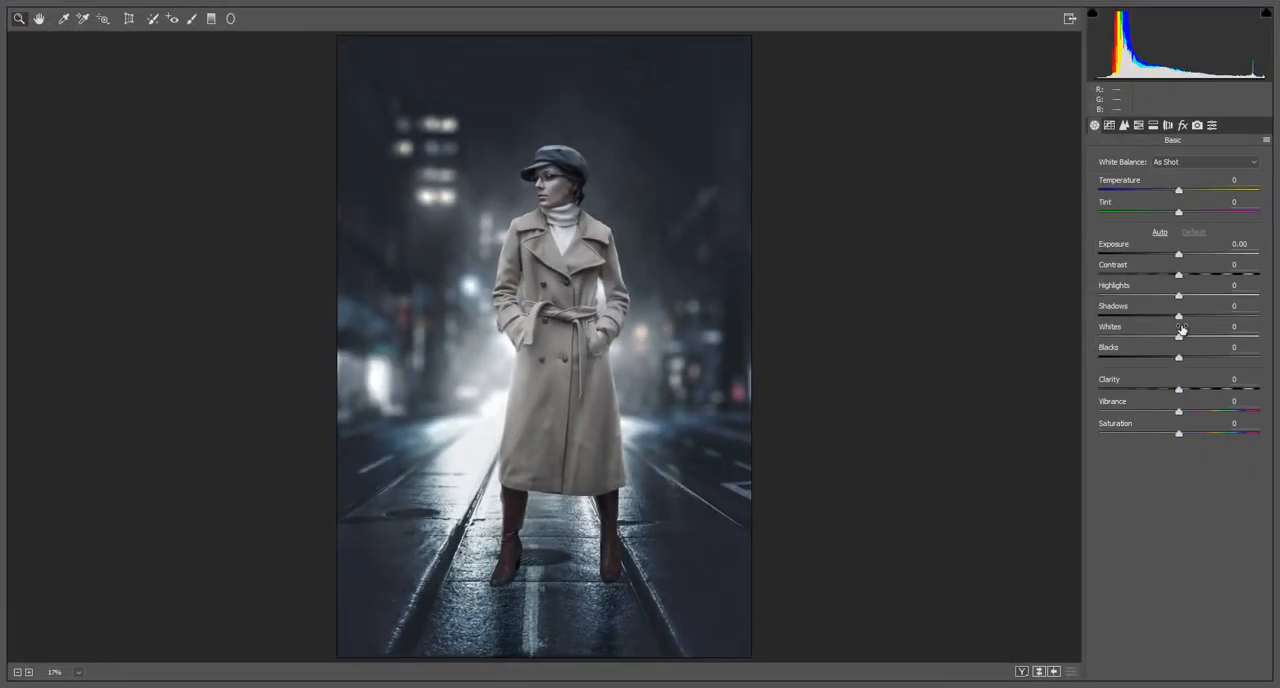
Step: Set Whites to +38, Shadows to +13, Clarity to +9 and Temperature to -3 in Camera Raw
drag(1179, 337, 1229, 344)
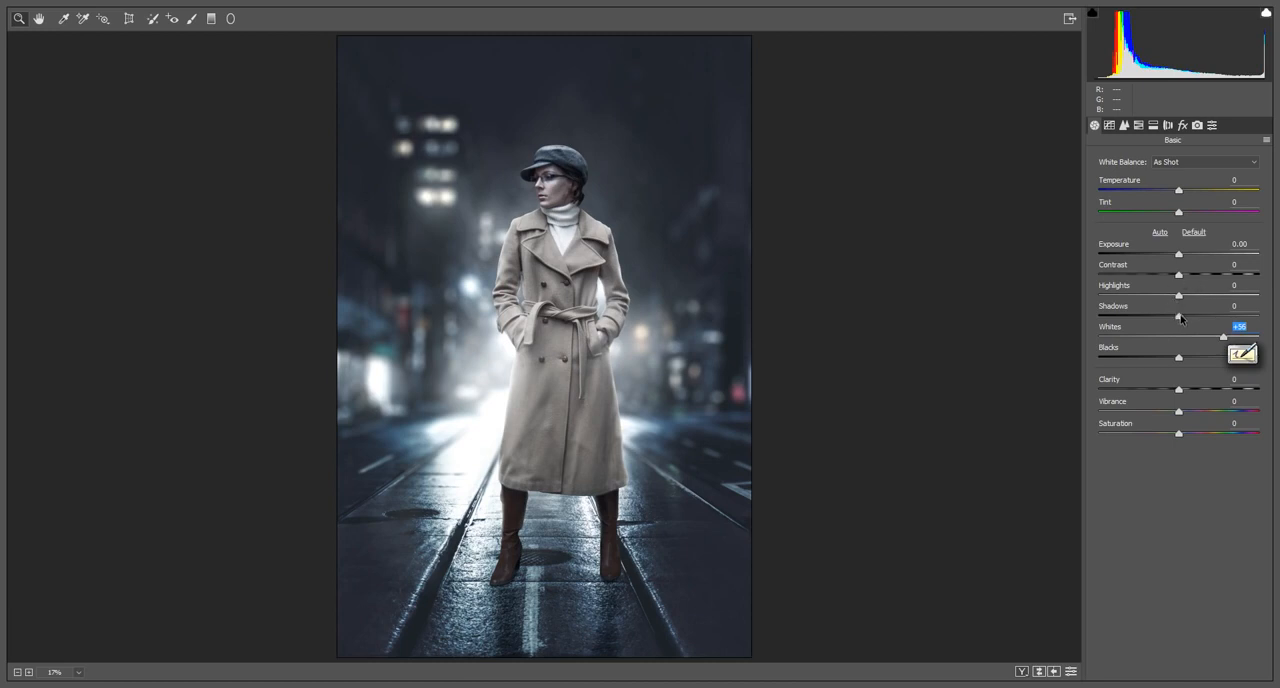
drag(1181, 318, 1185, 326)
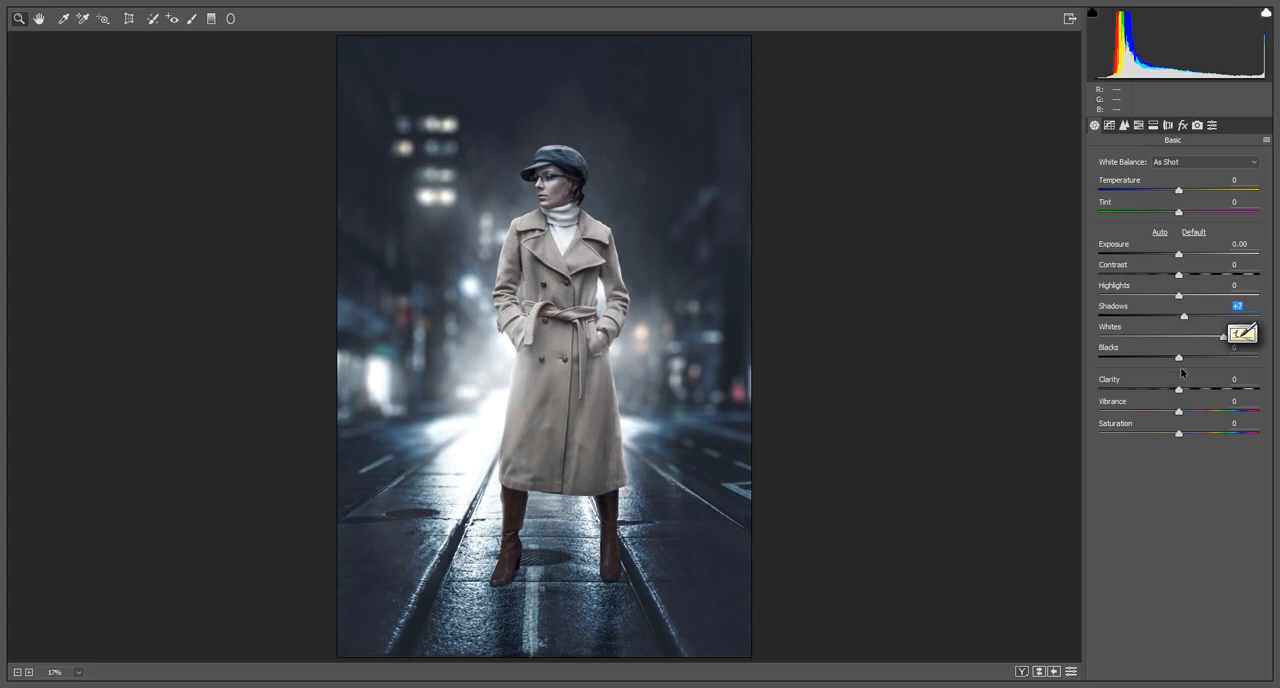
drag(1184, 386, 1189, 393)
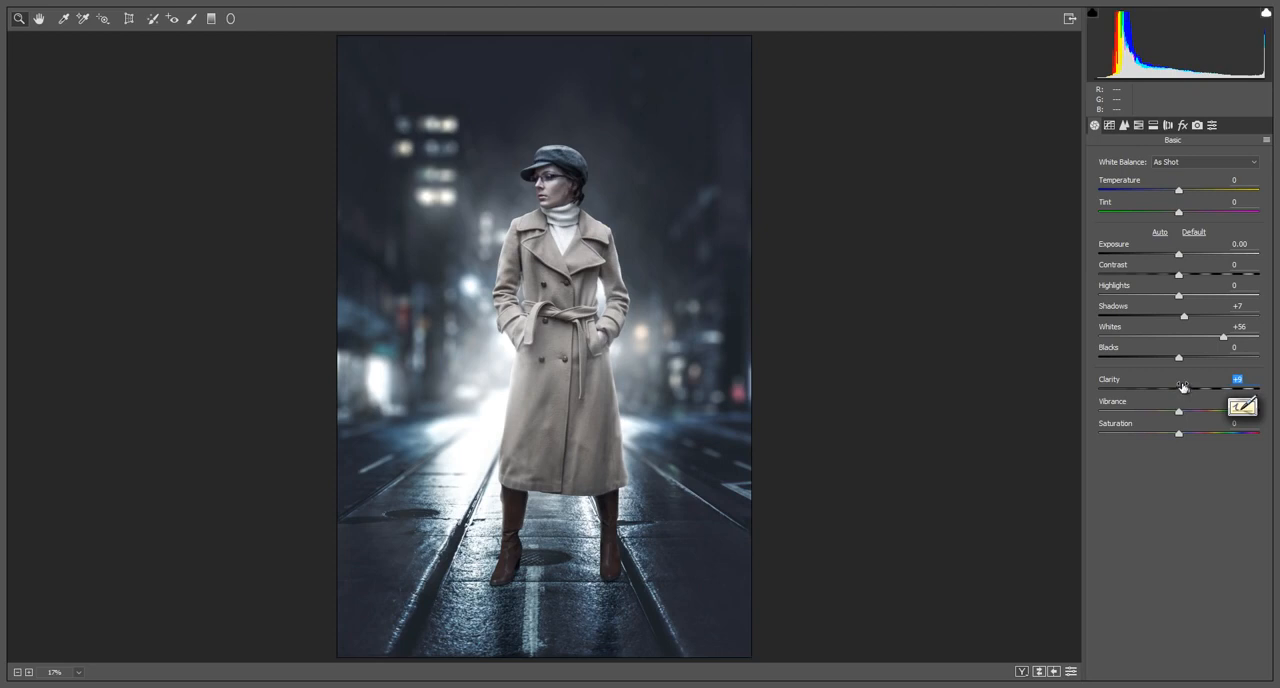
drag(1186, 318, 1209, 338)
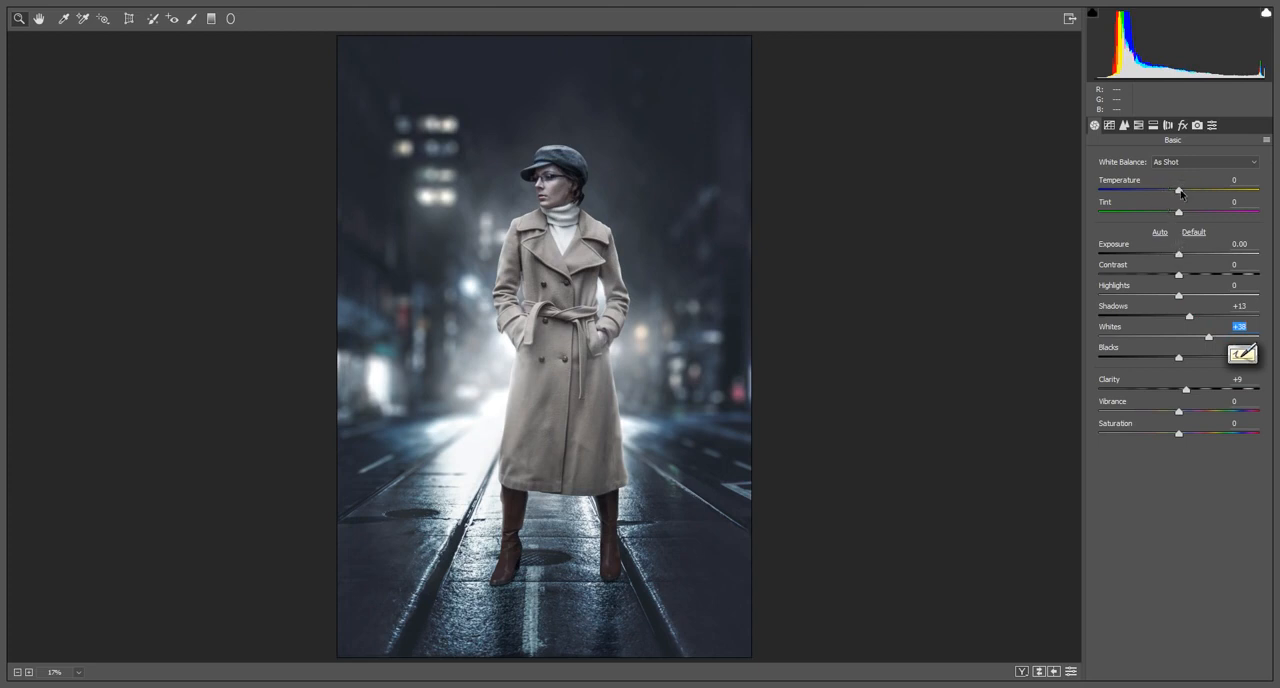
mouse_move(1181, 194)
mouse_down()
mouse_move(1166, 195)
mouse_move(1175, 201)
mouse_up()
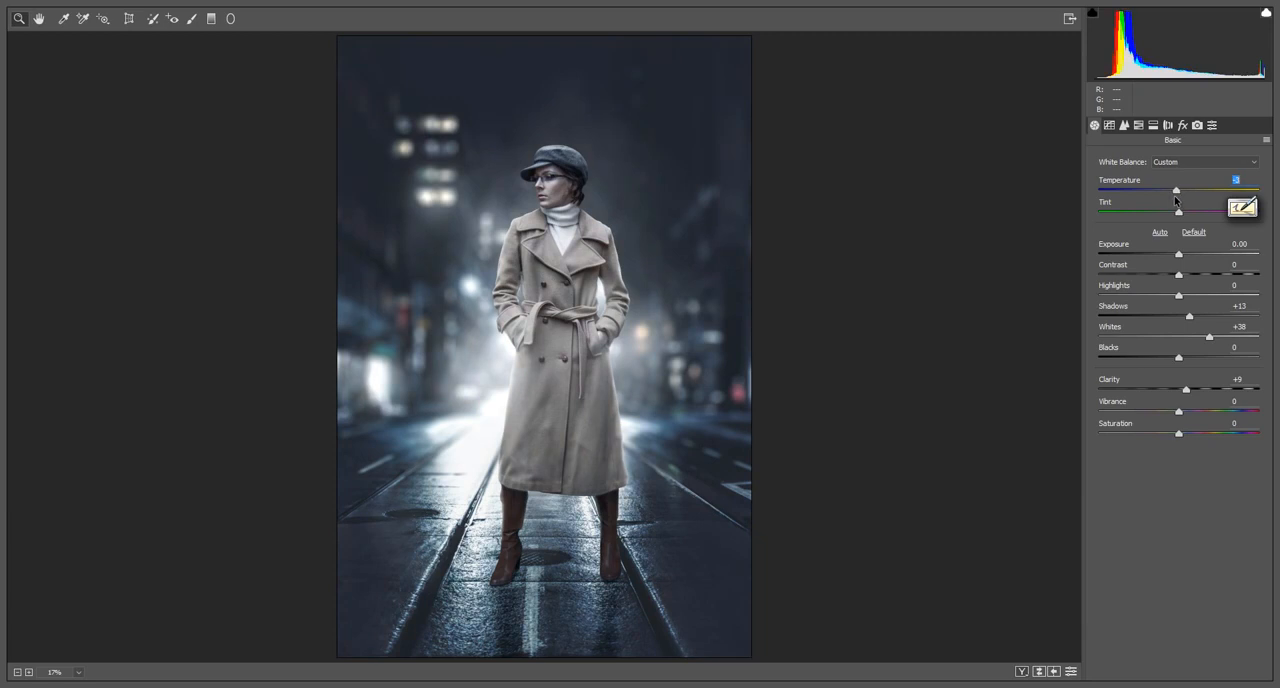
Step: Try tinting the highlights with Camera Raw's Split Toning
click(1138, 125)
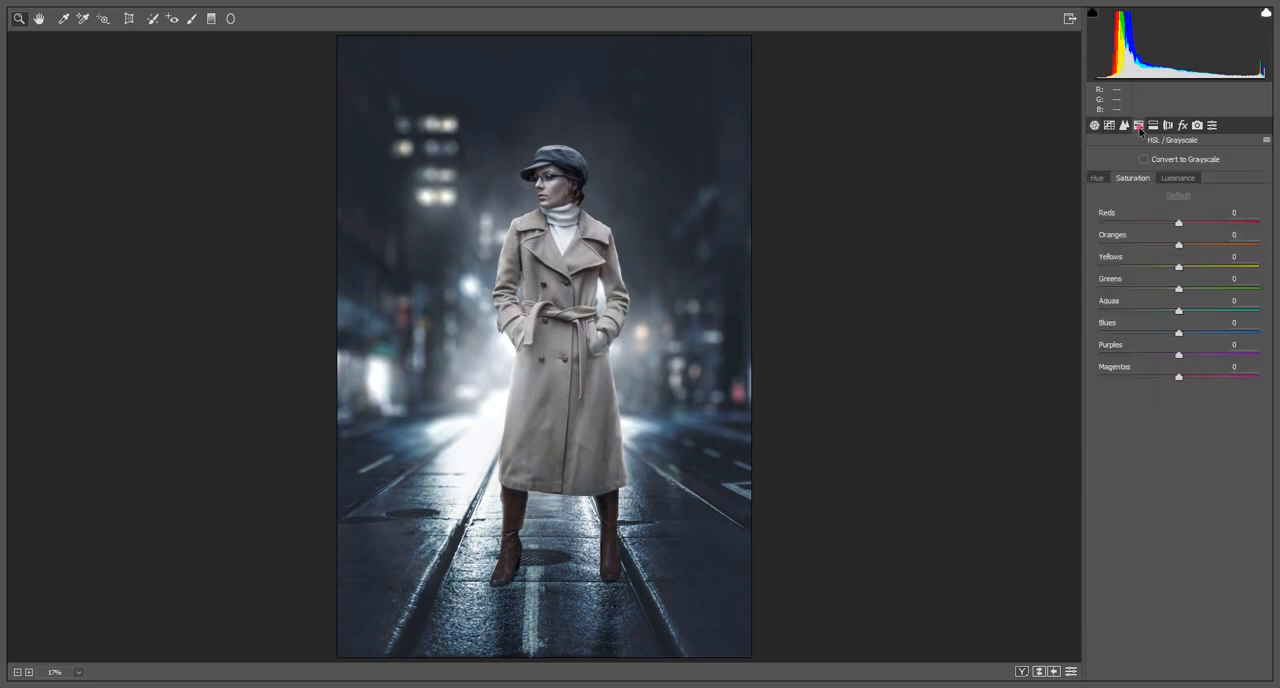
click(1153, 125)
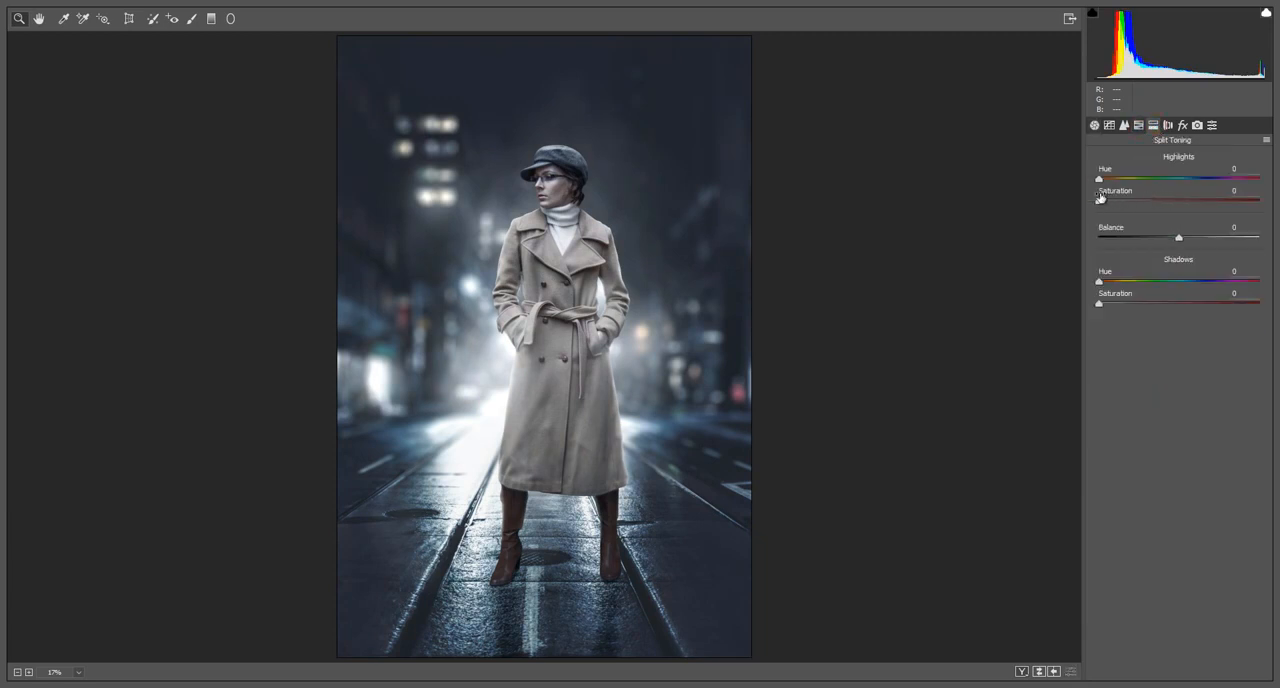
drag(1101, 203, 1181, 188)
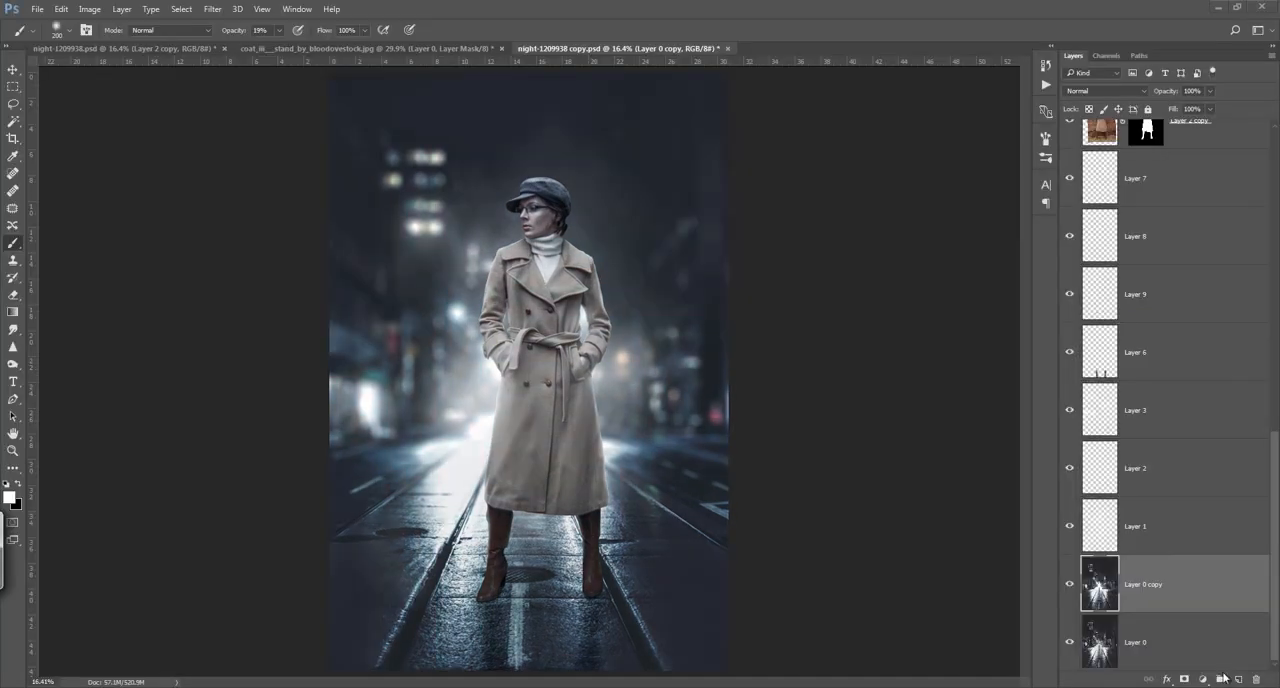
Step: Add a layer directly above Layer 0 copy and paint sampled road tones on the street between the boots
click(1237, 679)
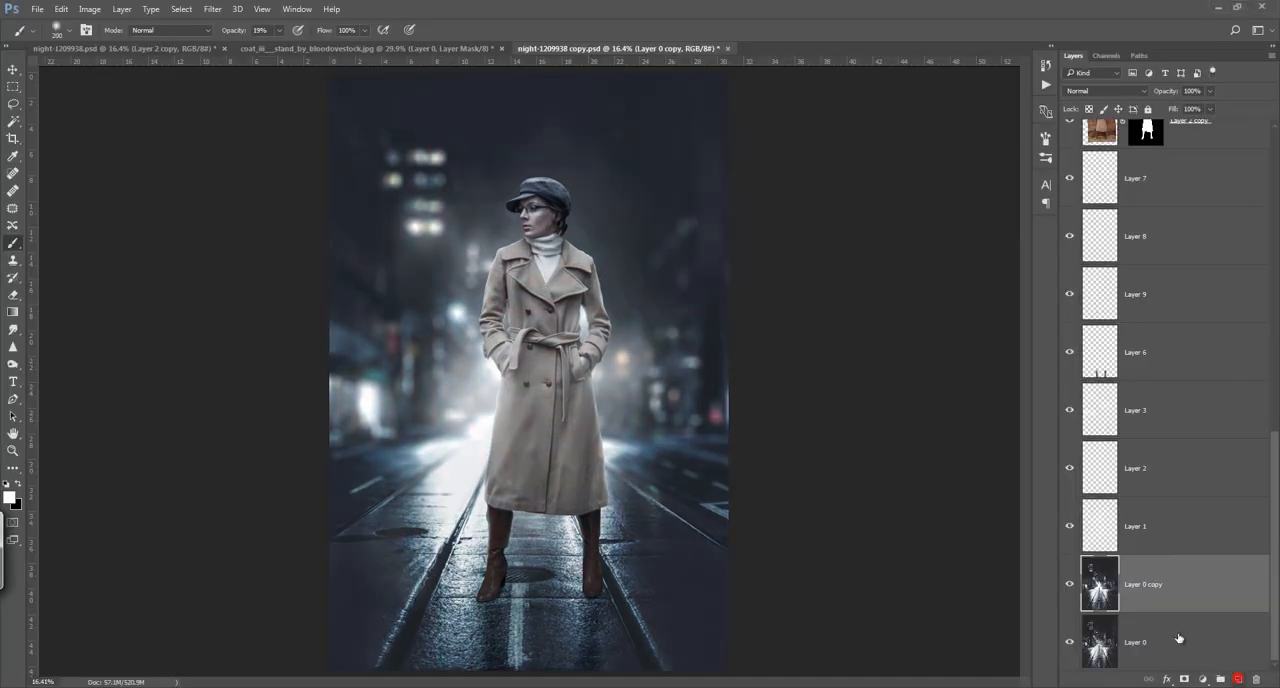
click(1237, 679)
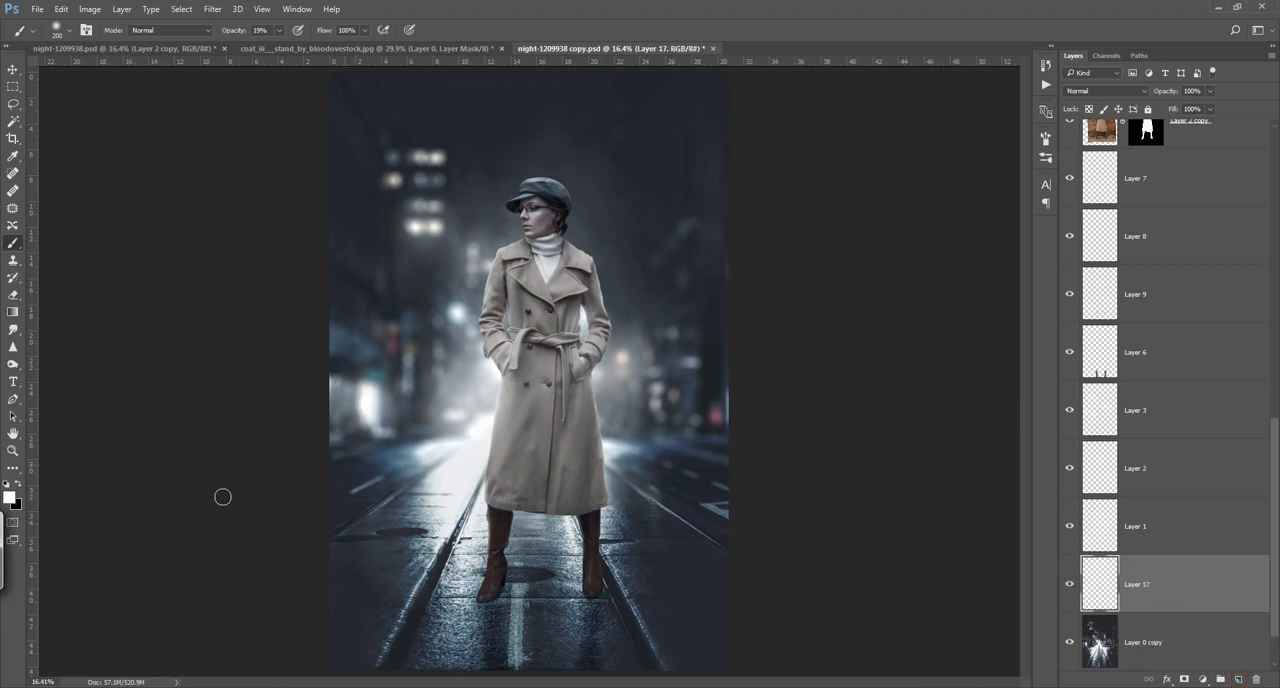
click(497, 570)
mouse_move(497, 570)
mouse_down()
mouse_move(494, 538)
mouse_move(575, 520)
mouse_move(558, 532)
mouse_move(590, 590)
mouse_up()
key(bracketright)
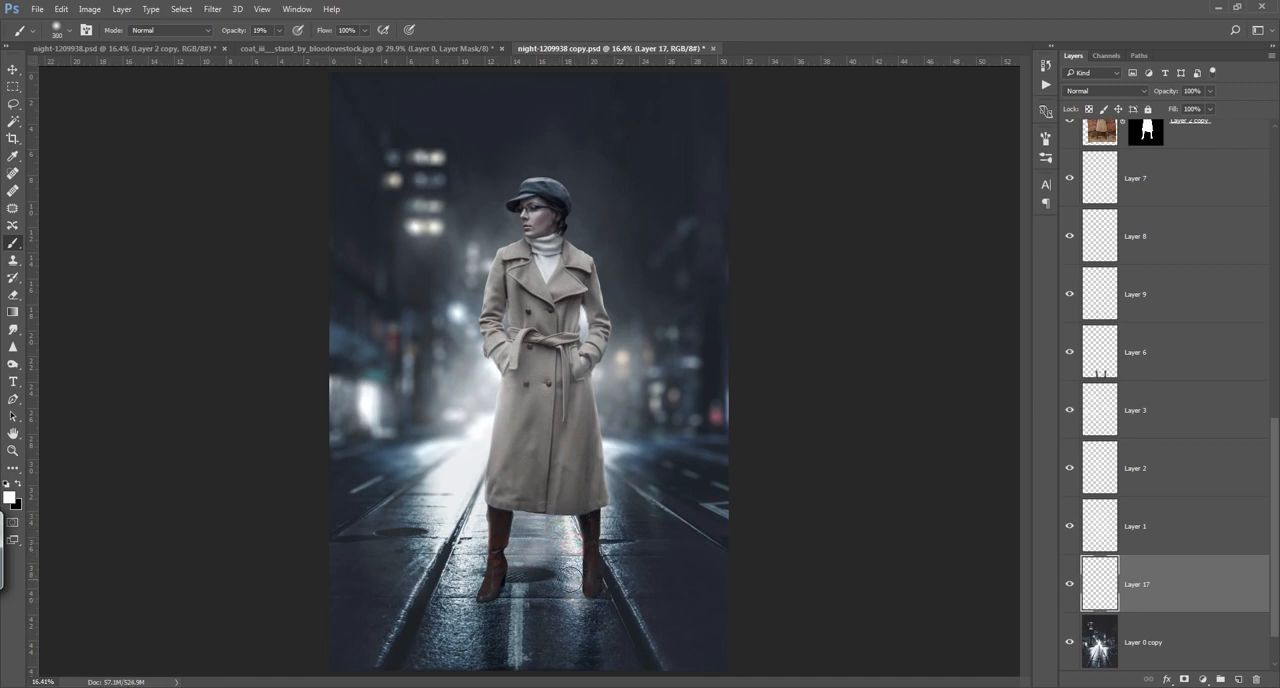
alt+click(564, 567)
mouse_move(566, 562)
mouse_down()
mouse_move(572, 516)
mouse_move(575, 612)
mouse_up()
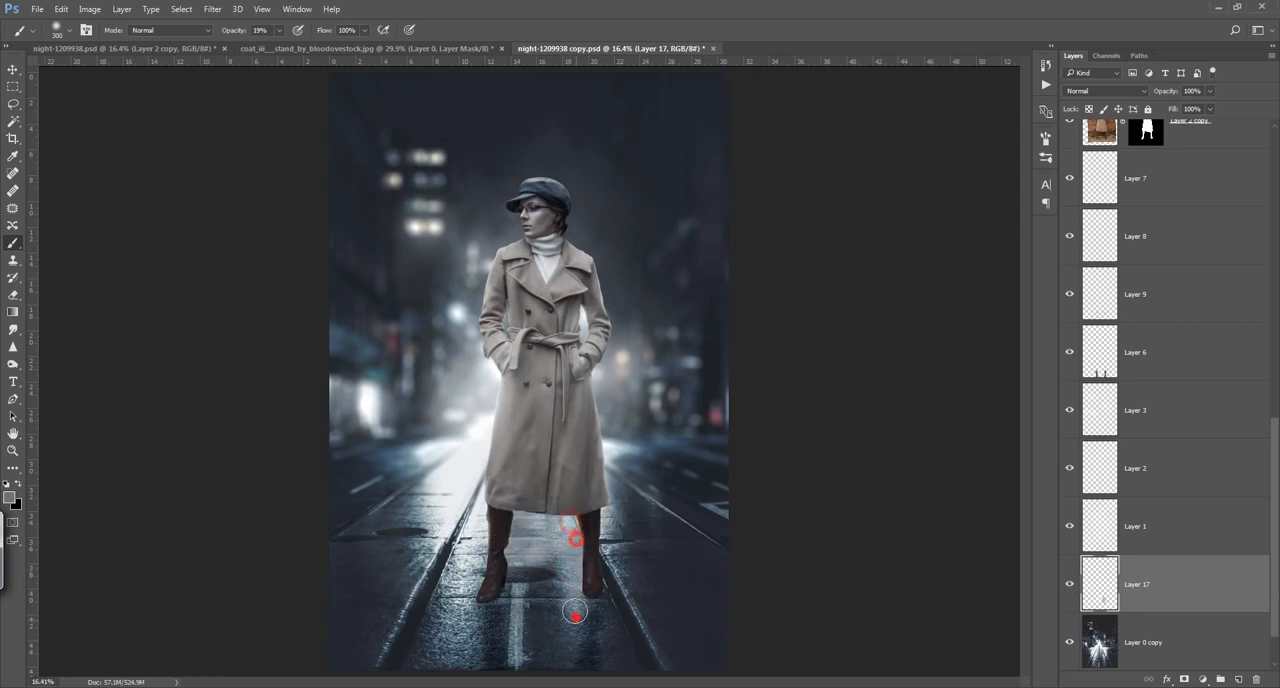
Step: Paint sampled road tones around the left boot and the street beneath it on Layer 17
alt+click(474, 548)
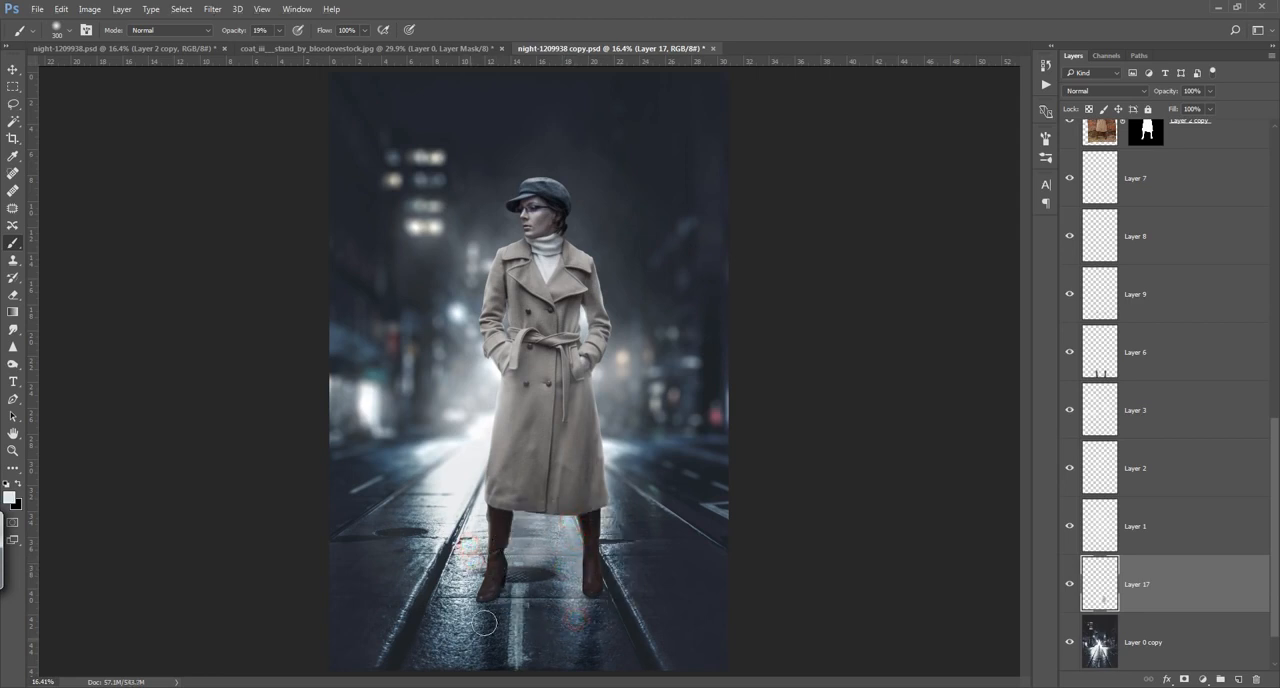
alt+click(505, 556)
drag(479, 556, 466, 640)
mouse_move(486, 512)
mouse_down()
mouse_move(473, 562)
mouse_move(521, 561)
mouse_move(537, 594)
mouse_up()
click(476, 551)
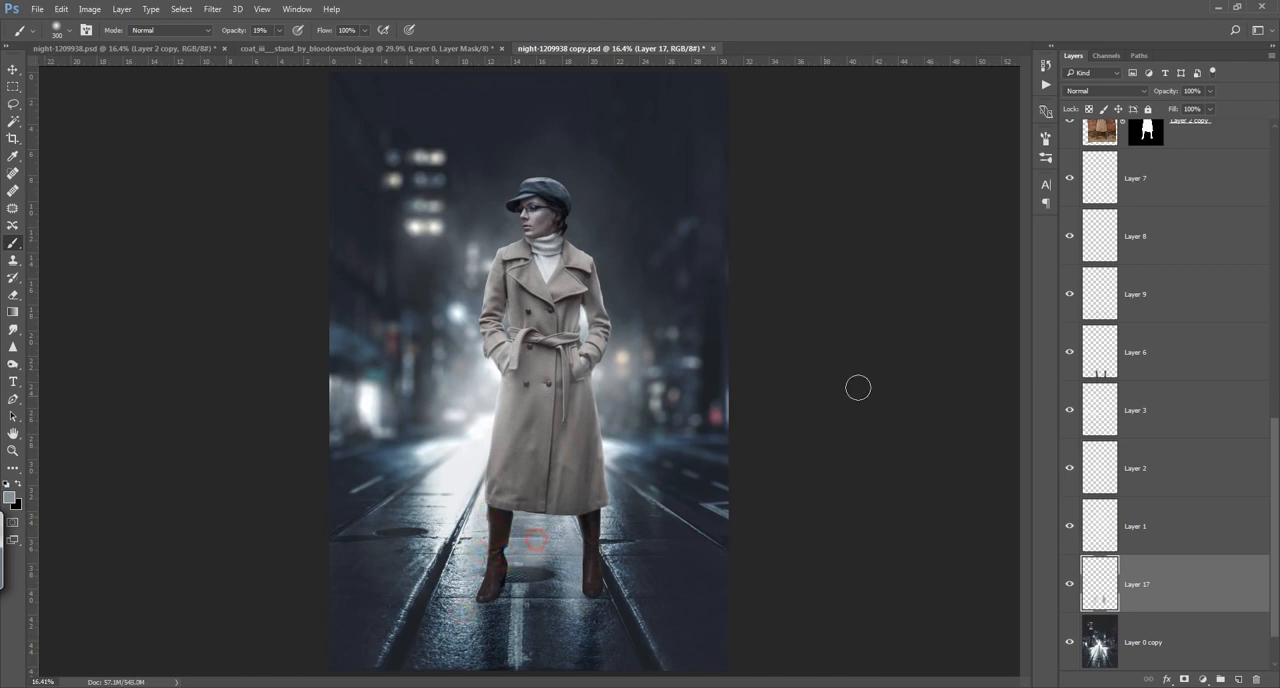
Step: Compare the image with Layer 17 hidden and shown, and delete that layer
click(1069, 584)
click(1069, 584)
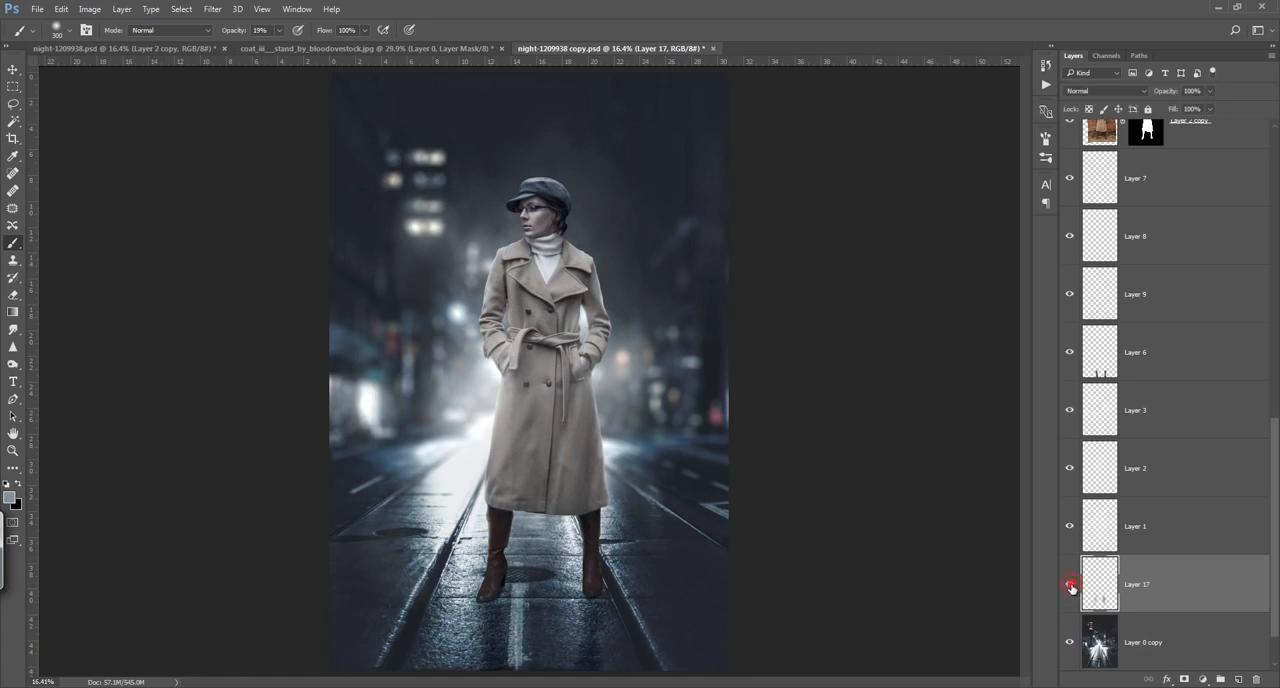
key(Delete)
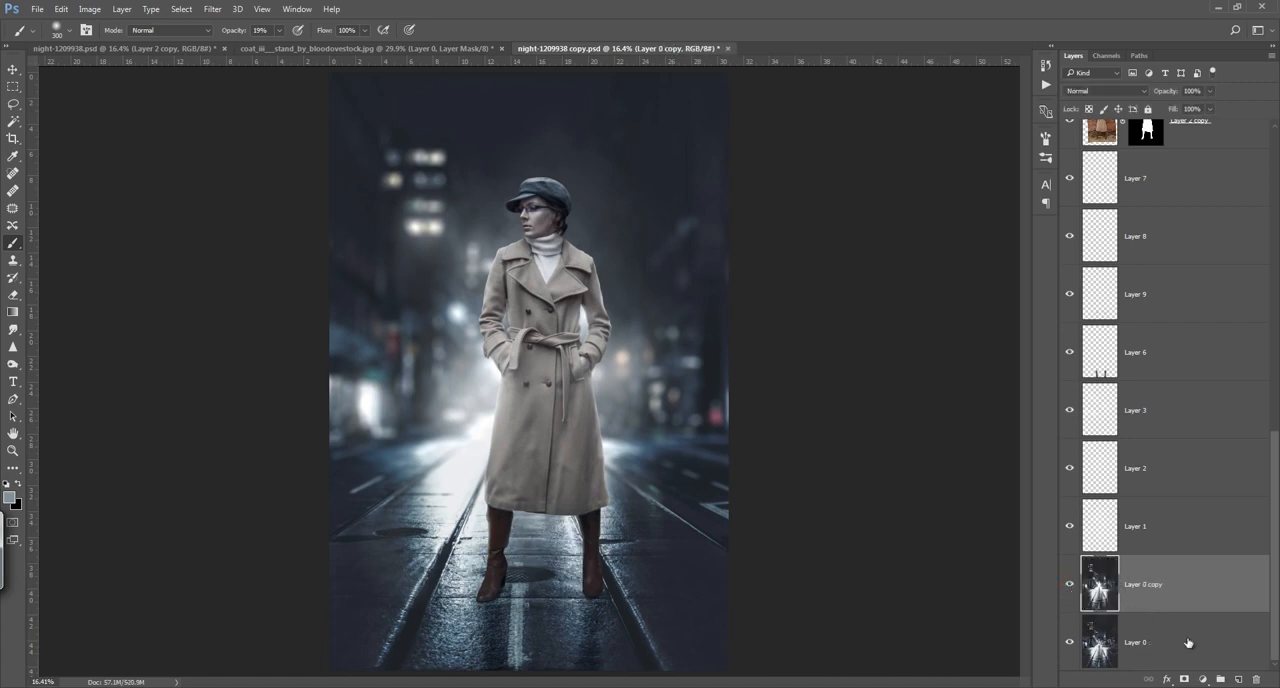
Step: Add a fresh layer above Layer 0 copy and brush sampled road colours between the boots and around the right boot
click(1240, 679)
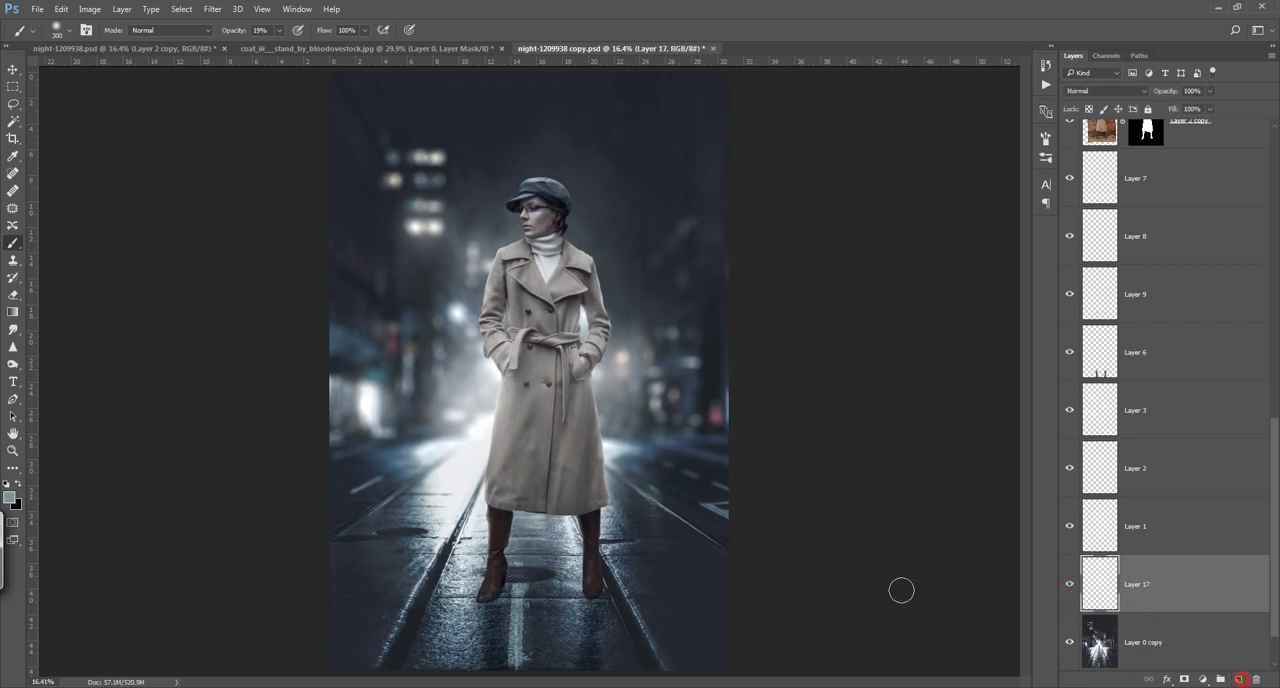
alt+click(563, 531)
drag(567, 527, 575, 556)
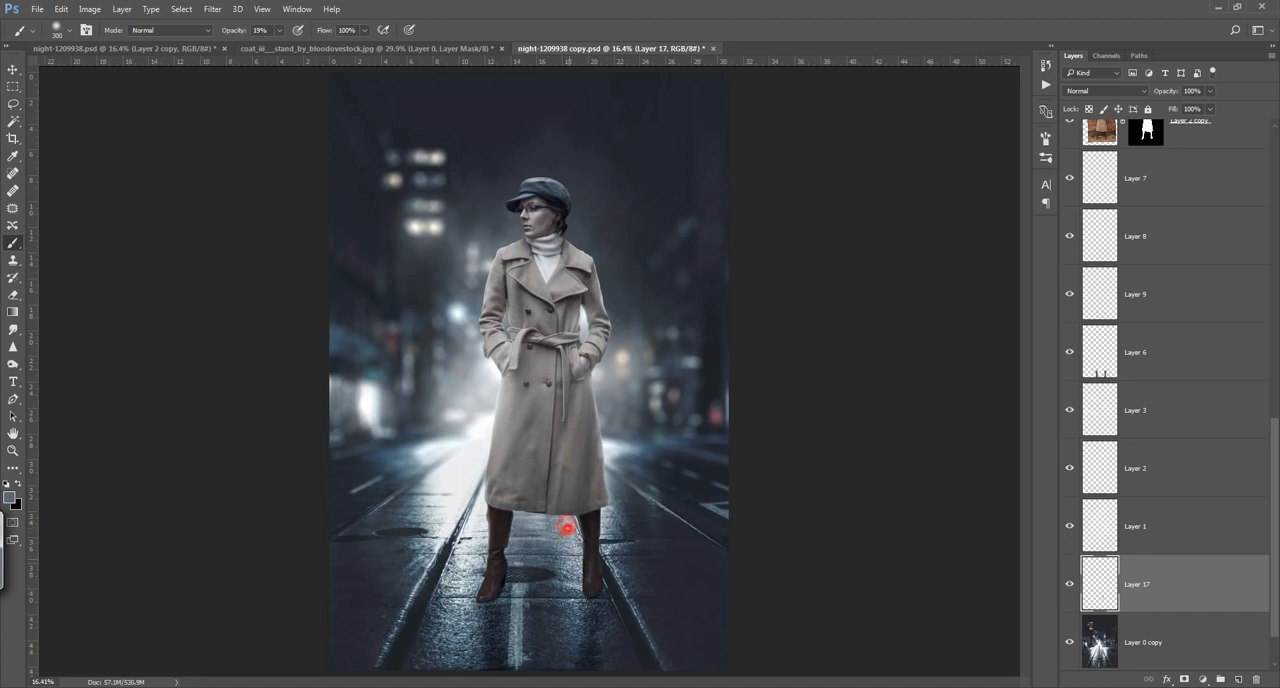
alt+click(610, 525)
drag(609, 514, 589, 584)
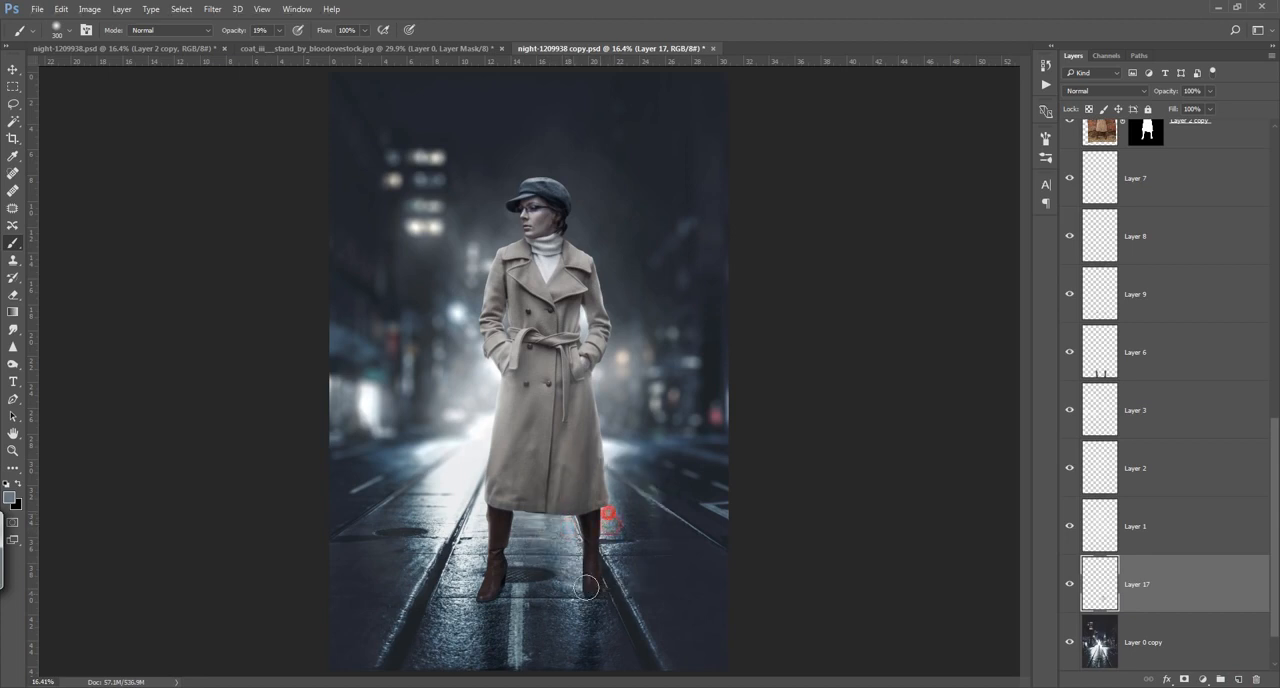
Step: Brush sampled road colours along and below the left boot on Layer 17, and lower the layer's opacity slightly
alt+click(484, 531)
mouse_move(480, 512)
mouse_down()
mouse_move(456, 593)
mouse_move(459, 638)
mouse_up()
click(467, 568)
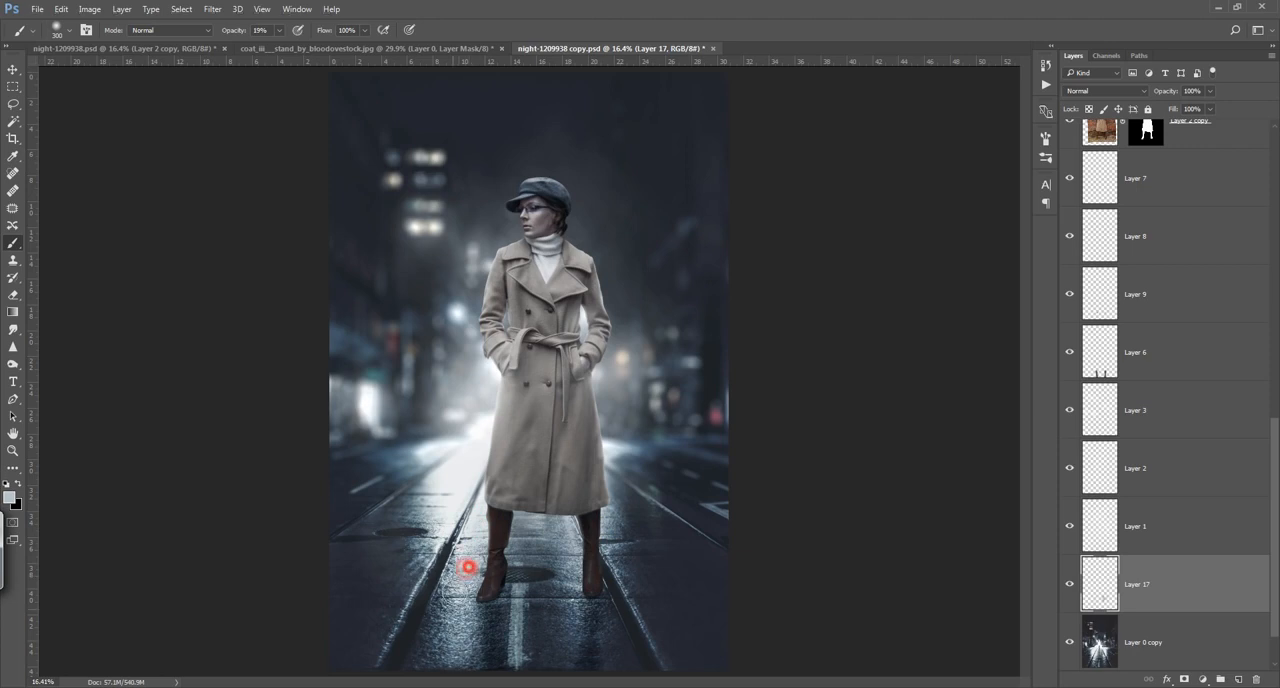
alt+click(441, 611)
drag(465, 591, 467, 635)
mouse_move(470, 545)
mouse_down()
mouse_move(470, 591)
mouse_move(459, 592)
mouse_up()
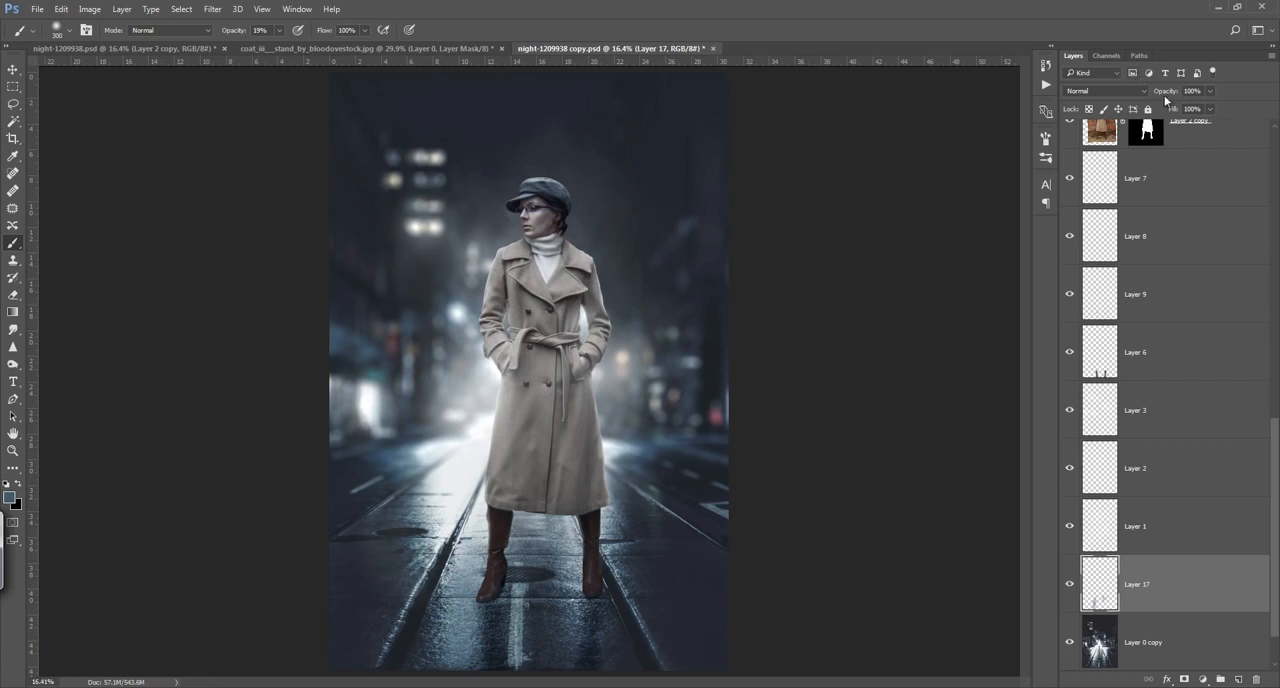
drag(1164, 95, 1142, 97)
Step: Add a new layer above Layer 17 and brush a sampled road colour beneath the coat hem and between the boots
click(1238, 679)
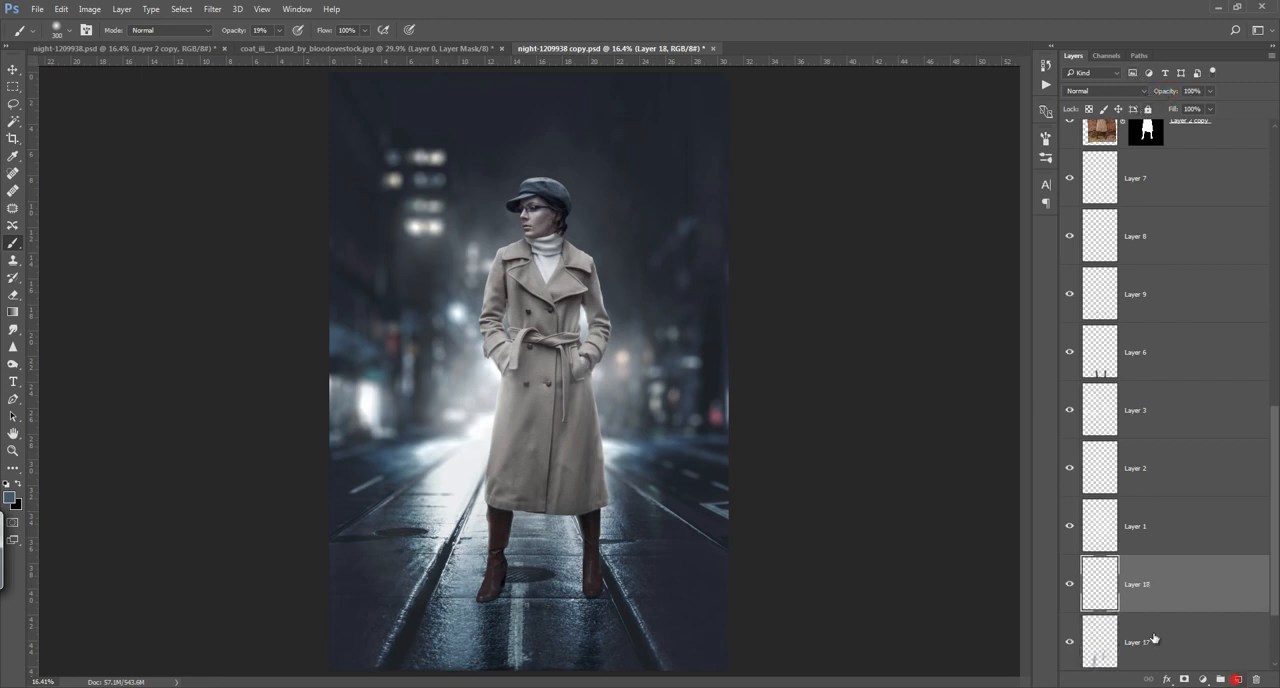
alt+click(573, 528)
mouse_move(572, 526)
mouse_down()
mouse_move(508, 519)
mouse_move(602, 536)
mouse_up()
drag(515, 542, 568, 548)
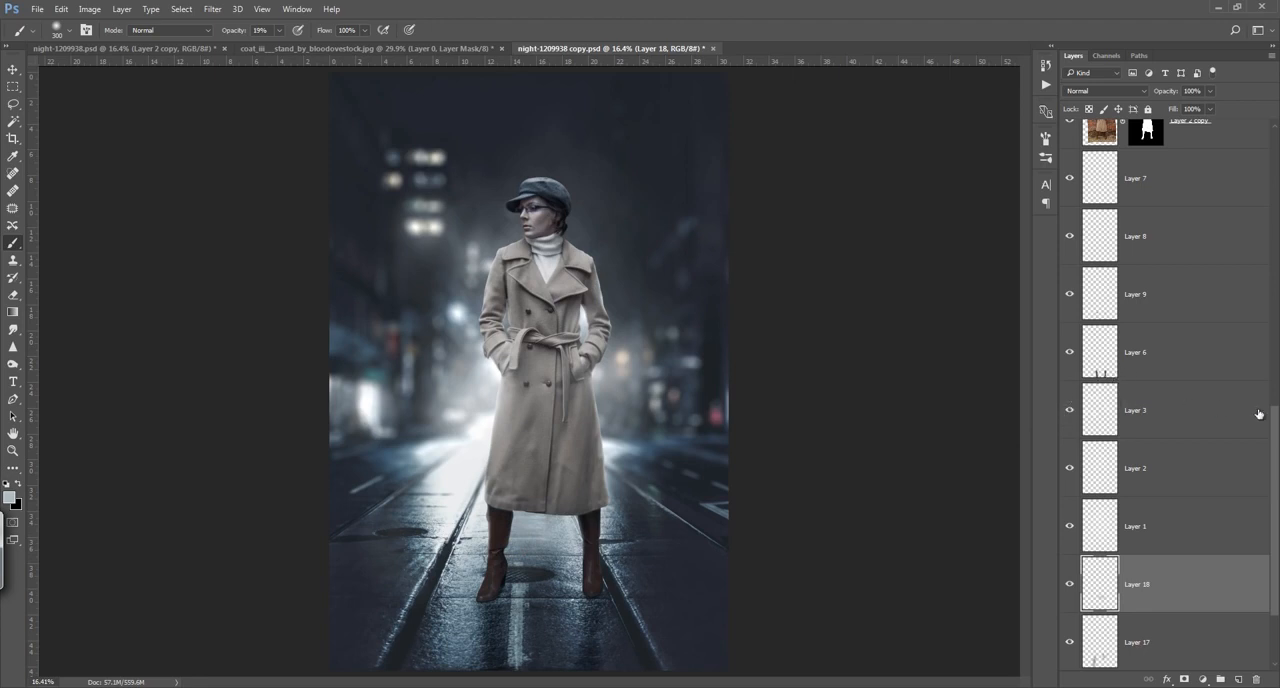
Step: Add a Curves adjustment layer above Color Balance 1 at the top of the layer stack
drag(1276, 426, 1276, 115)
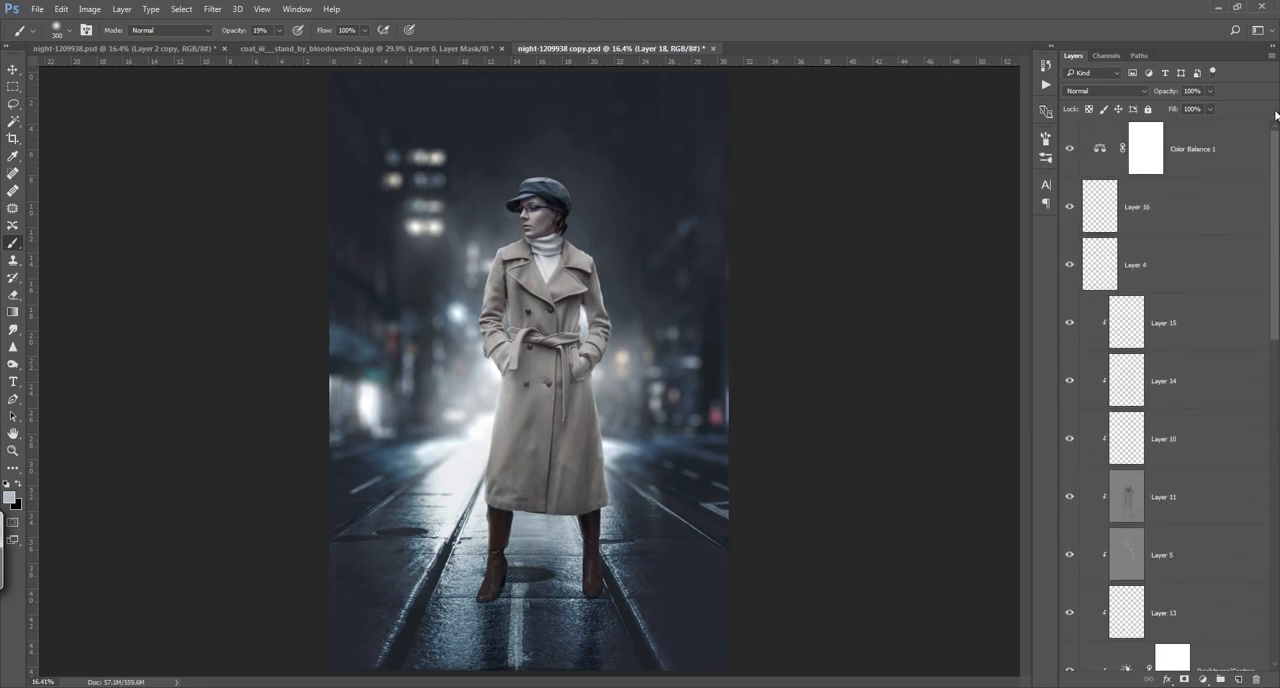
click(1219, 155)
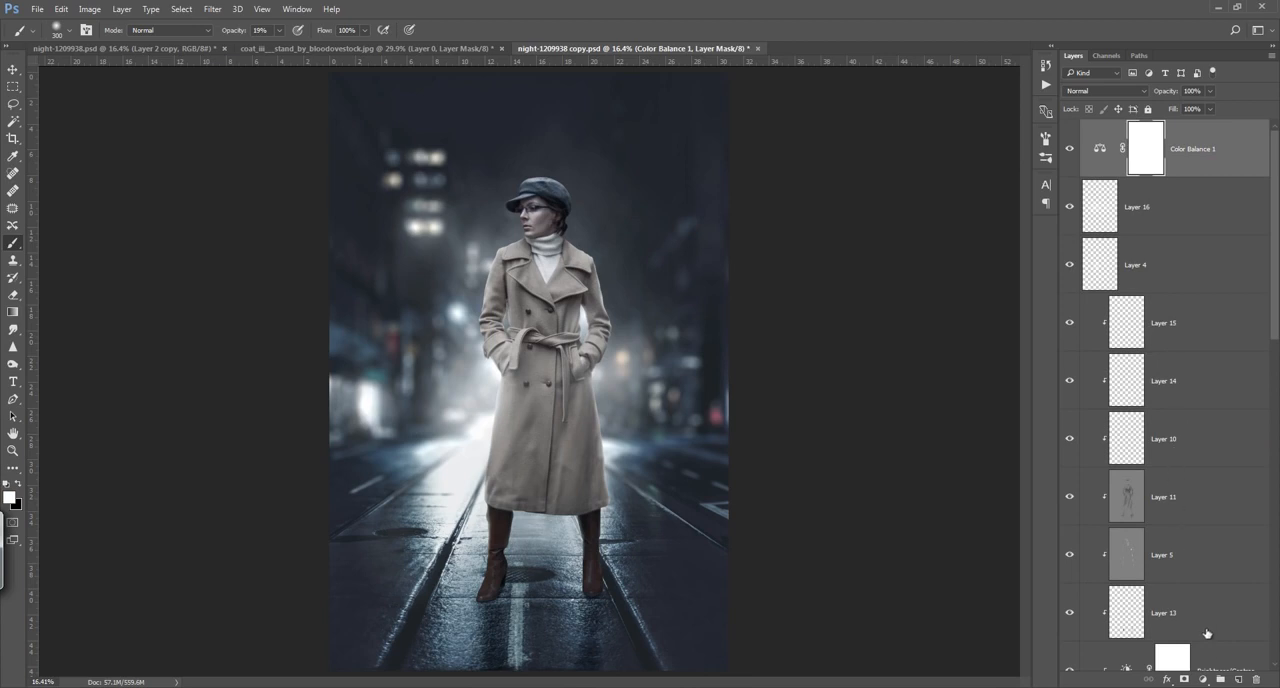
click(1203, 679)
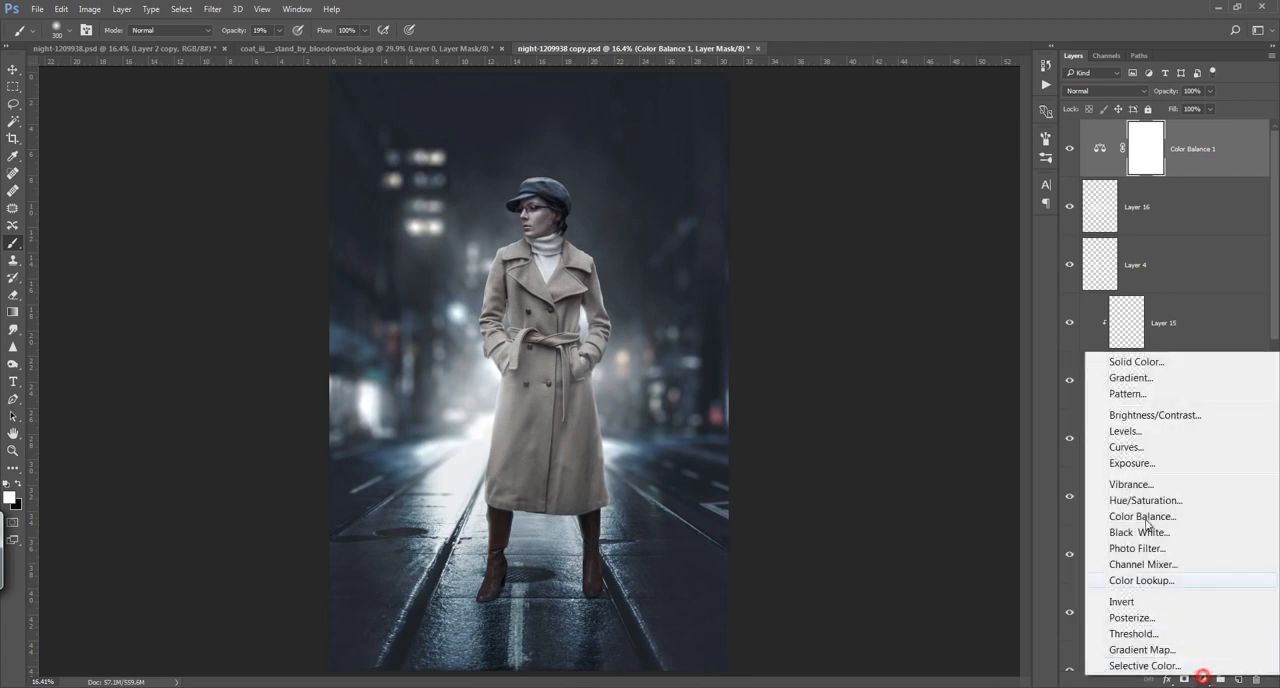
click(1147, 447)
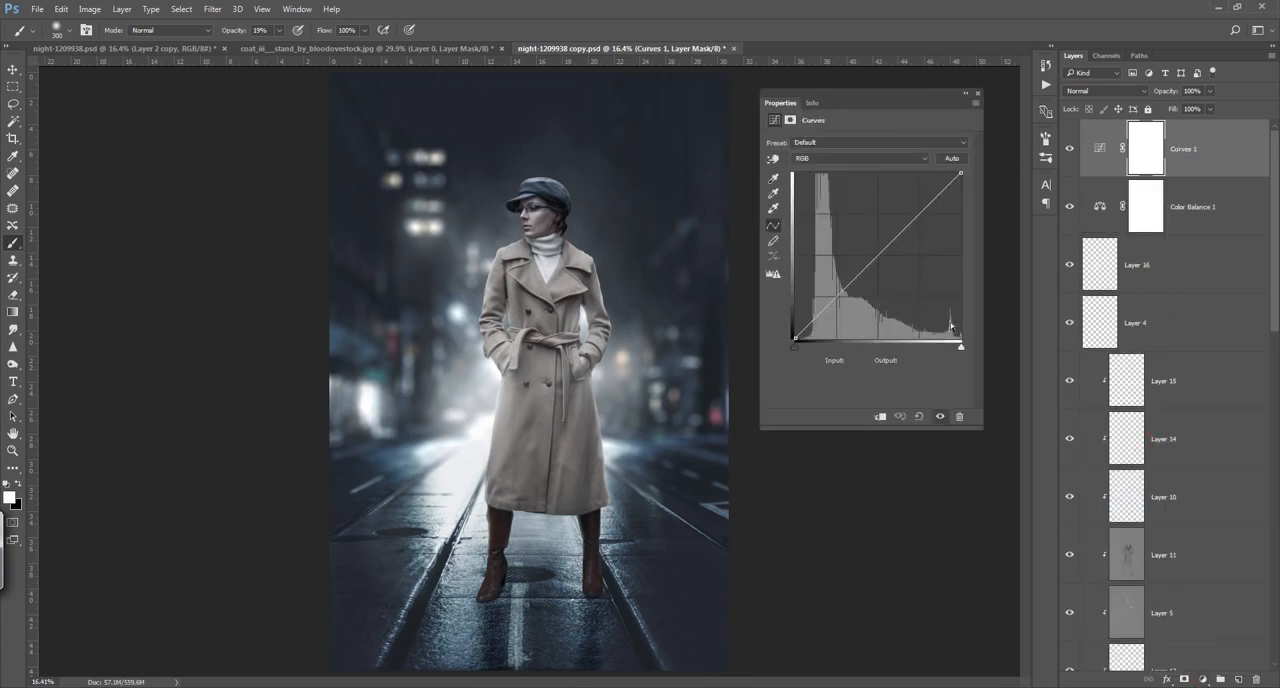
Step: Raise the black point and lower the white point of the Curves adjustment's Blue channel, and slightly lower its midtones and highlights
click(868, 158)
click(850, 194)
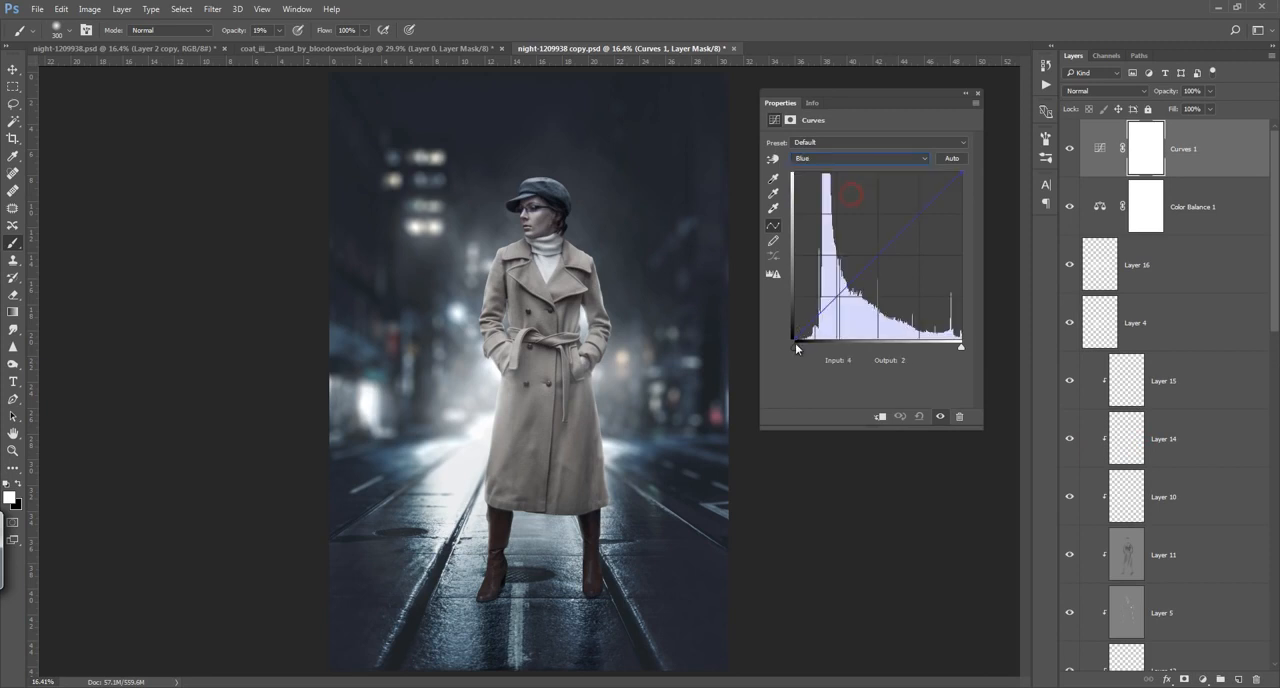
drag(794, 339, 790, 333)
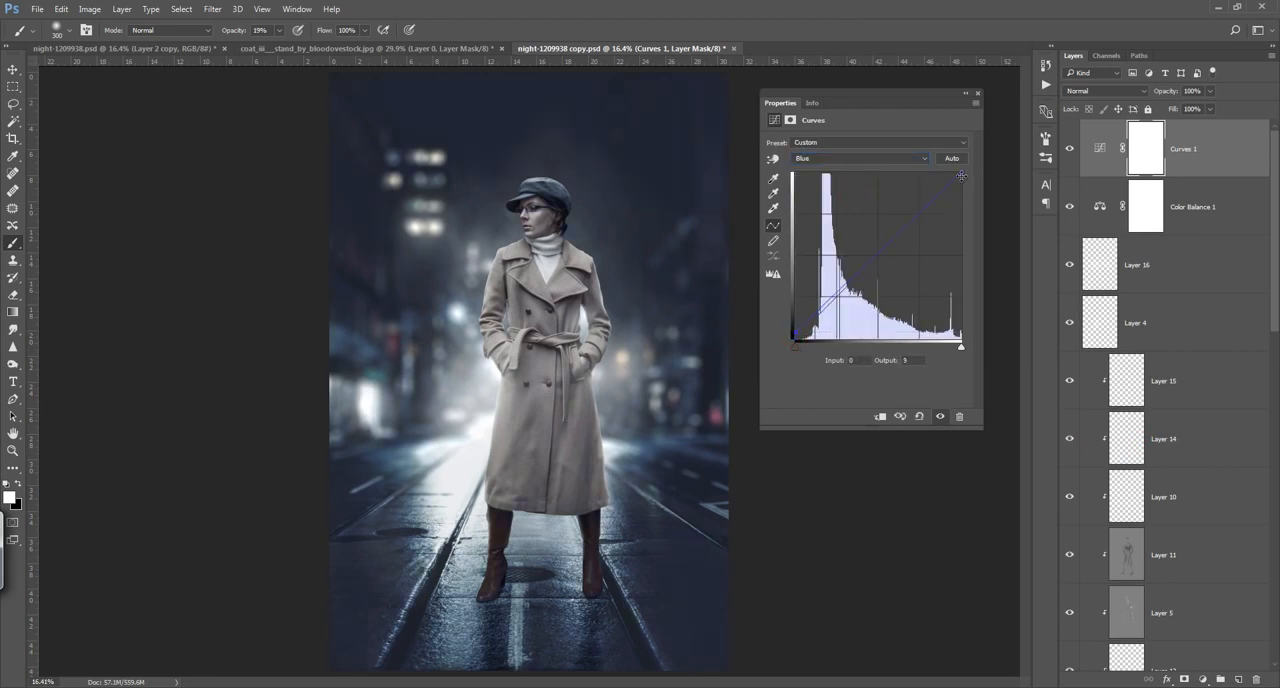
drag(961, 176, 962, 183)
drag(871, 261, 877, 260)
drag(918, 218, 921, 222)
drag(794, 334, 798, 317)
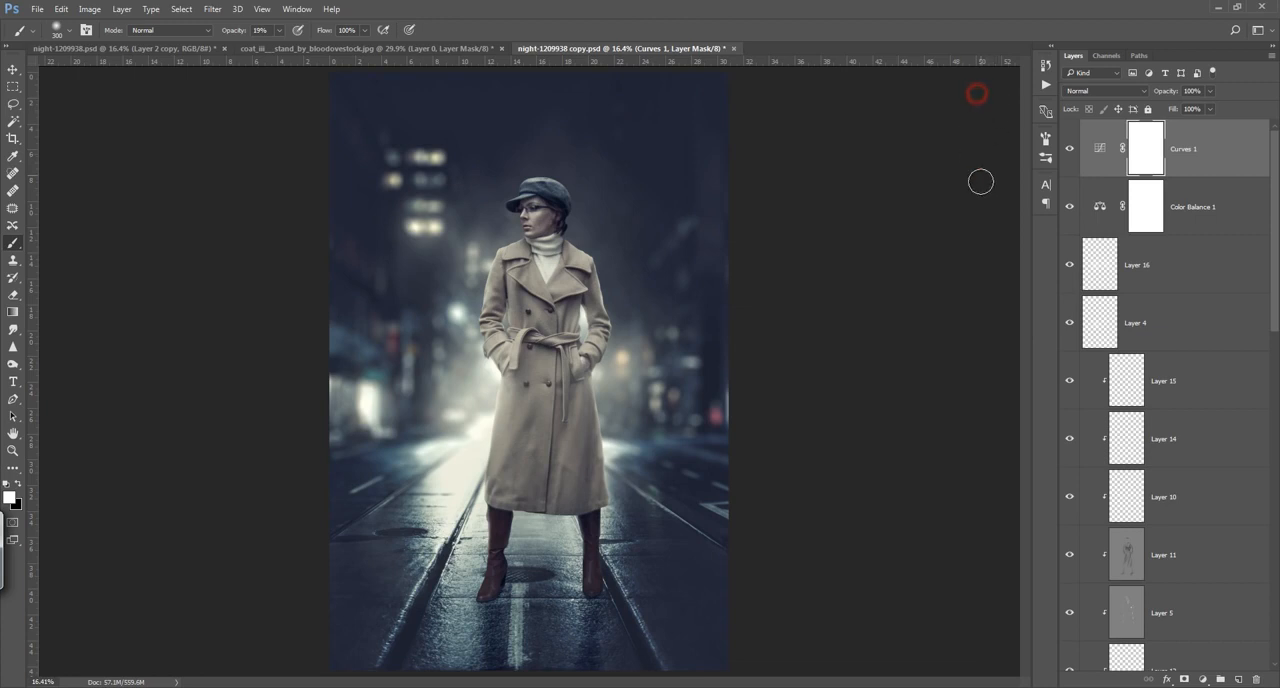
click(977, 93)
drag(1272, 277, 1259, 379)
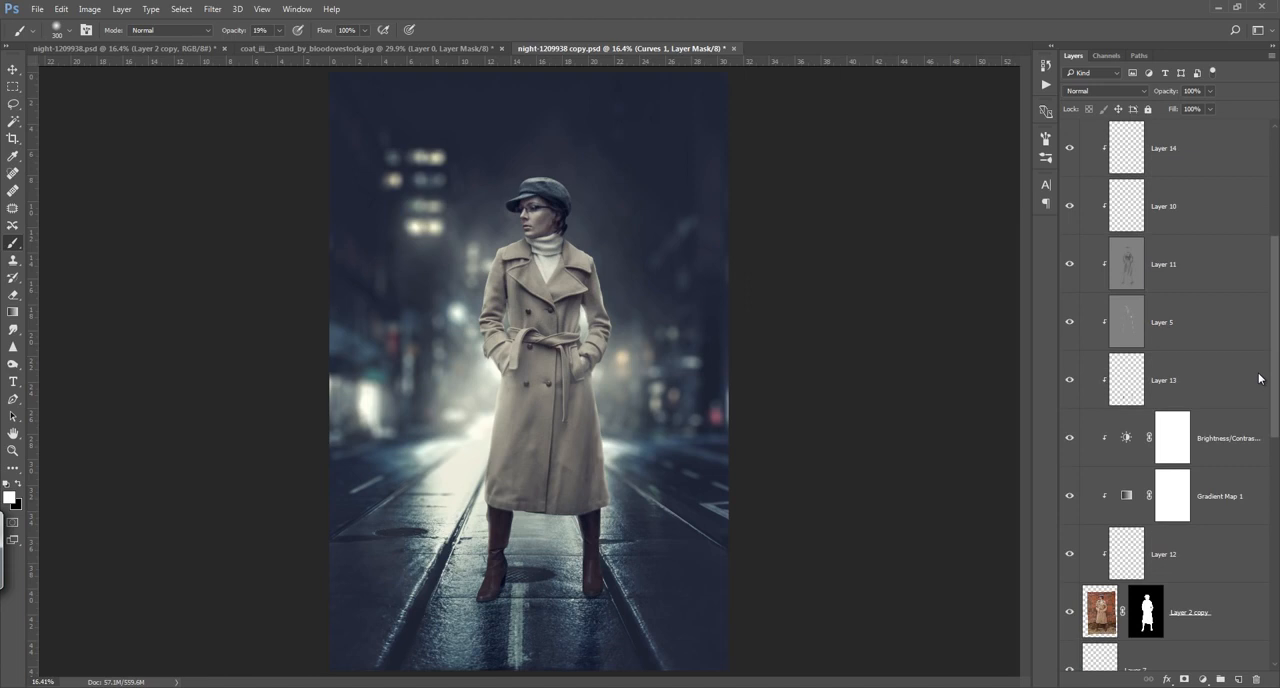
drag(1259, 379, 1264, 371)
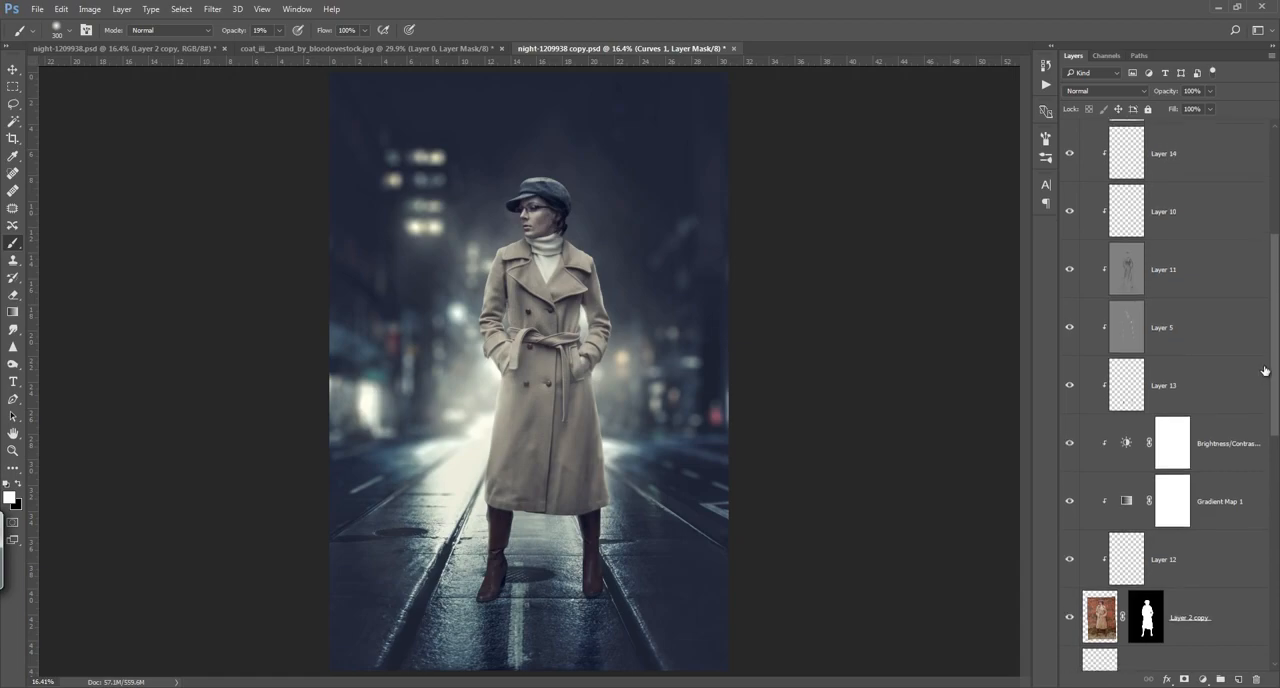